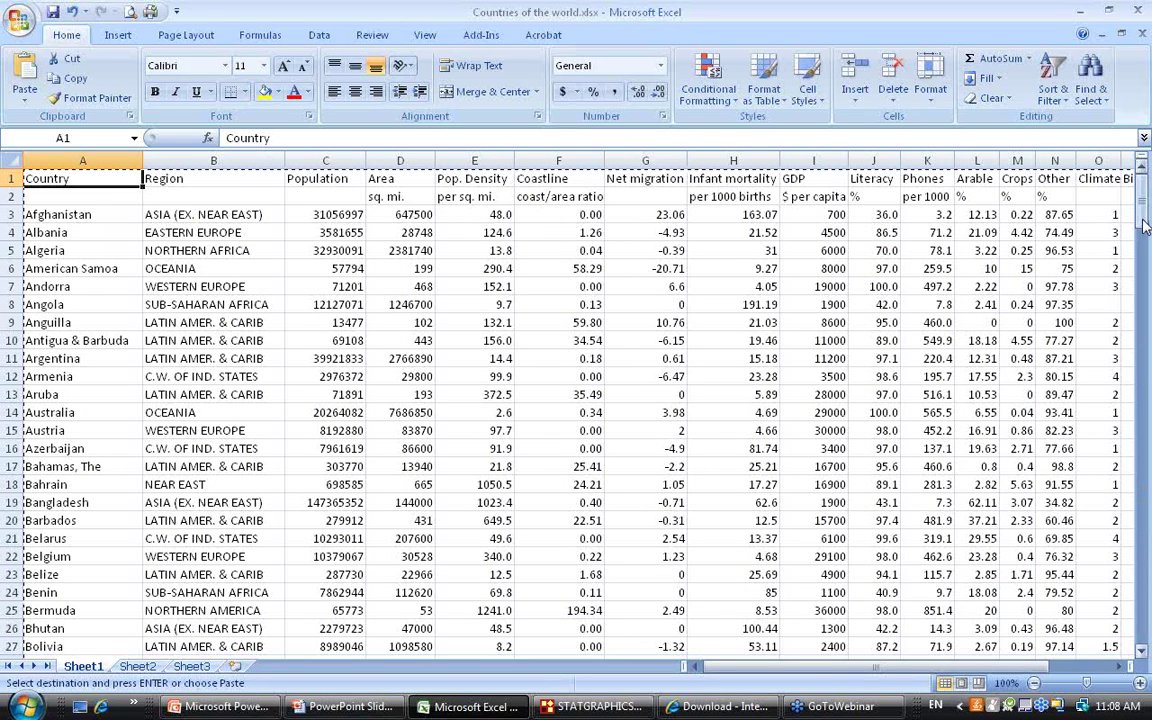
Examine the extent of the country rows and the column headings from Region through Service on Sheet1
drag(1144, 195, 1147, 641)
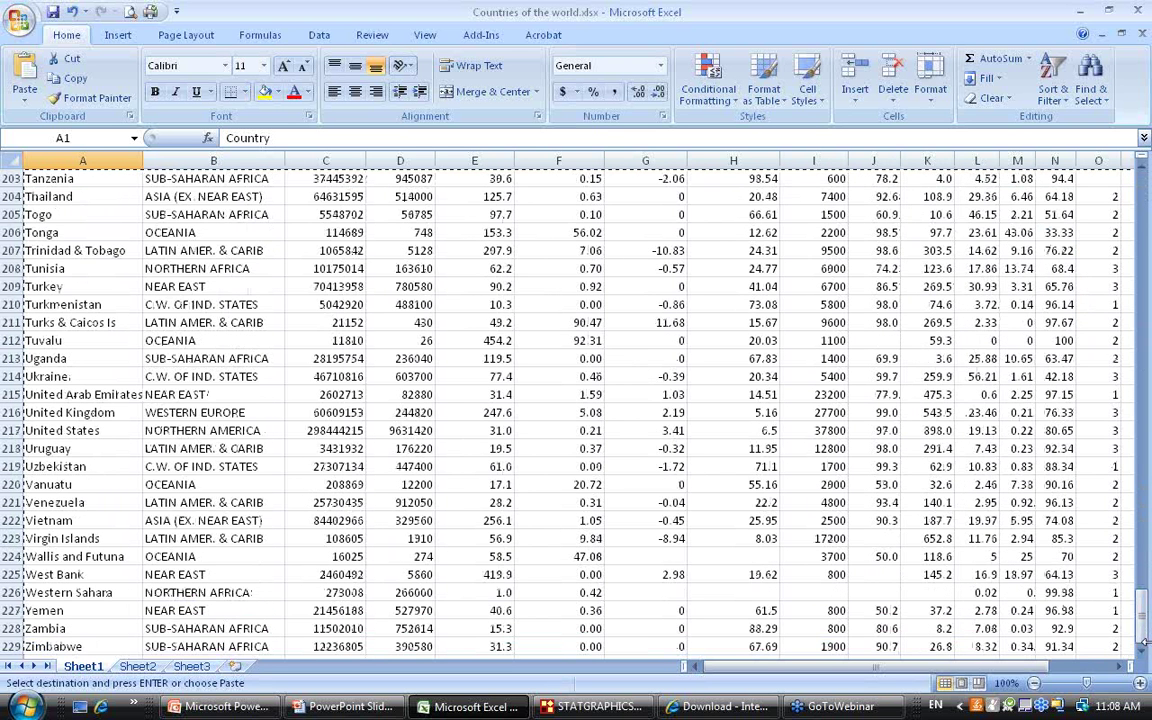
drag(1147, 641, 1145, 175)
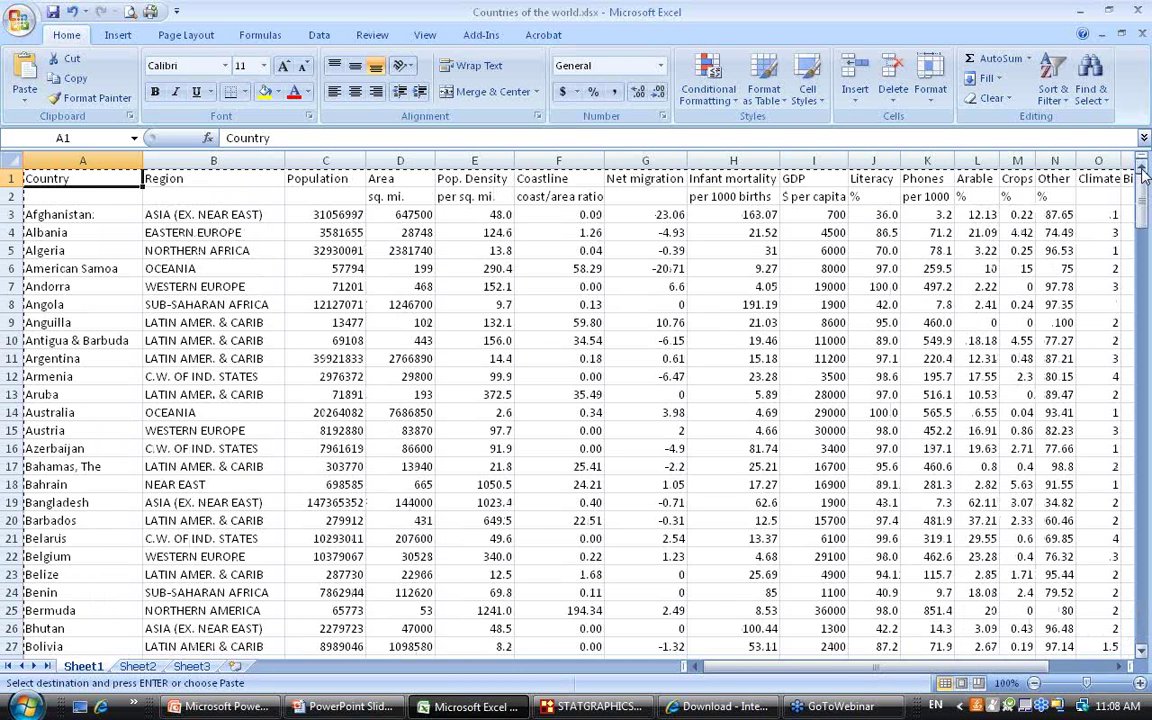
click(228, 181)
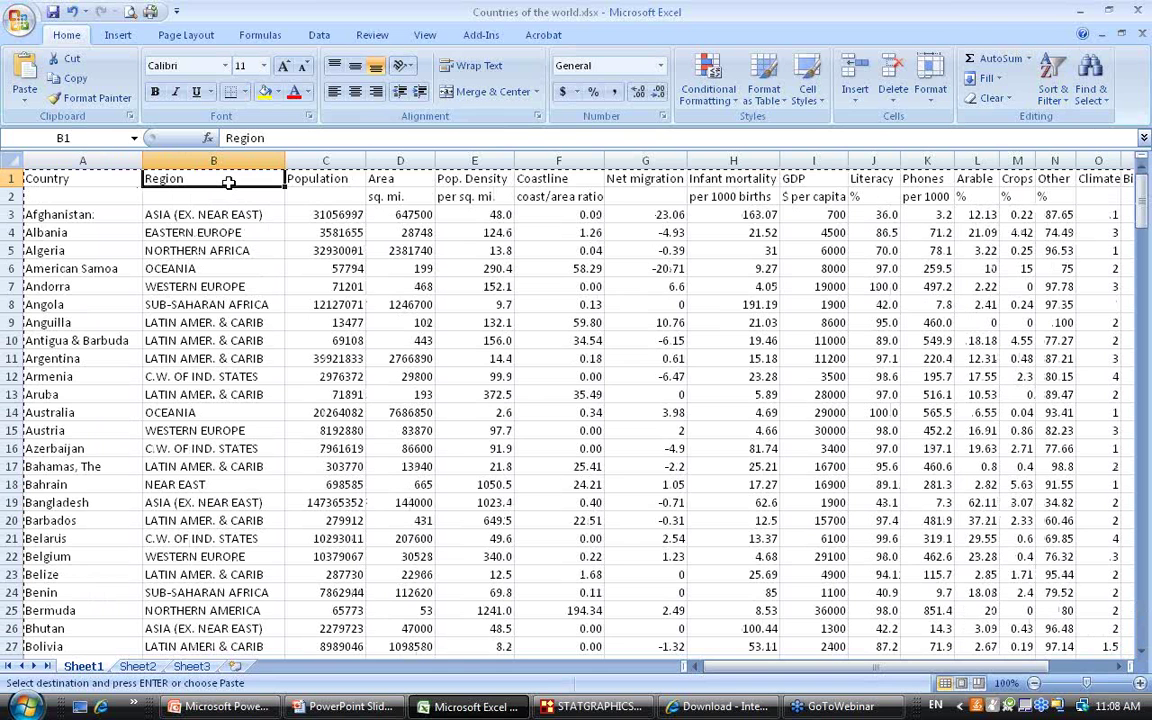
key(Right)
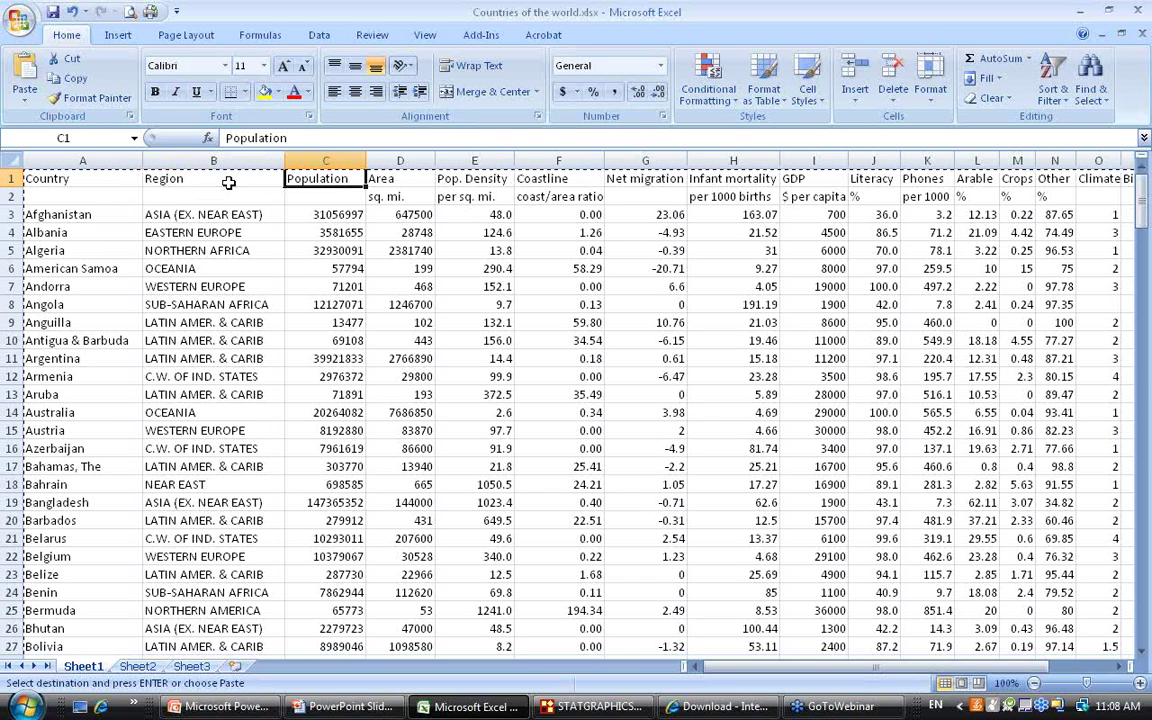
key(Right)
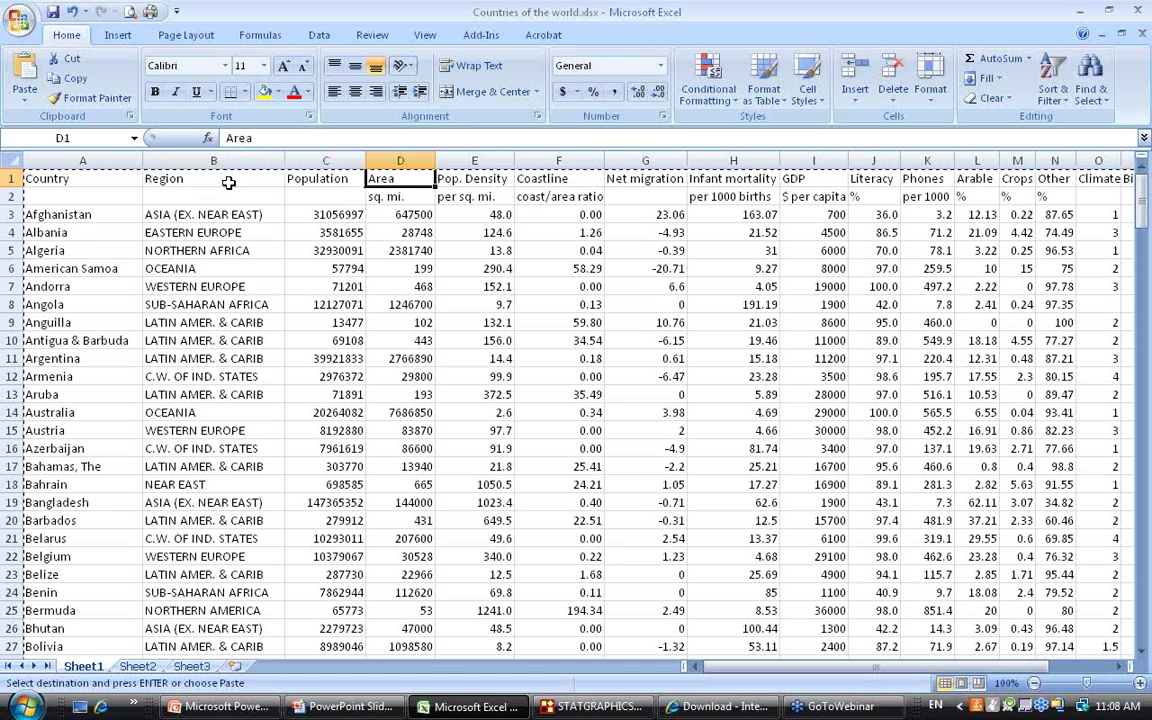
key(Right)
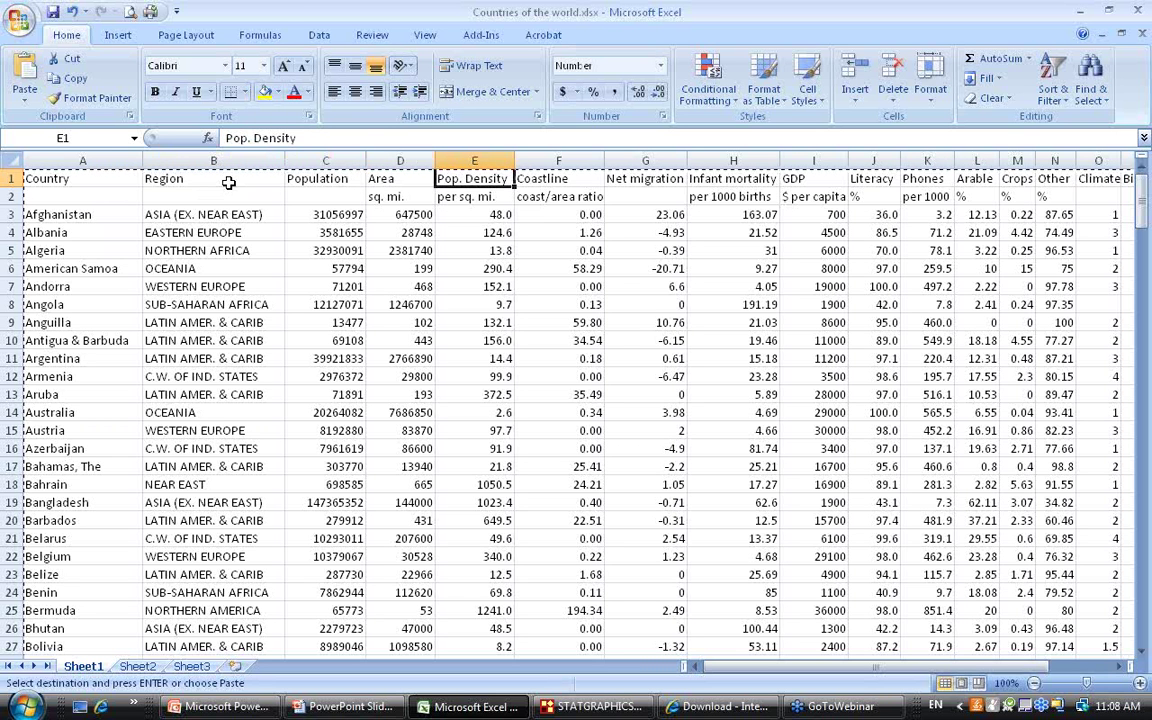
key(Right)
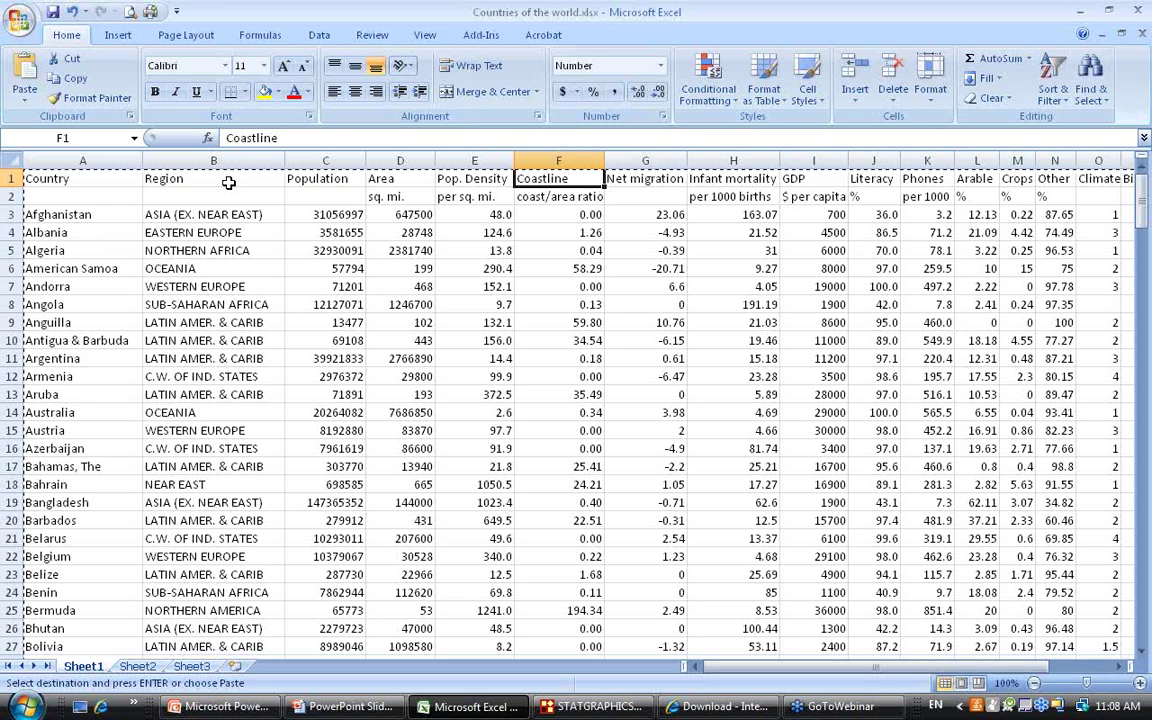
key(Right)
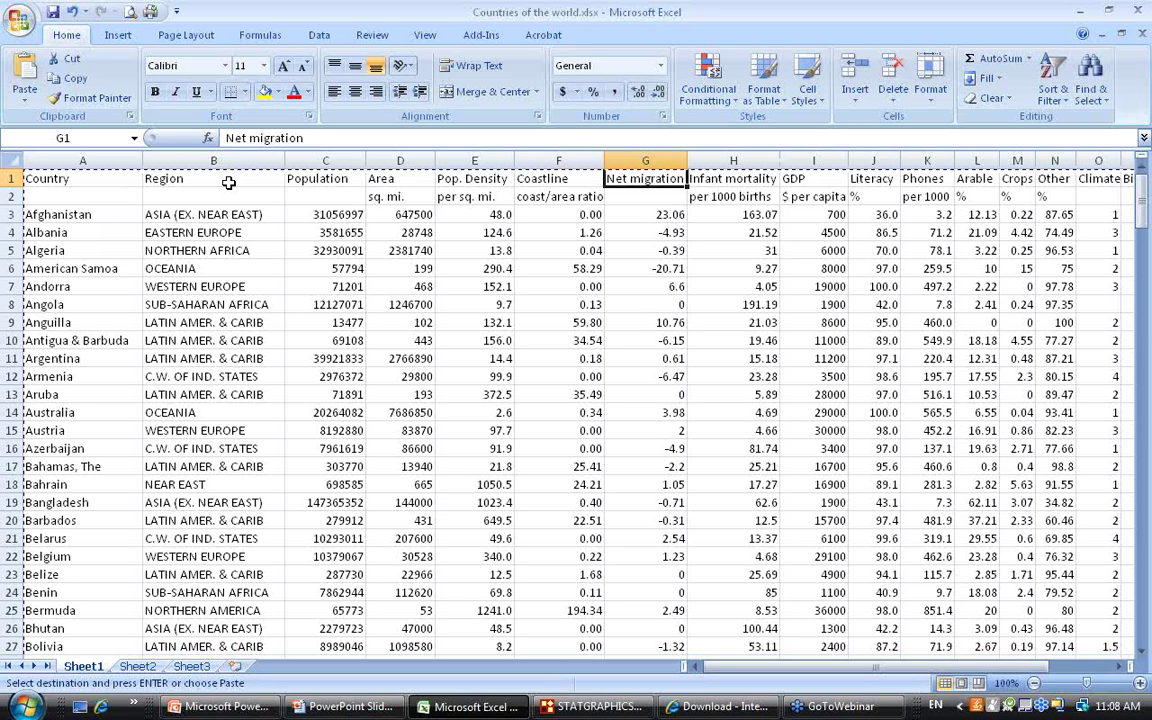
key(Right)
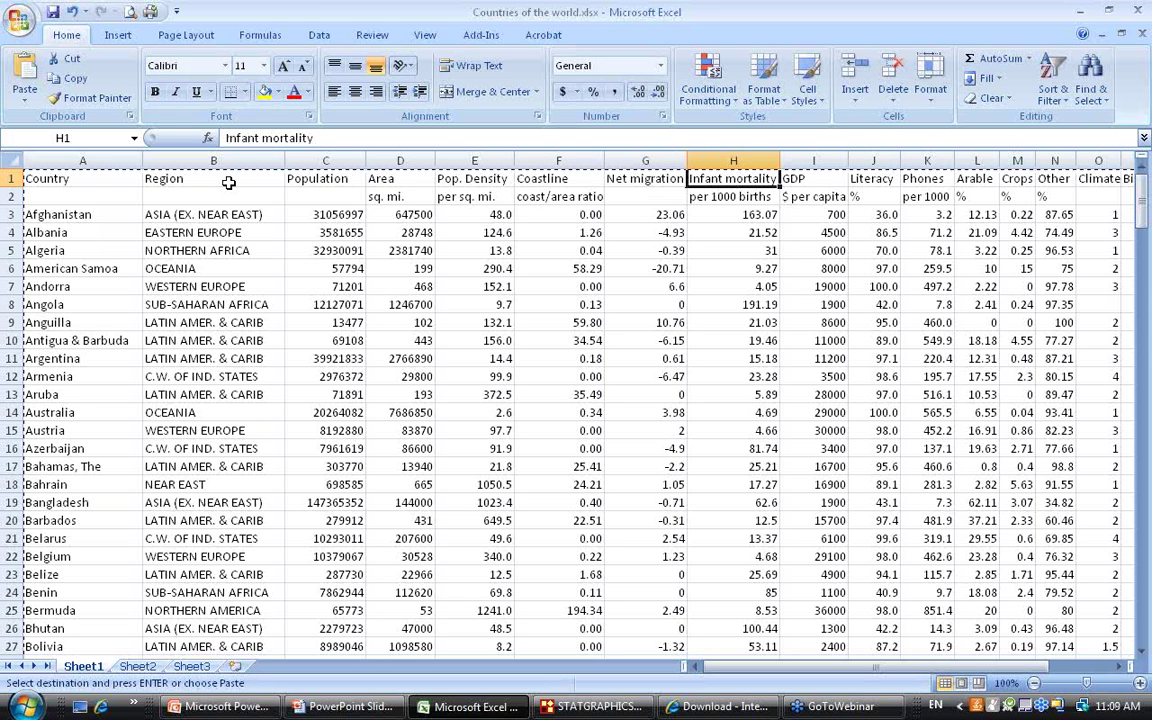
key(Right)
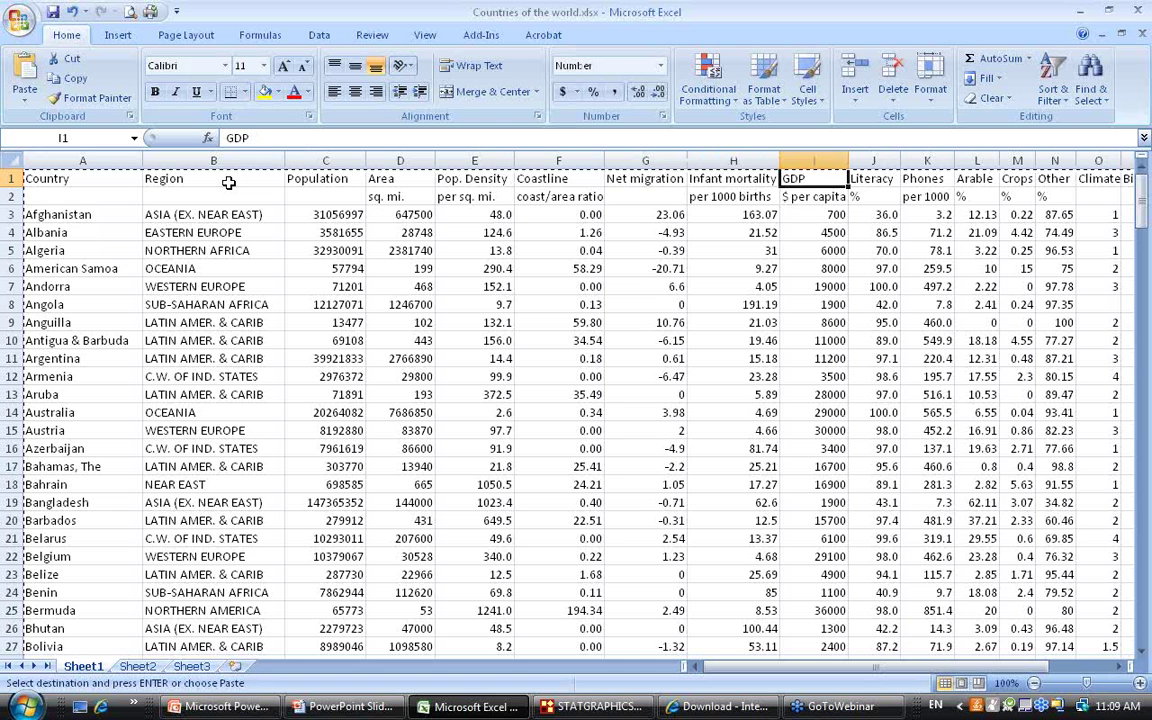
key(Right)
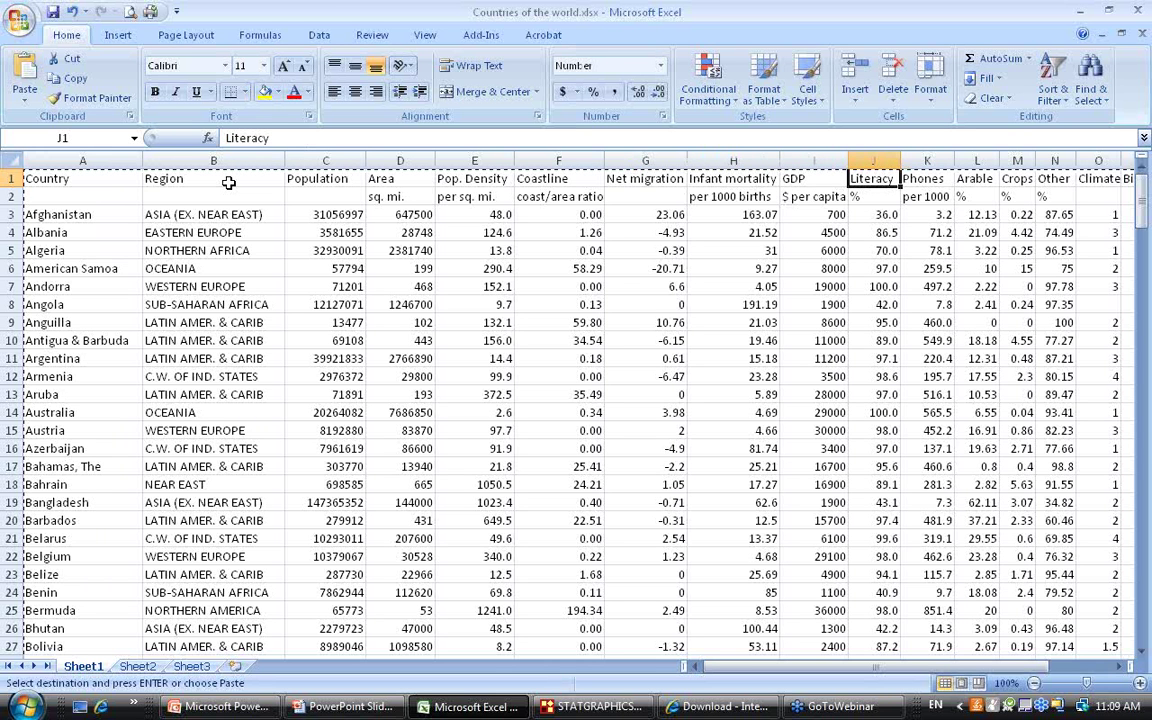
key(Right)
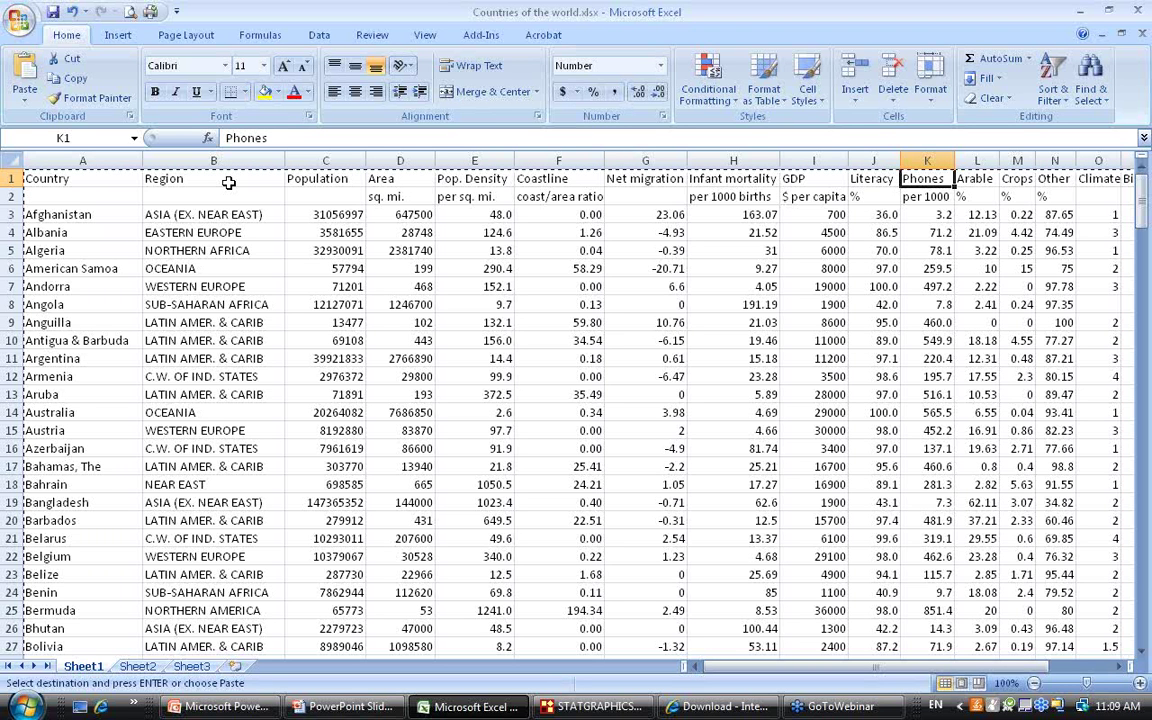
key(Right)
key(Right)
key(Right)
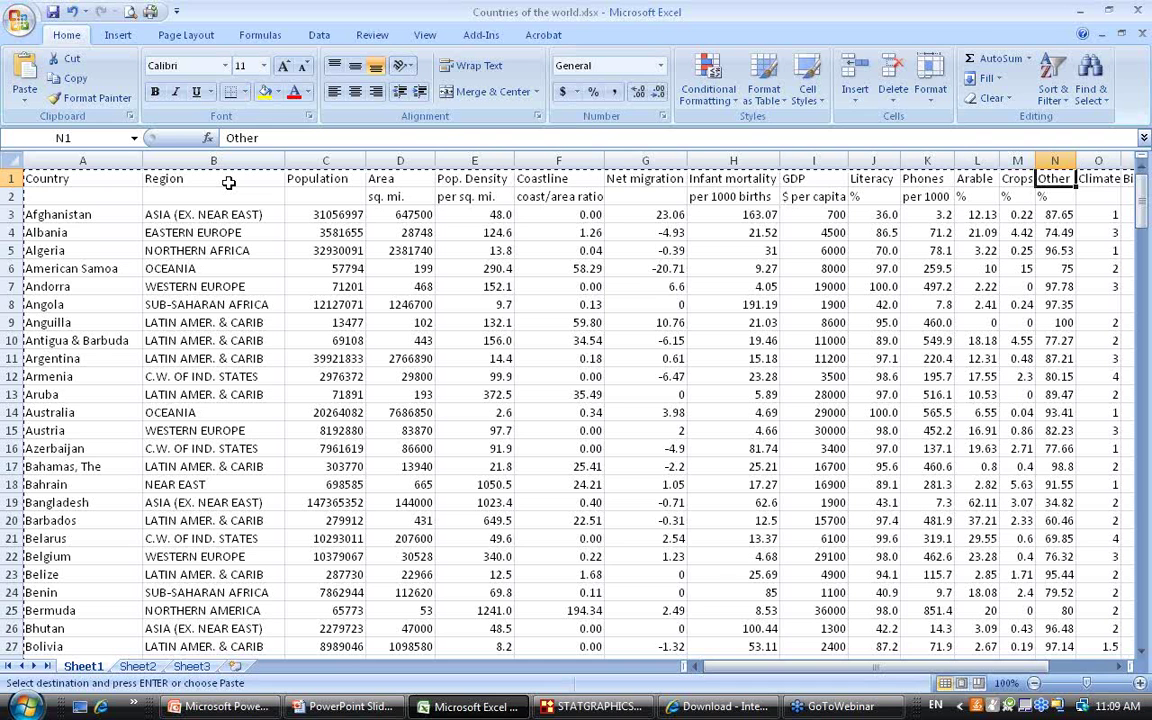
key(Right)
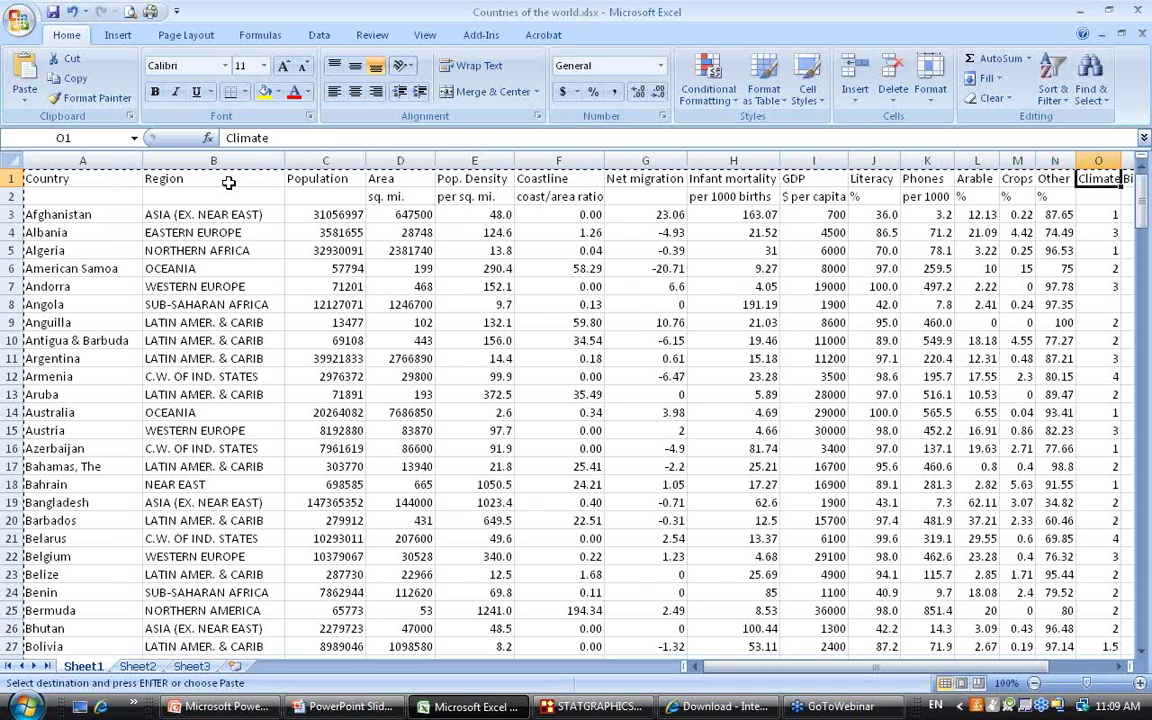
key(Right)
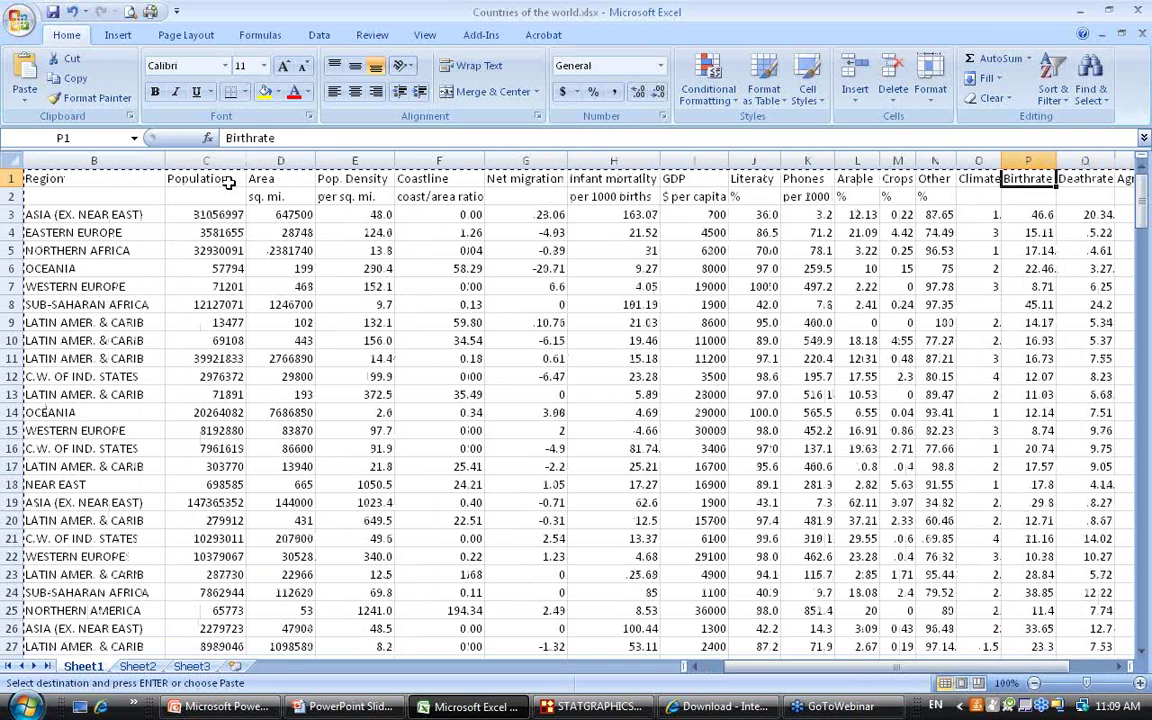
key(Right)
key(Right)
key(Left)
key(Left)
key(Left)
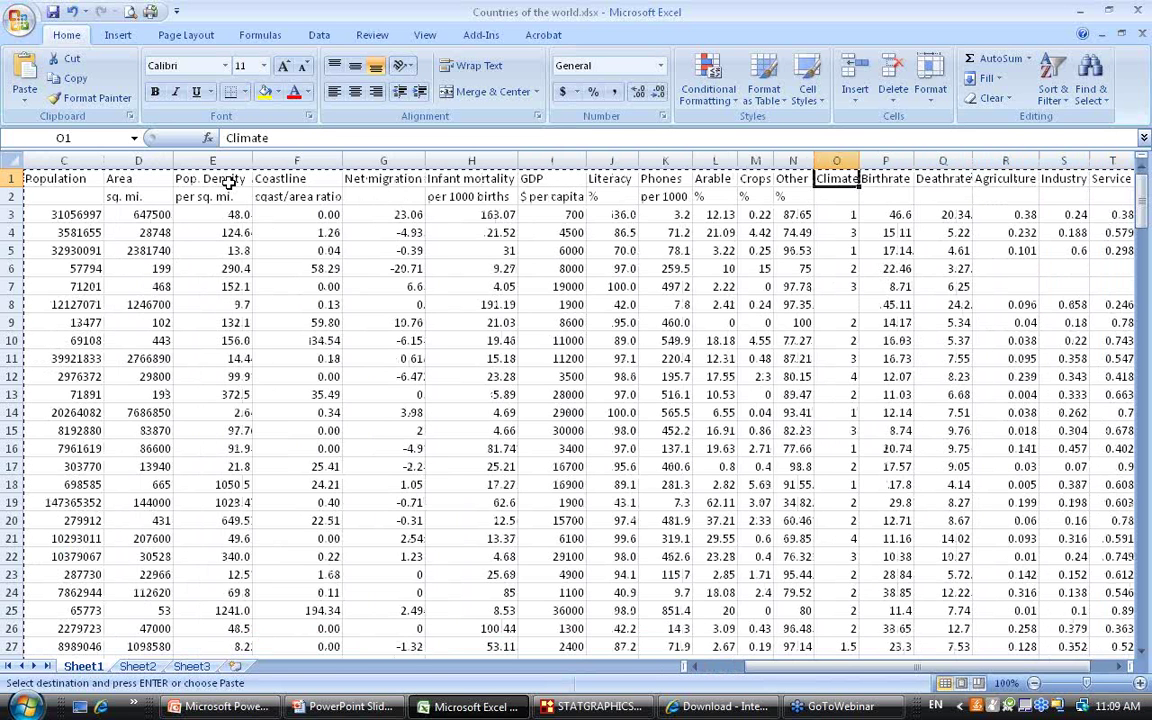
key(Right)
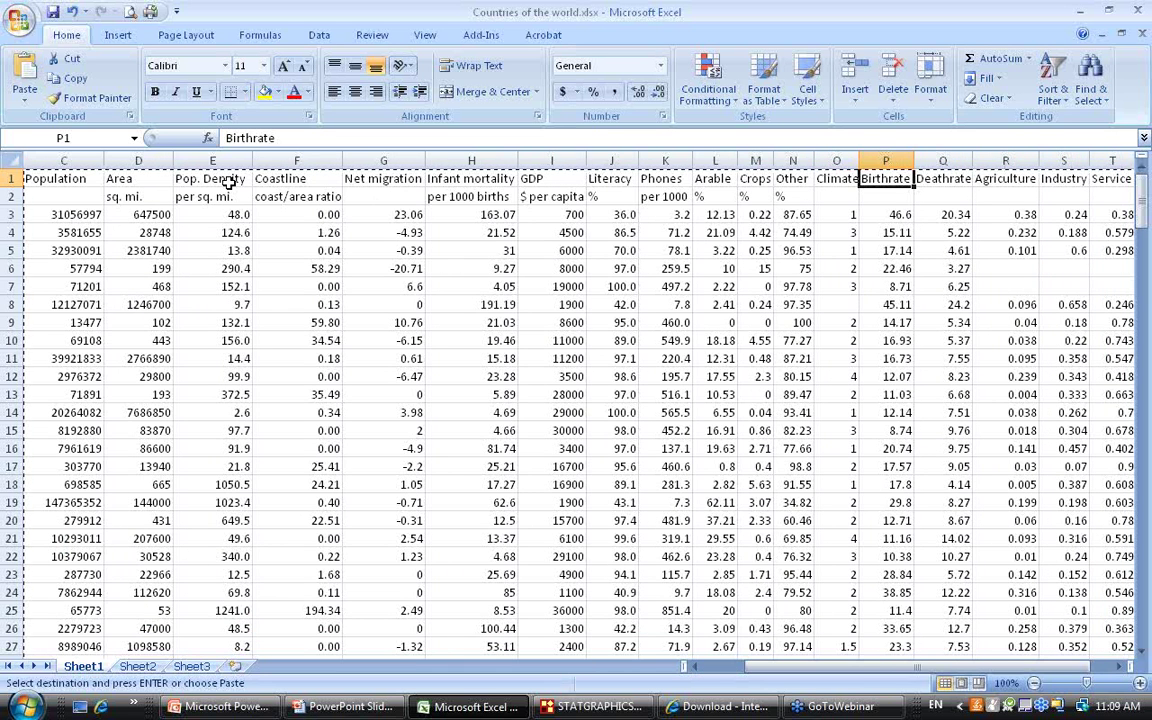
key(Right)
key(Right)
key(Right)
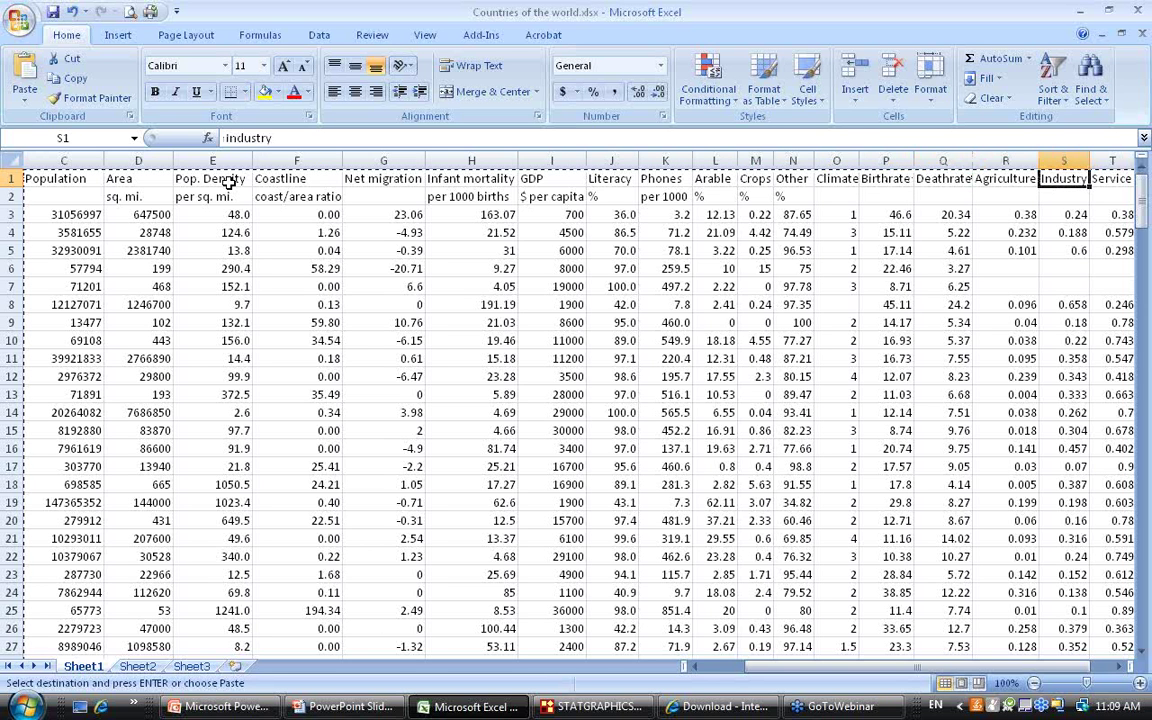
key(Right)
key(Left)
key(Left)
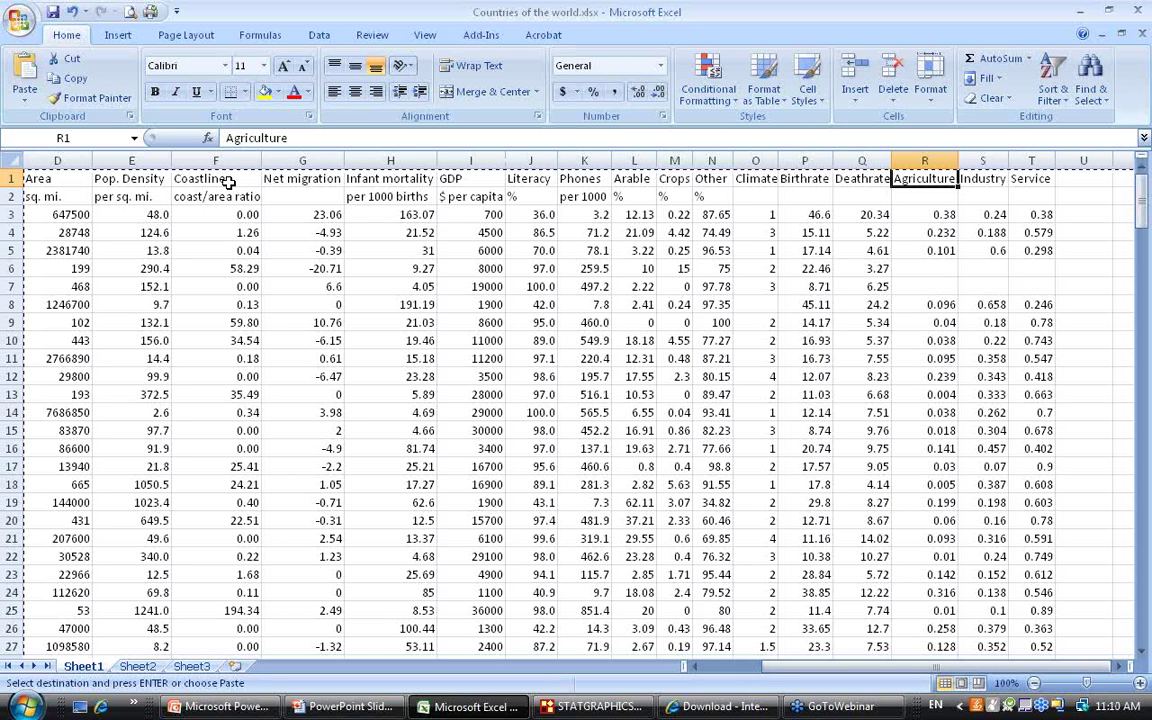
Copy the entire Sheet1 of the Countries of the world workbook
drag(775, 668, 697, 671)
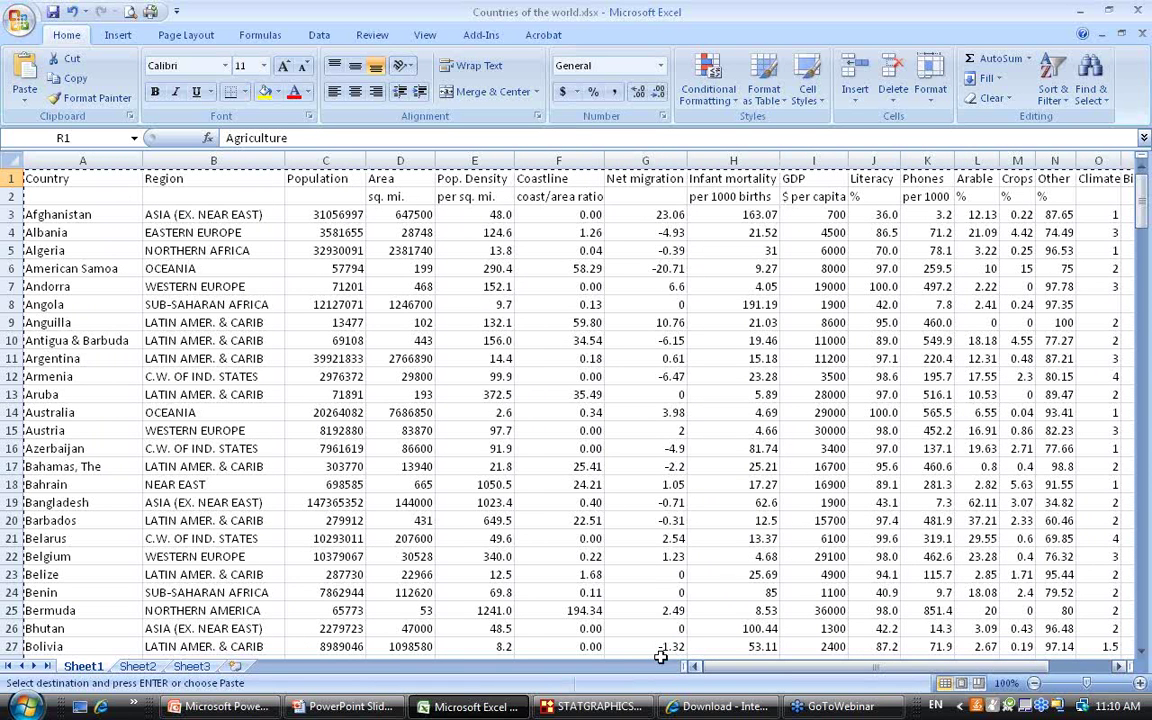
click(14, 159)
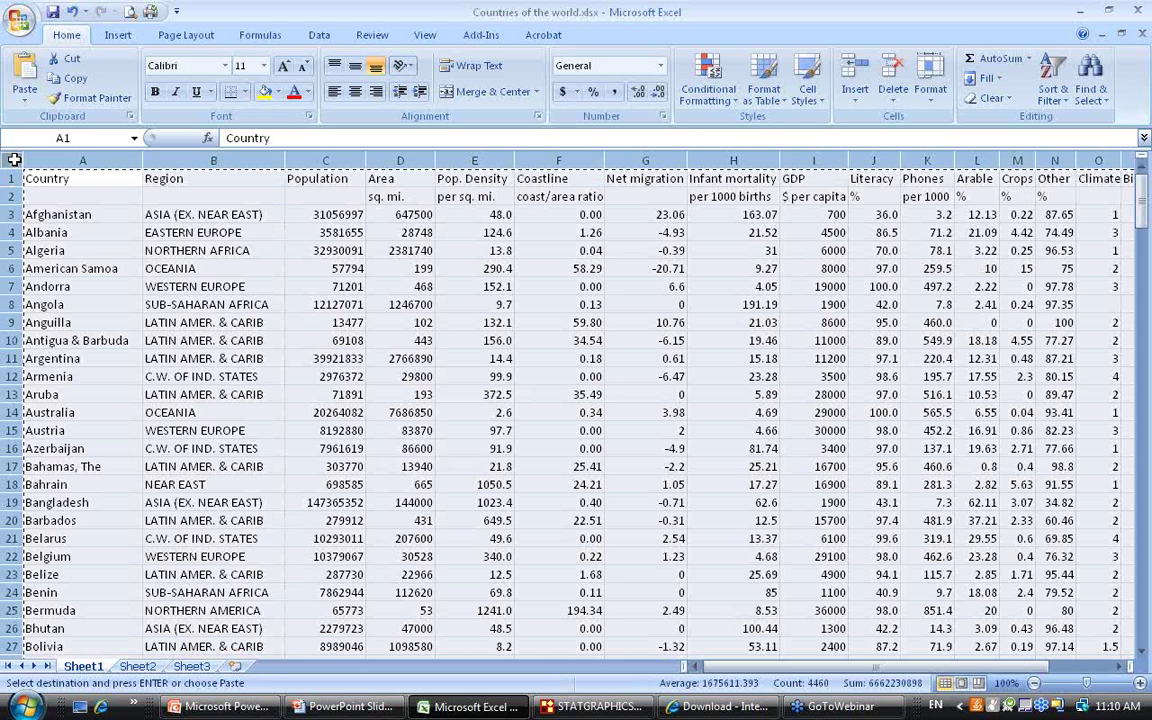
right_click(15, 161)
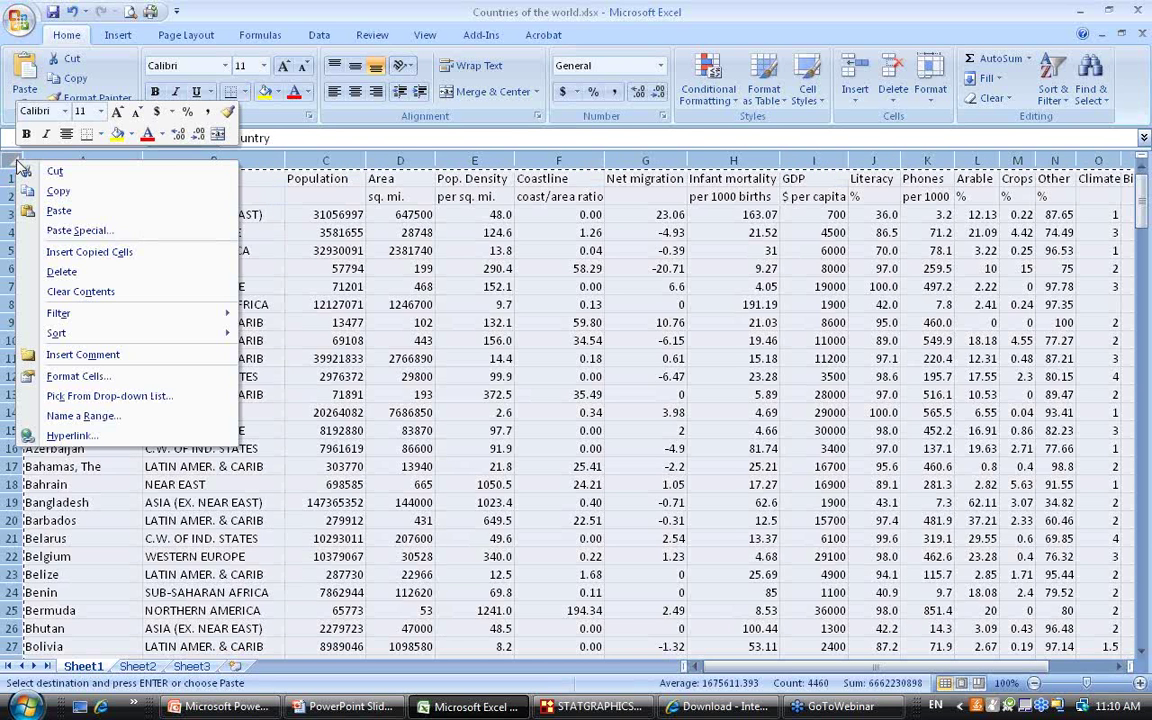
click(74, 192)
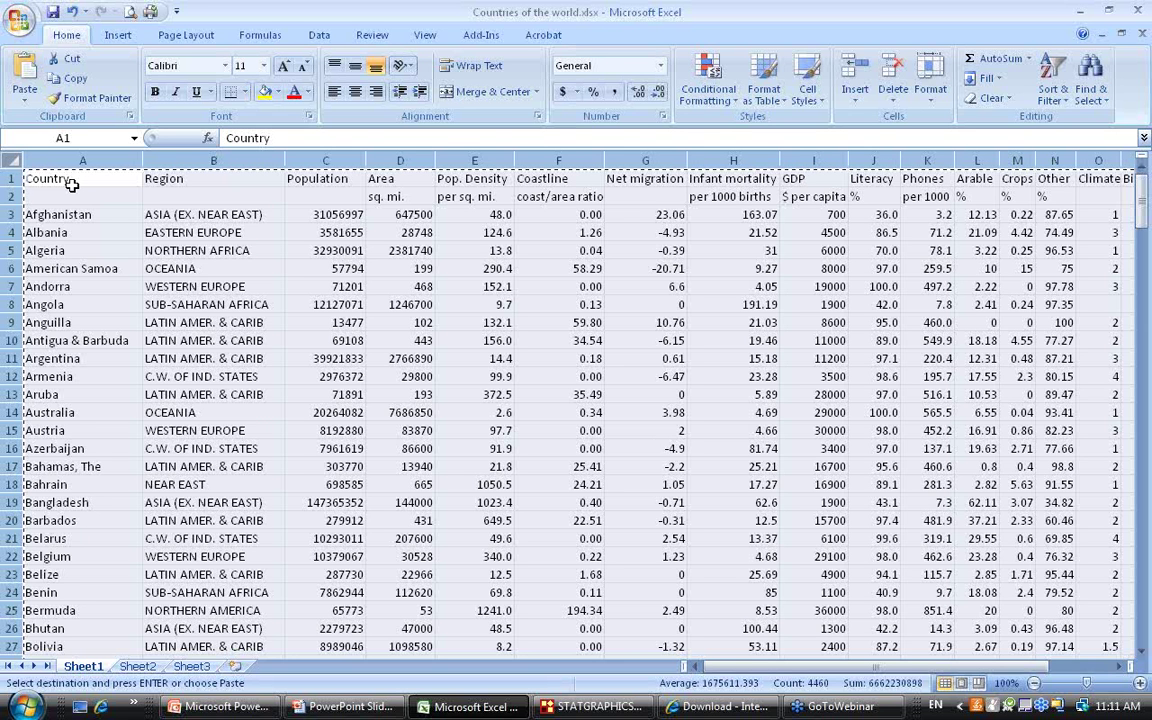
Switch to STATGRAPHICS Centurion and paste the copied data into the whole empty datasheet A, including column names and comments
click(590, 707)
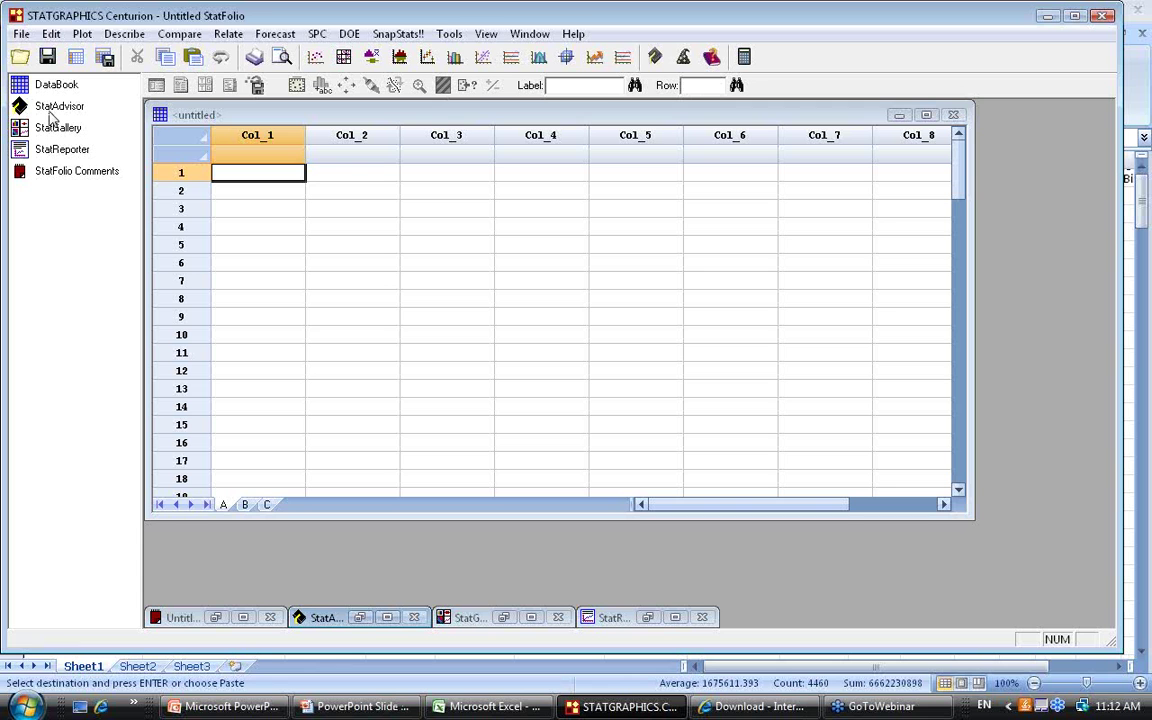
click(179, 135)
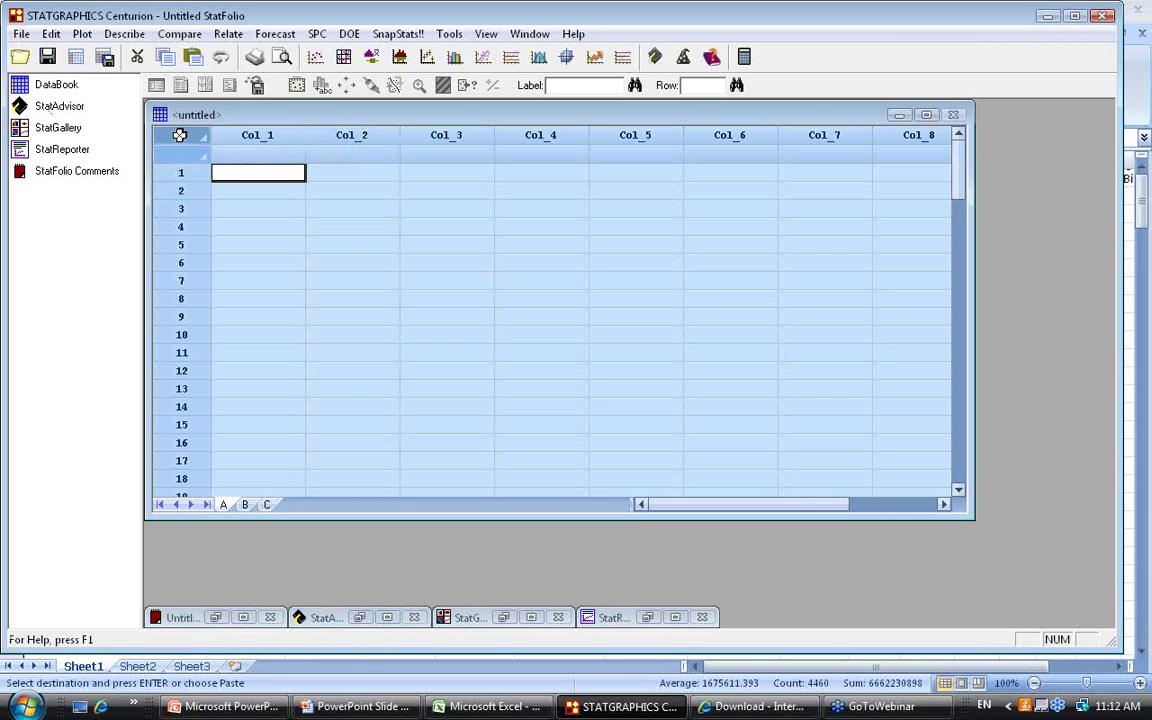
right_click(179, 136)
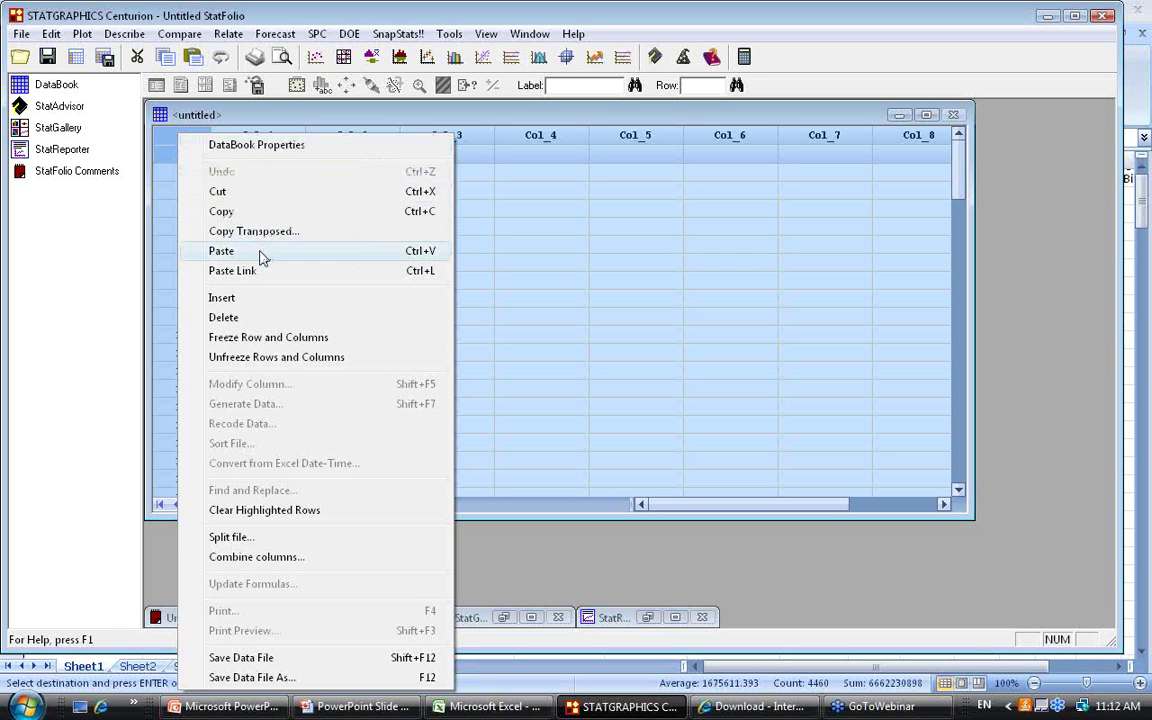
click(221, 251)
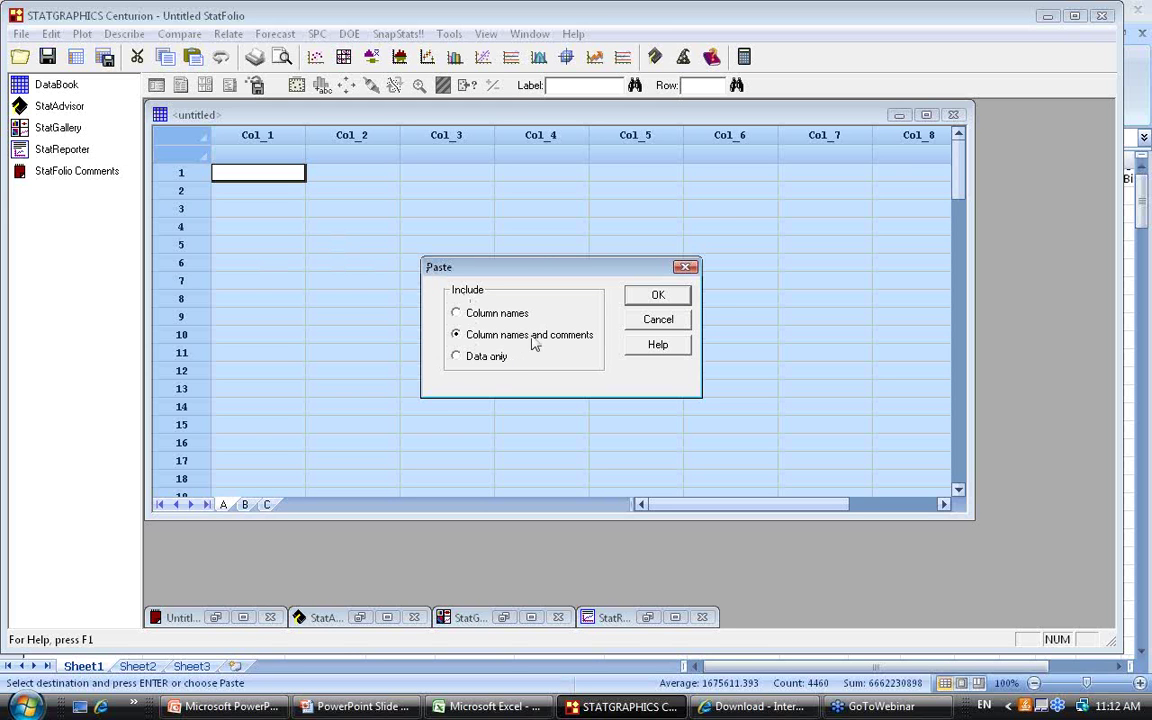
click(659, 296)
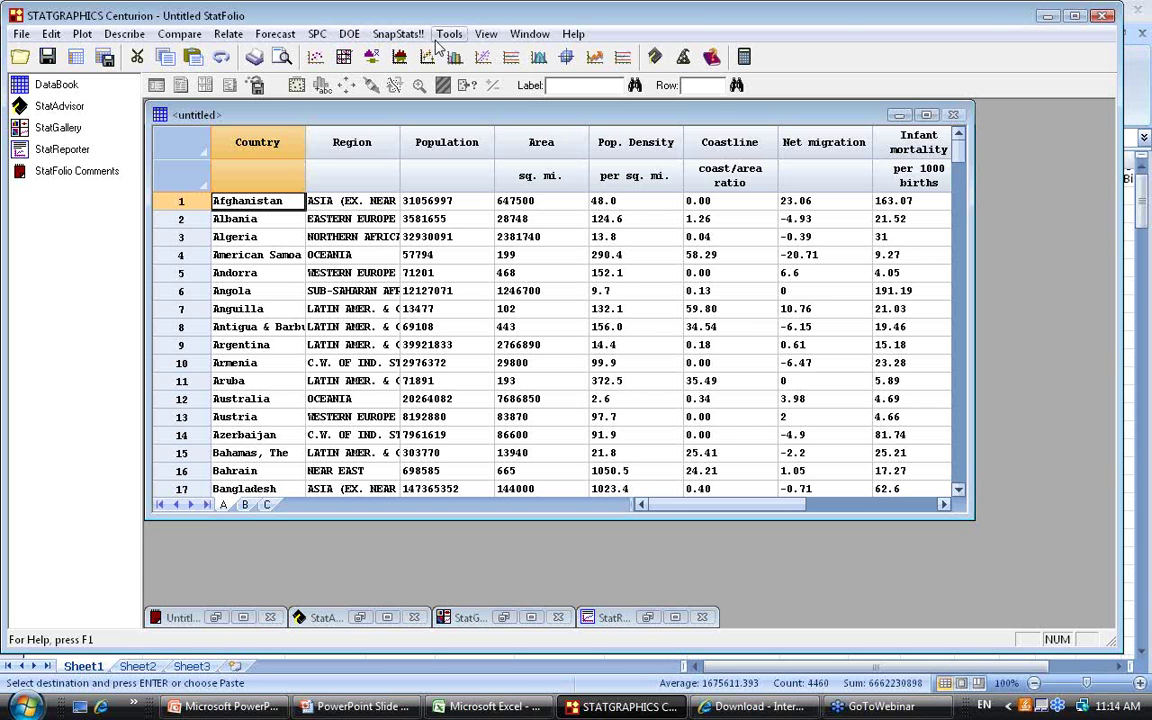
Run a categorical Tabulation on the Region column with analysis summary, frequency table, barchart and piechart
click(127, 34)
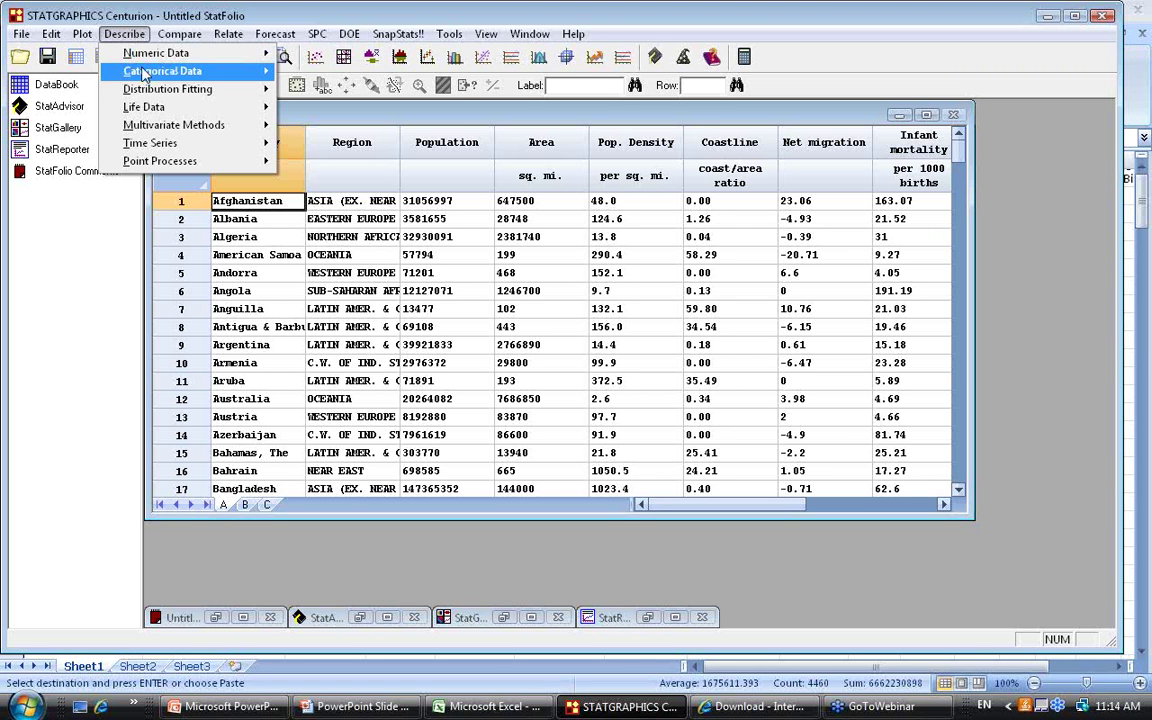
mouse_move(145, 73)
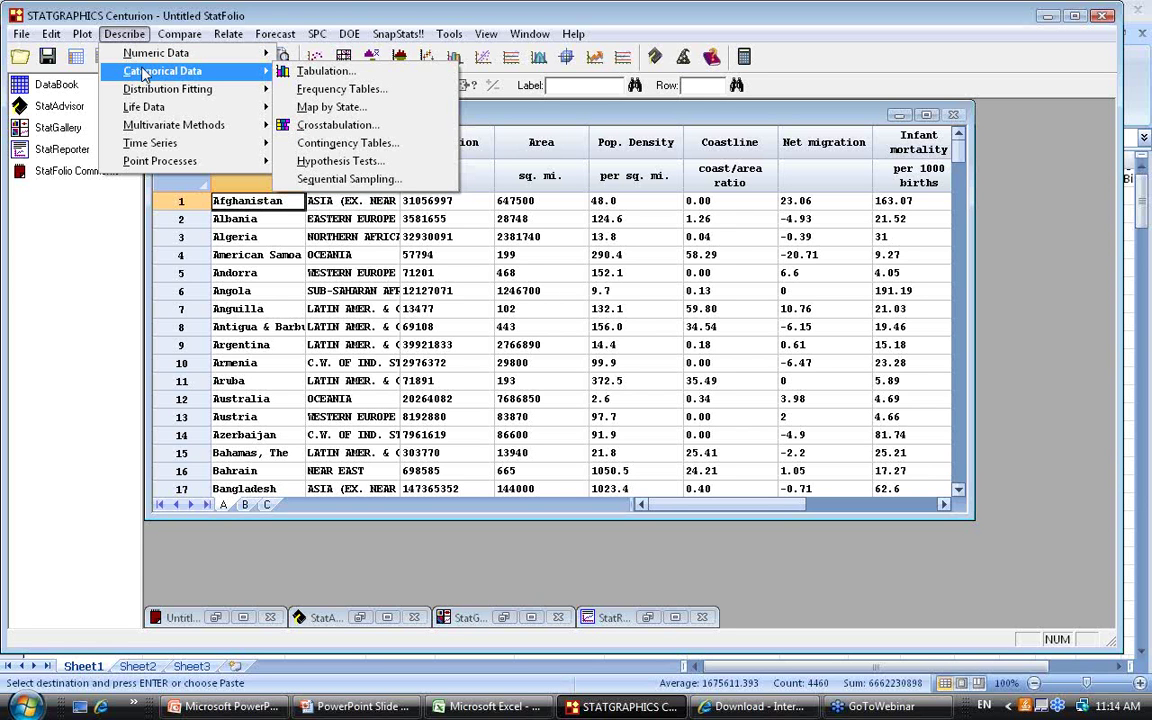
click(322, 71)
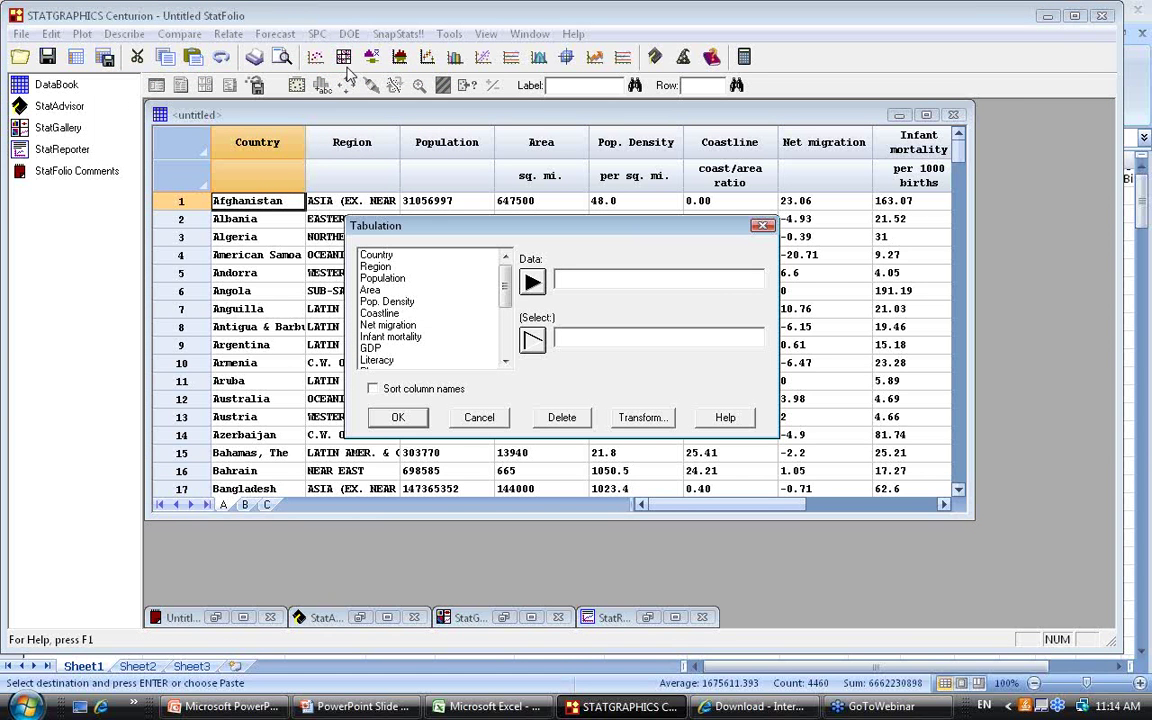
click(394, 268)
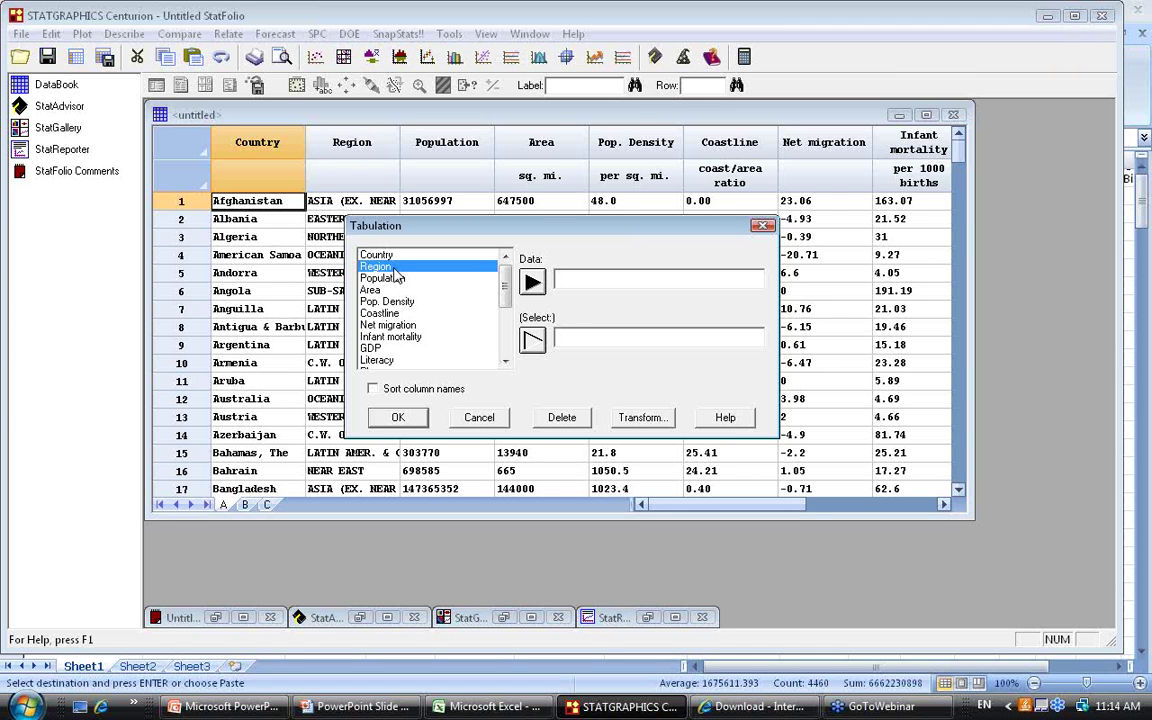
click(531, 284)
click(398, 417)
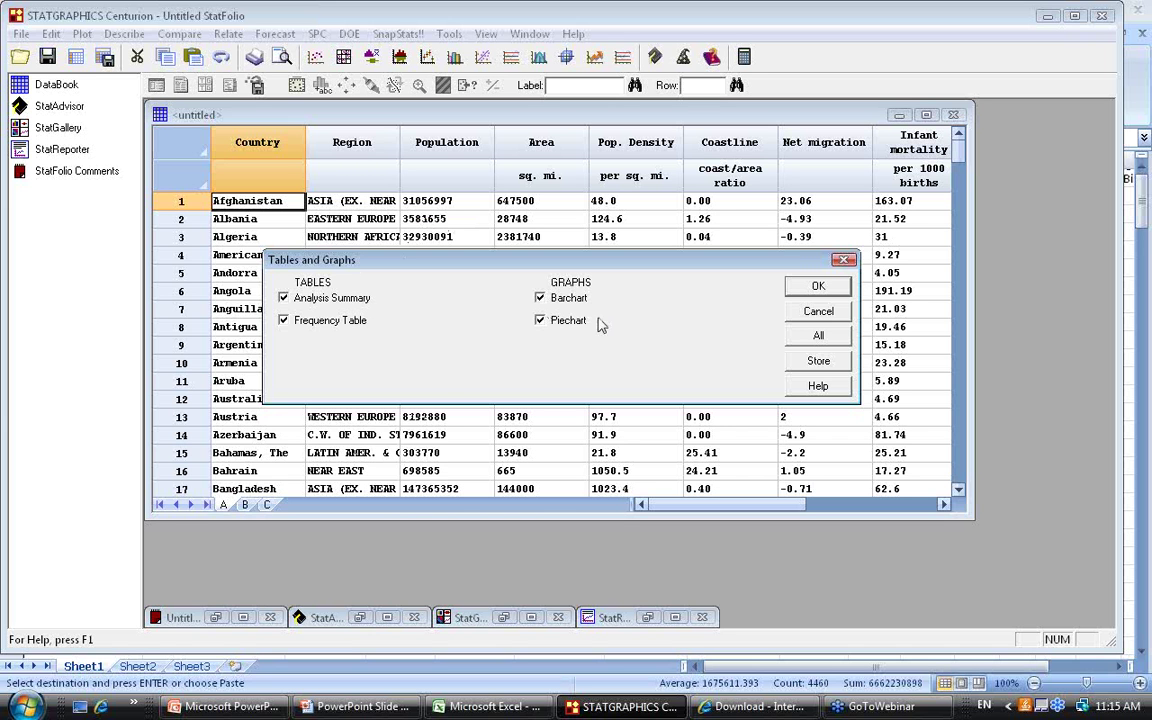
click(818, 288)
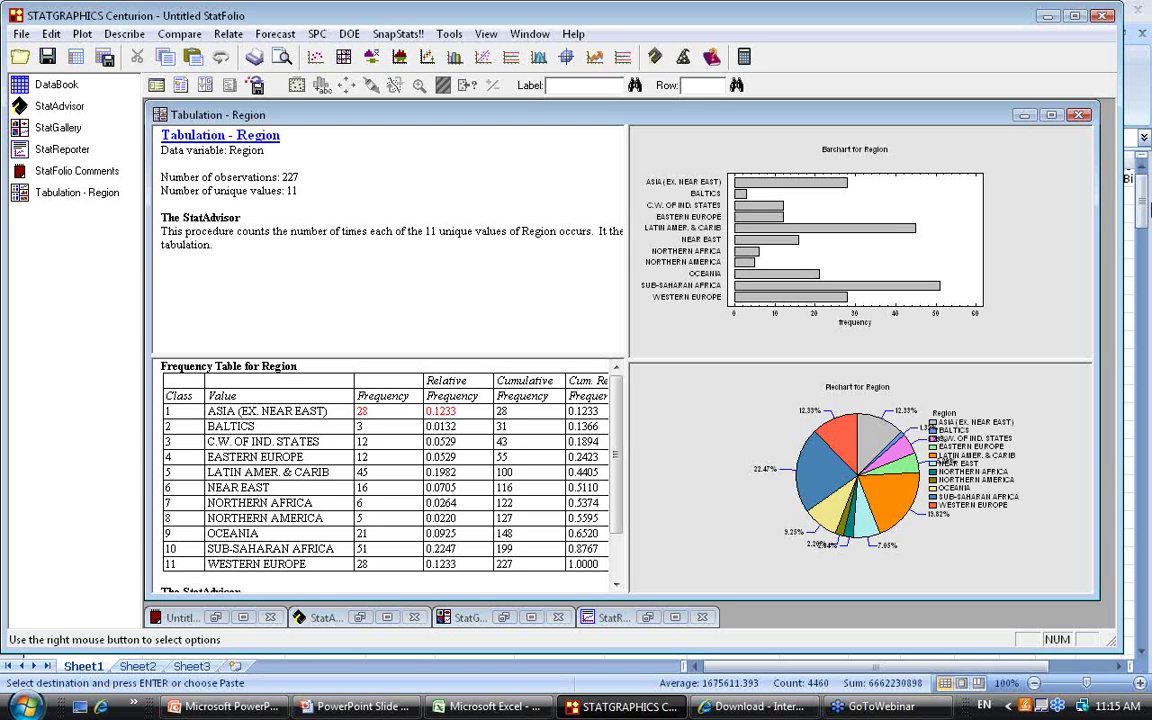
Enlarge the Region piechart to fill the Tabulation window
click(303, 172)
double_click(673, 406)
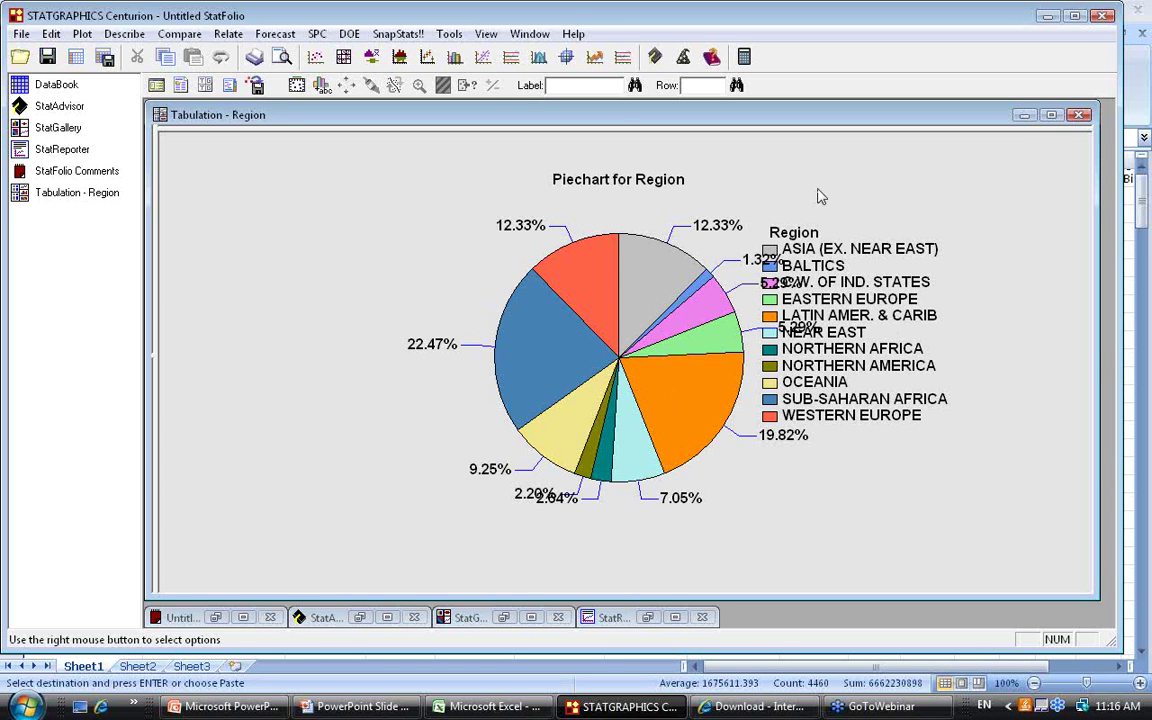
Move the Region piechart's legend to the right, clear of the percentage labels
double_click(818, 193)
double_click(686, 391)
click(873, 258)
drag(873, 258, 982, 206)
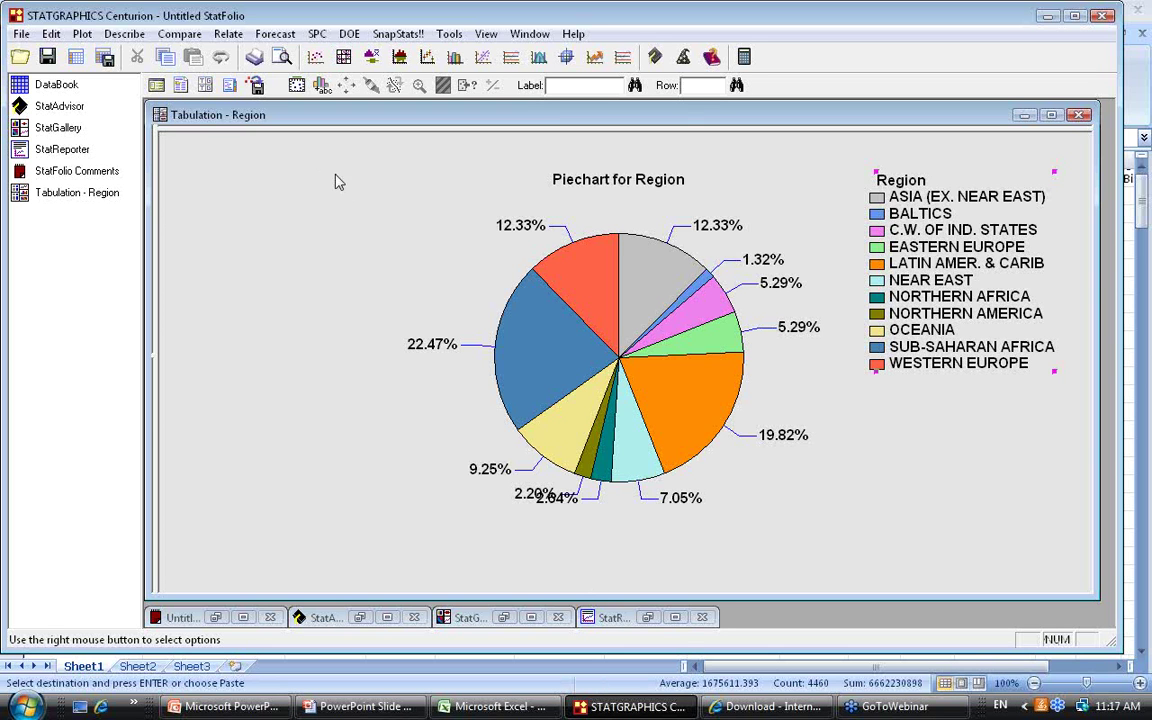
Set the Region piechart to have no legend and to label its slices with Labels (counts)
right_click(737, 163)
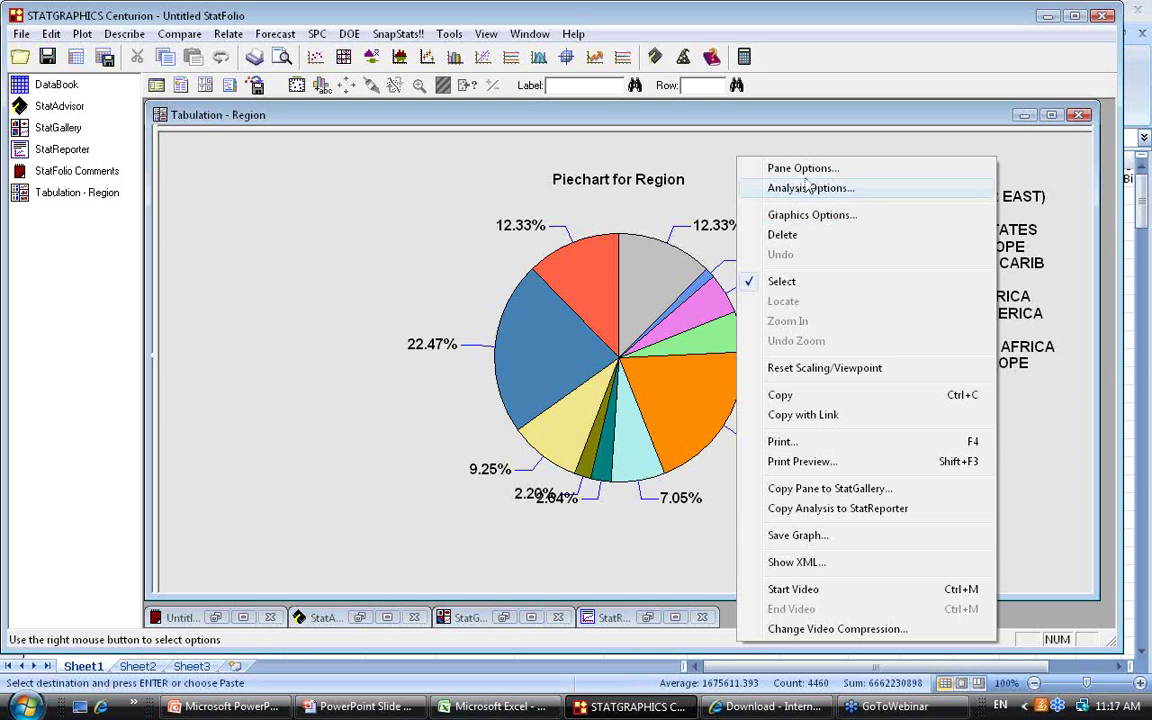
click(812, 170)
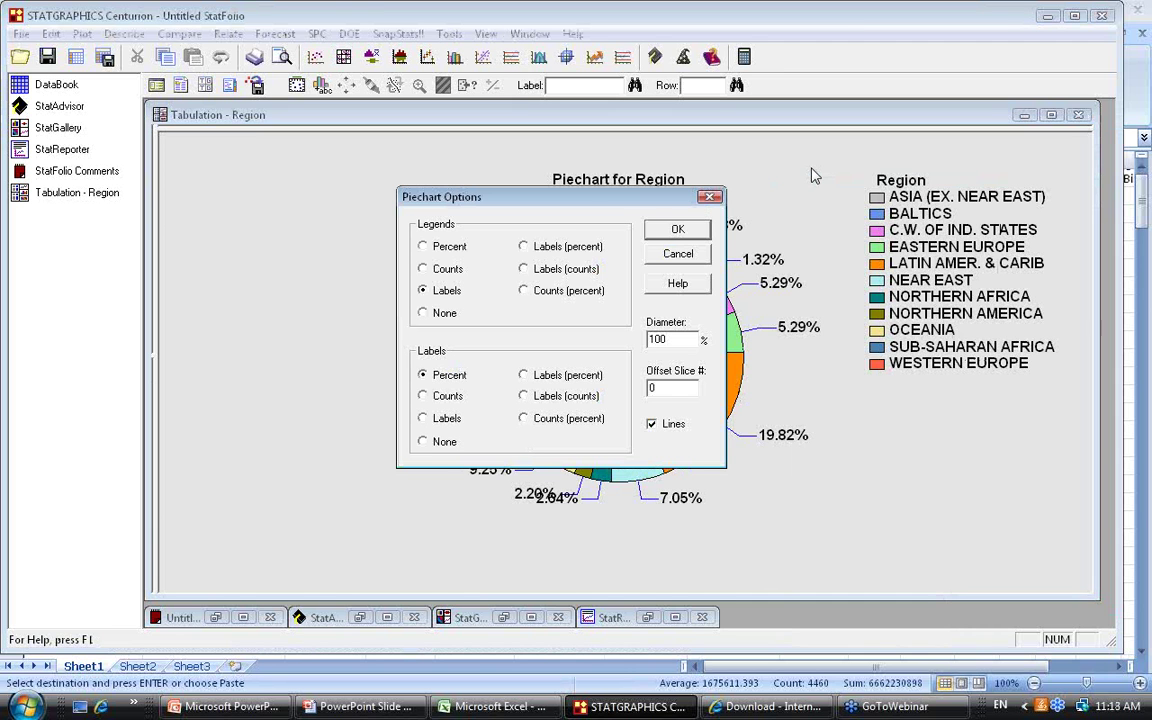
click(445, 316)
click(524, 396)
click(696, 236)
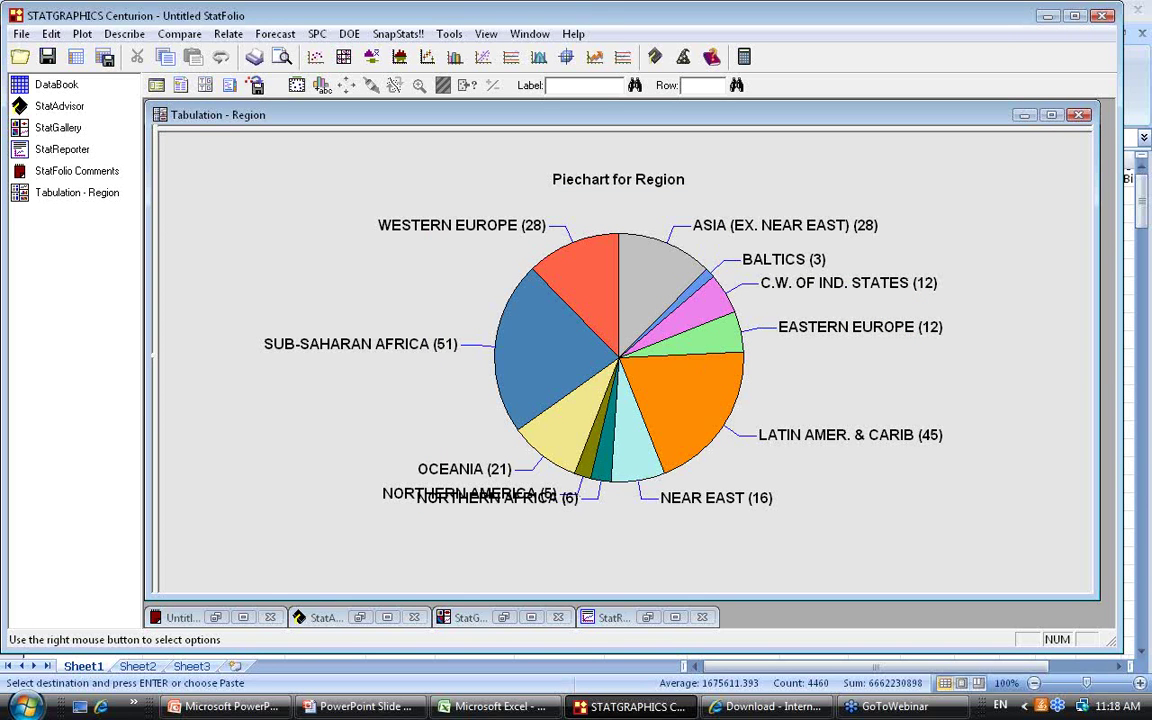
Move the NORTHERN AFRICA slice label down so that it clears the NORTHERN AMERICA label
click(560, 498)
drag(560, 498, 560, 510)
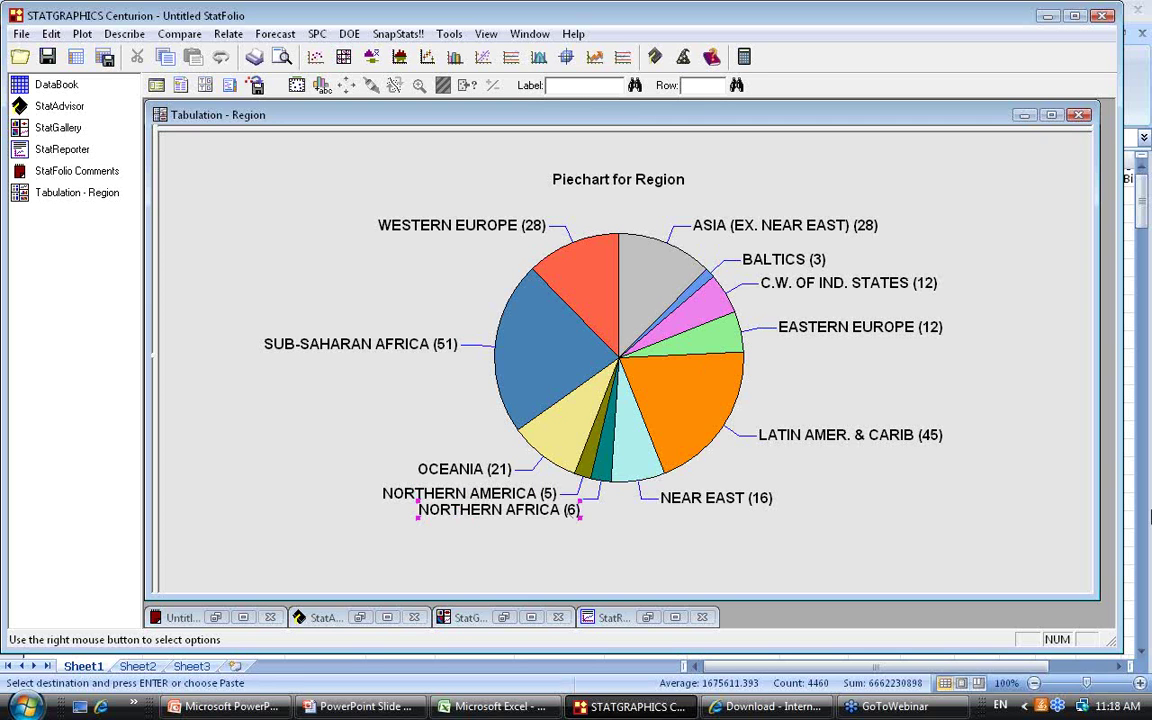
click(1062, 468)
Bring up the DataBook and highlight the Region column and the Infant mortality column in datasheet A
click(35, 85)
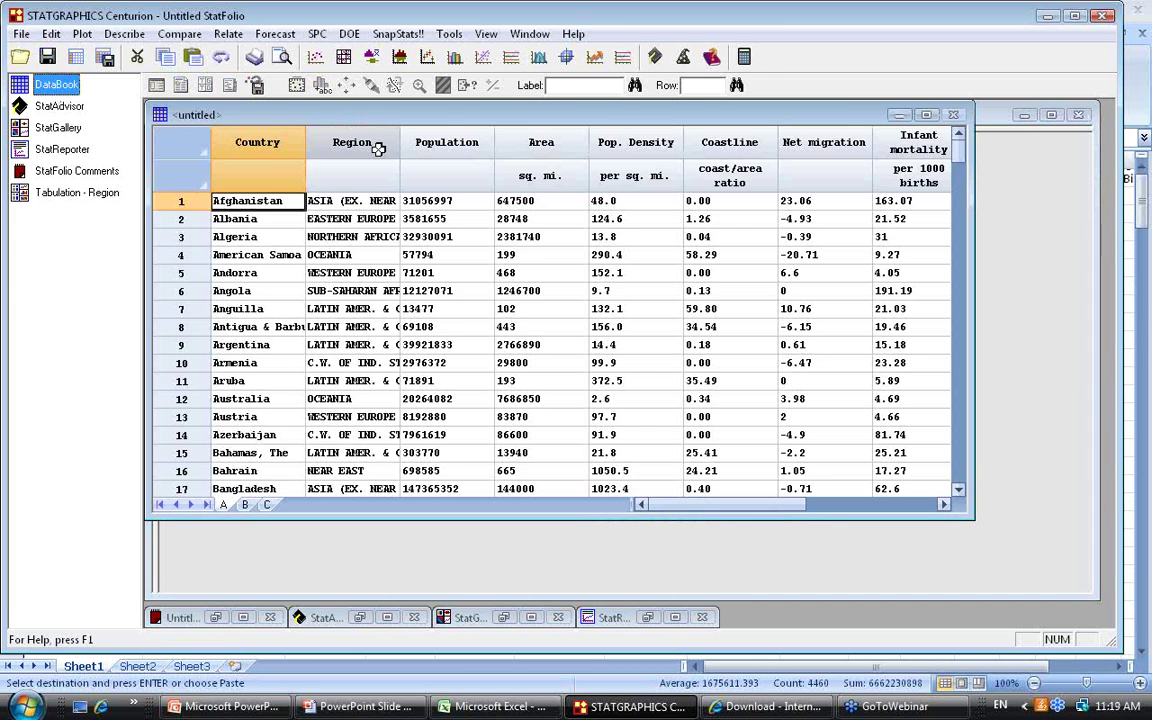
click(378, 146)
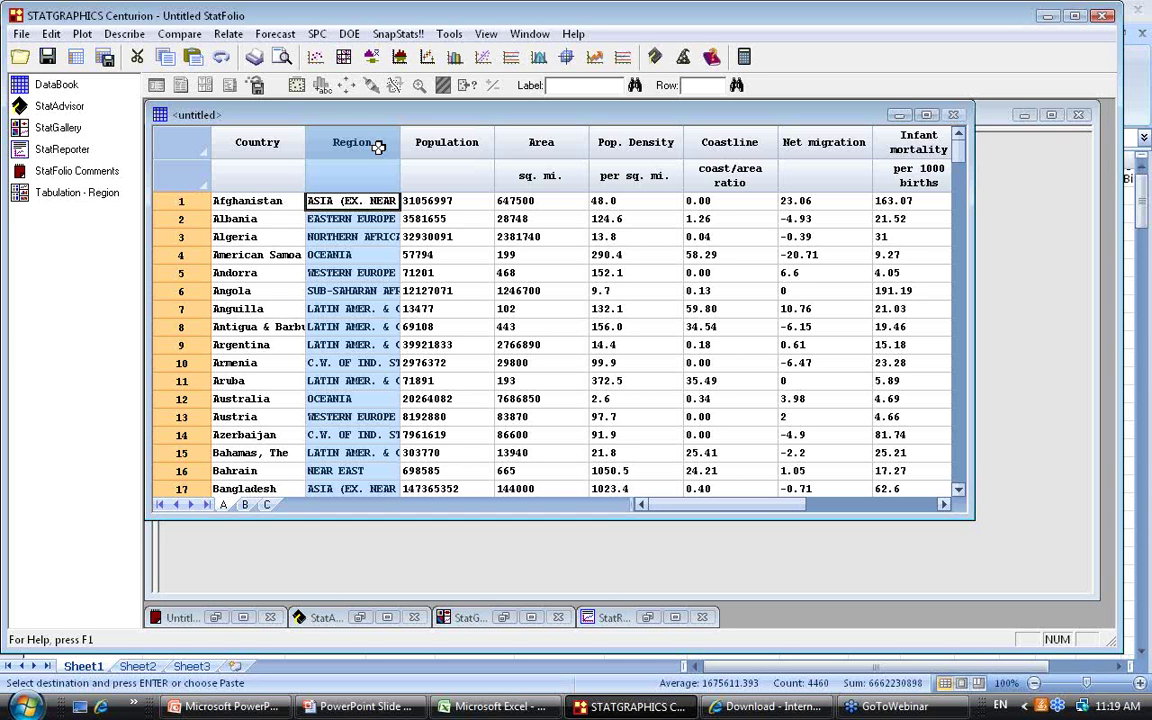
click(944, 505)
click(944, 505)
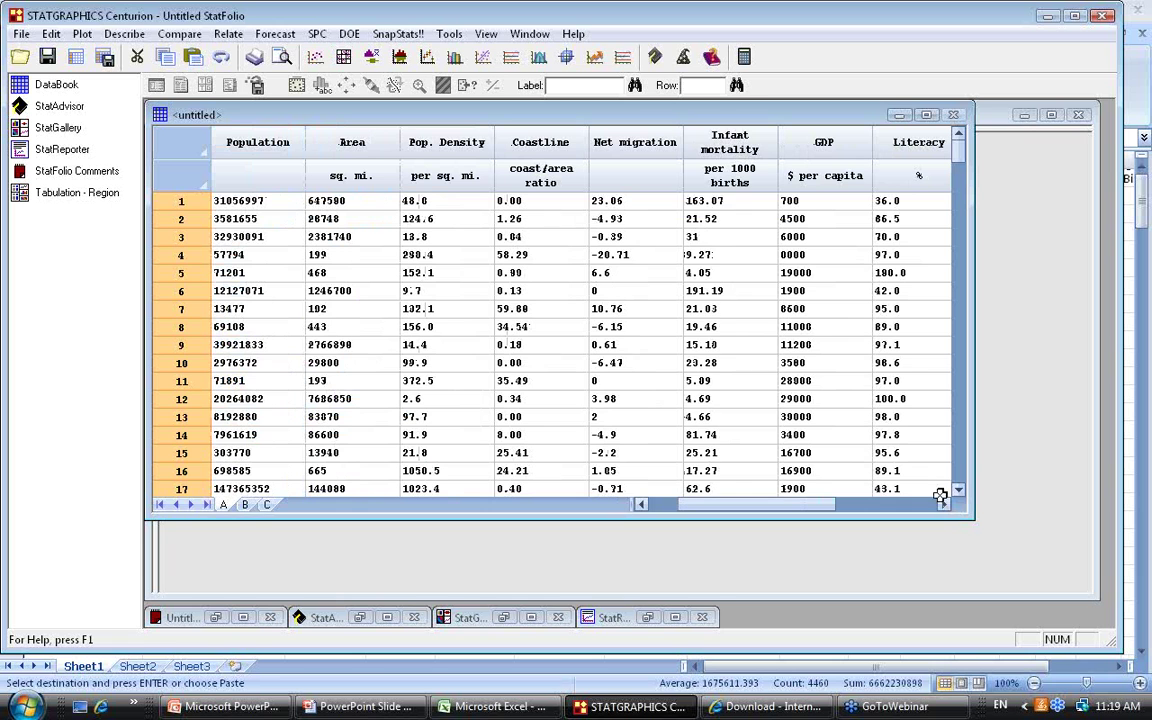
click(721, 146)
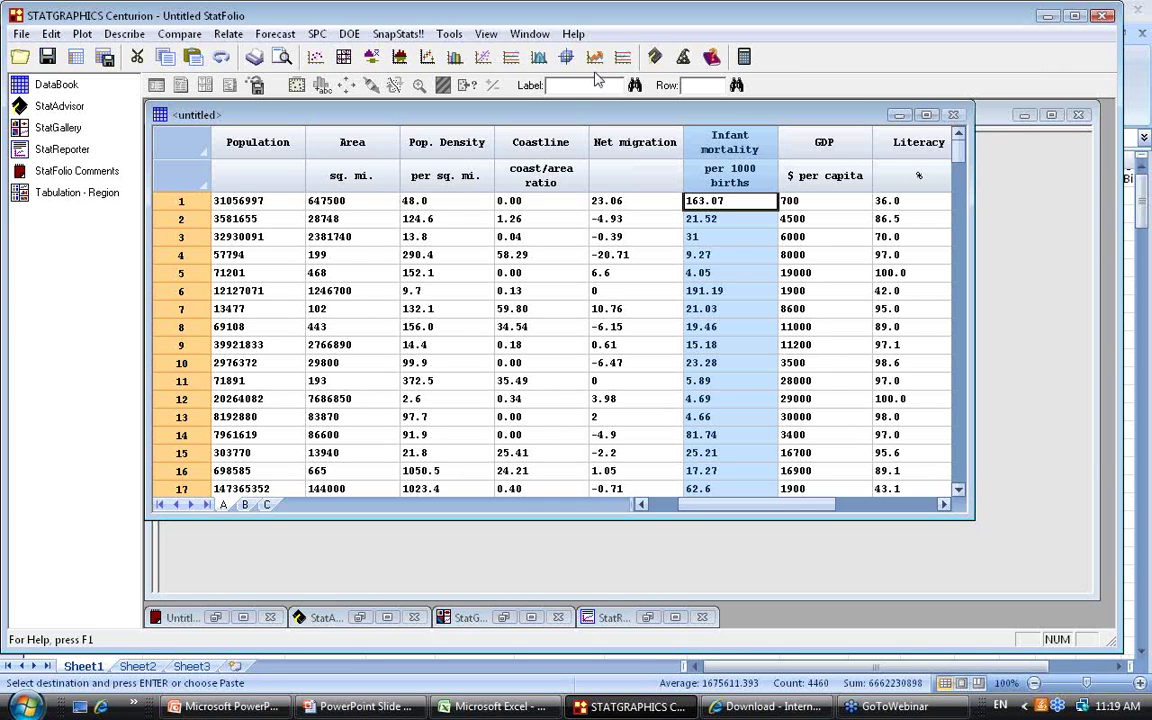
Run a One-Variable Analysis on Infant mortality with analysis summary, summary statistics, scatterplot, box-and-whisker plot and frequency histogram
click(125, 34)
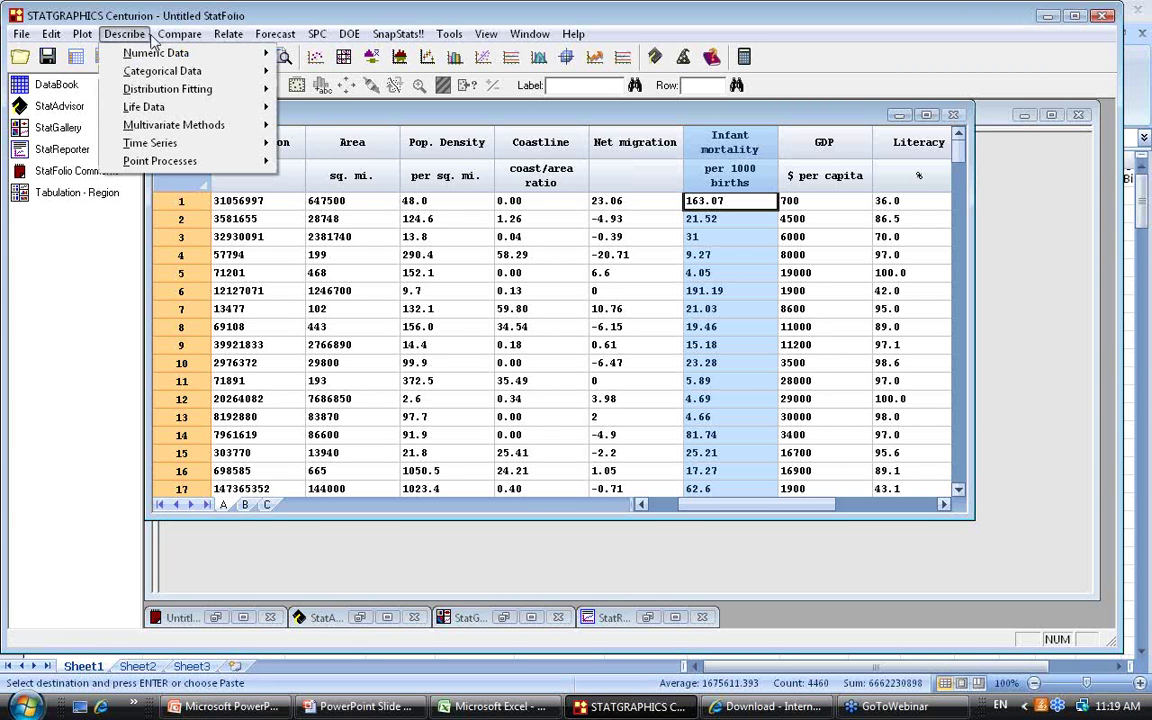
mouse_move(136, 56)
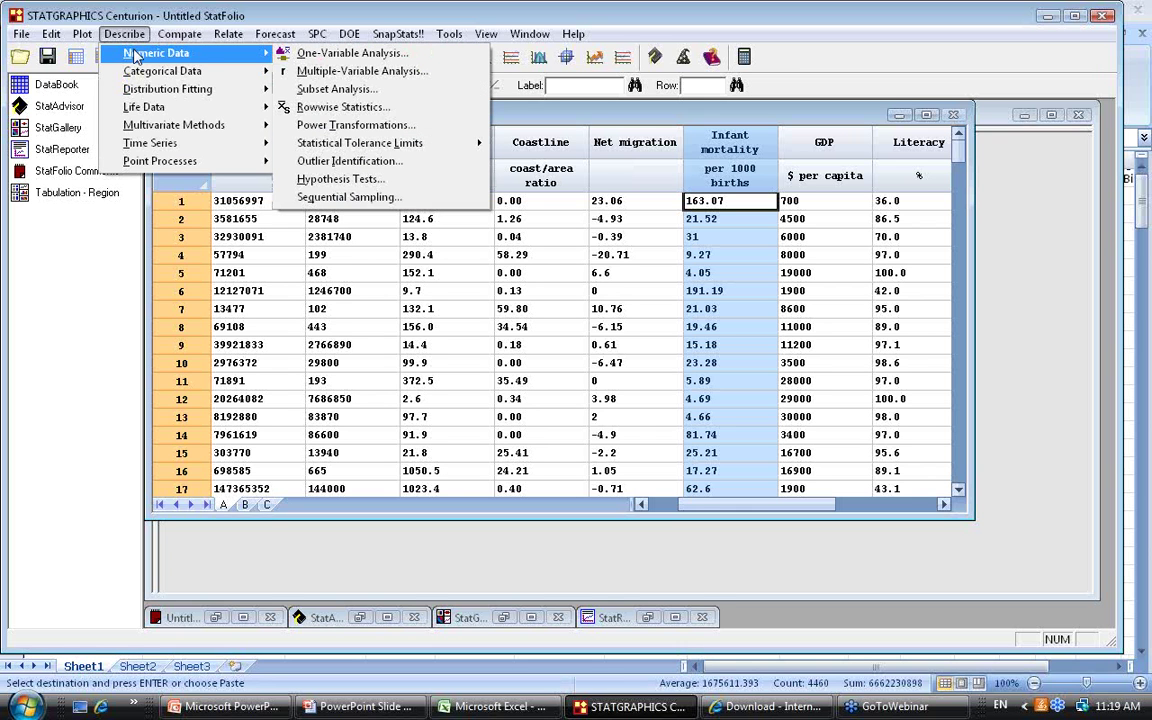
click(324, 54)
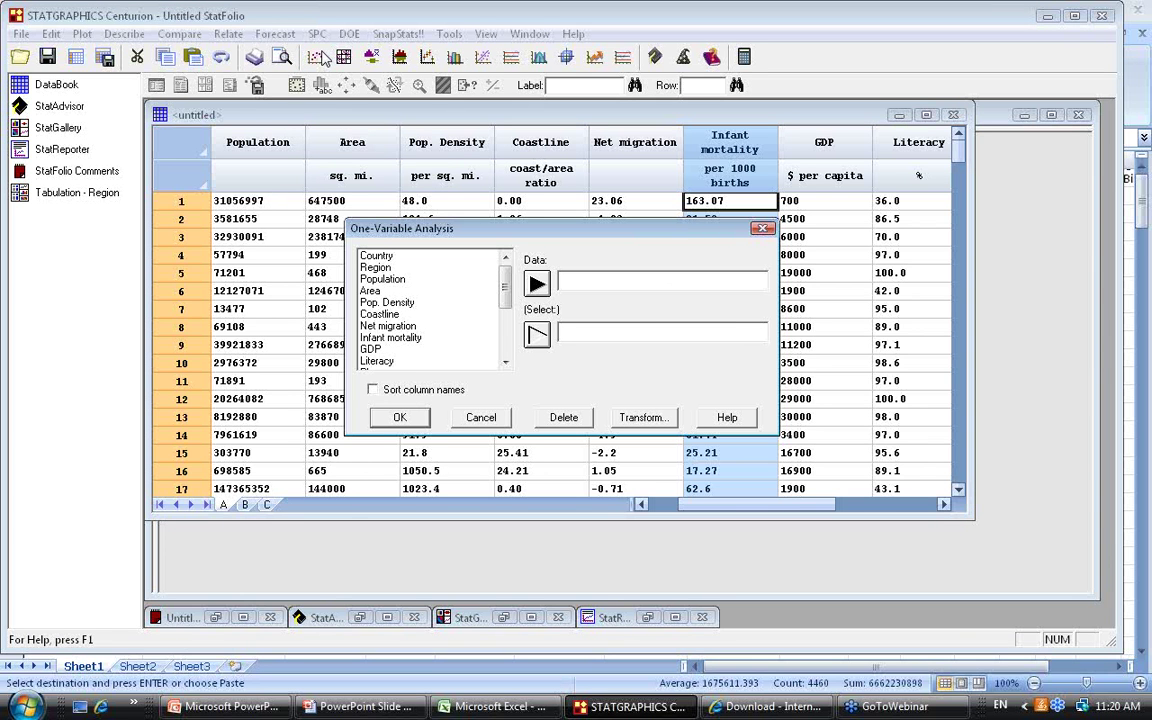
click(395, 337)
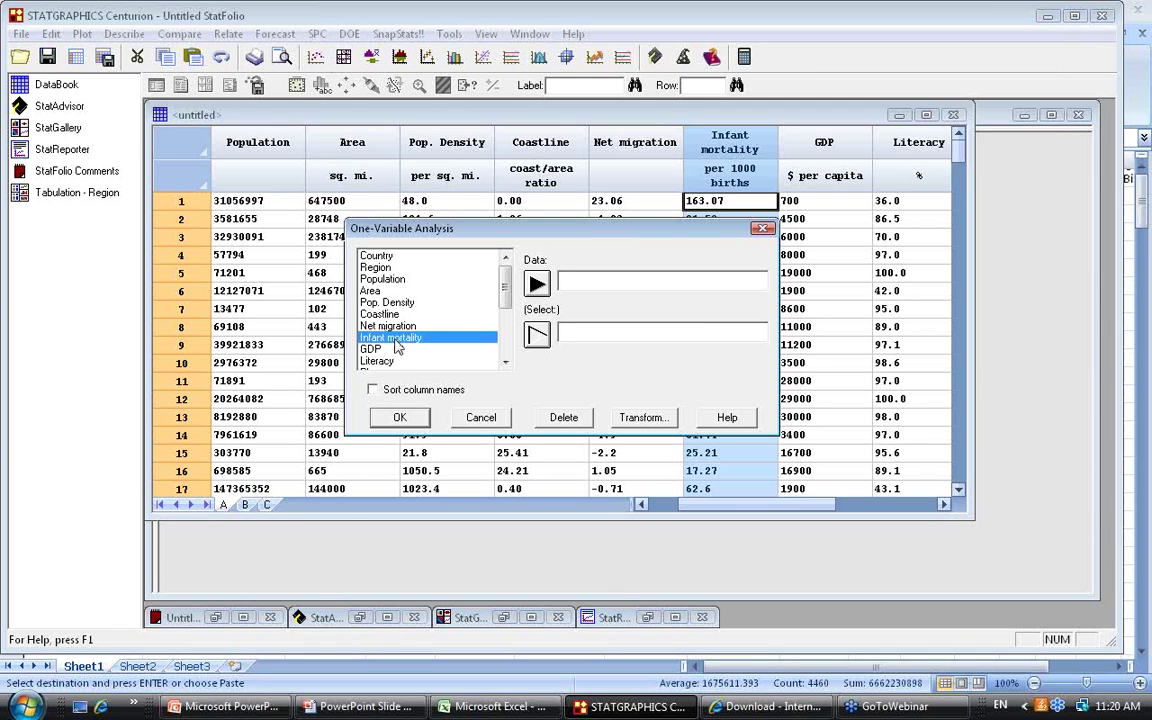
click(547, 289)
click(400, 417)
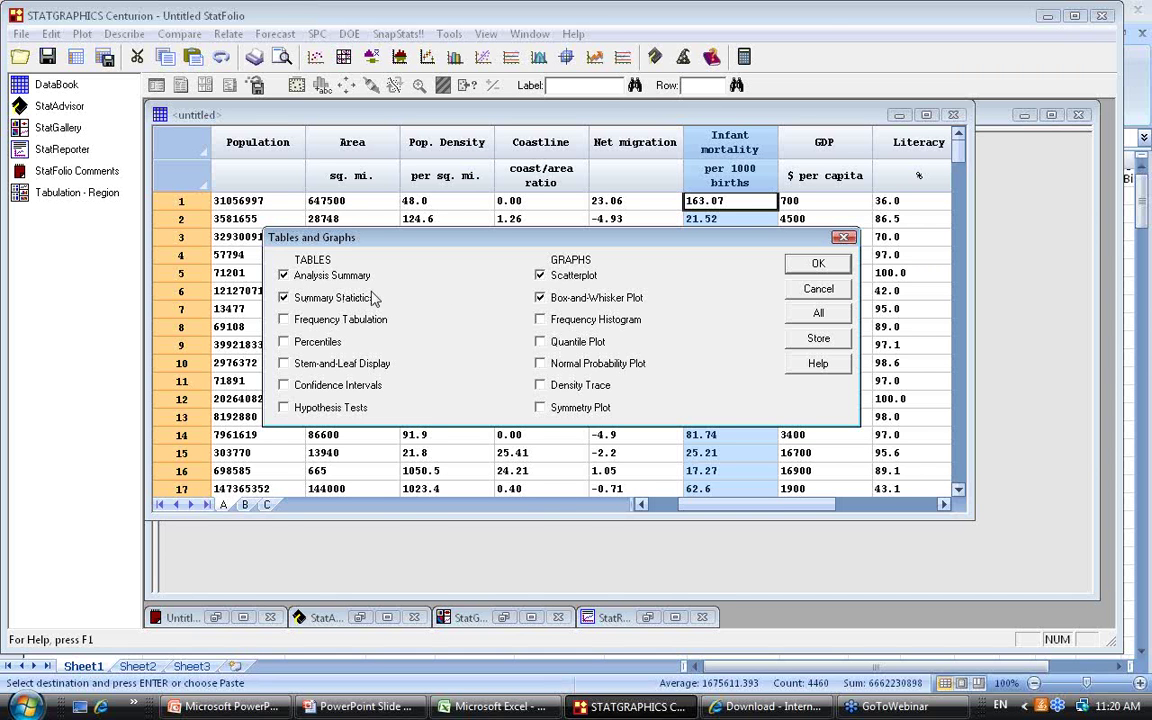
click(542, 321)
click(839, 273)
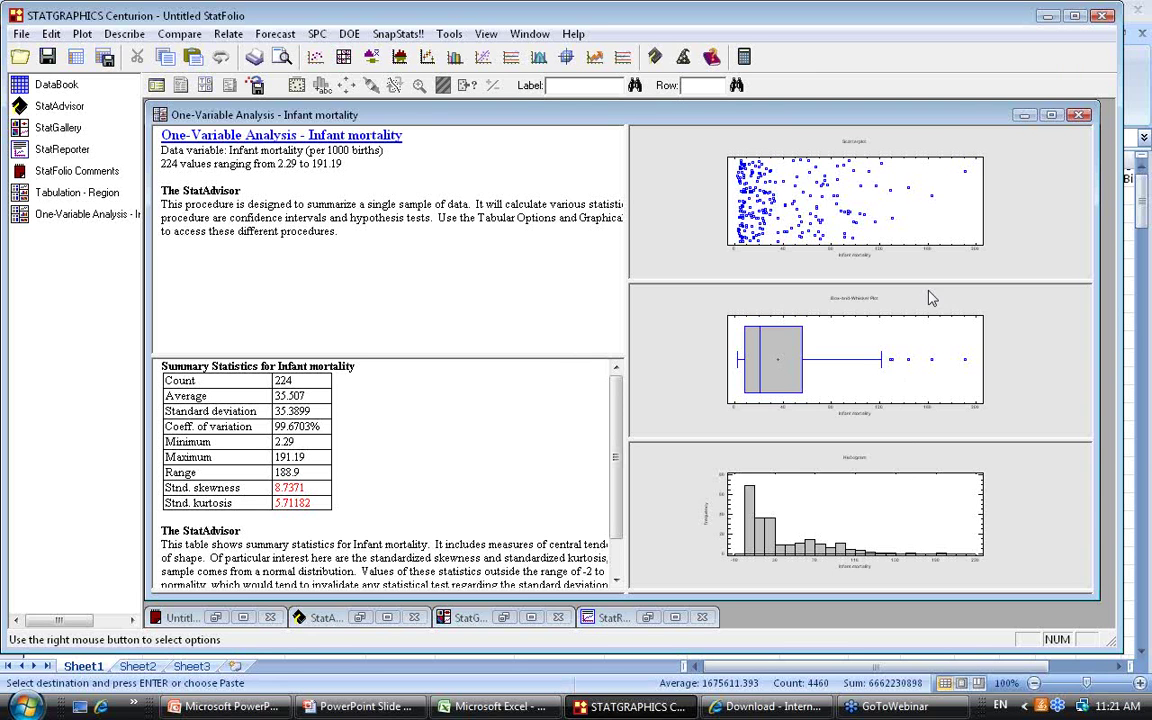
Enlarge the Infant mortality scatterplot to fill the analysis window and identify its points by Country
double_click(916, 180)
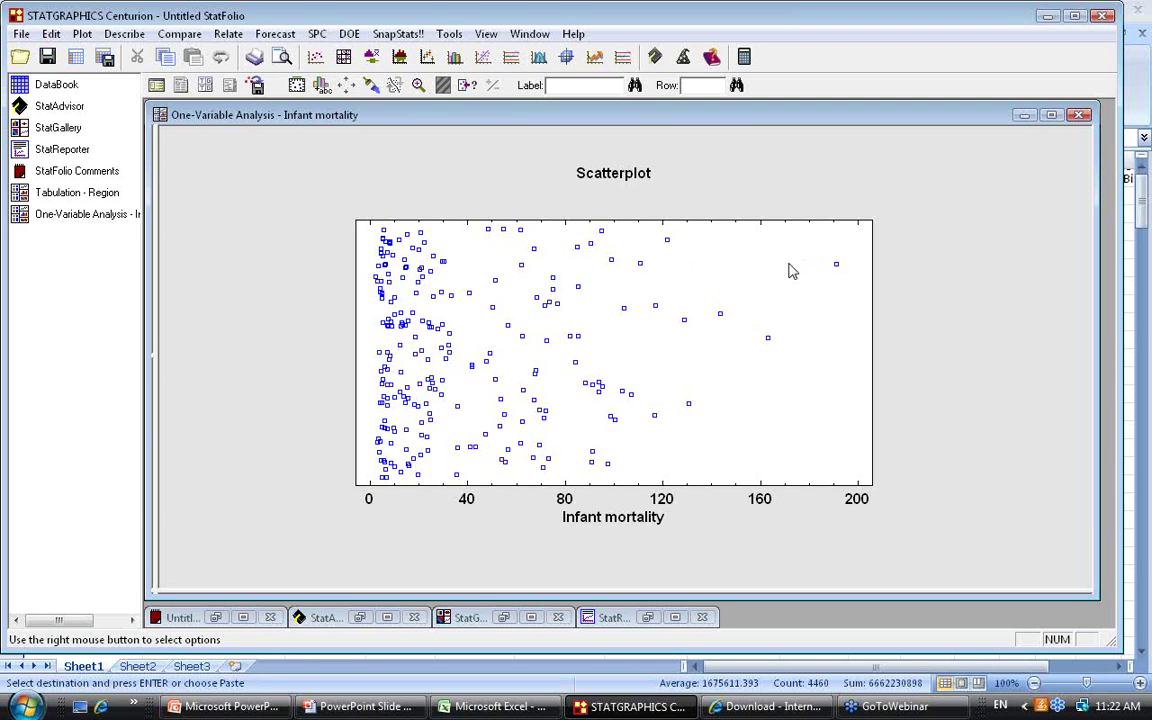
click(467, 87)
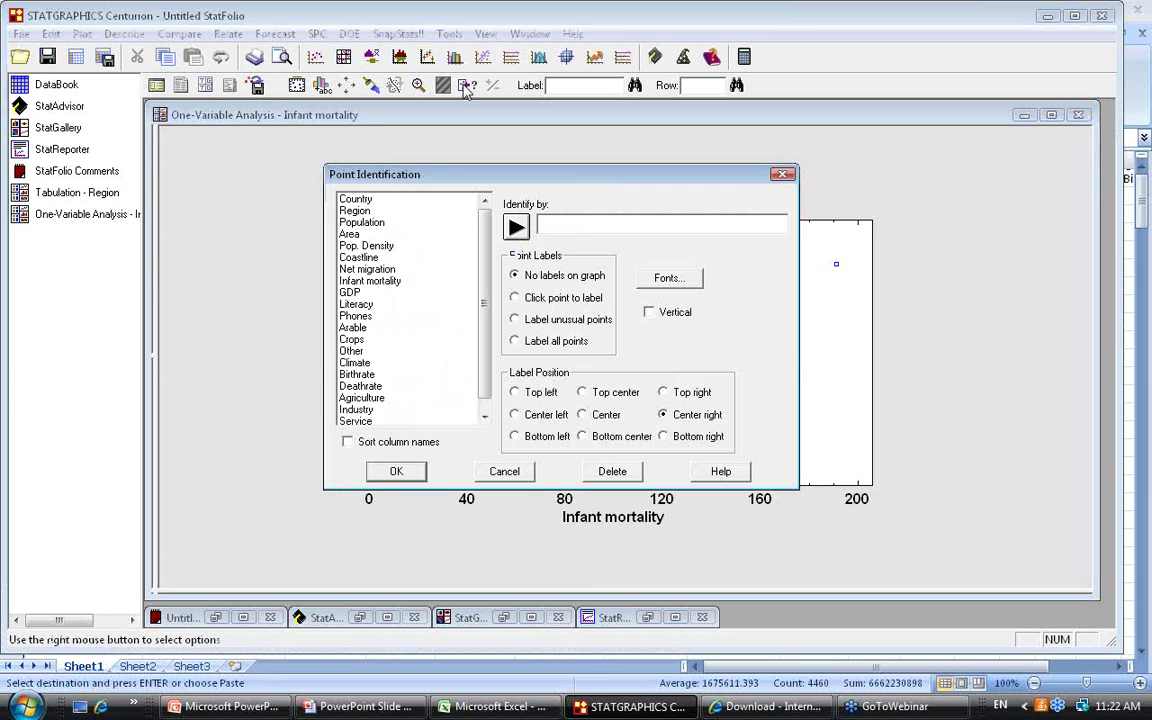
click(352, 199)
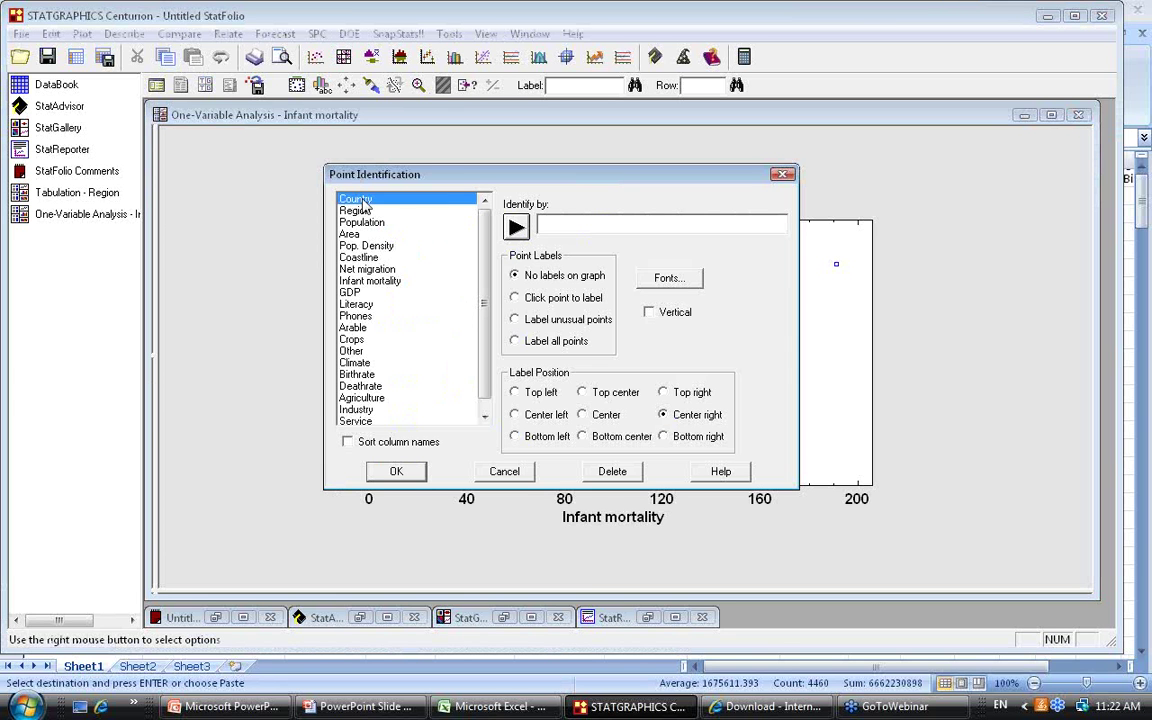
click(515, 228)
click(394, 471)
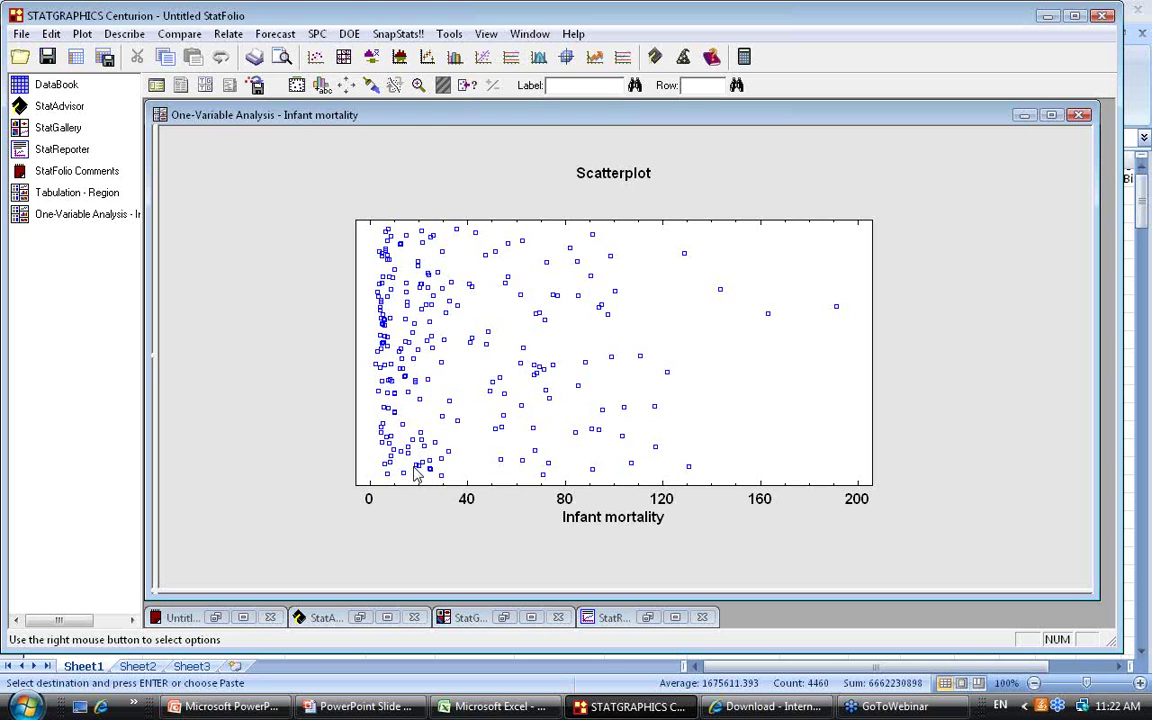
Label the five points with the highest infant mortality on the scatterplot with their country names
click(840, 313)
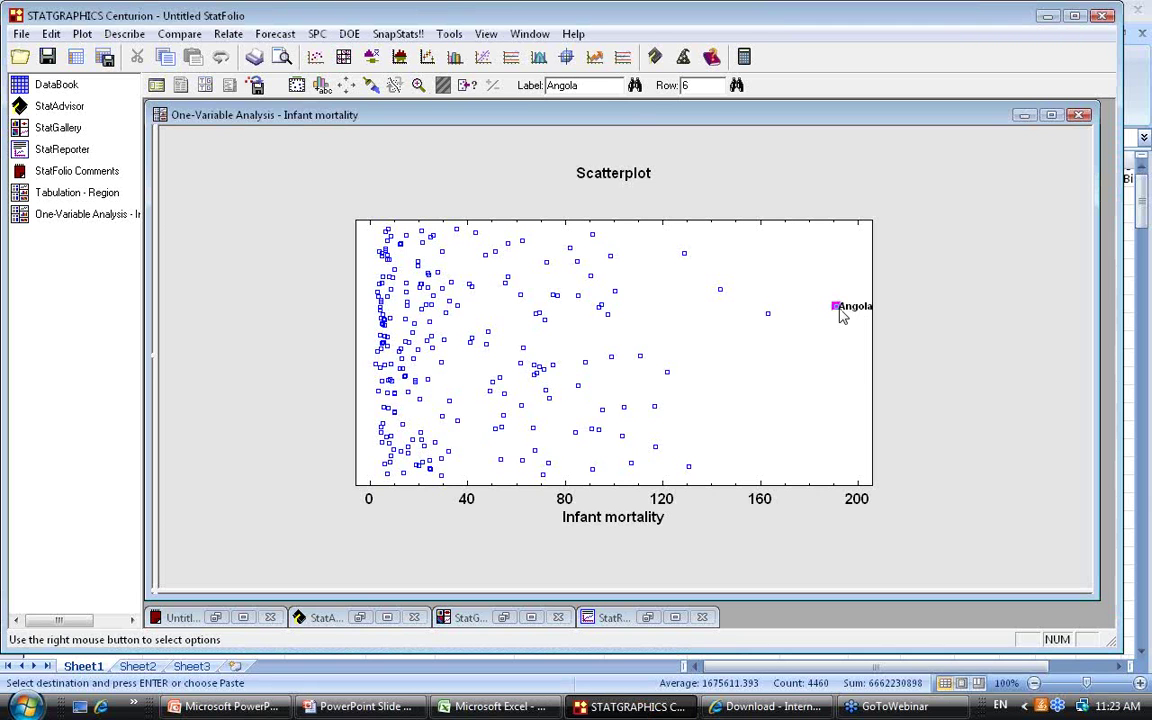
click(772, 320)
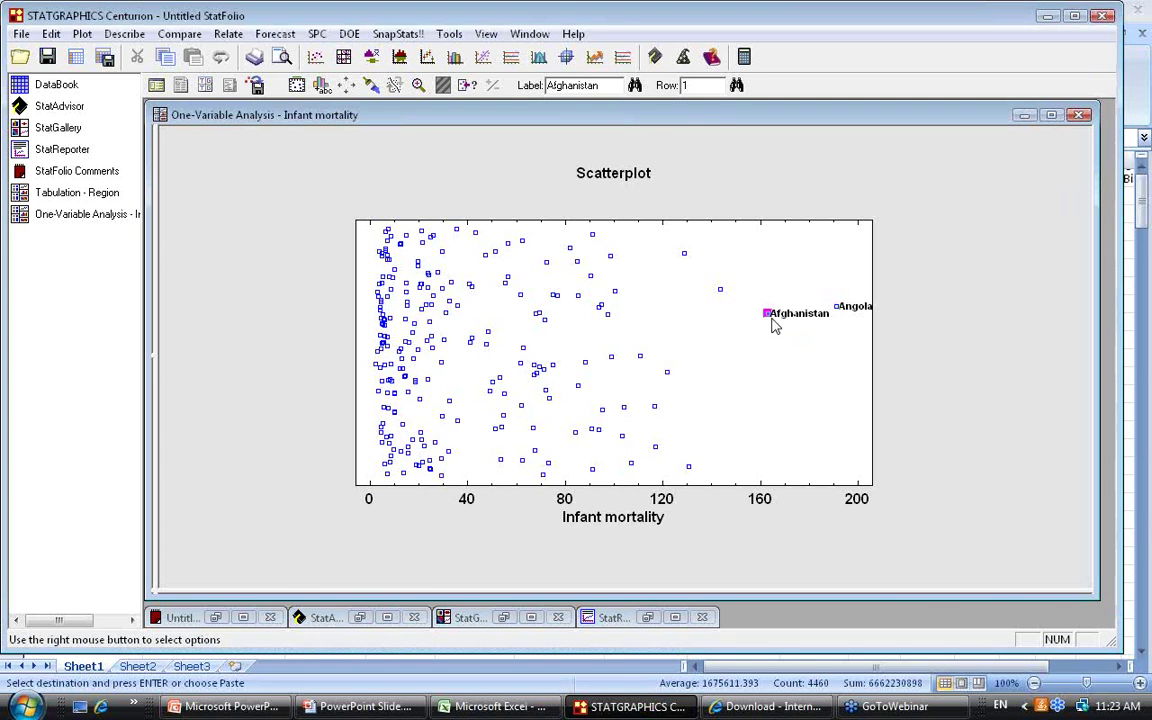
click(722, 291)
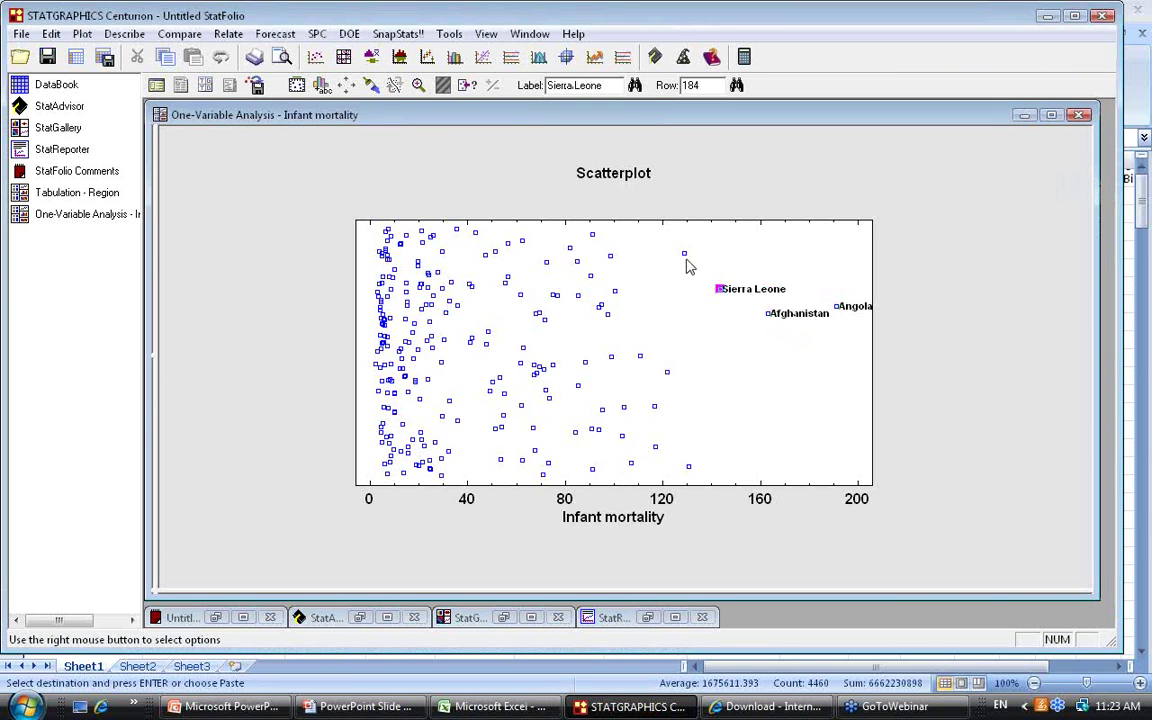
click(687, 260)
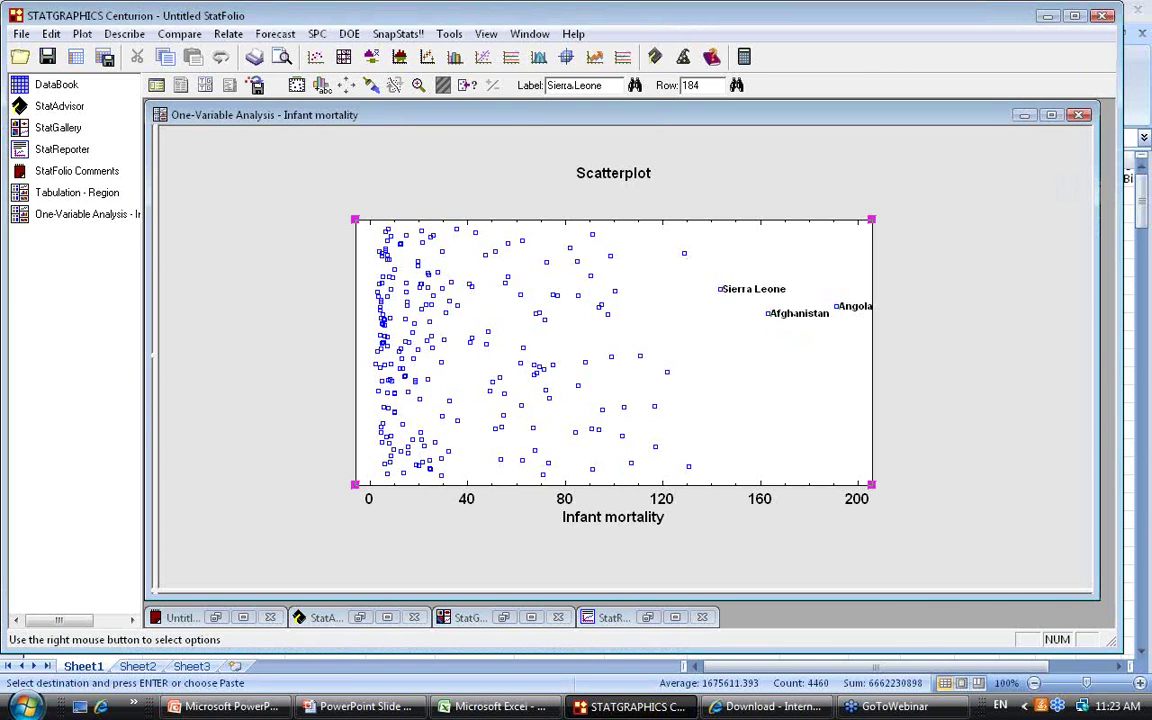
click(684, 255)
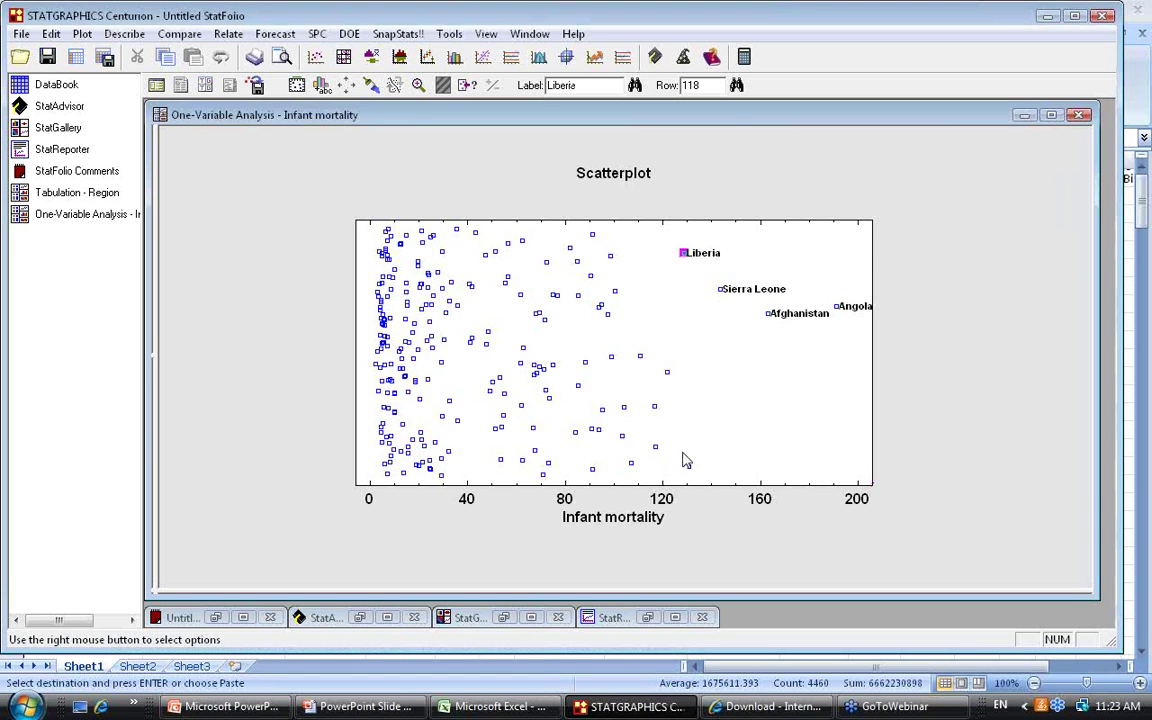
click(688, 466)
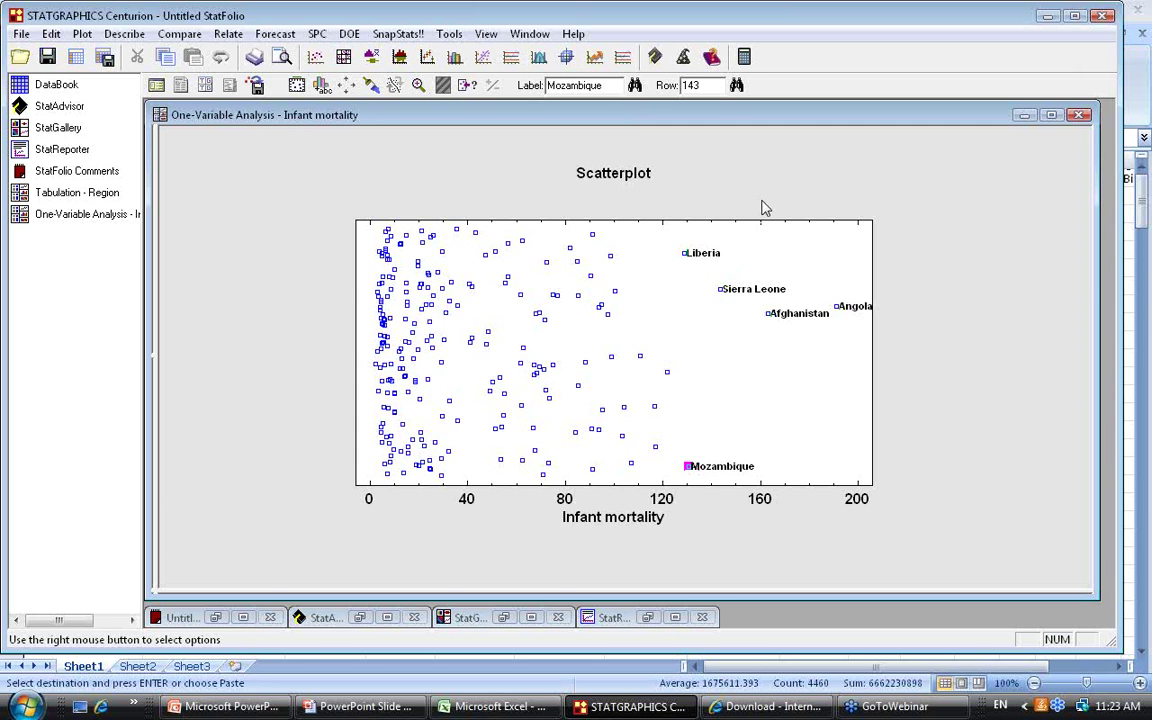
Examine the Infant mortality box-and-whisker plot and the histogram, each enlarged to fill the analysis window
double_click(790, 183)
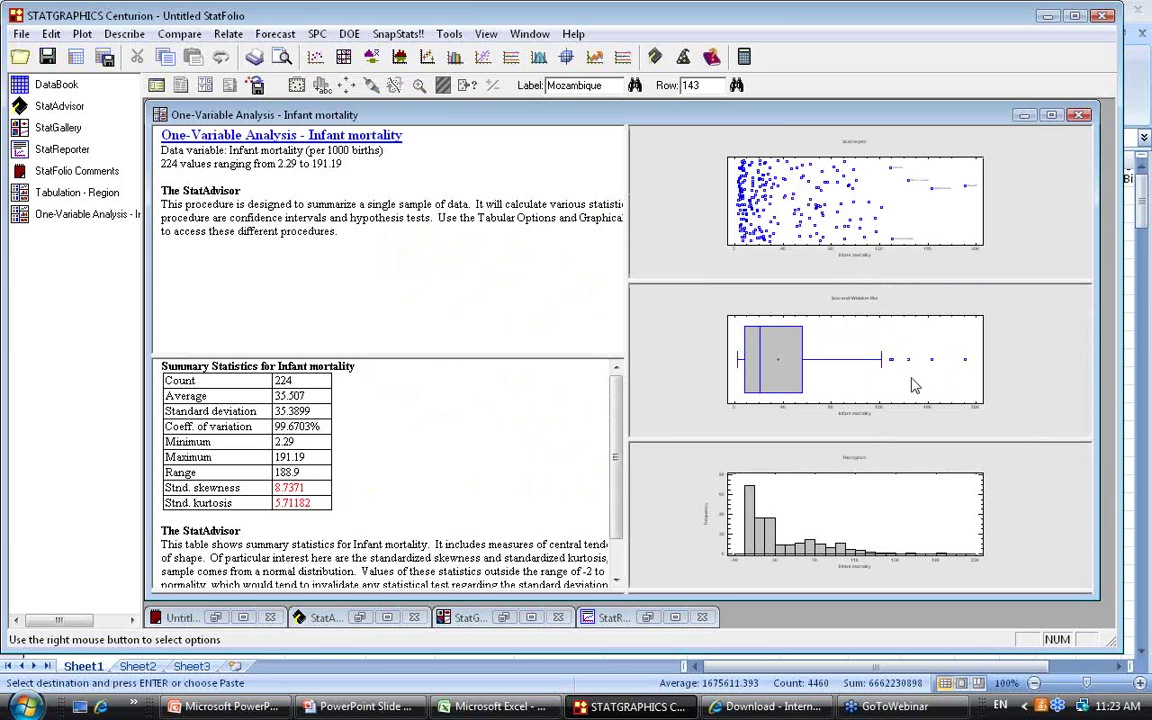
double_click(912, 384)
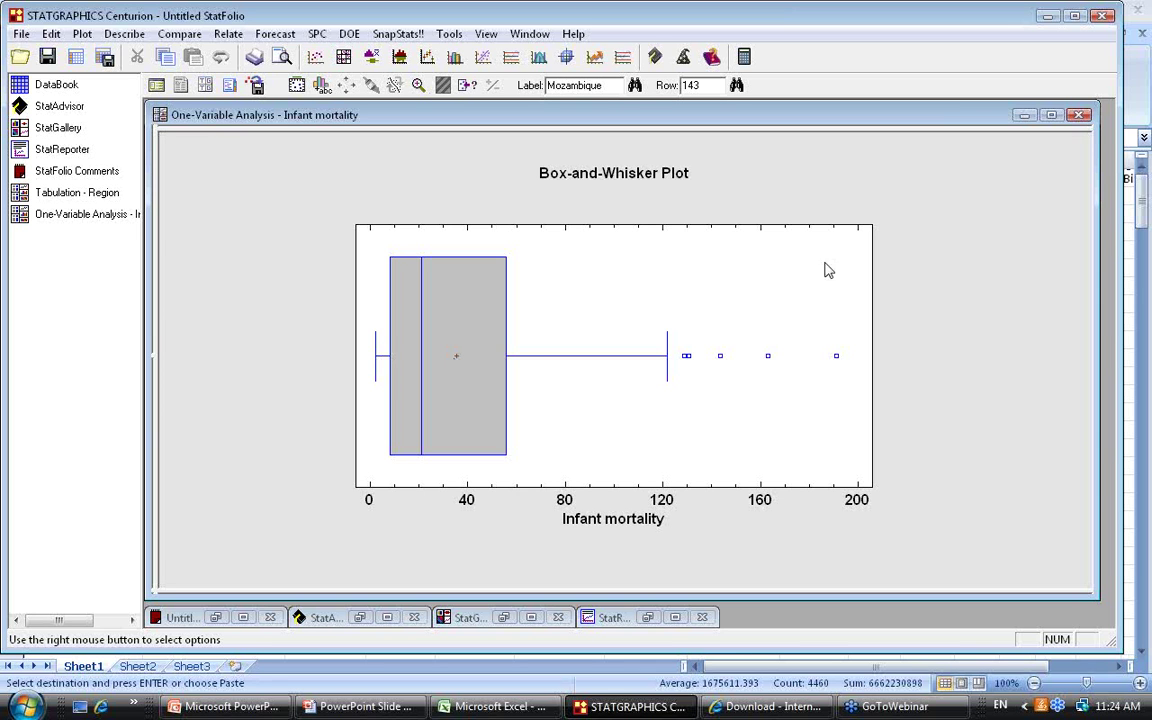
double_click(988, 253)
double_click(997, 491)
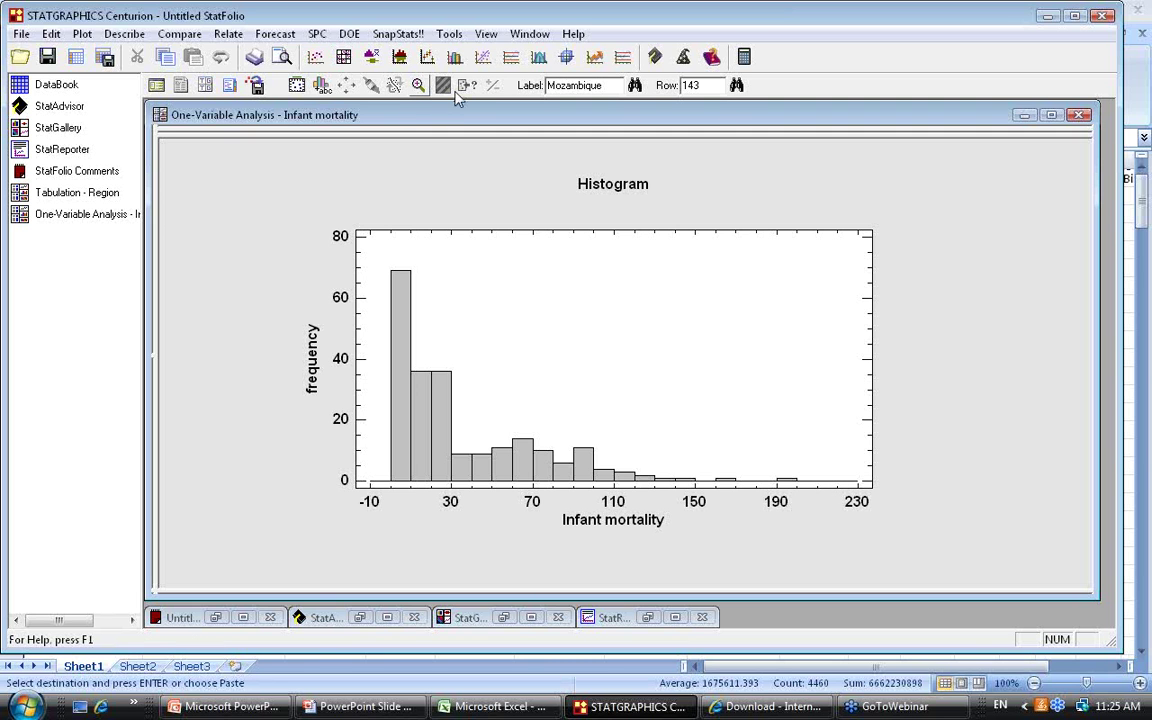
Change the data variable of the One-Variable Analysis to LOG(Infant mortality)
click(157, 87)
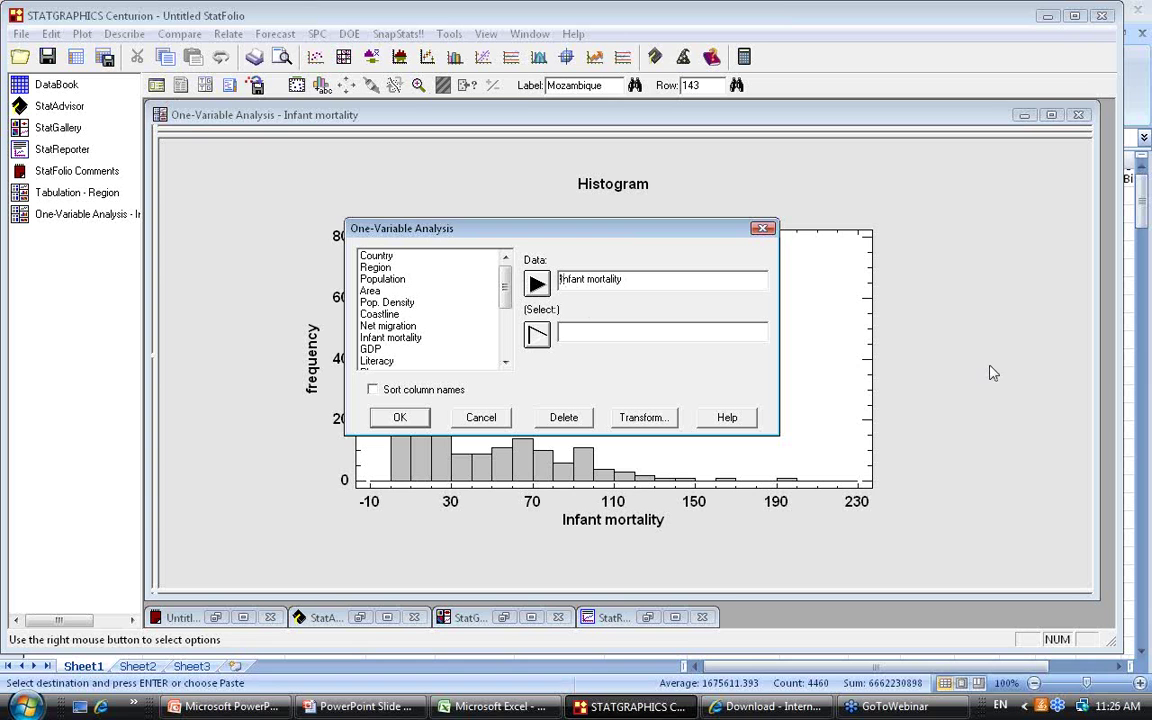
text(LOG()
click(708, 281)
text())
click(401, 416)
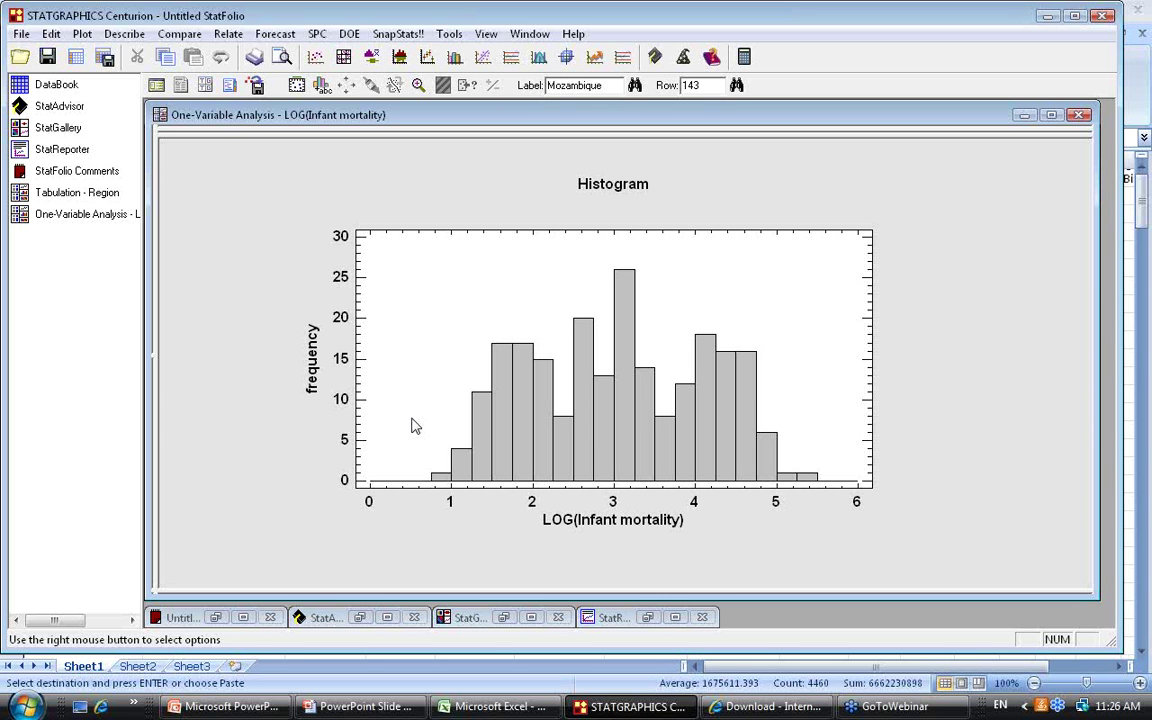
Examine the enlarged box-and-whisker plot and summary statistics for LOG(Infant mortality), highlighting the StatAdvisor sentence on standardized skewness and kurtosis
double_click(903, 534)
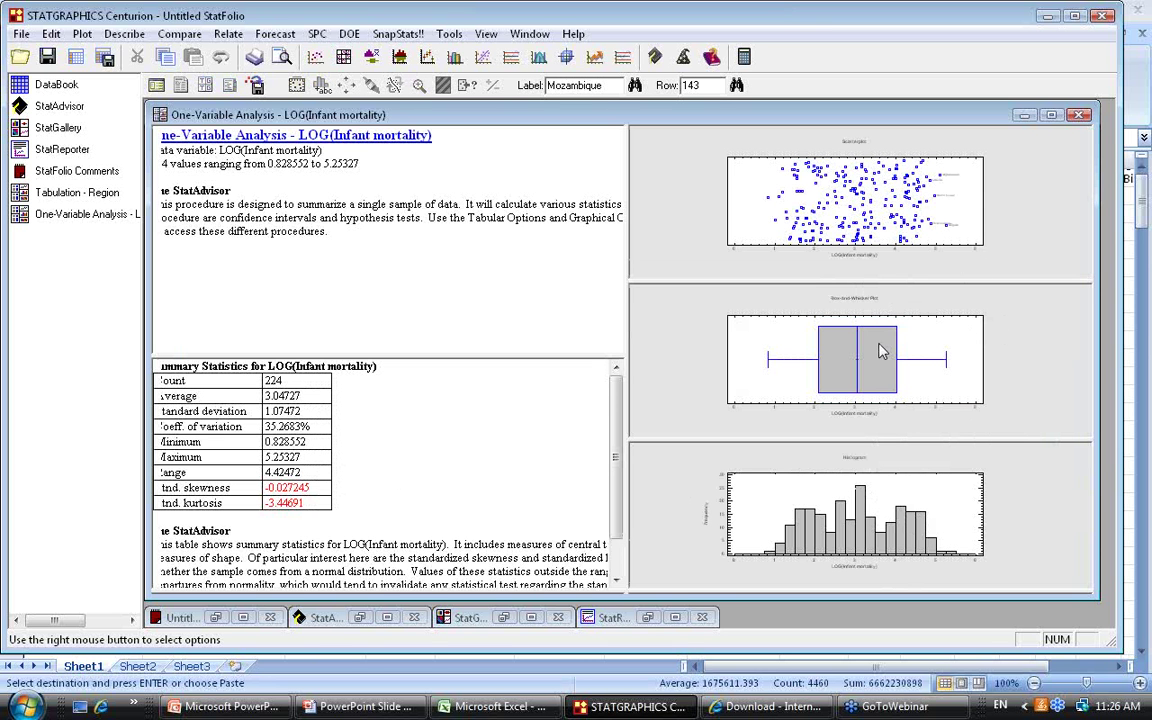
double_click(1000, 342)
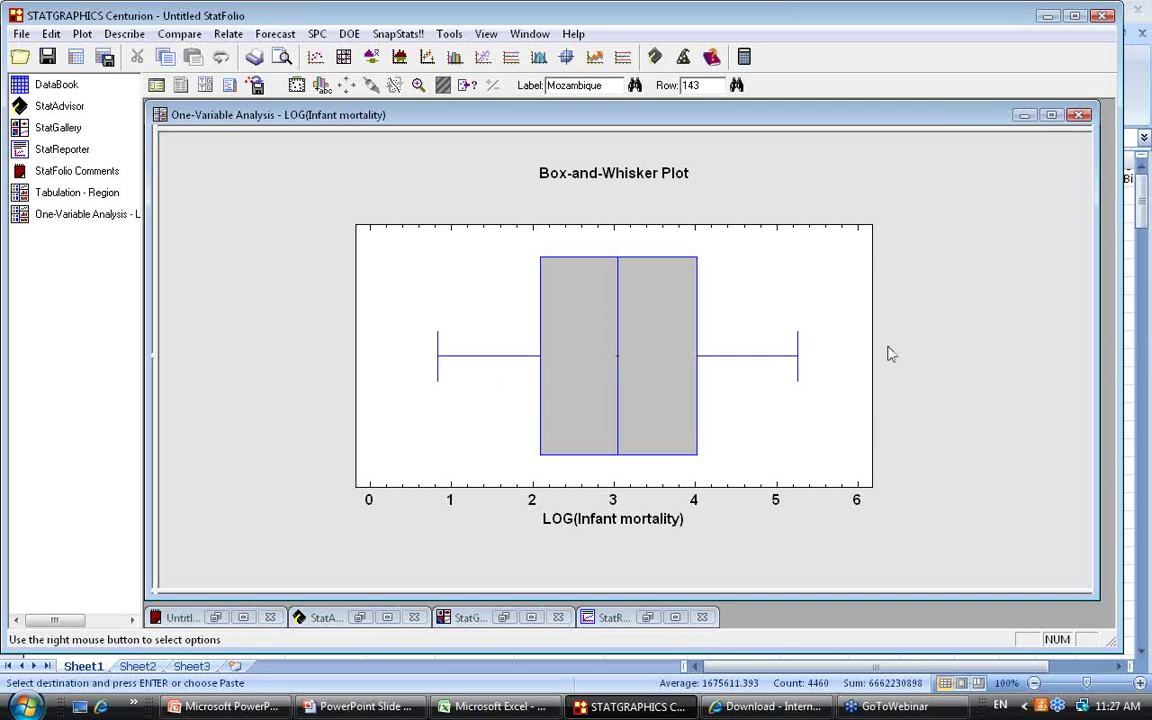
double_click(947, 354)
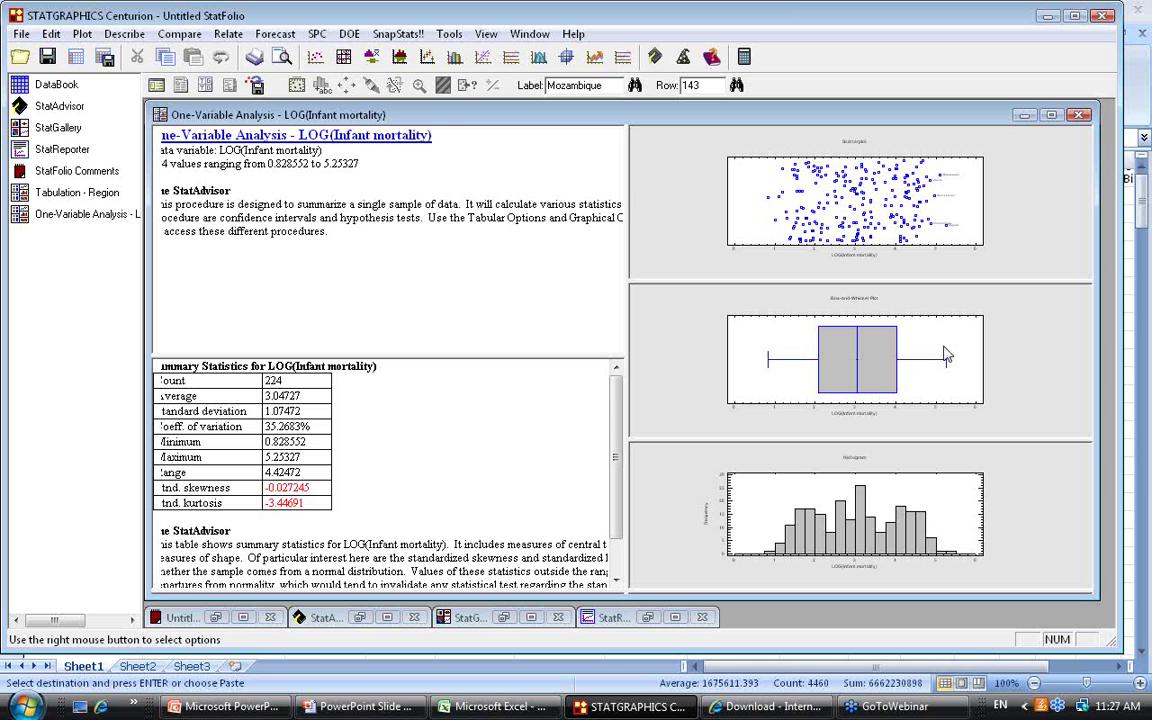
double_click(451, 438)
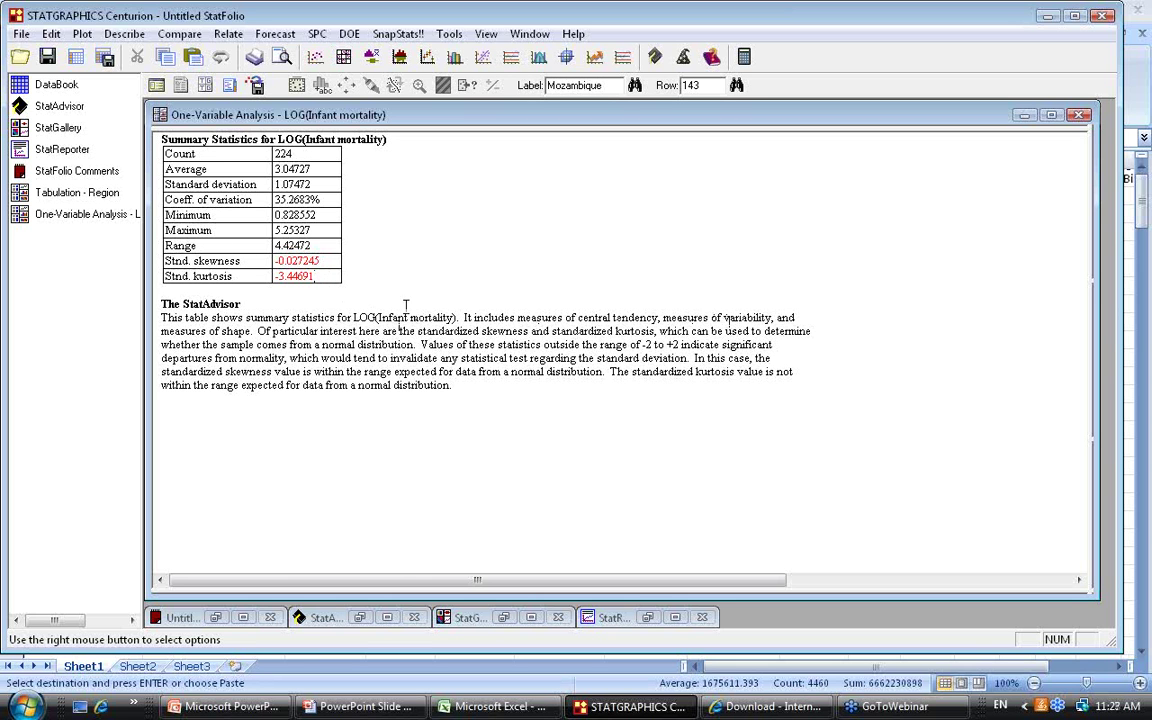
drag(258, 331, 404, 350)
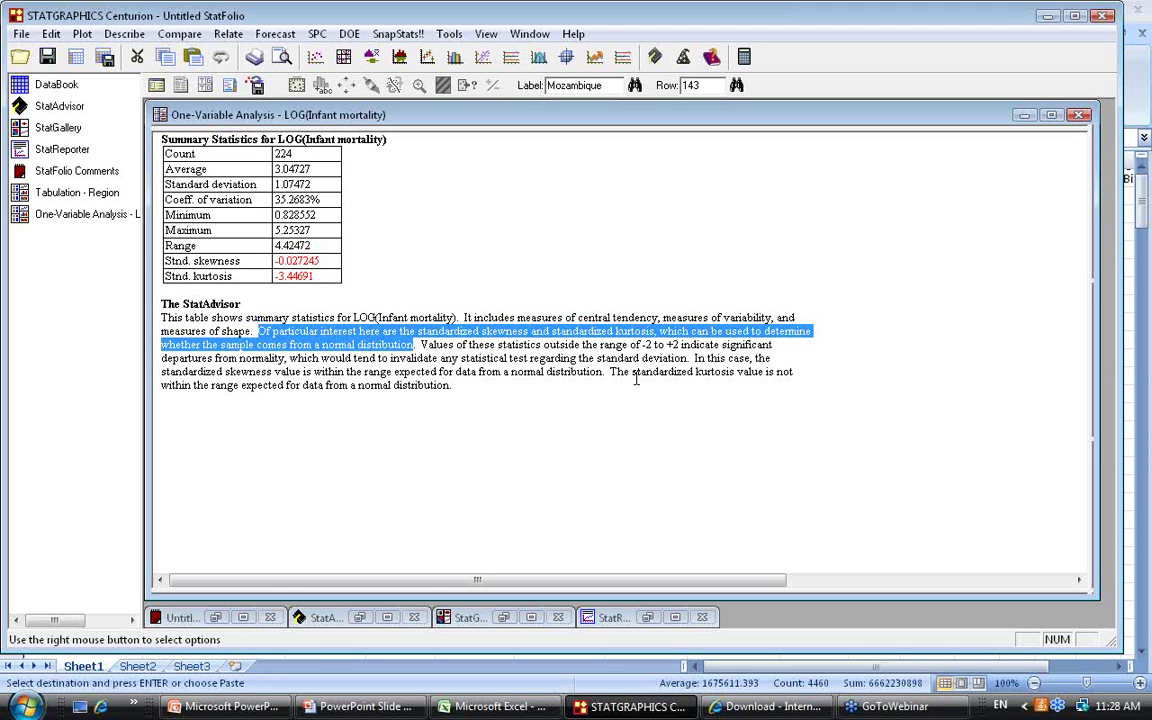
Highlight the StatAdvisor sentence on the standardized kurtosis value, and look over the Region tabulation and the LOG(Infant mortality) analysis with all panes shown
drag(610, 372, 618, 392)
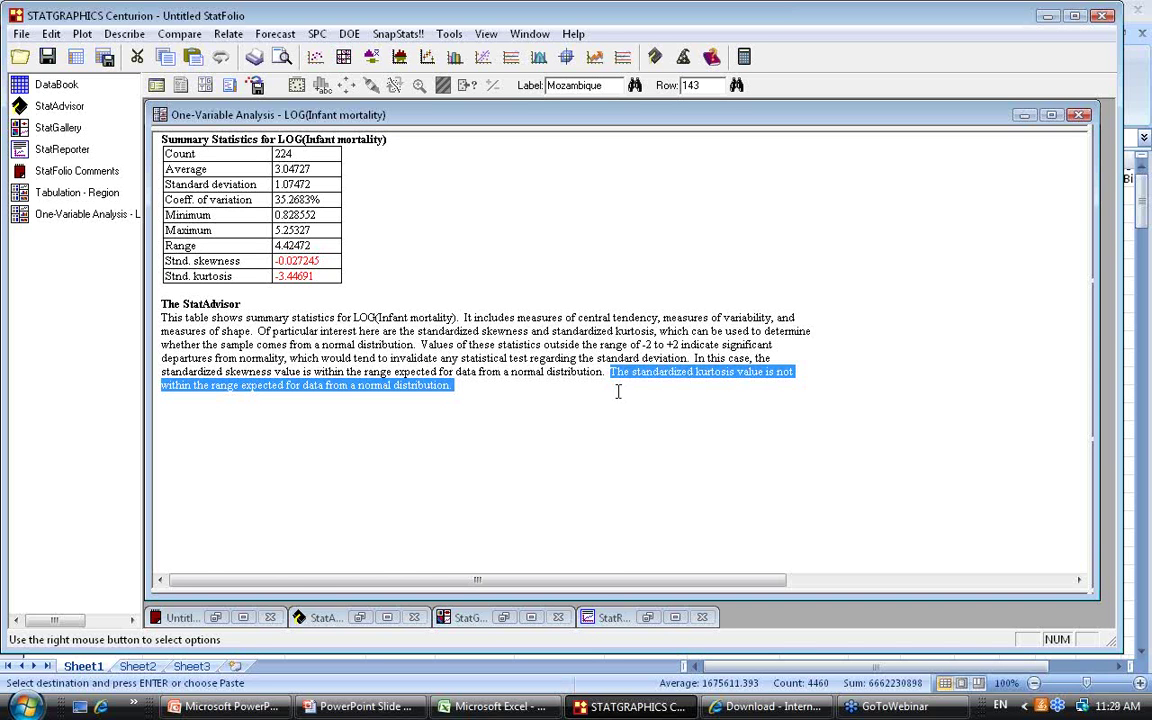
double_click(625, 265)
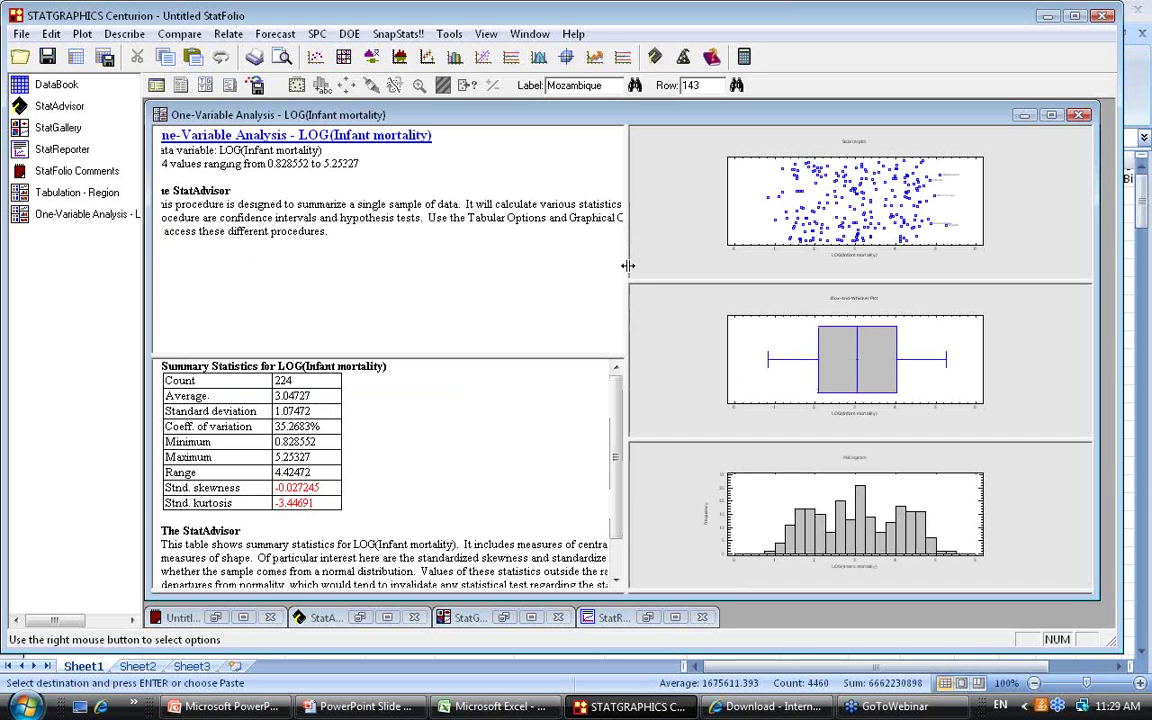
click(40, 194)
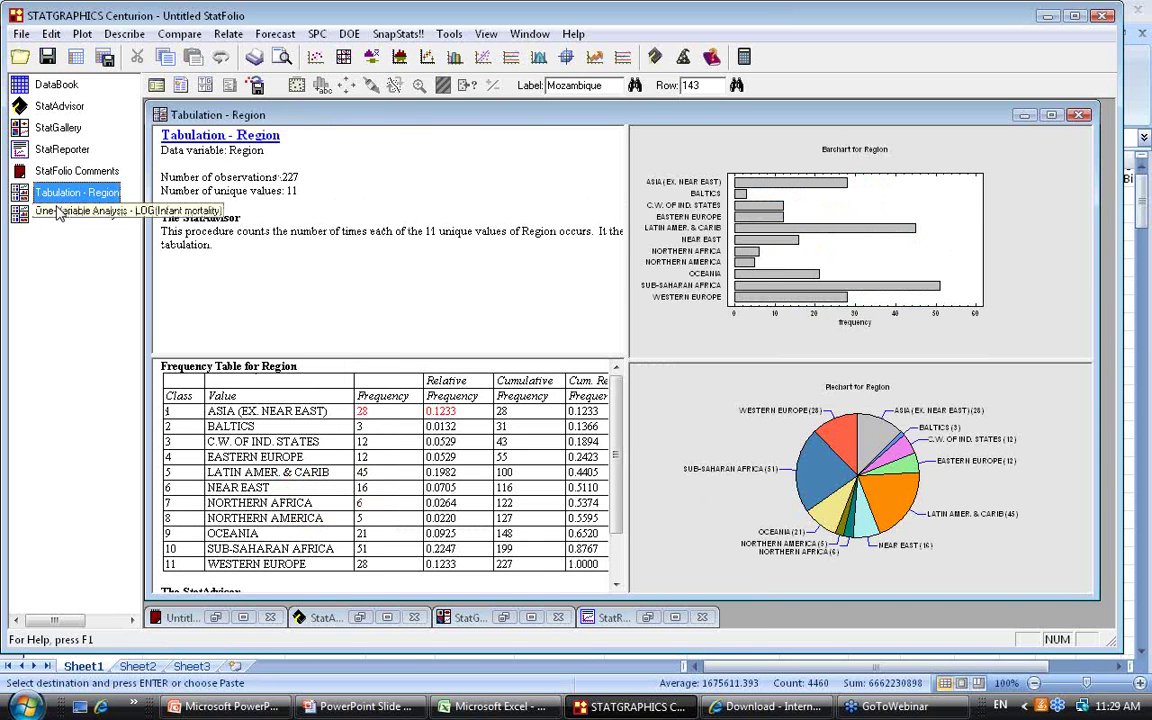
click(58, 217)
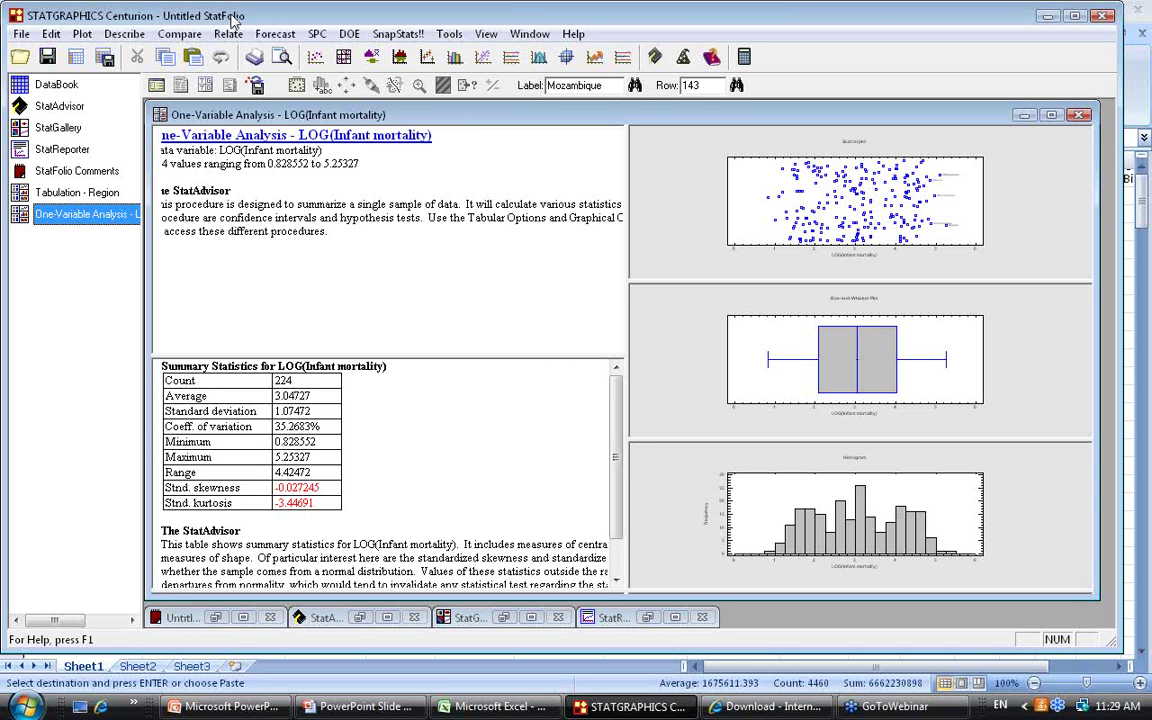
Save the StatFolio as friday in the Webinar folder
click(21, 35)
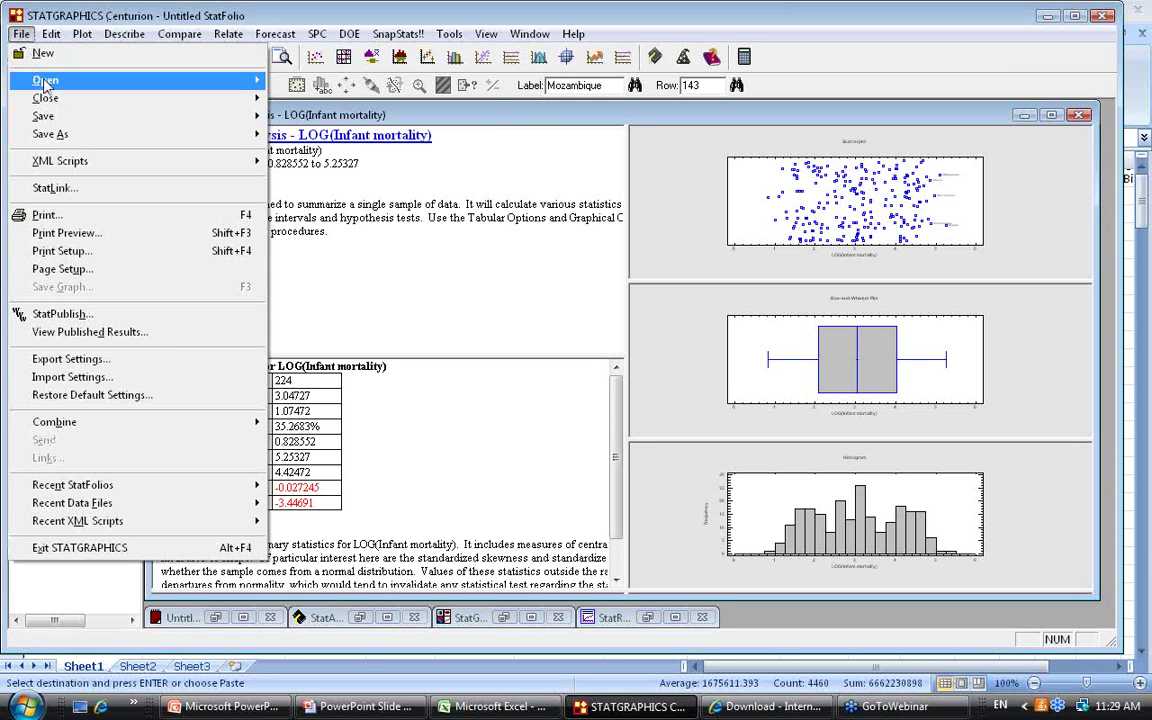
mouse_move(62, 115)
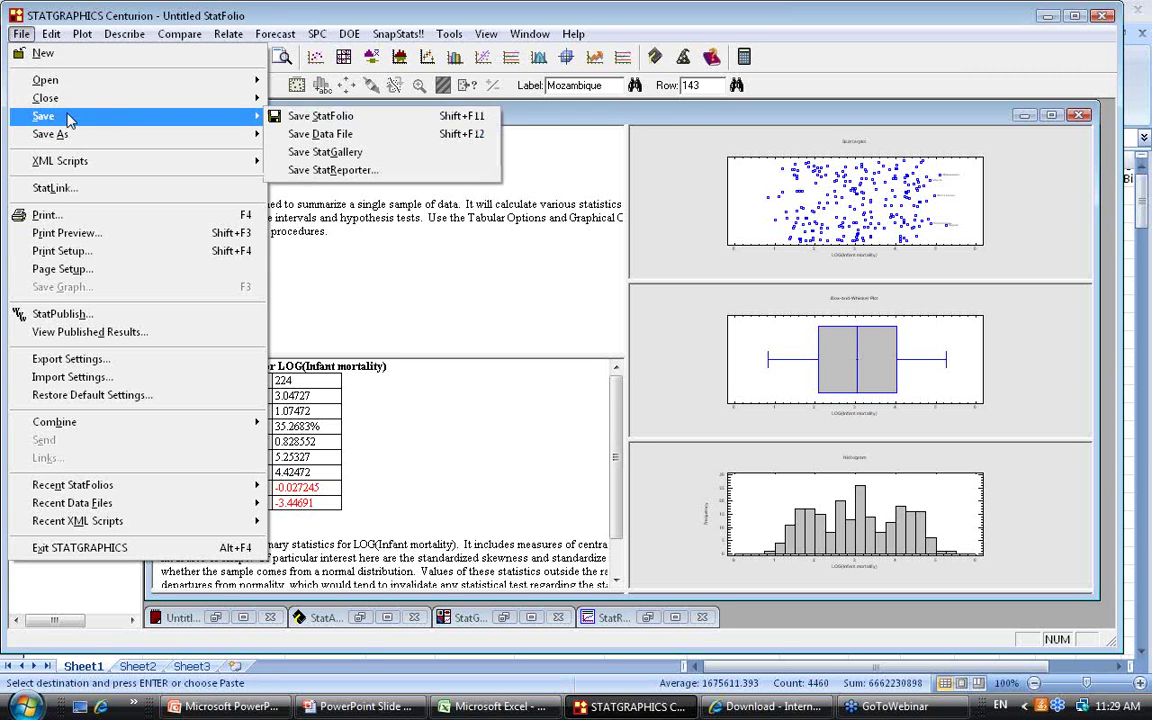
click(392, 120)
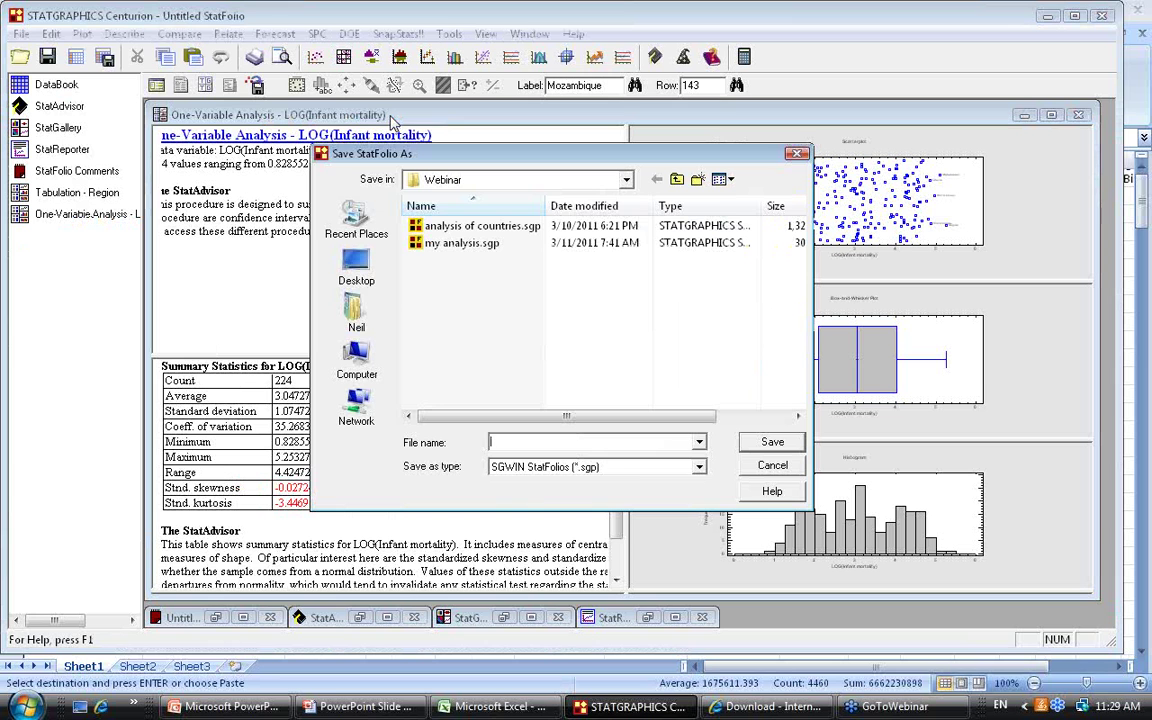
text(frida)
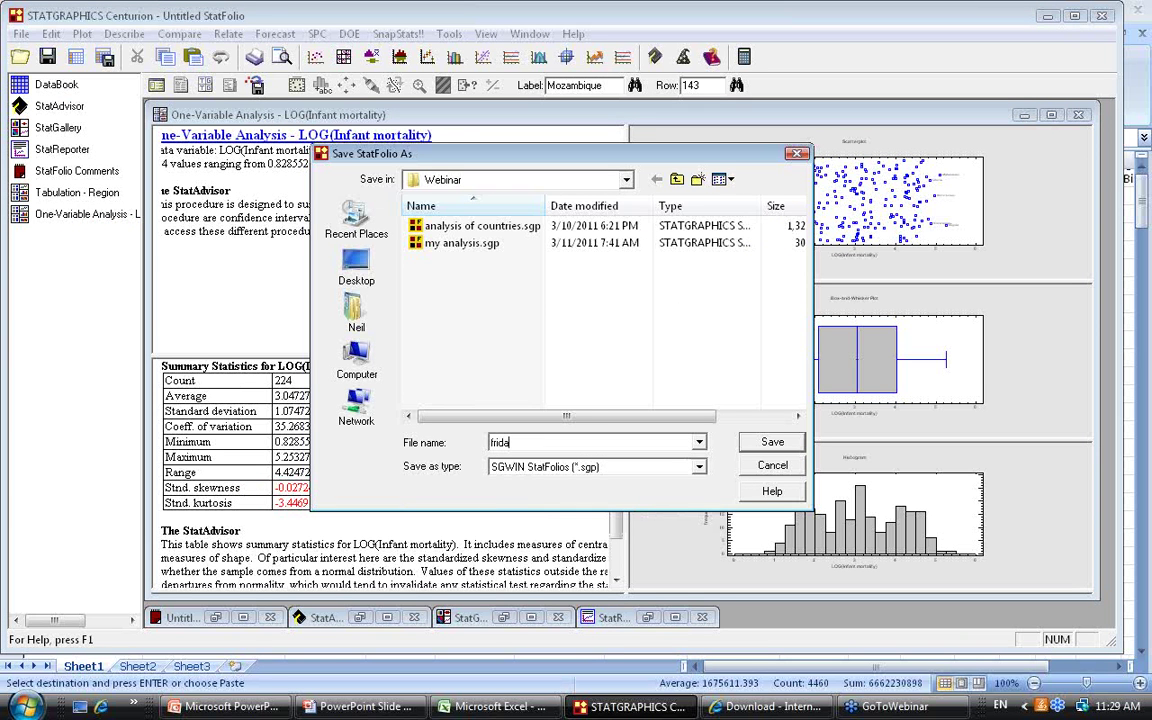
text(y)
click(774, 442)
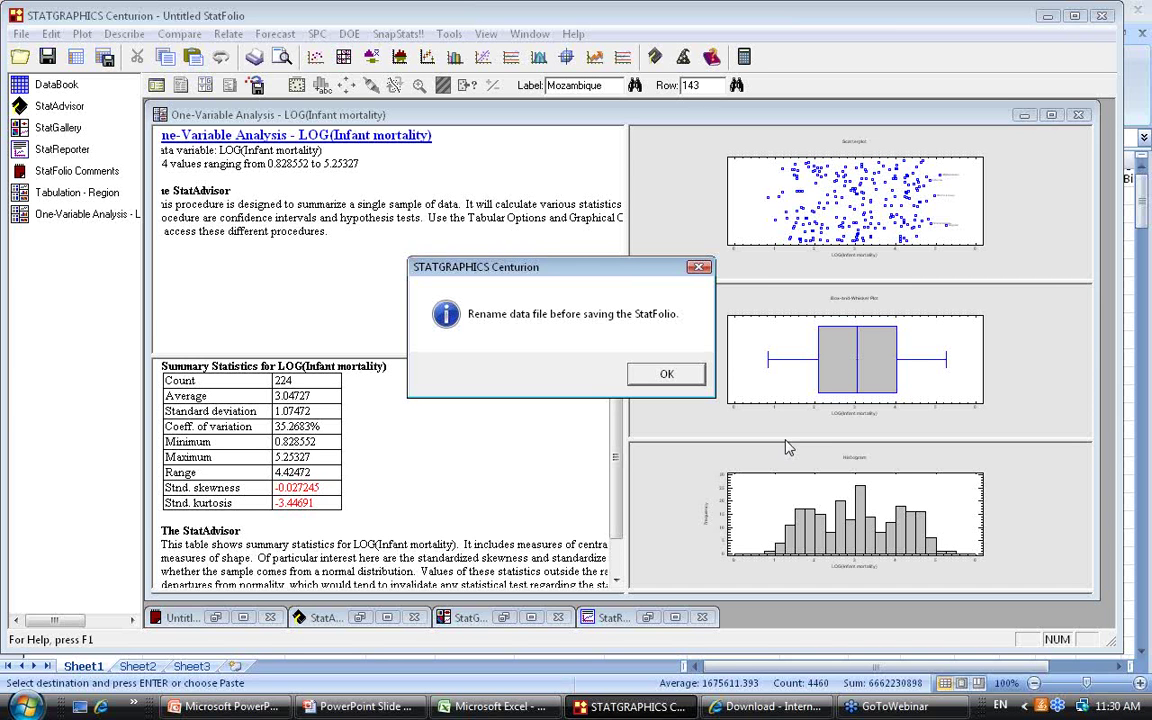
Save the data file as friday in the Webinar folder, in SG Centurion XVI (*.sgd) format
click(663, 373)
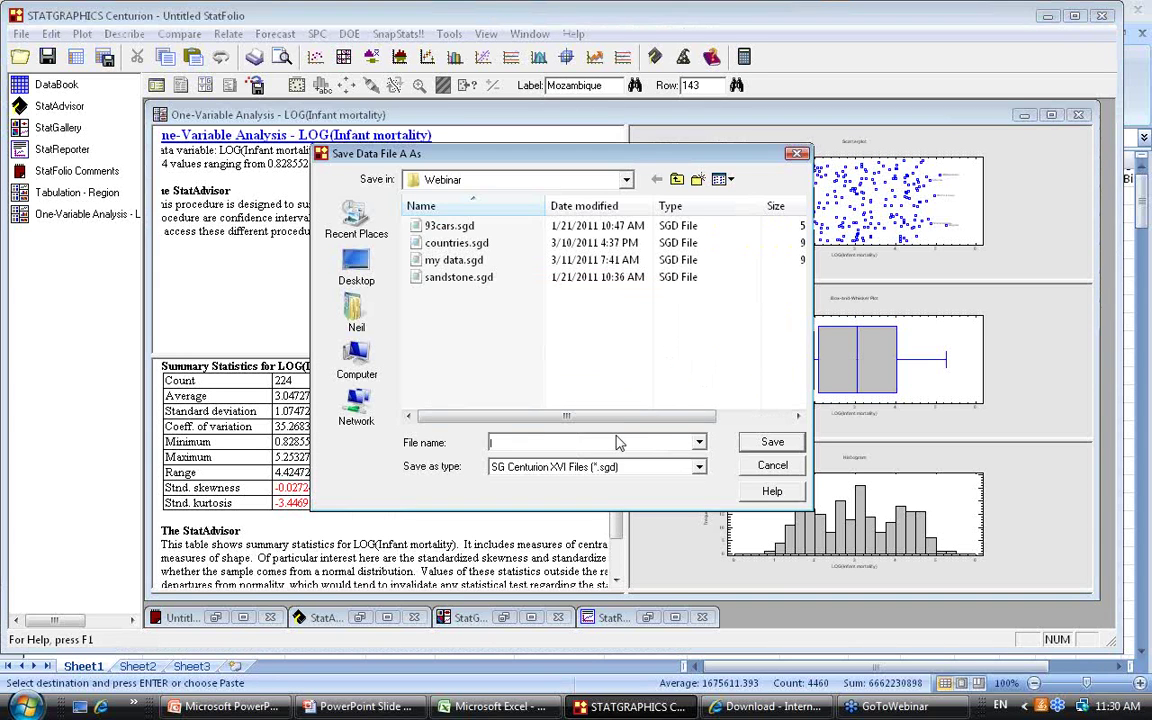
text(friday)
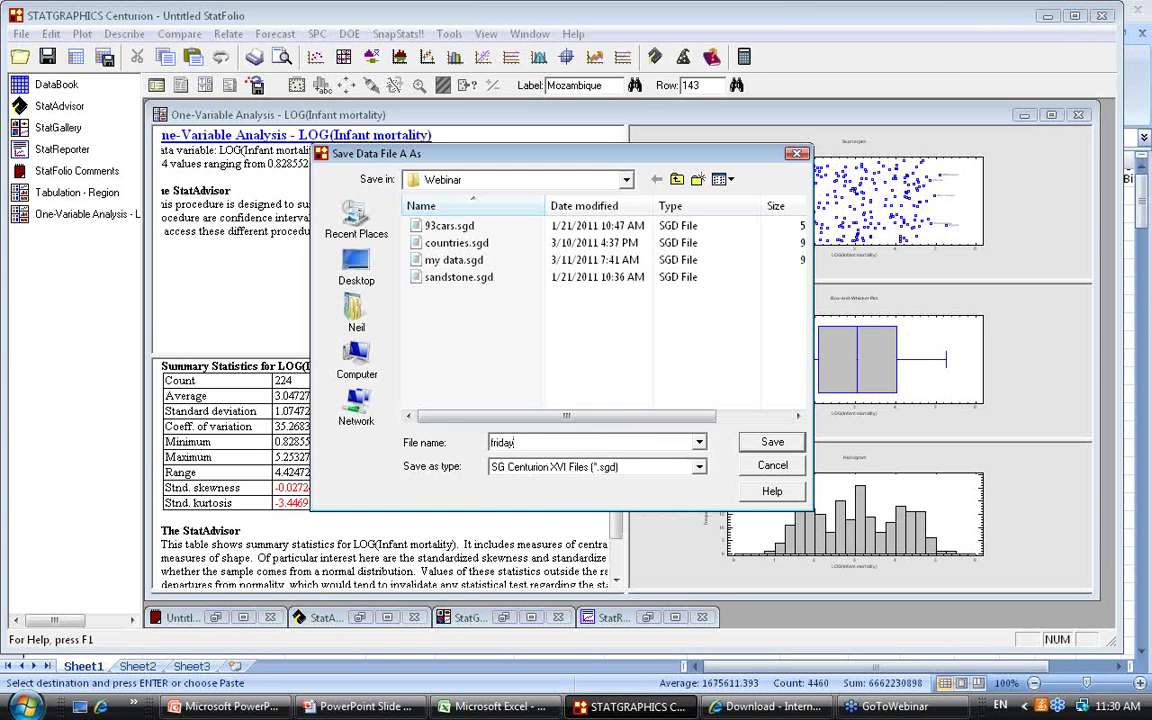
click(766, 441)
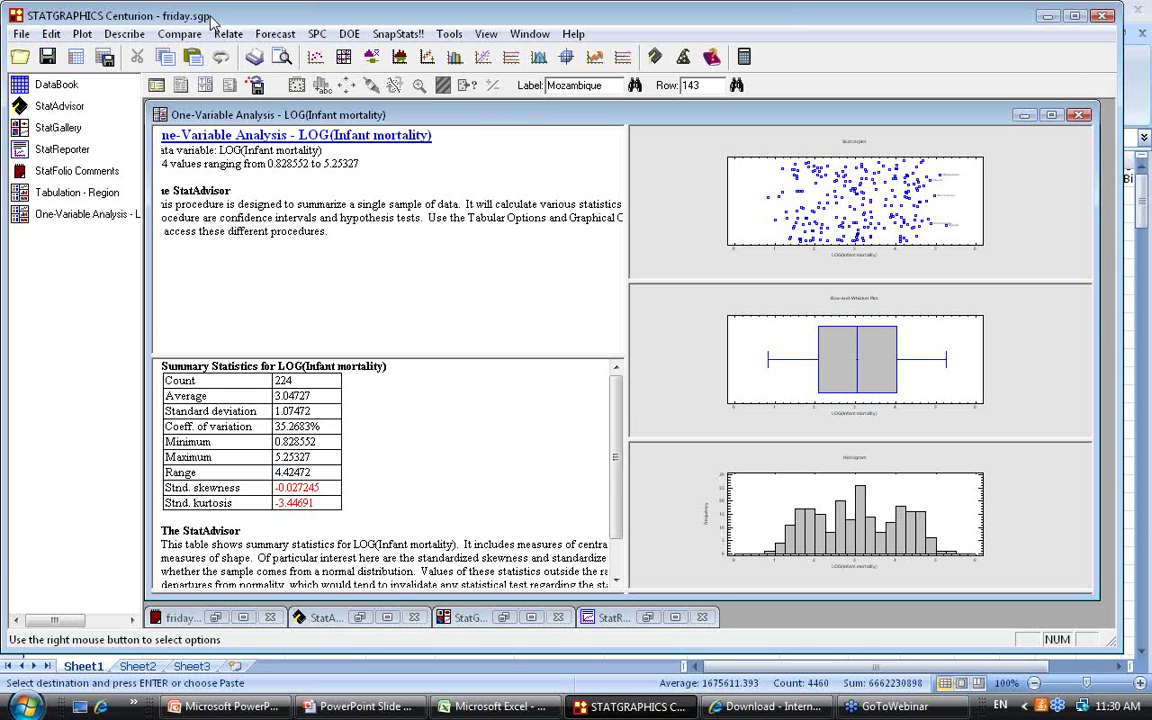
Copy the summary statistics table for LOG(Infant mortality), including its heading, from the enlarged statistics pane
double_click(406, 420)
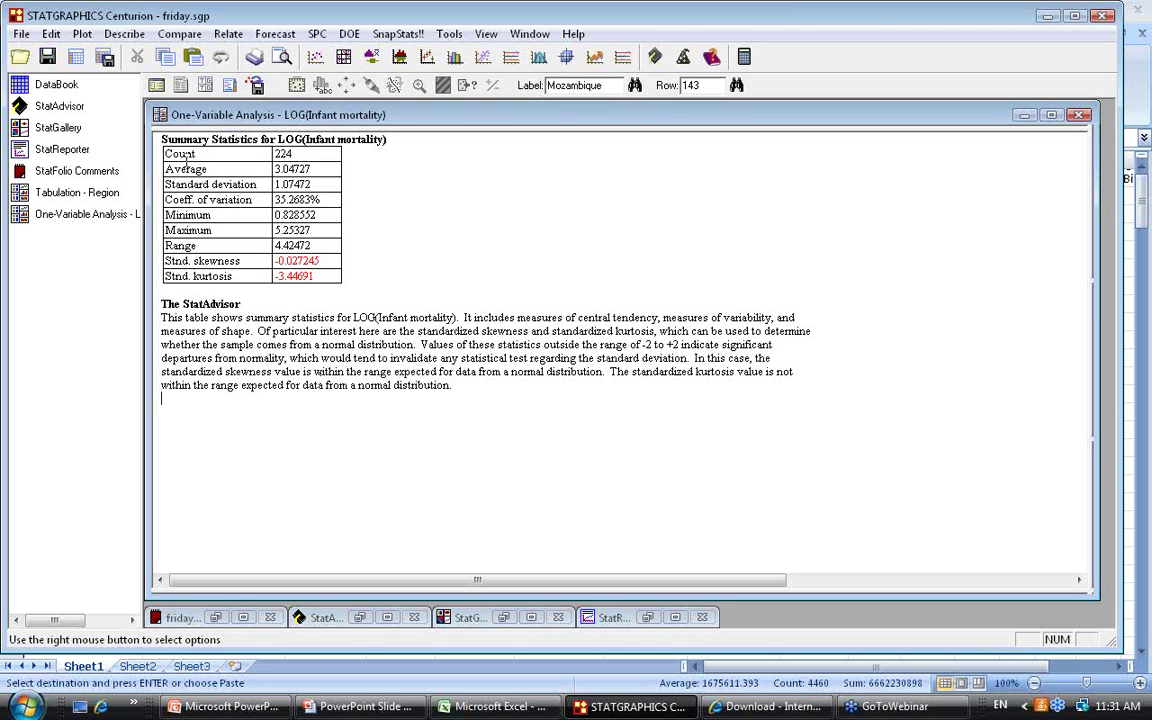
drag(146, 120, 364, 276)
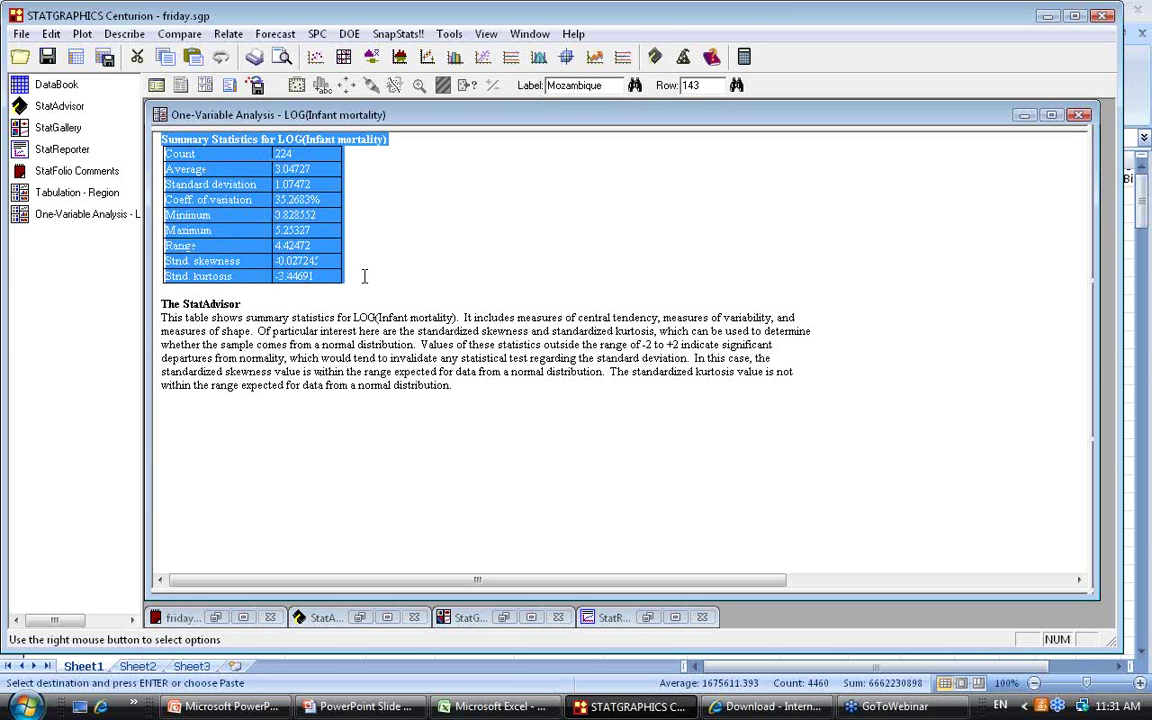
right_click(462, 187)
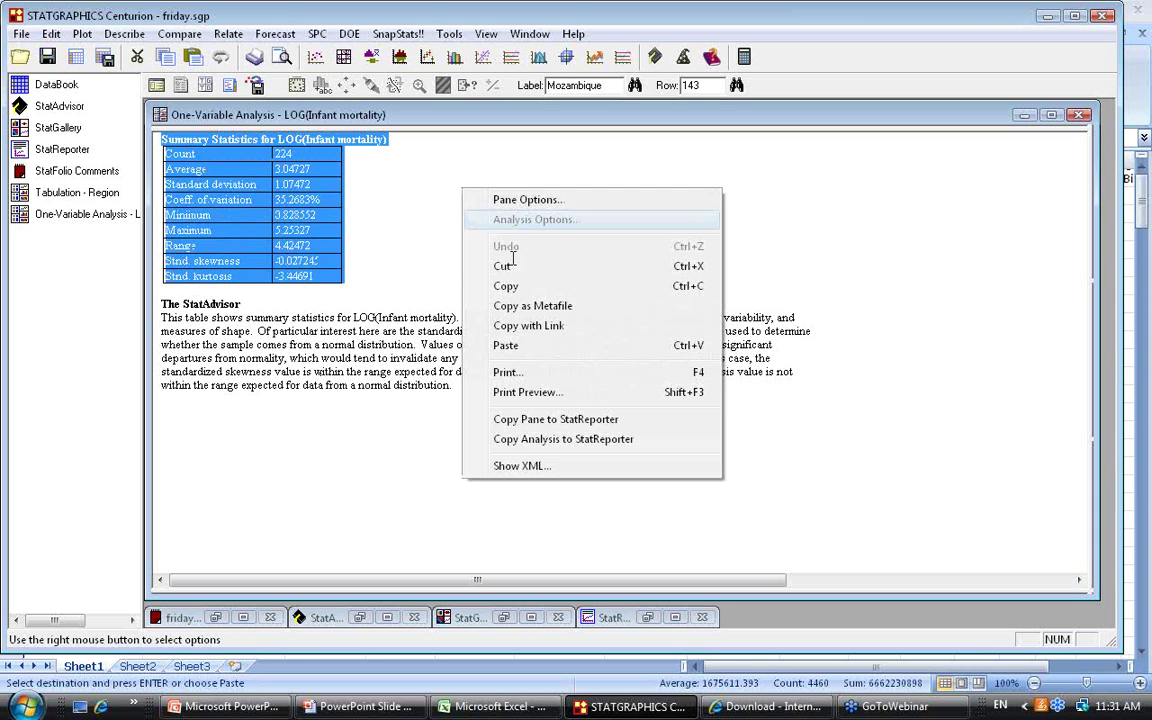
click(534, 286)
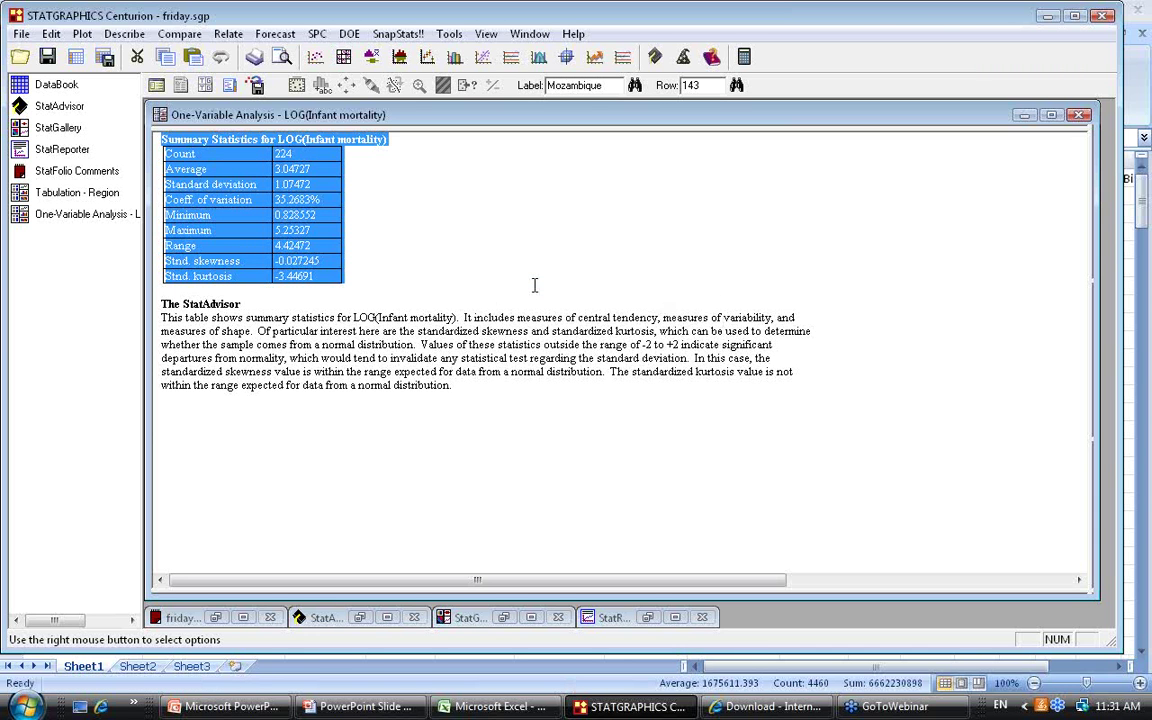
Switch to the Countries of the world workbook in Excel and paste the summary statistics table at cell A231, below the country data
click(551, 709)
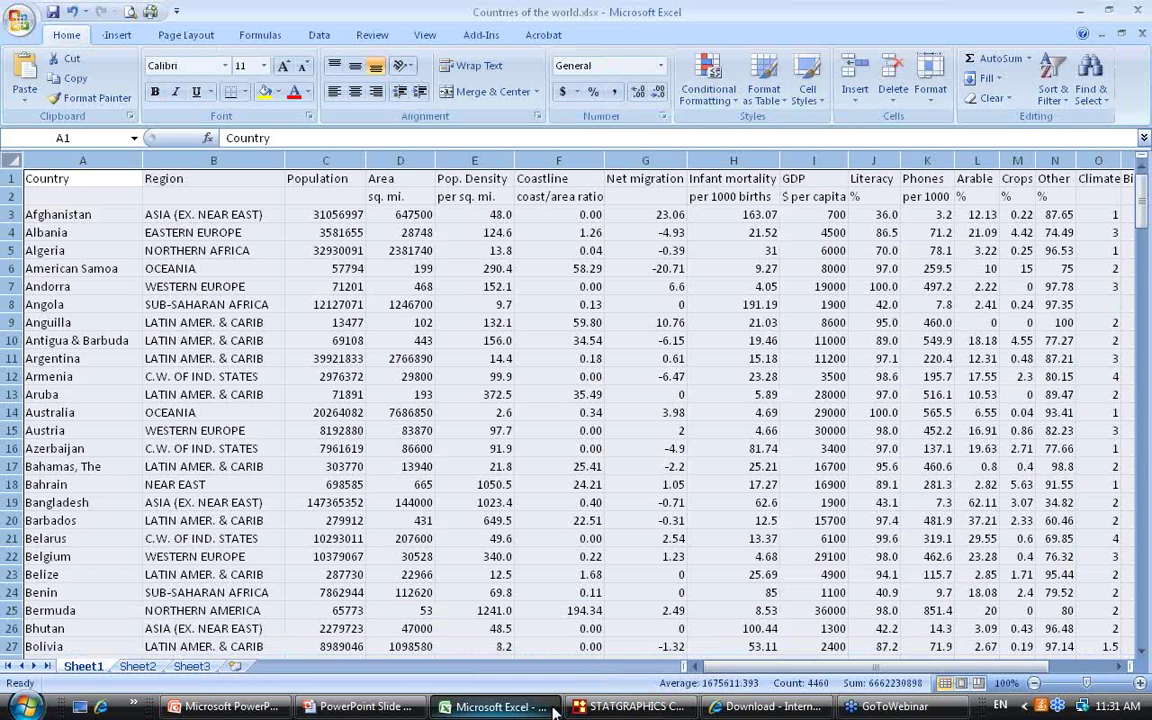
drag(1144, 196, 1147, 652)
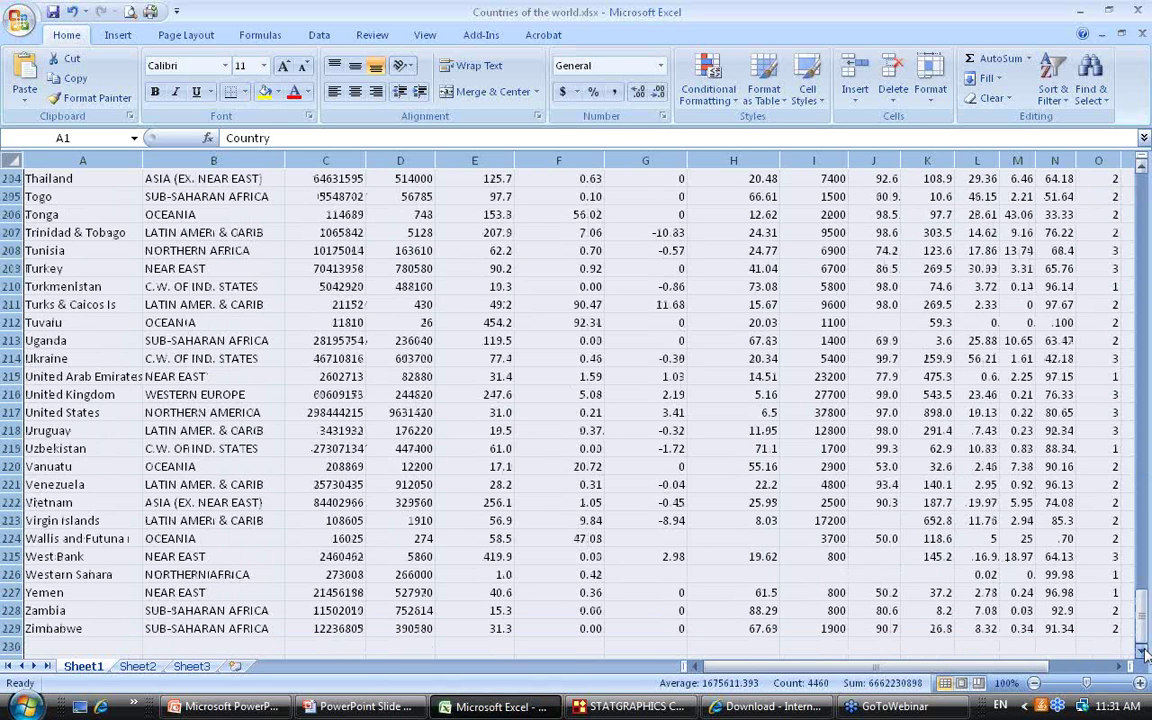
scroll(93, 499, down, 3)
click(93, 499)
right_click(93, 499)
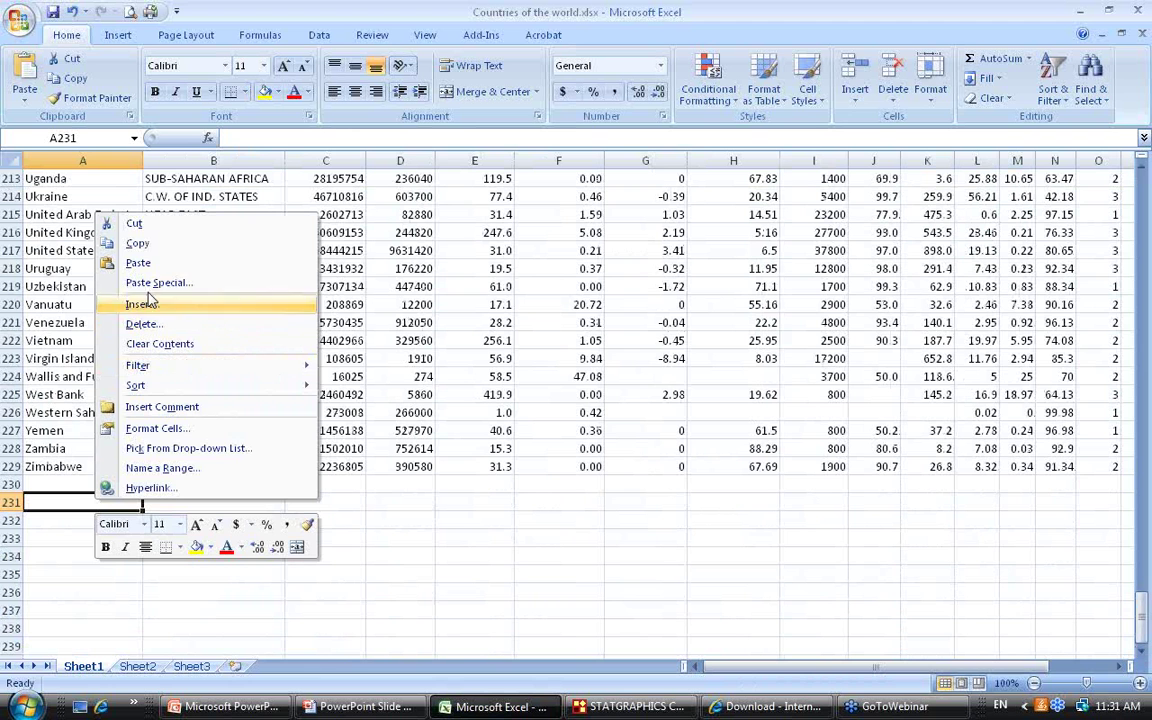
click(139, 263)
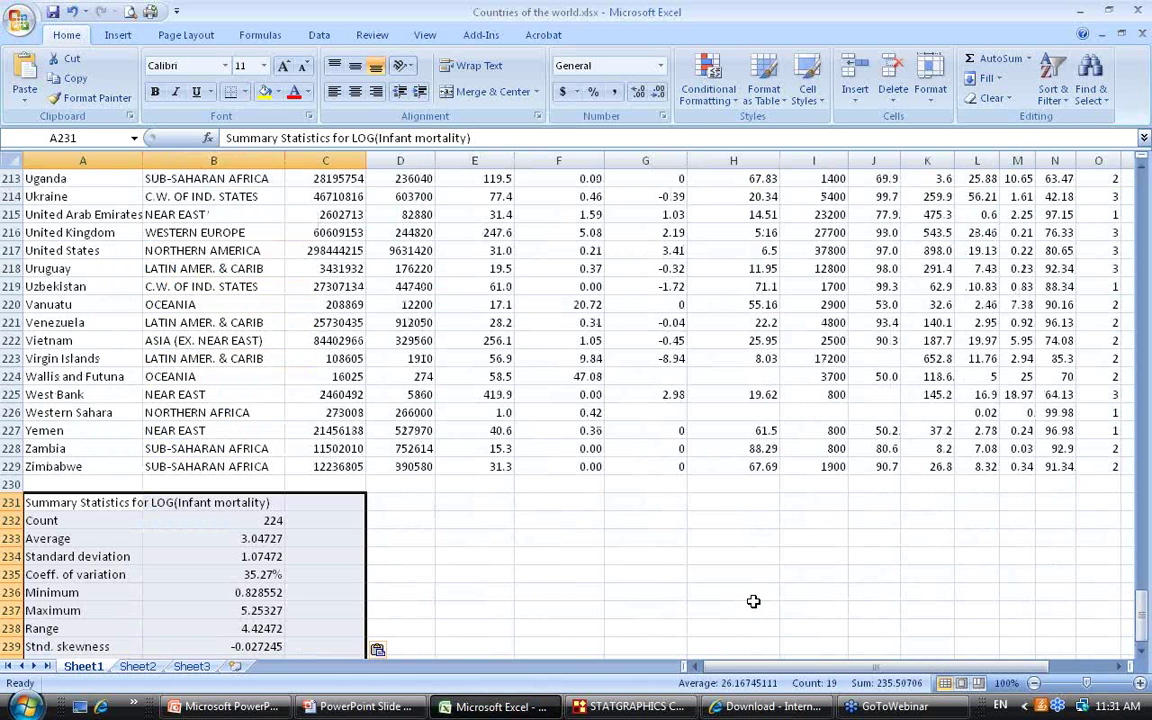
Examine the pasted summary statistics, selecting the values in cells B232 to B240
click(745, 605)
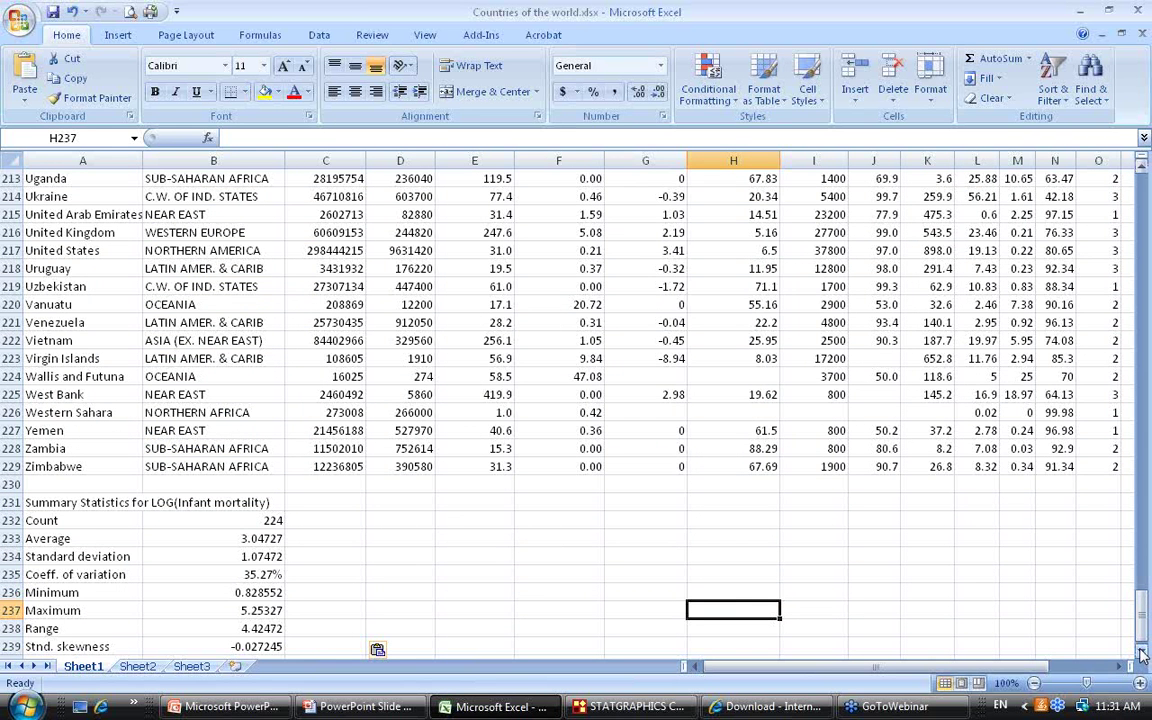
click(1143, 654)
click(1143, 654)
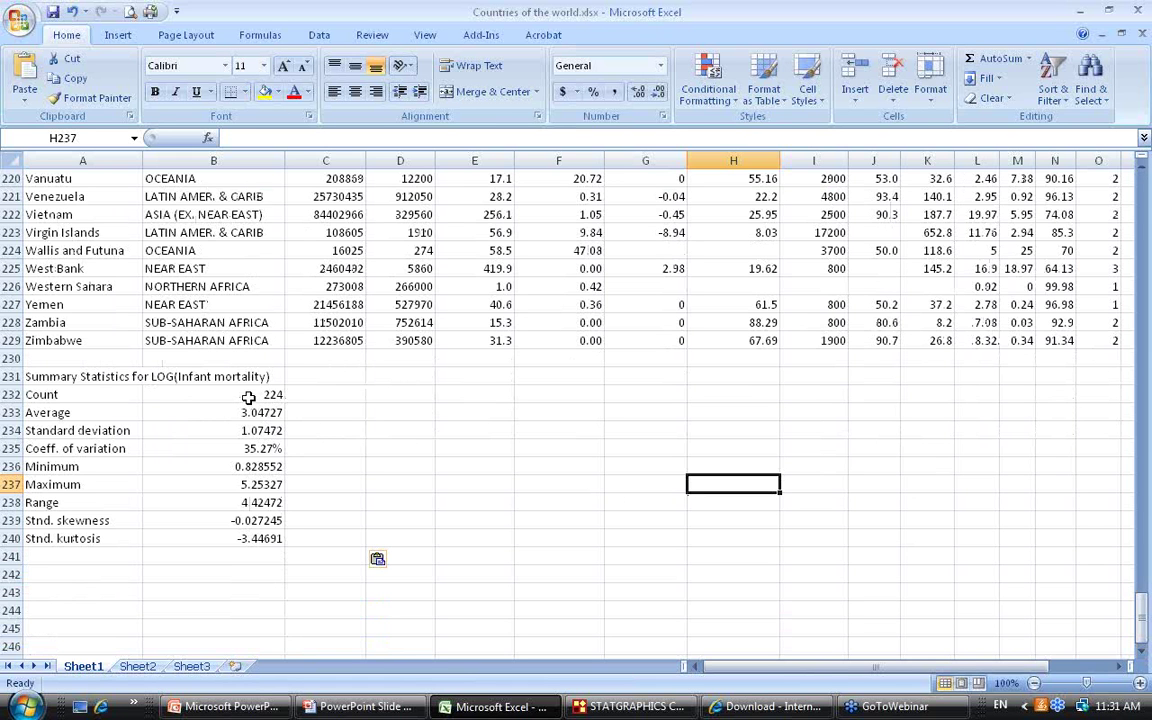
drag(248, 398, 248, 536)
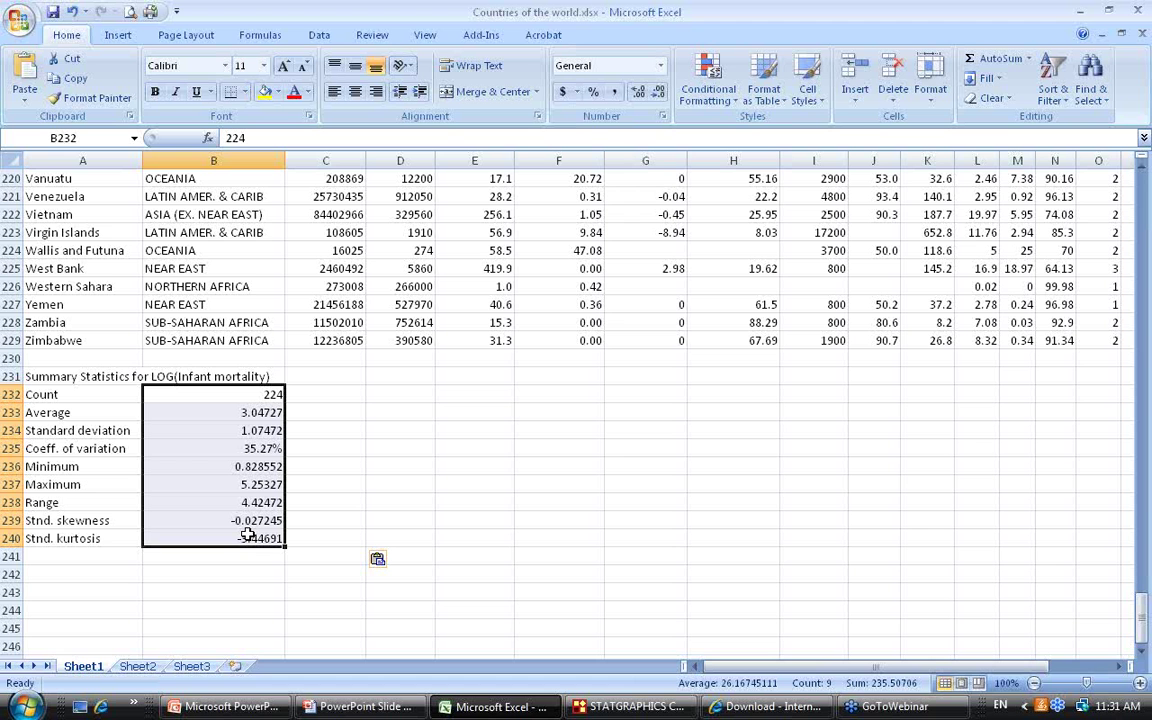
Switch back to STATGRAPHICS, enlarge the LOG(Infant mortality) histogram in a slightly smaller analysis window, and copy the graph
click(628, 707)
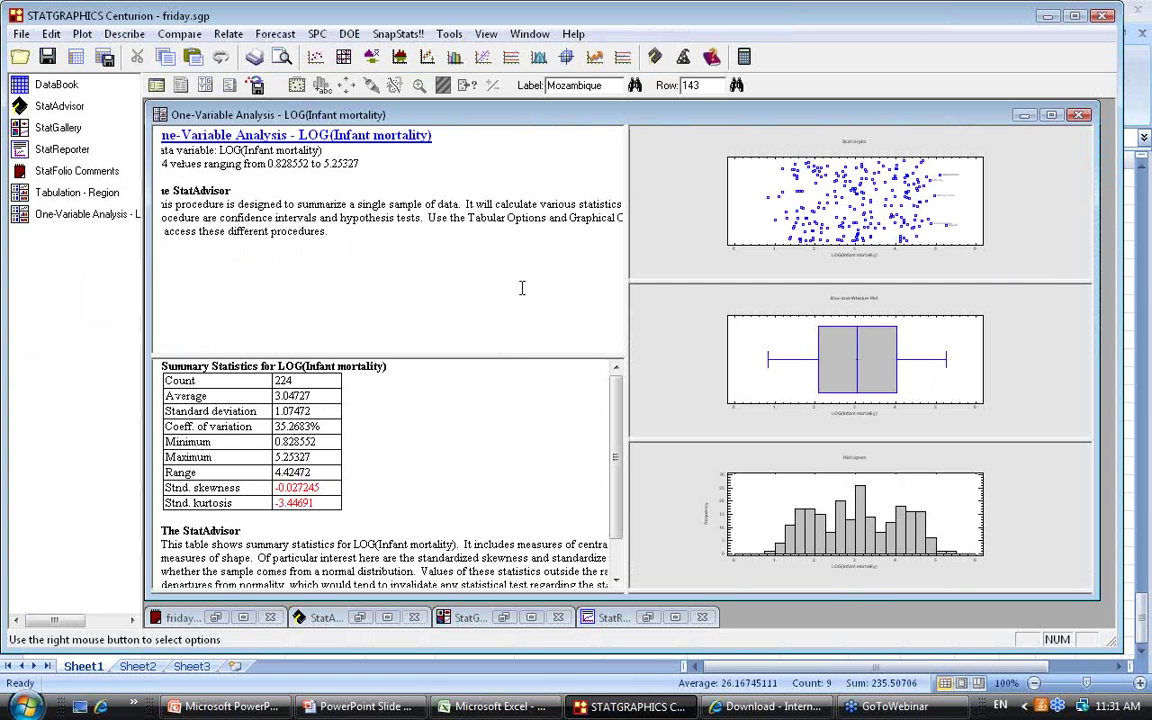
double_click(979, 470)
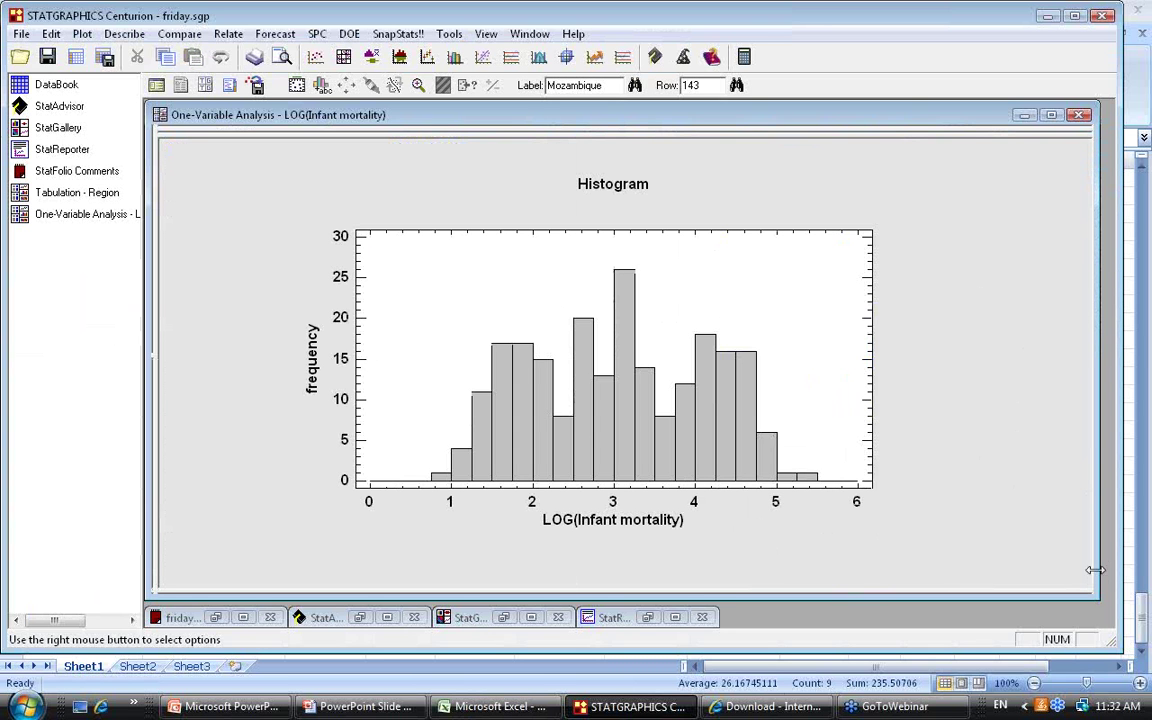
drag(1094, 597, 945, 575)
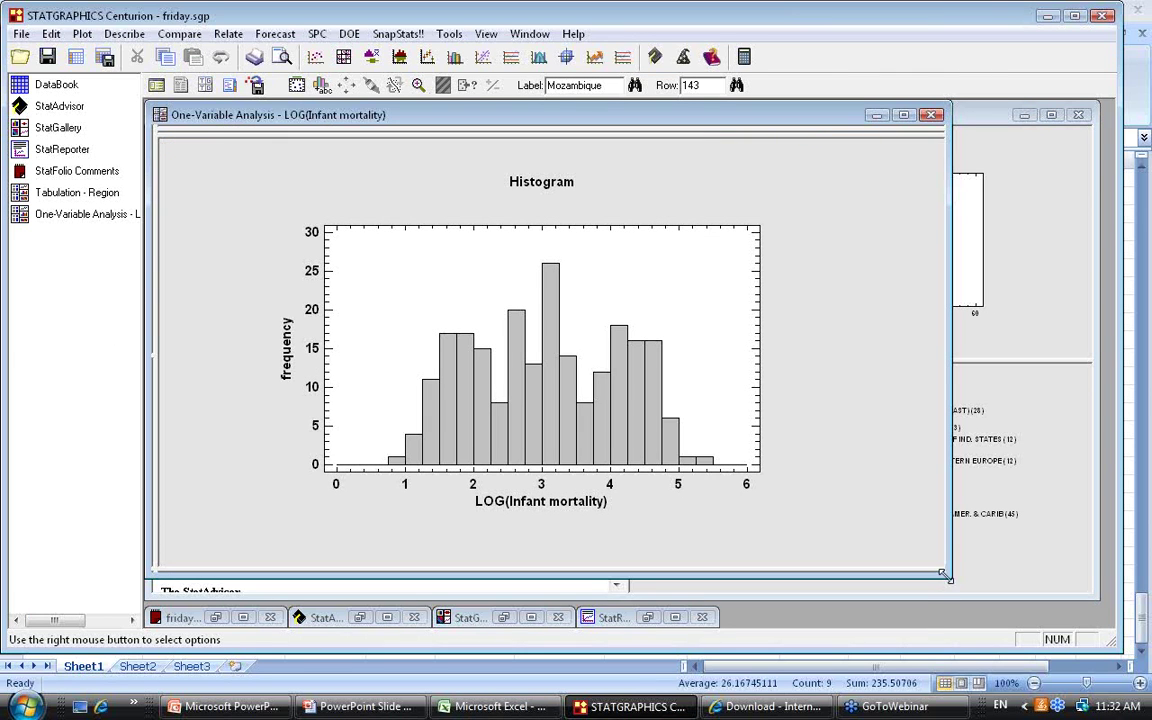
right_click(663, 182)
click(738, 398)
Switch to the Excel workbook and paste the histogram at cell D232, beside the summary statistics
click(541, 707)
click(374, 395)
right_click(374, 395)
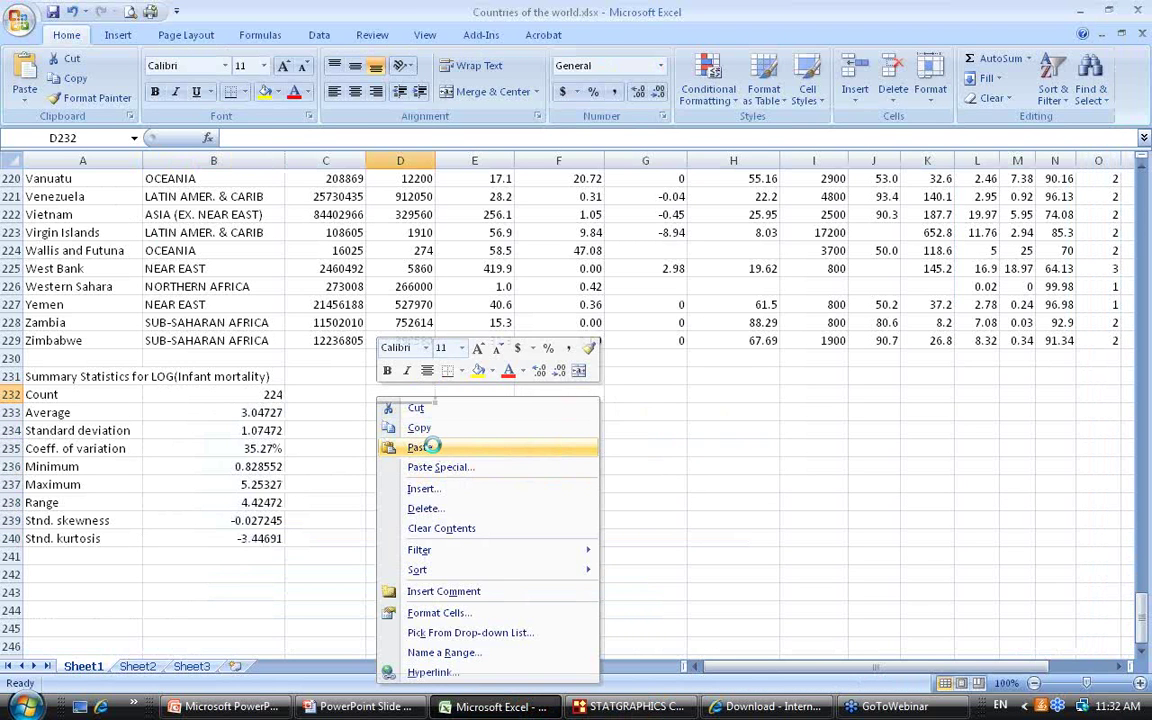
click(422, 447)
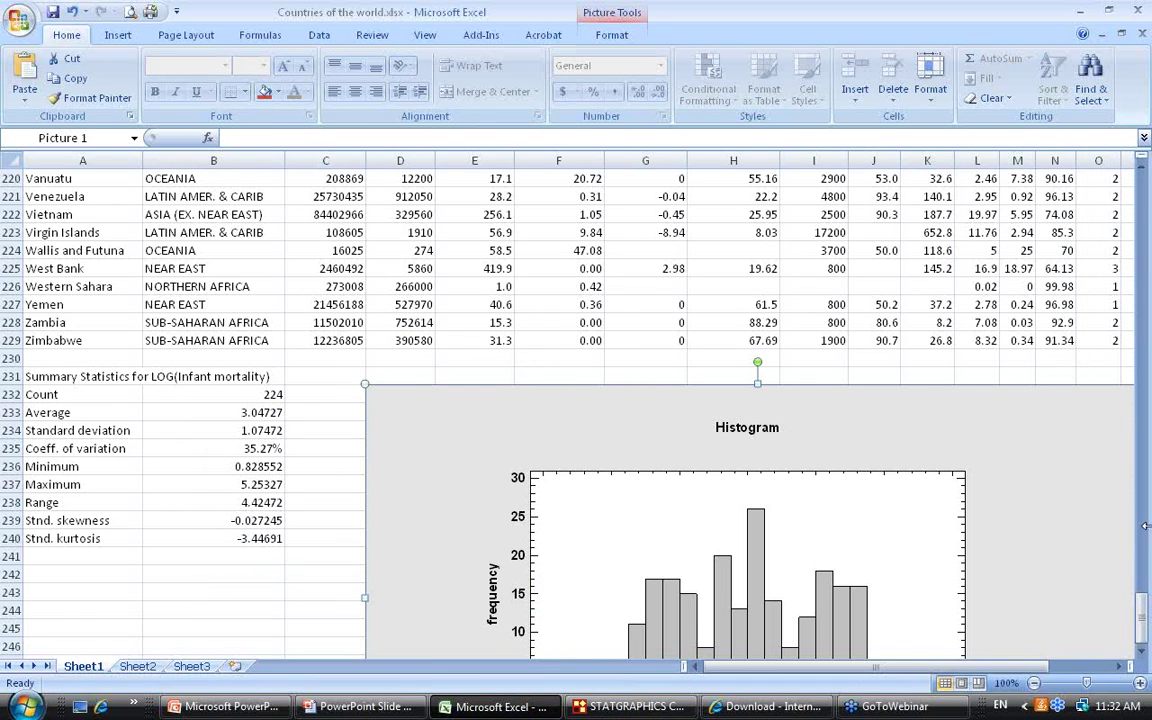
Shrink the pasted histogram picture to span about columns D to I and rows 232 to 245
click(1143, 652)
click(1143, 652)
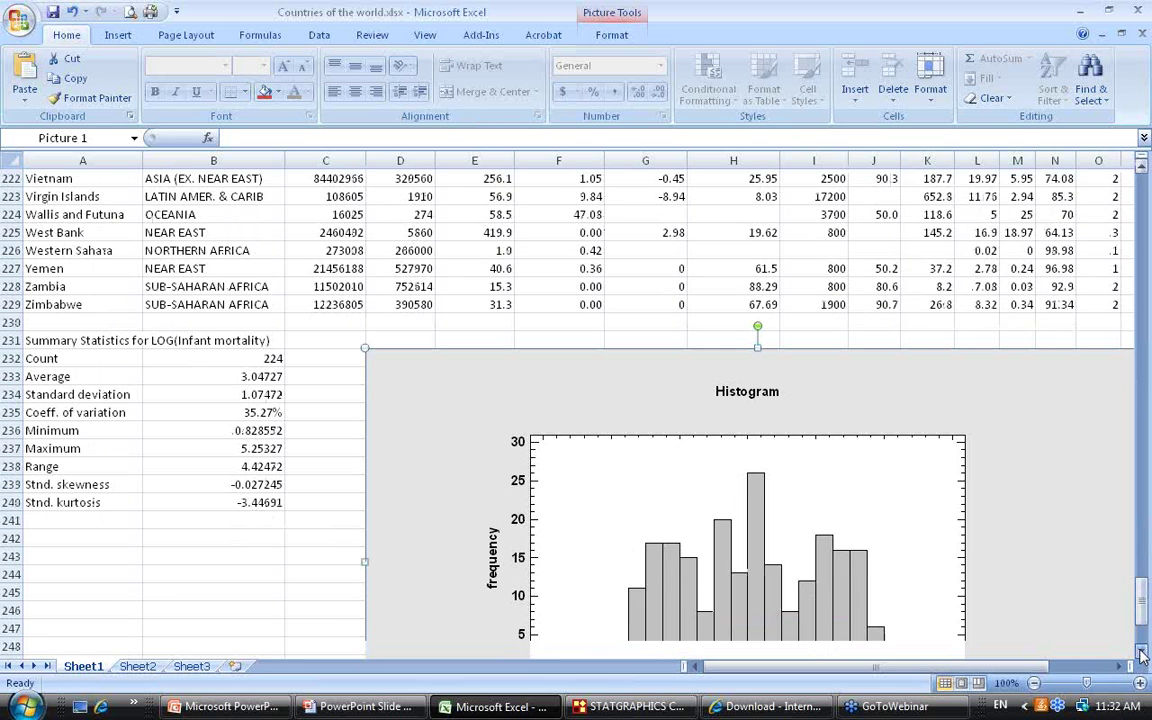
scroll(1143, 652, down, 4)
scroll(1026, 571, right, 1)
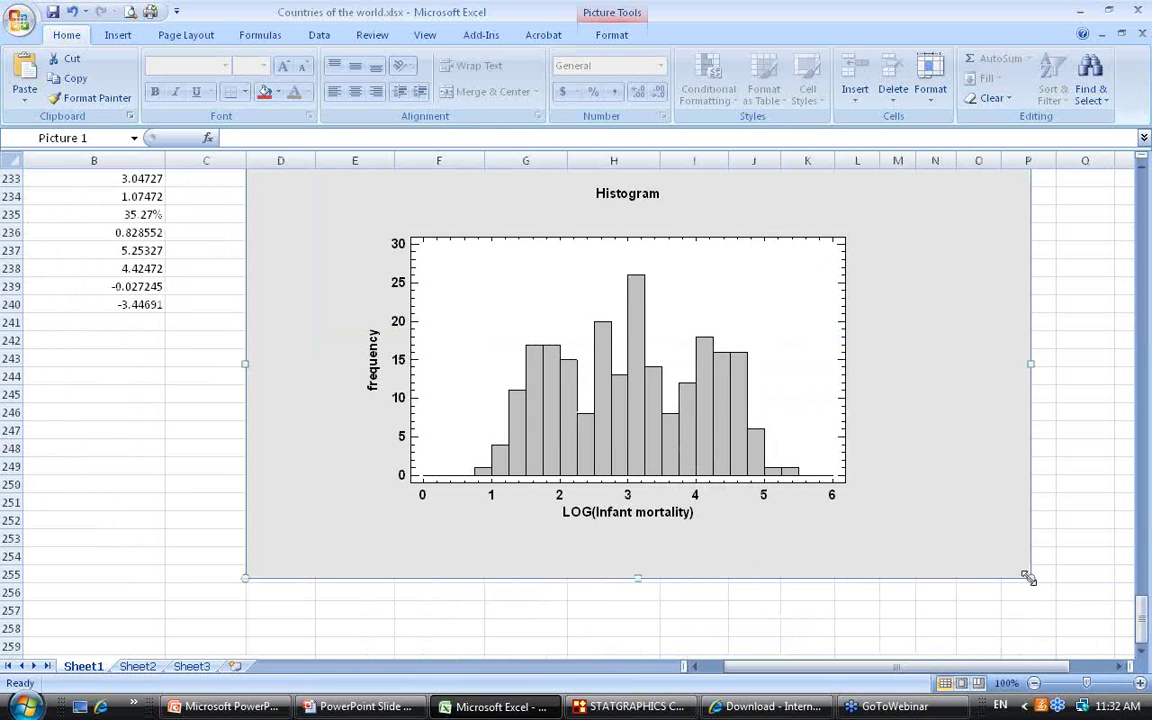
drag(1030, 577, 571, 248)
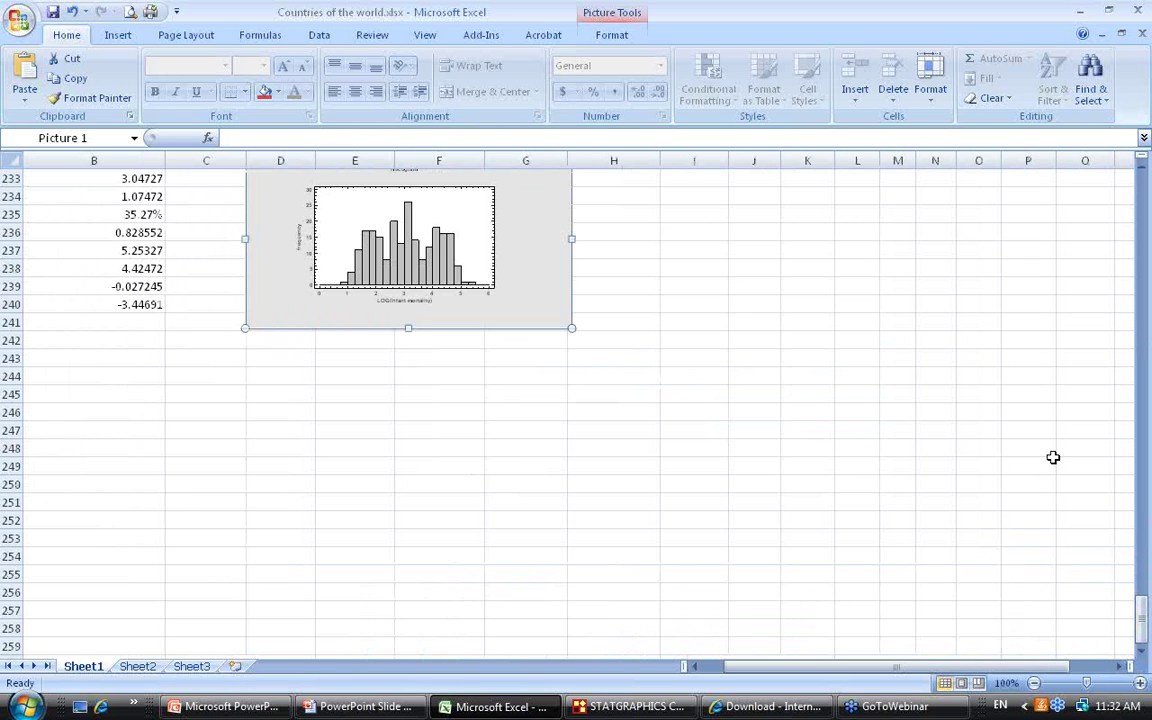
drag(1146, 597, 1146, 559)
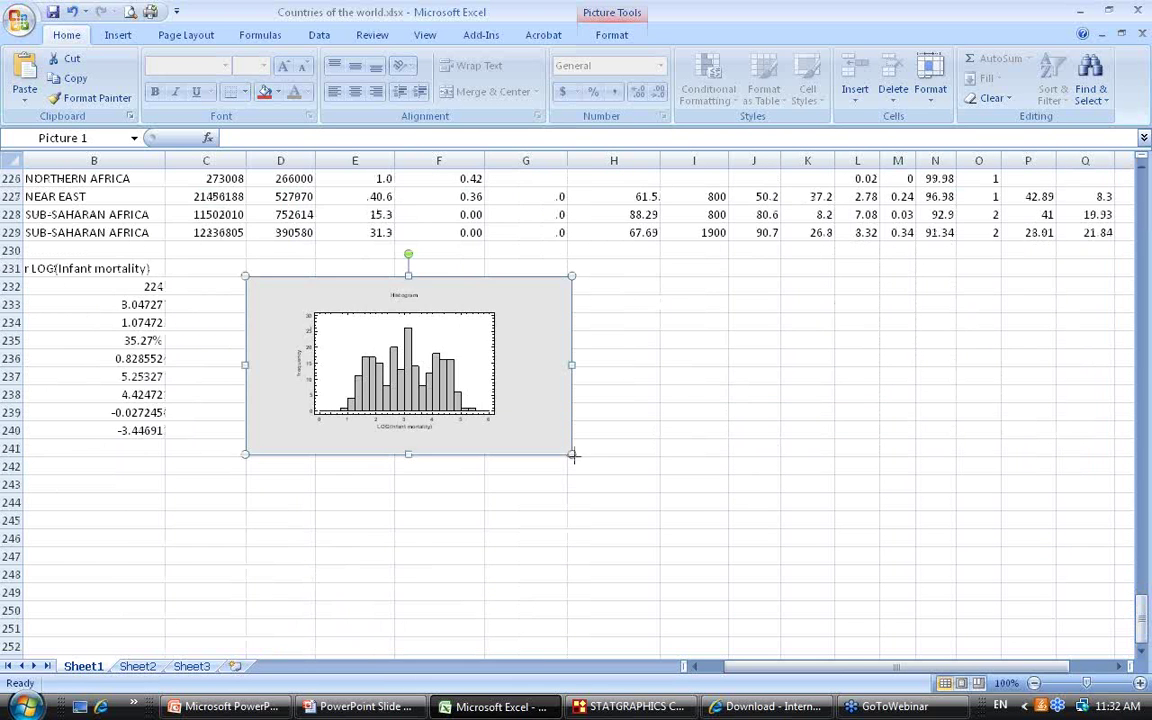
drag(571, 455, 710, 527)
click(949, 559)
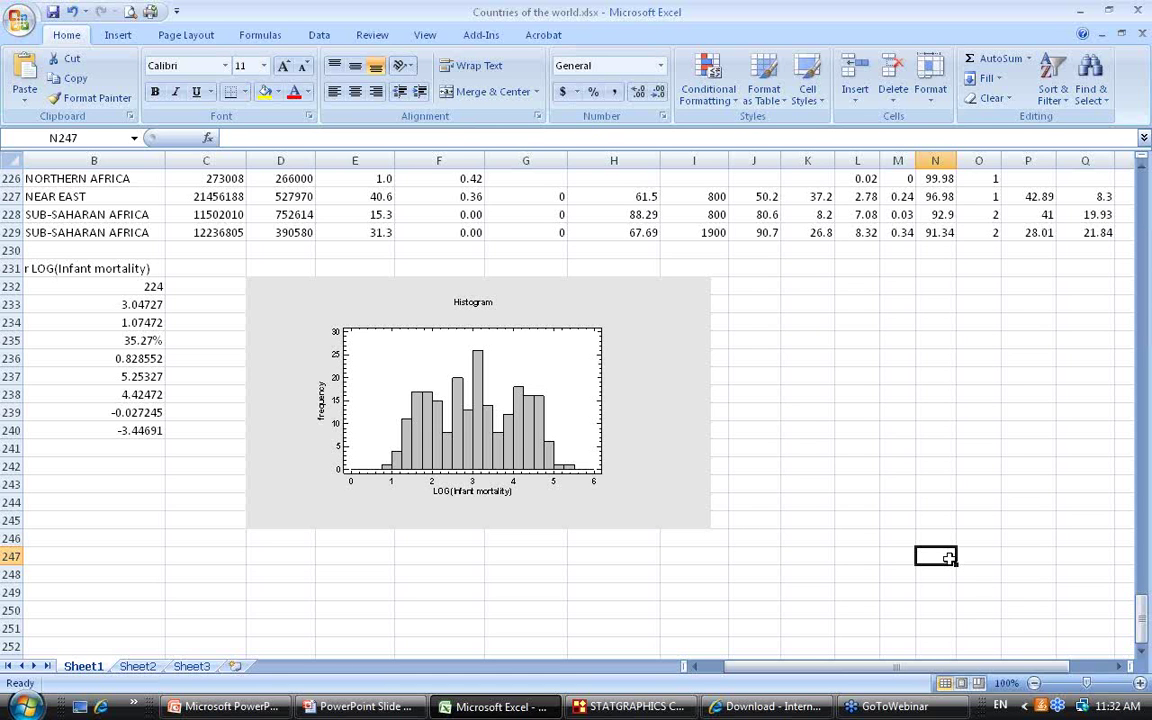
Switch back to STATGRAPHICS and restore the view of all panes in the LOG(Infant mortality) analysis
click(690, 707)
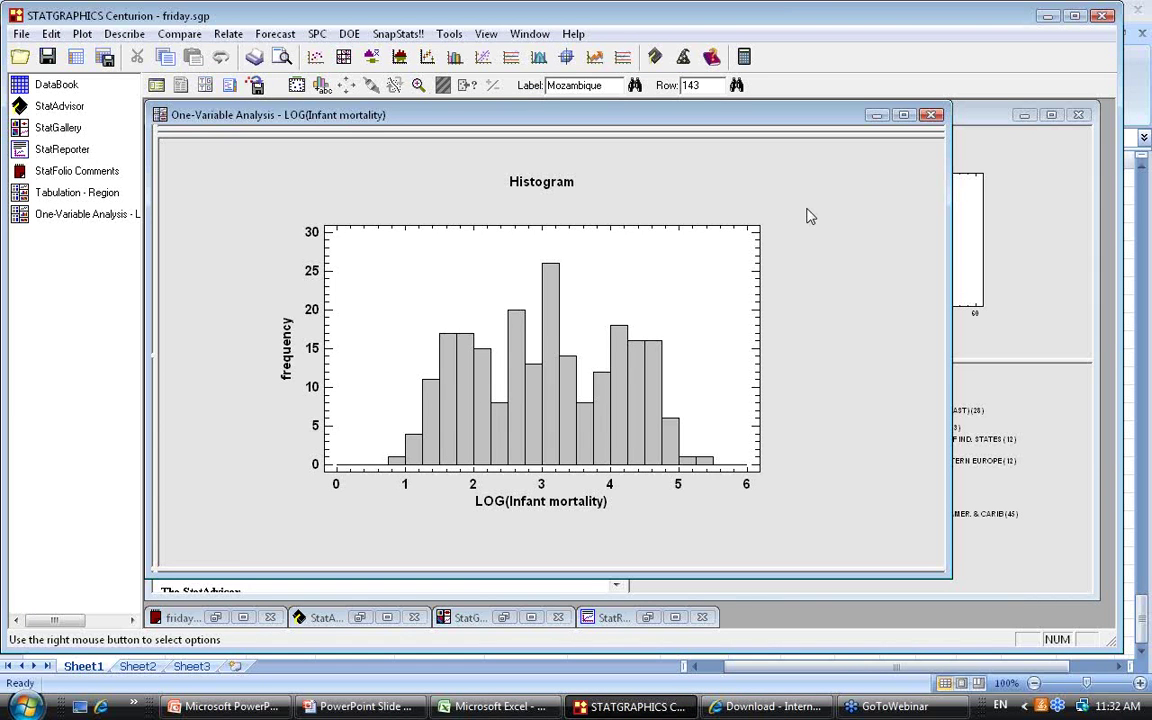
double_click(810, 217)
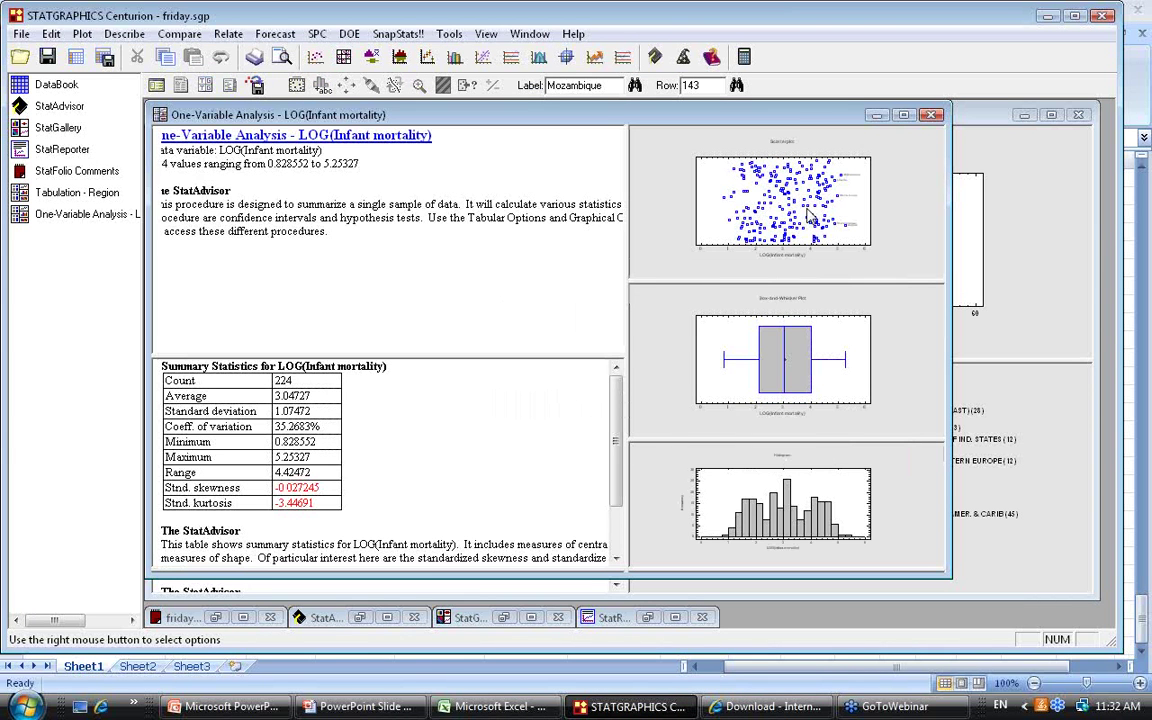
Widen the graph panes of the LOG(Infant mortality) analysis and copy the whole analysis to the StatReporter
drag(625, 265, 516, 264)
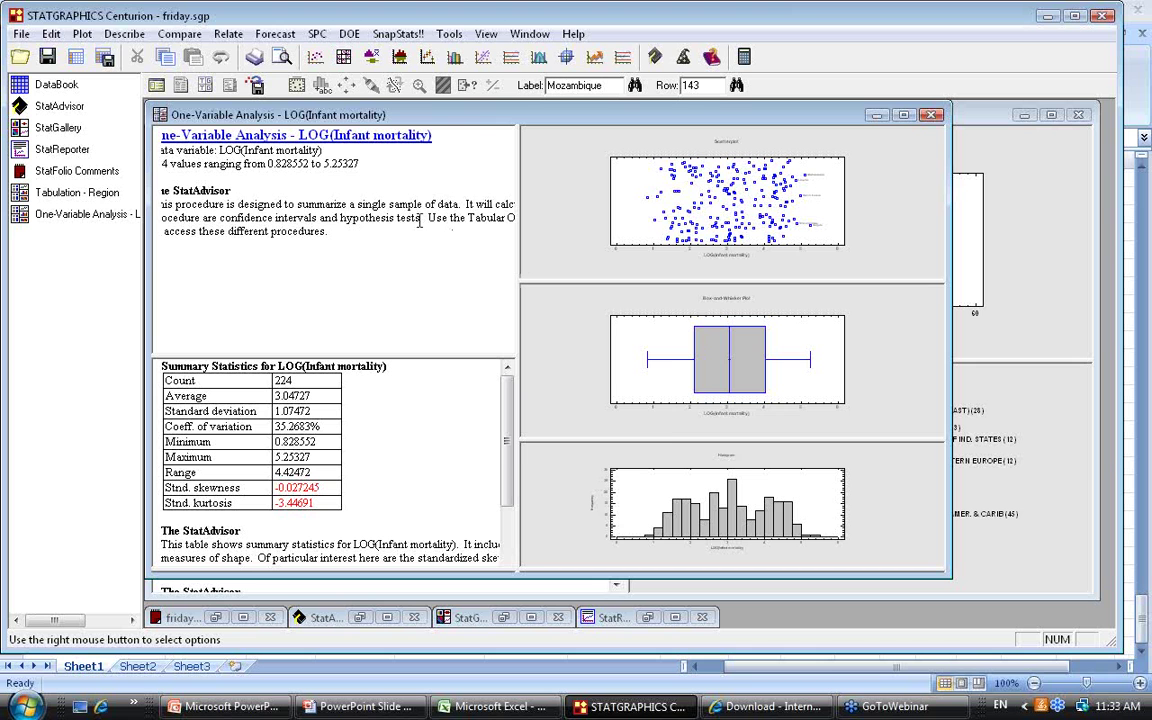
right_click(407, 170)
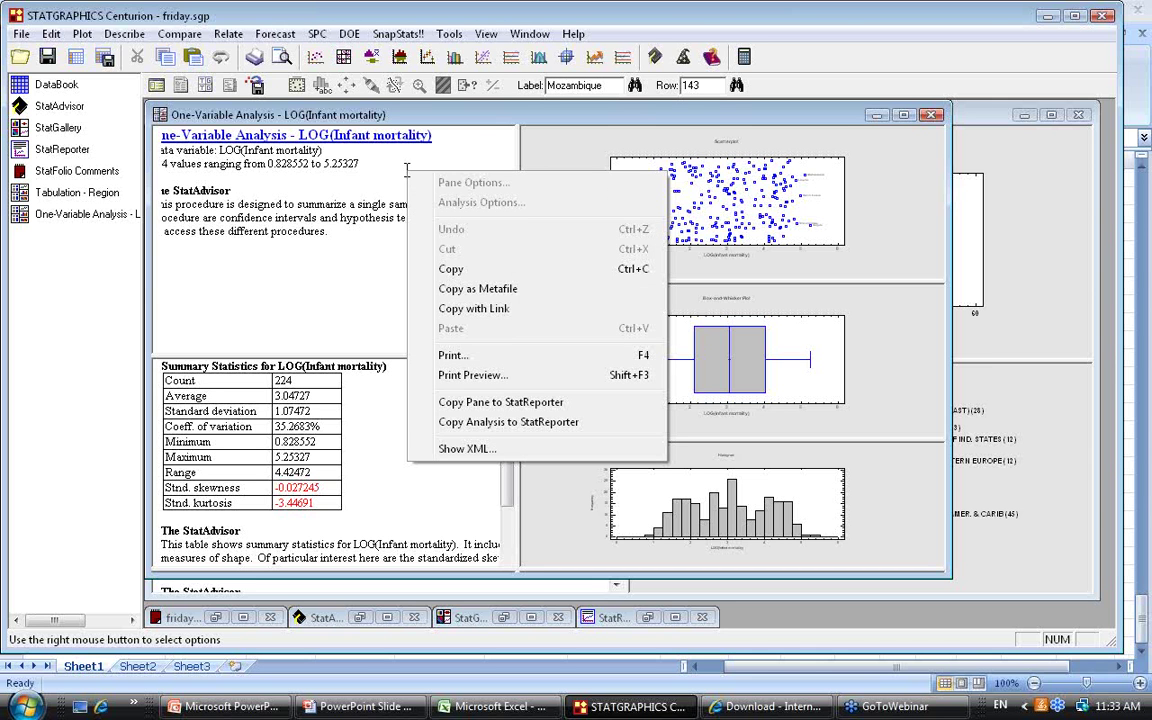
click(529, 423)
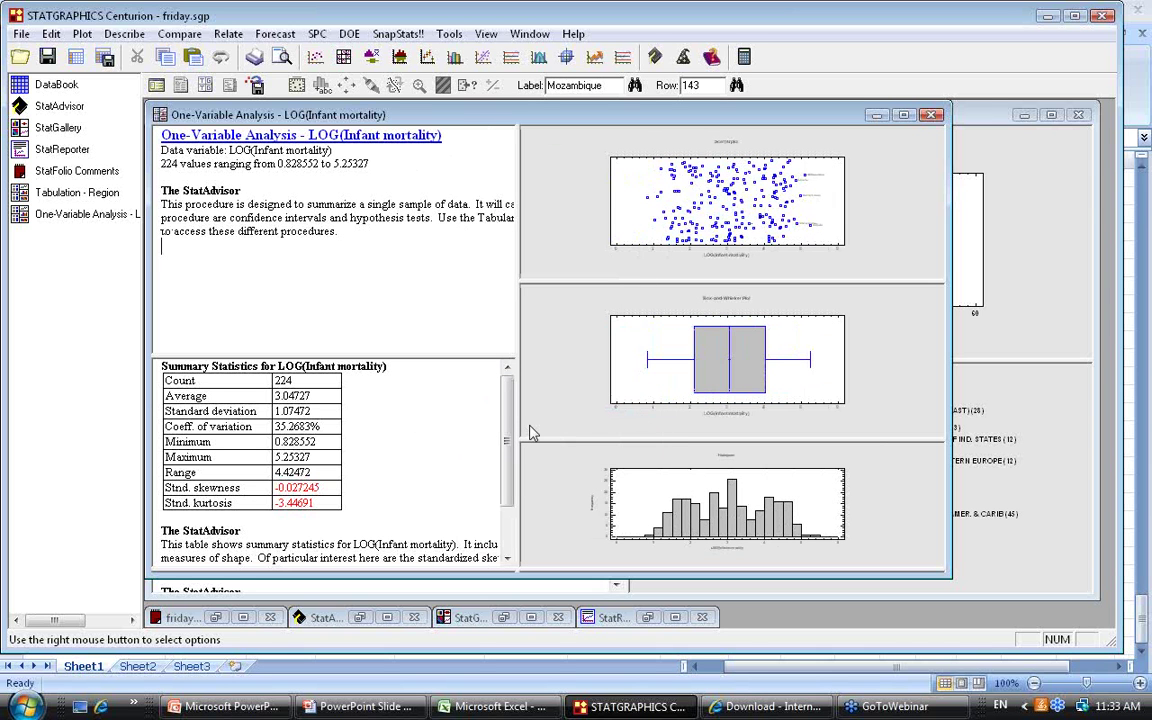
Open the StatReporter, move and enlarge its window, and view the copied analysis from the beginning
click(49, 152)
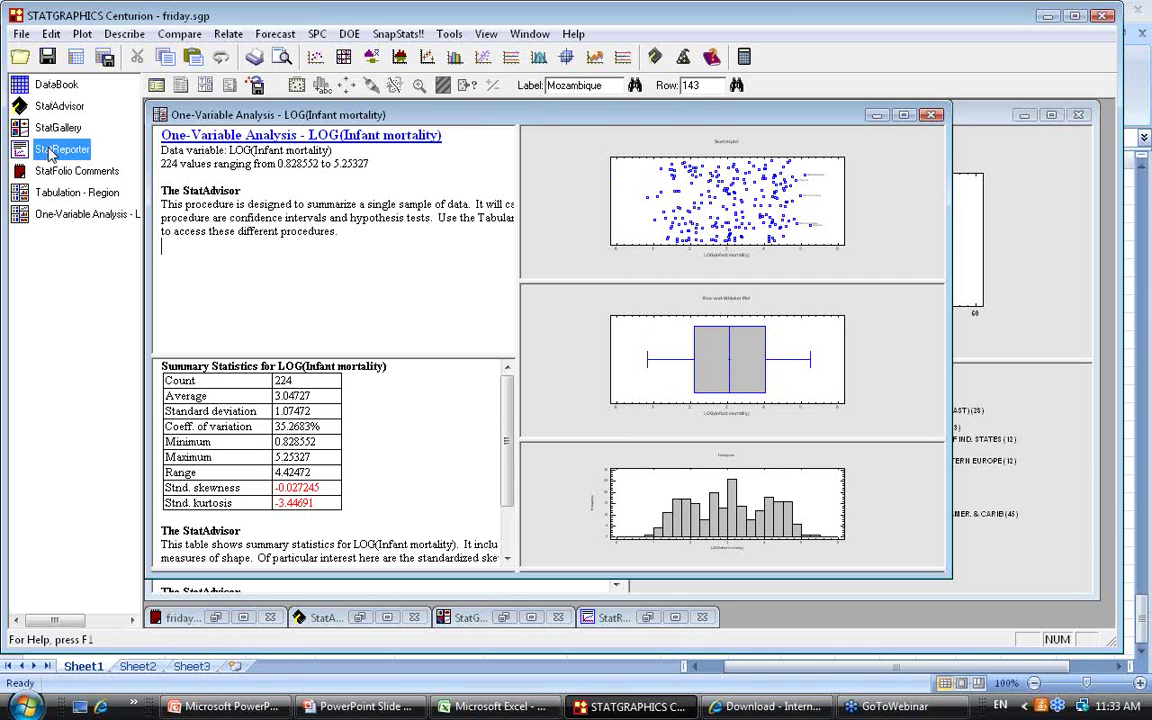
click(49, 152)
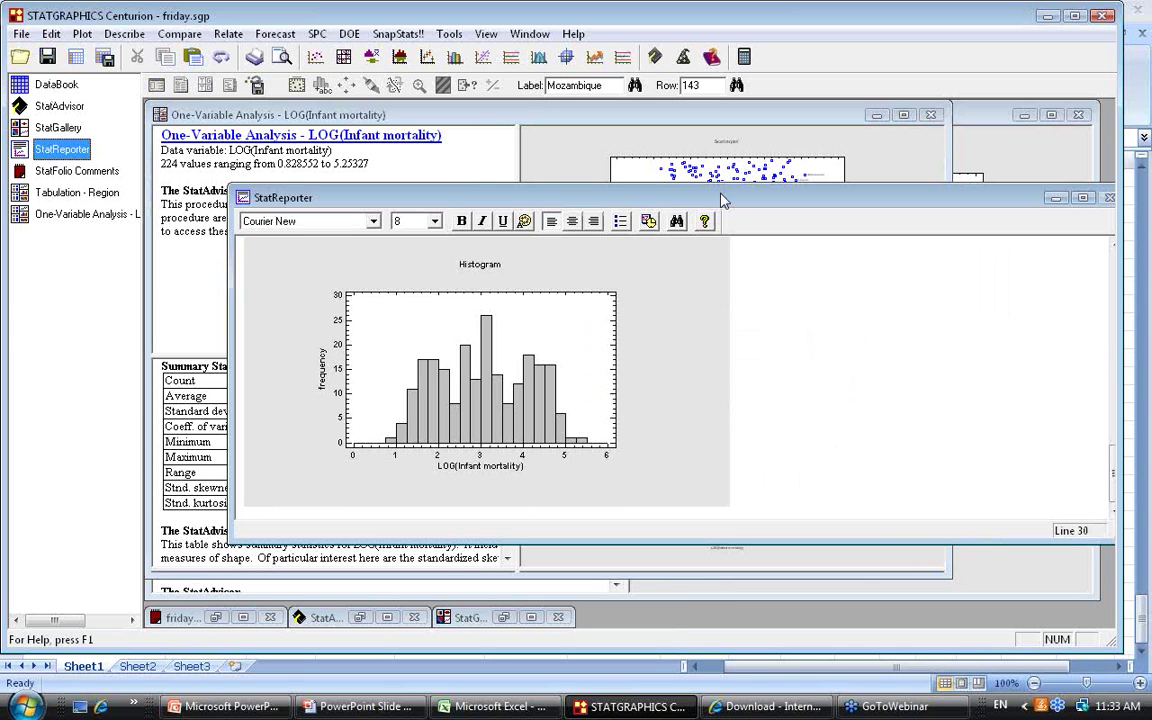
drag(722, 195, 687, 108)
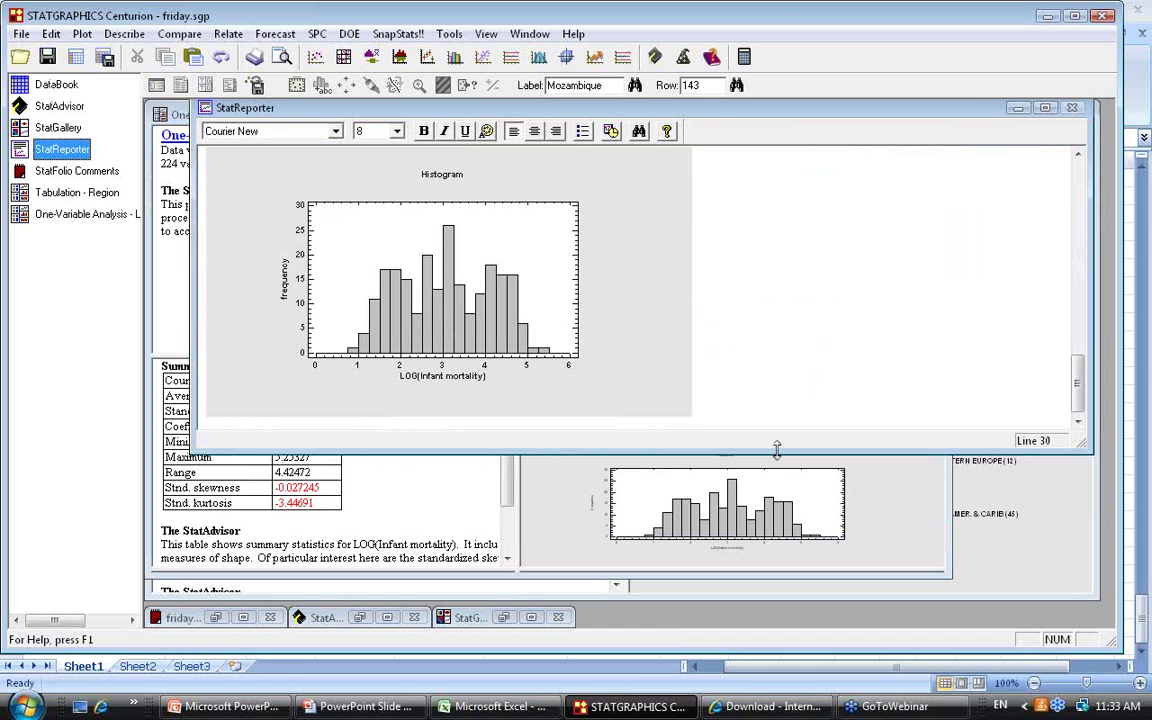
drag(776, 452, 771, 625)
drag(1078, 500, 990, 190)
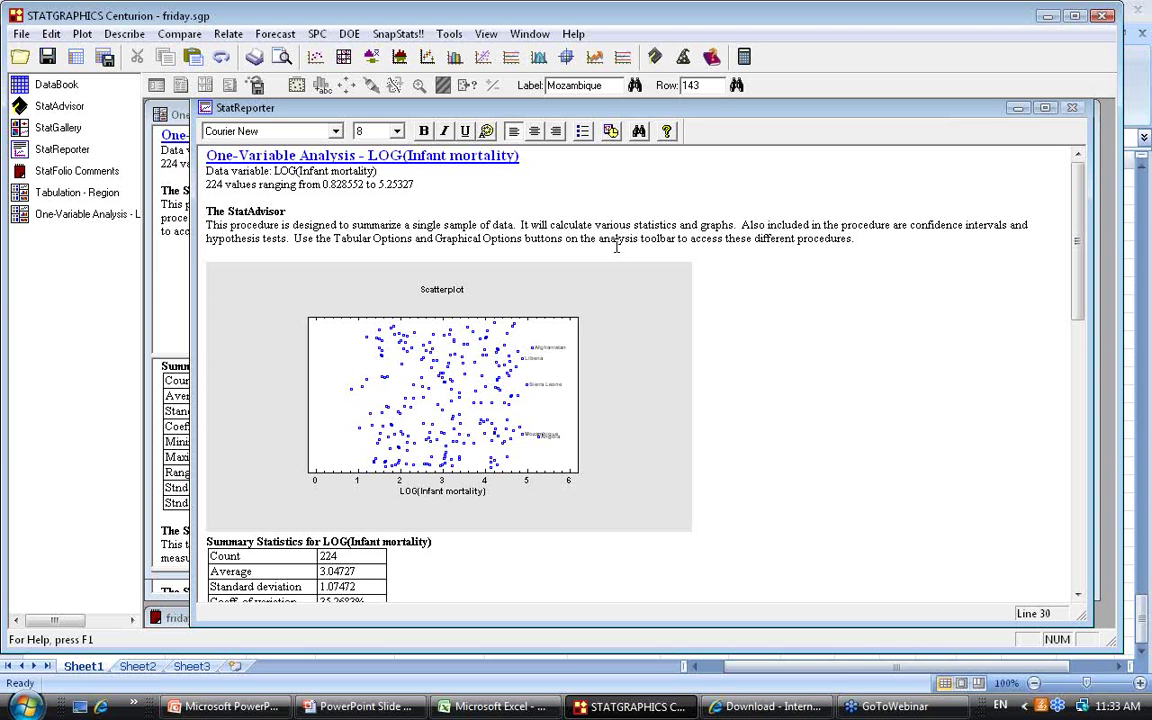
Check which file type the StatReporter can be saved as, without saving it
right_click(637, 173)
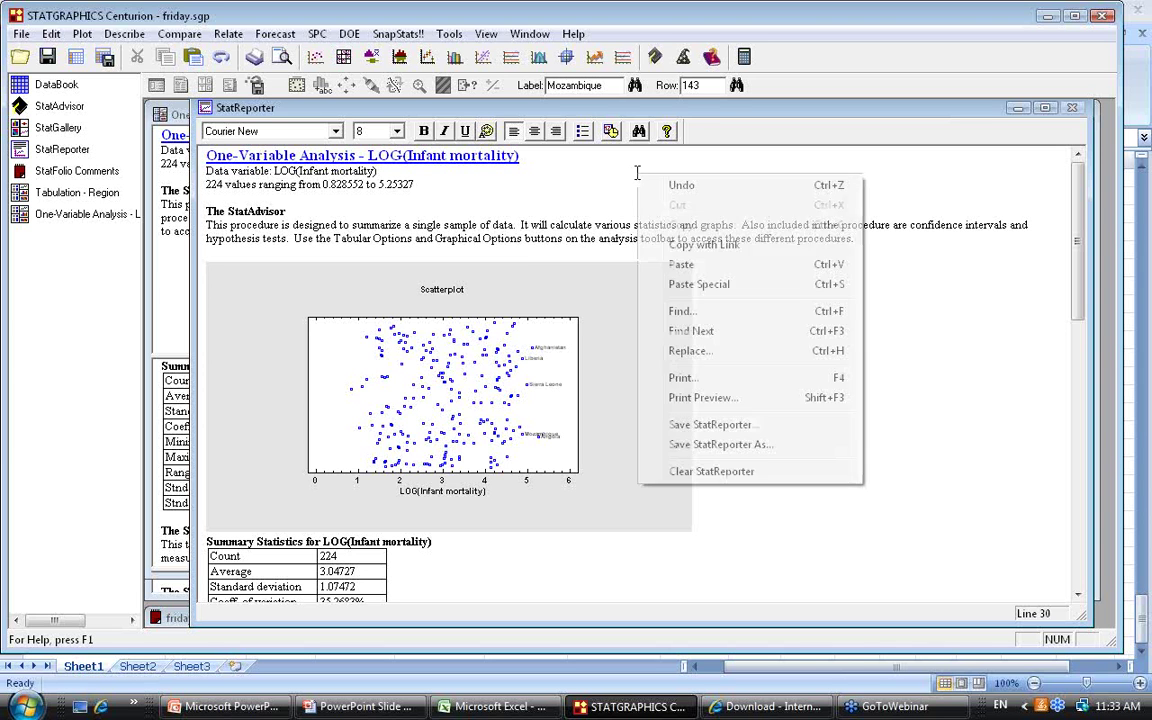
click(742, 443)
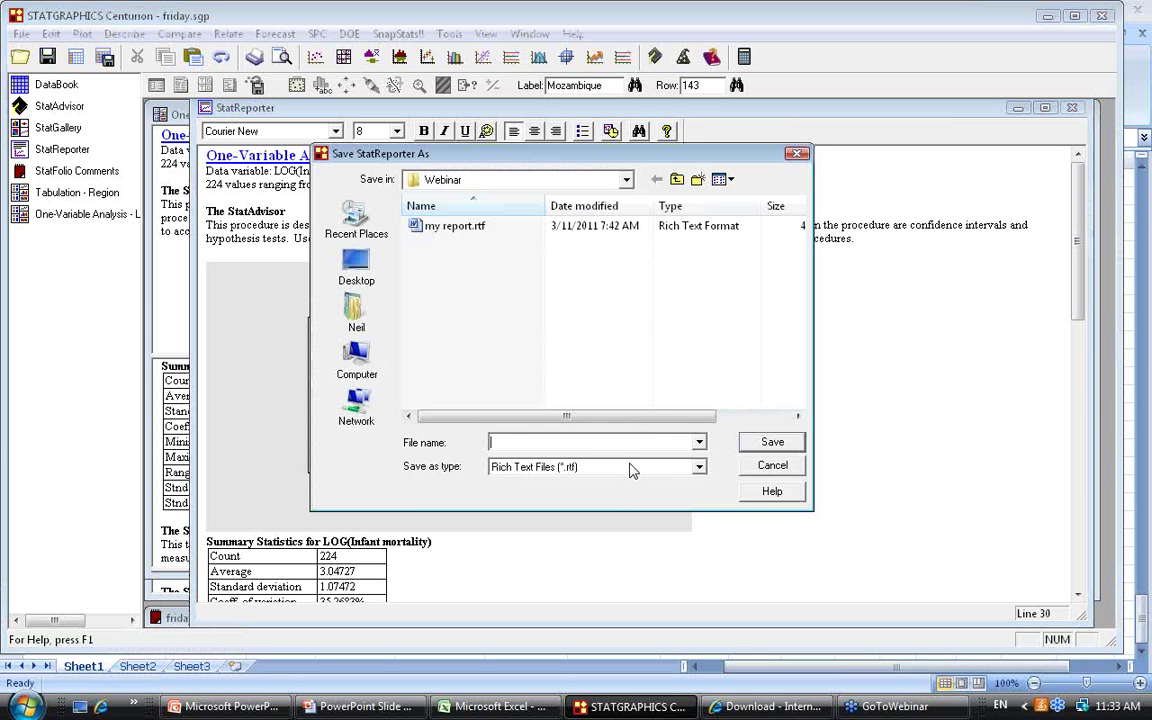
click(630, 467)
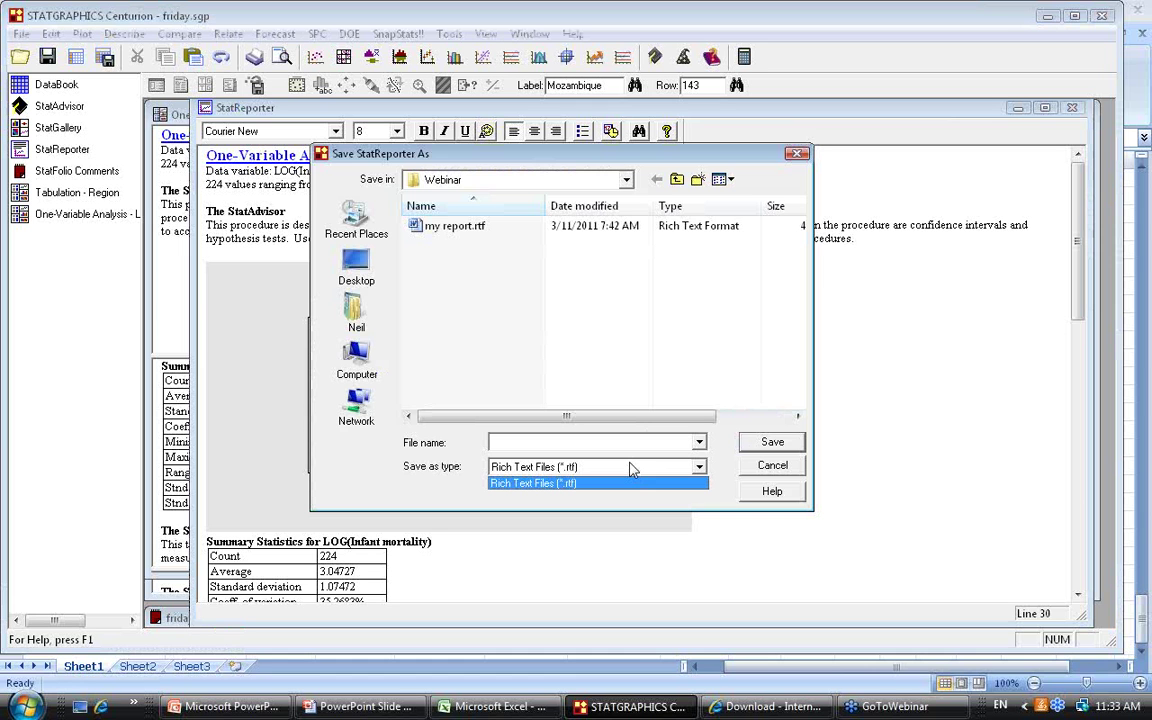
click(774, 474)
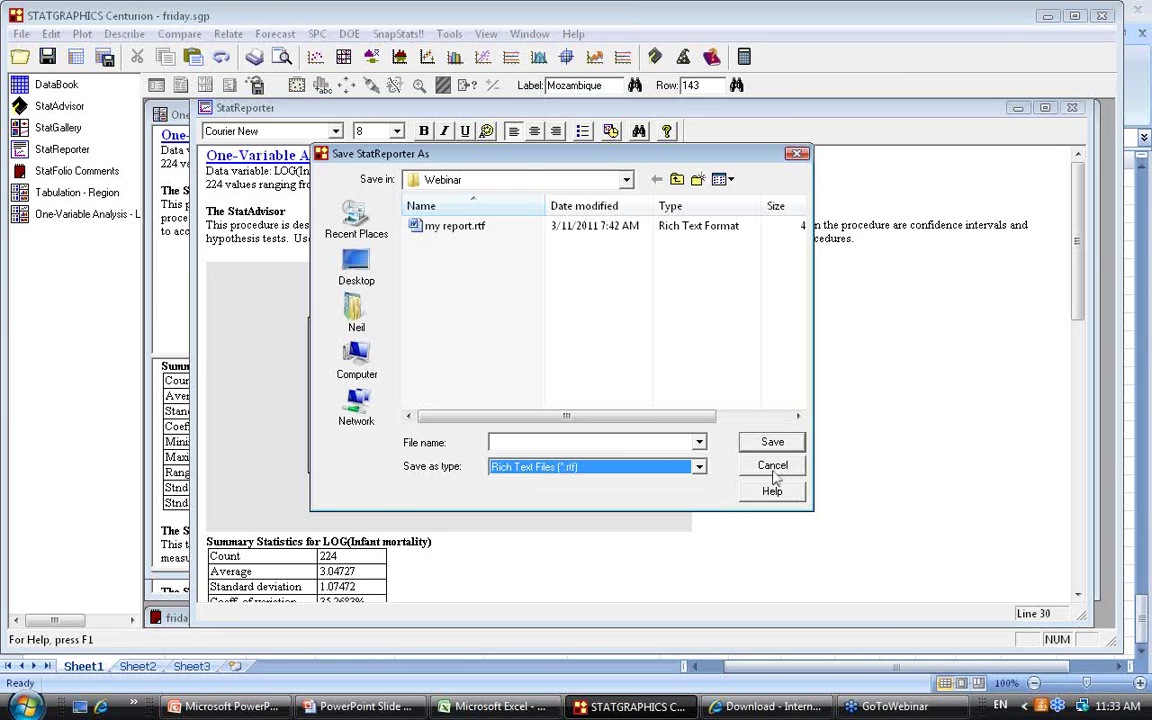
click(773, 466)
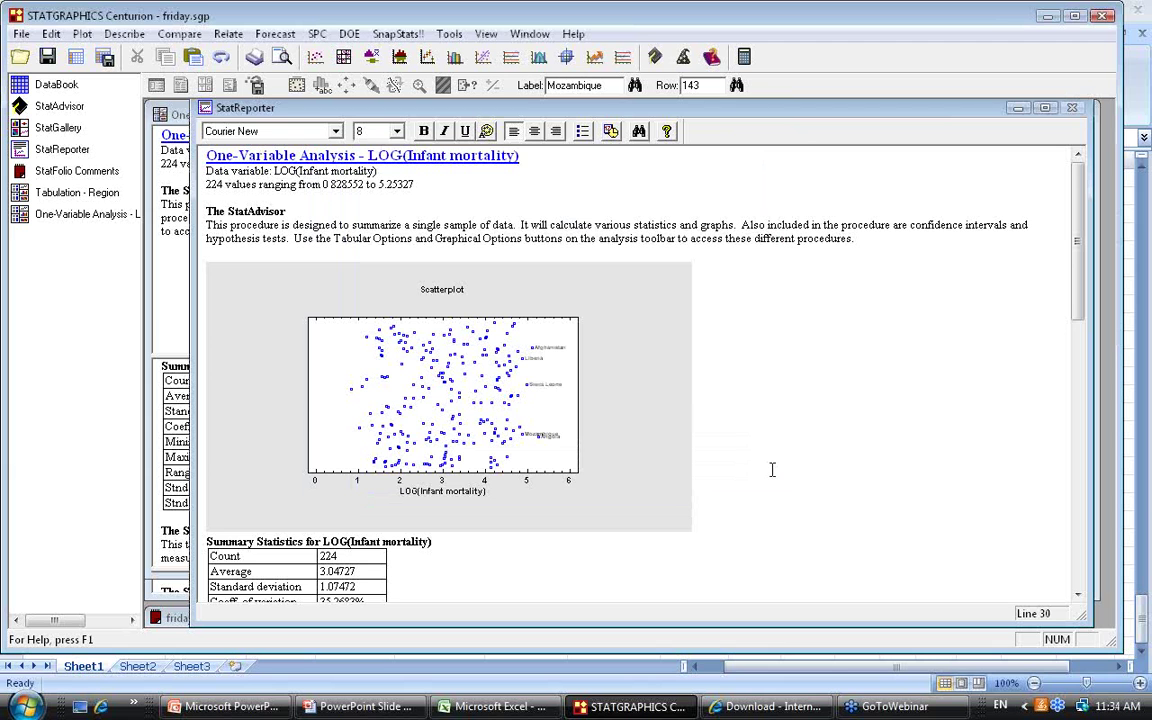
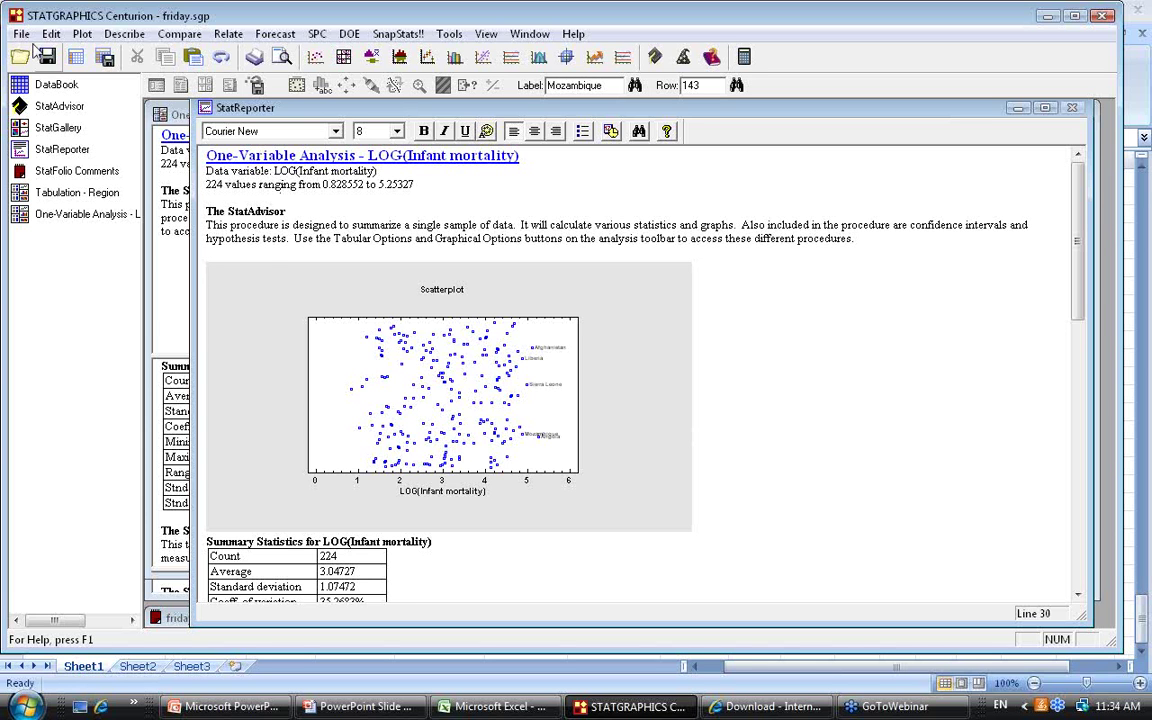
Publish the StatFolio as the HTML file C:\data\friday.htm, including the analyses but leaving out the StatReporter
click(27, 42)
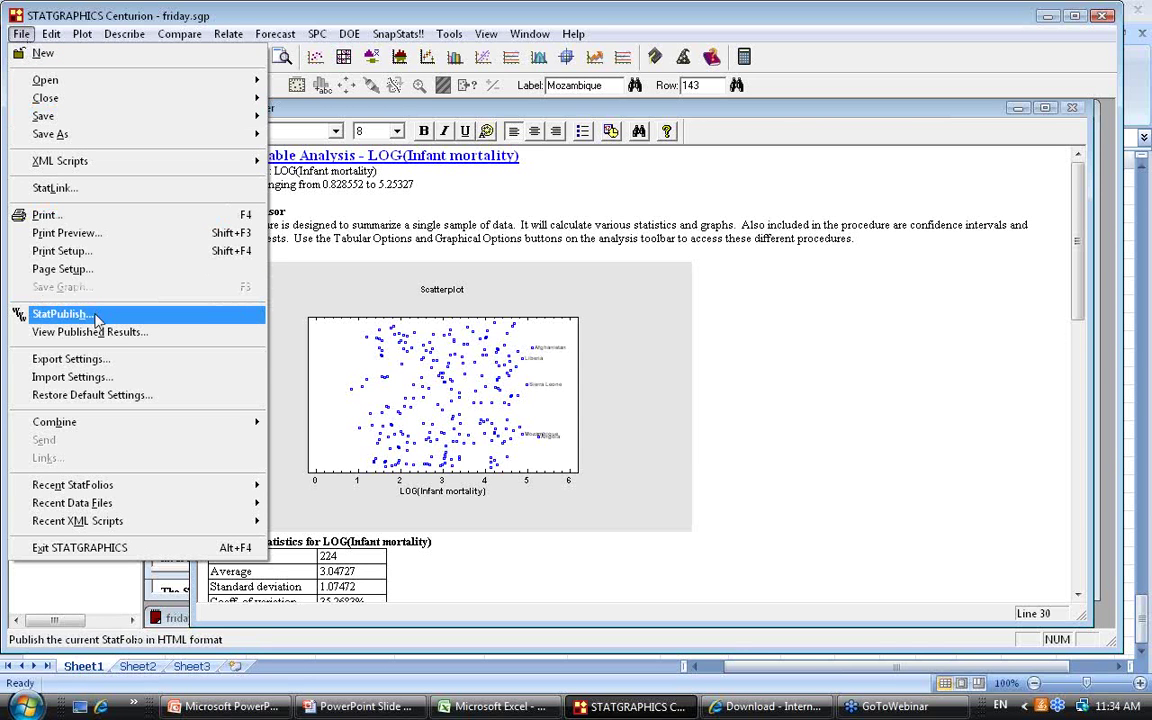
click(62, 314)
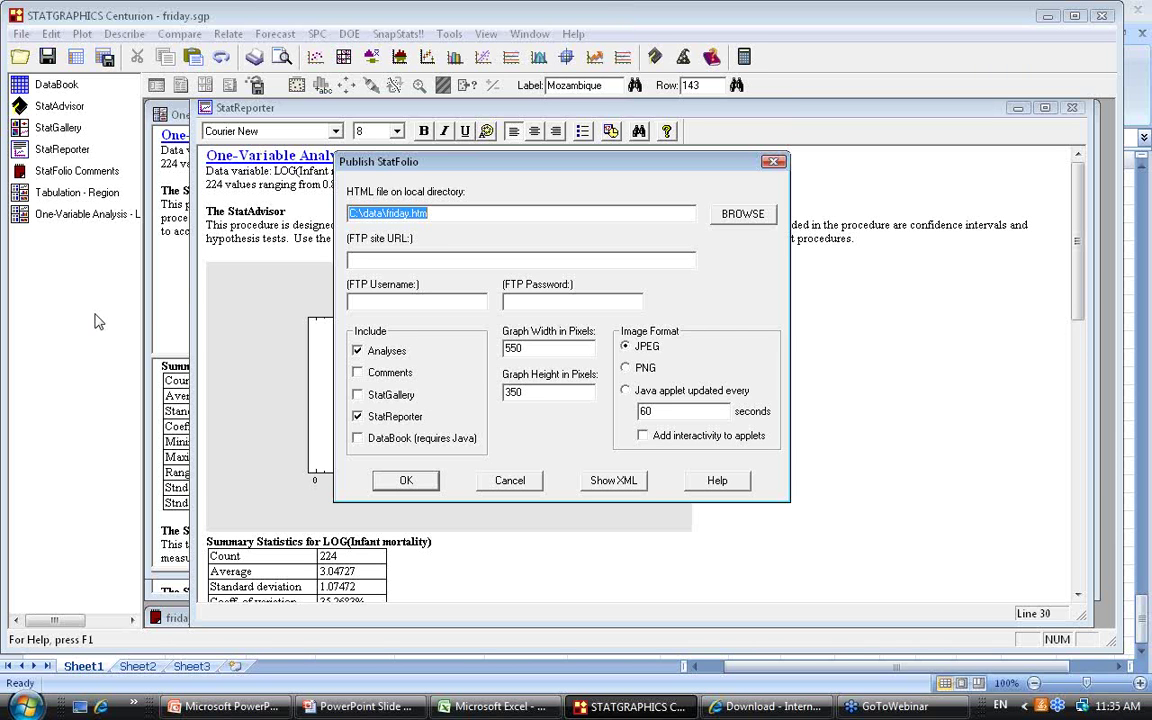
click(358, 416)
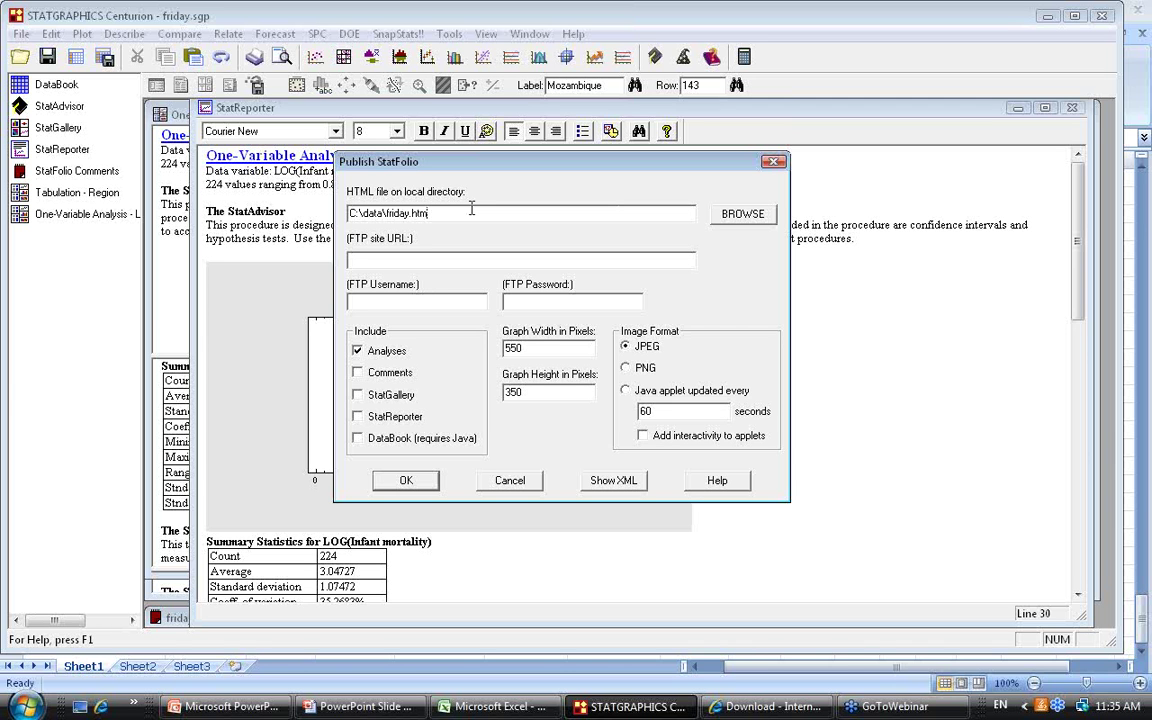
click(405, 481)
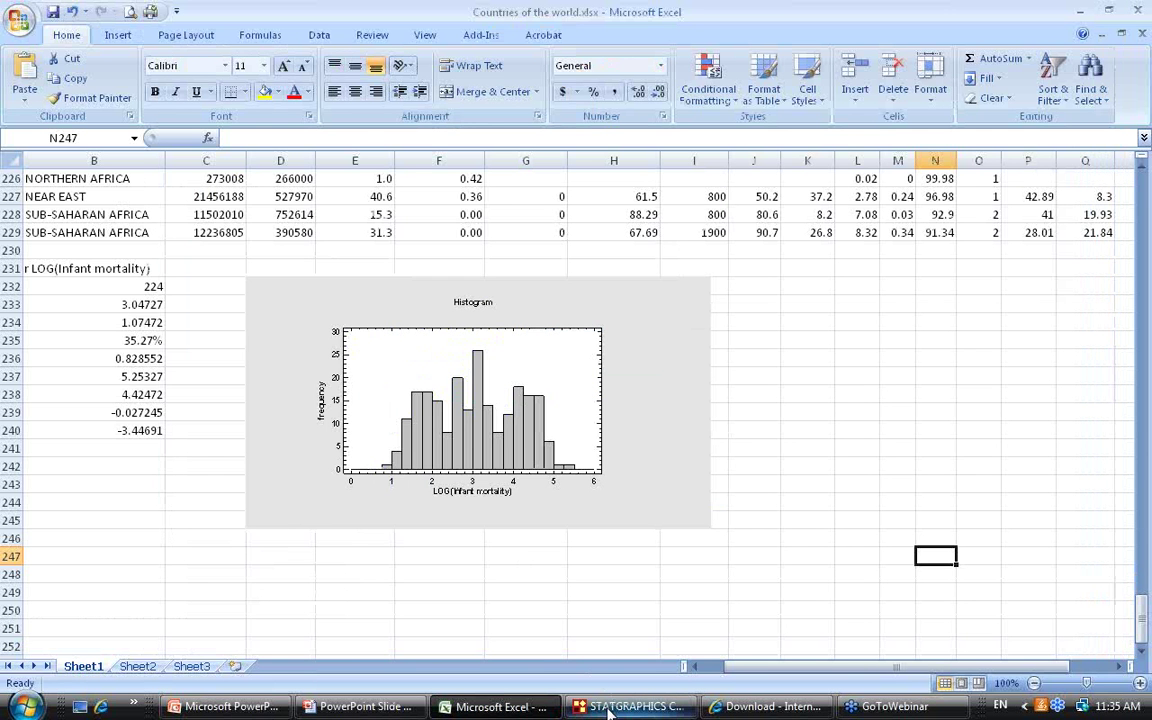
click(609, 707)
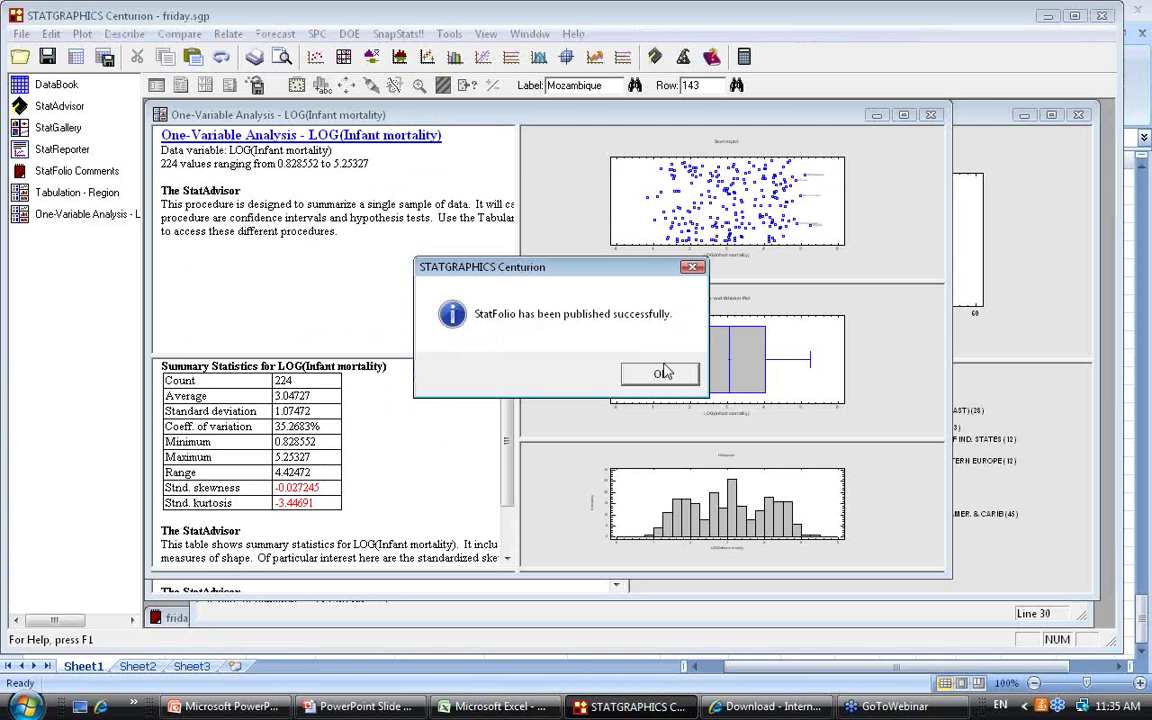
click(660, 377)
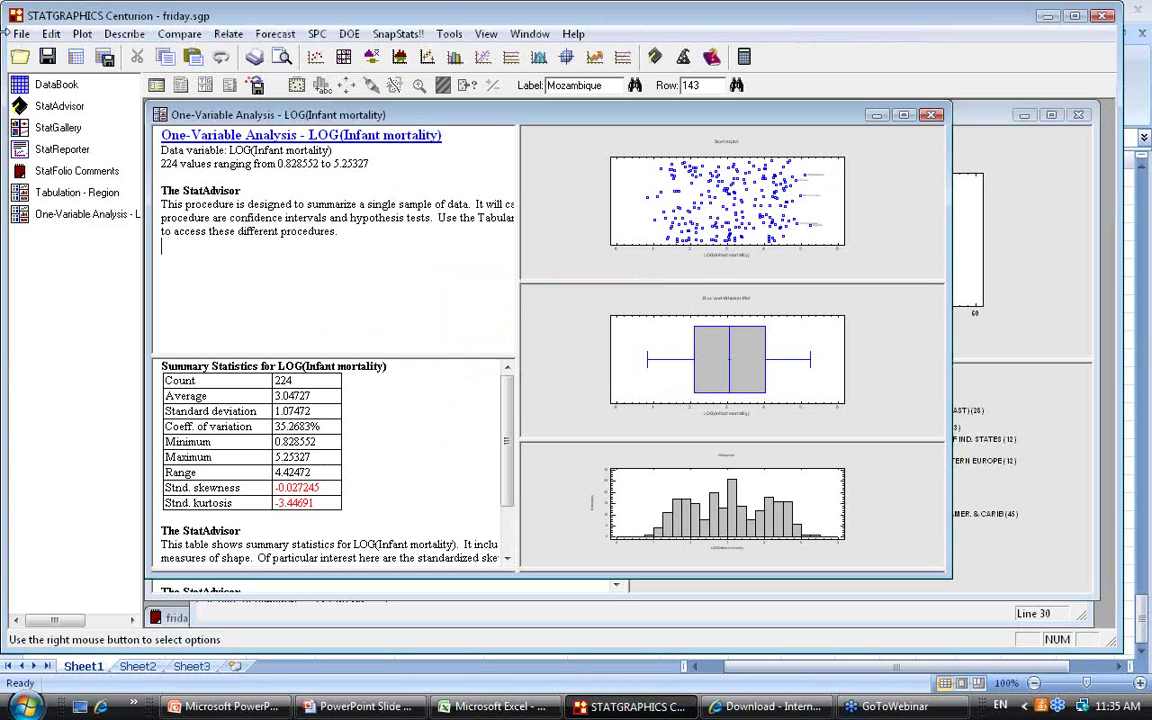
View the published results in the browser, look at the Frequency Histogram page, and return to STATGRAPHICS
click(21, 34)
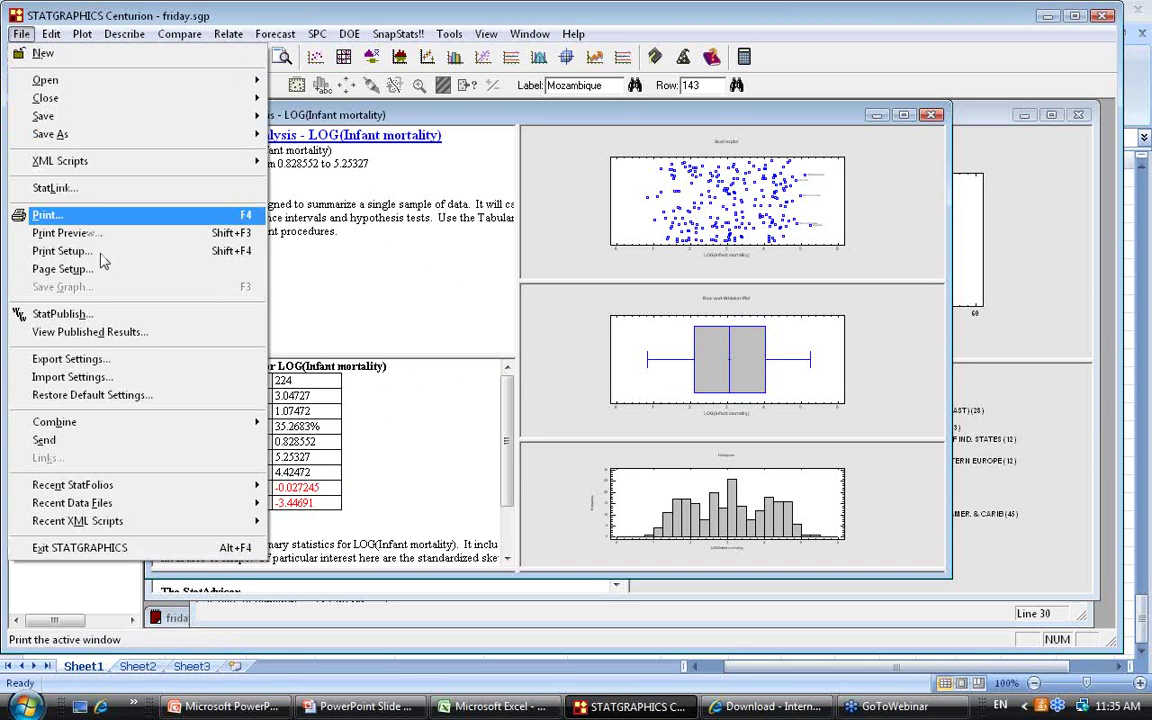
click(148, 338)
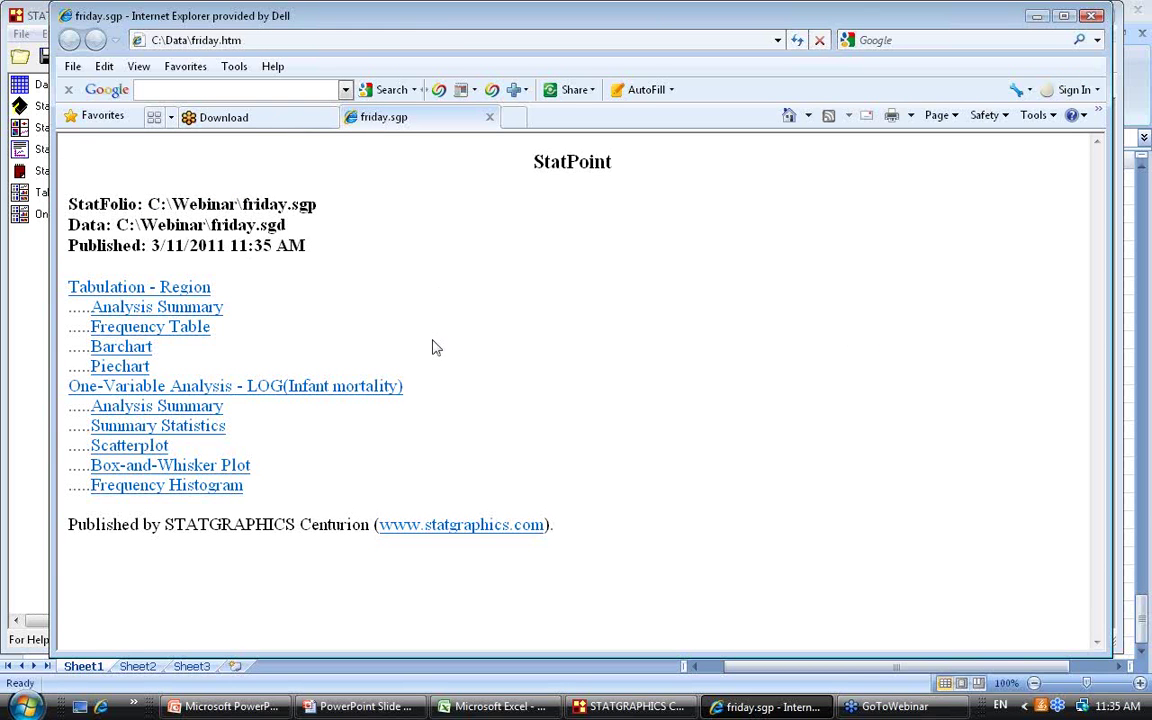
click(190, 486)
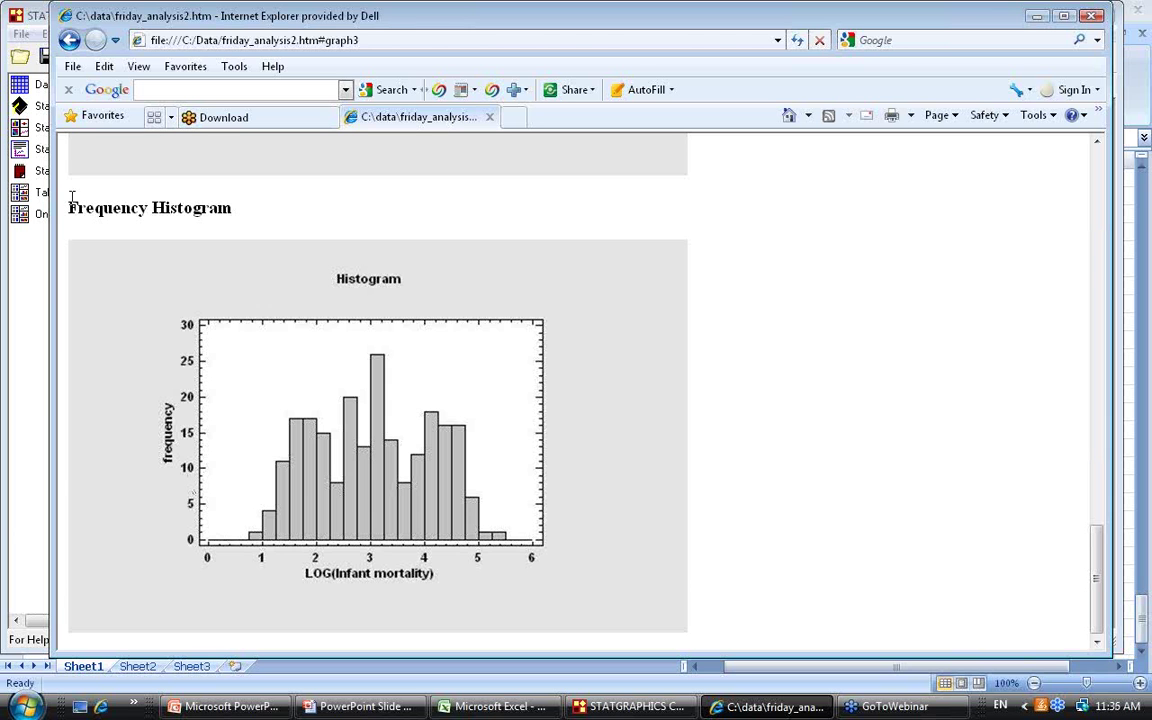
click(70, 40)
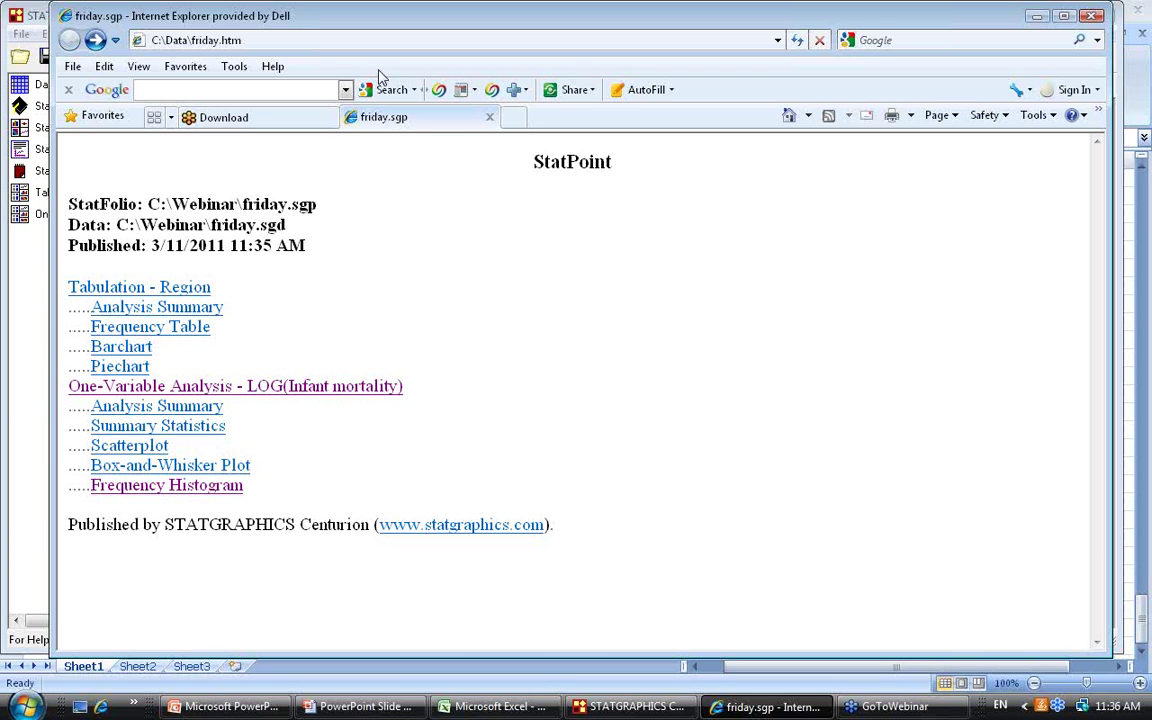
click(1037, 16)
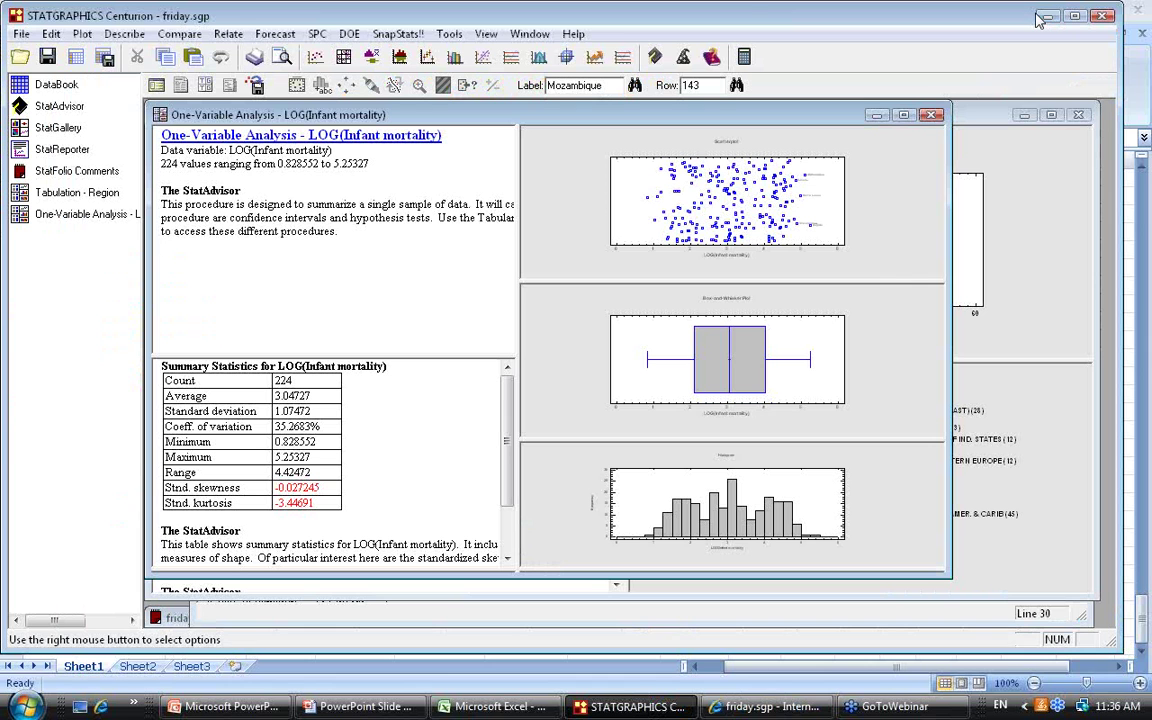
Set up a Multiple-Variable Analysis of the friday data with all variables from Population to Service, using complete cases only
click(44, 89)
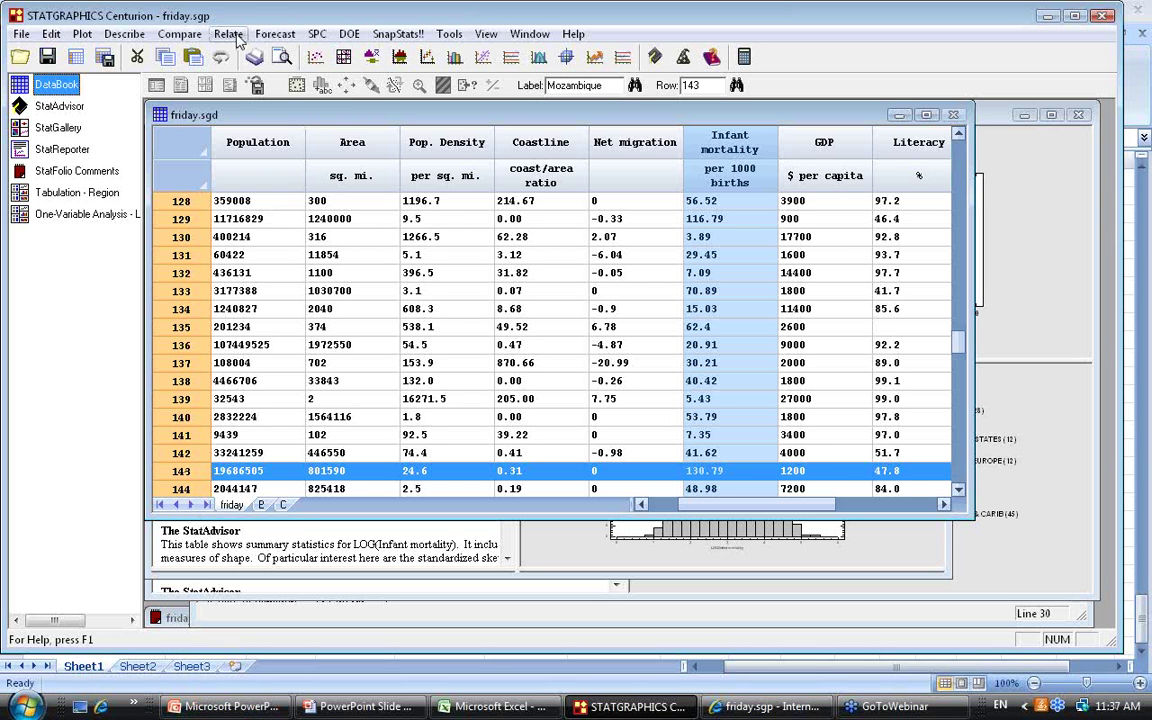
click(236, 36)
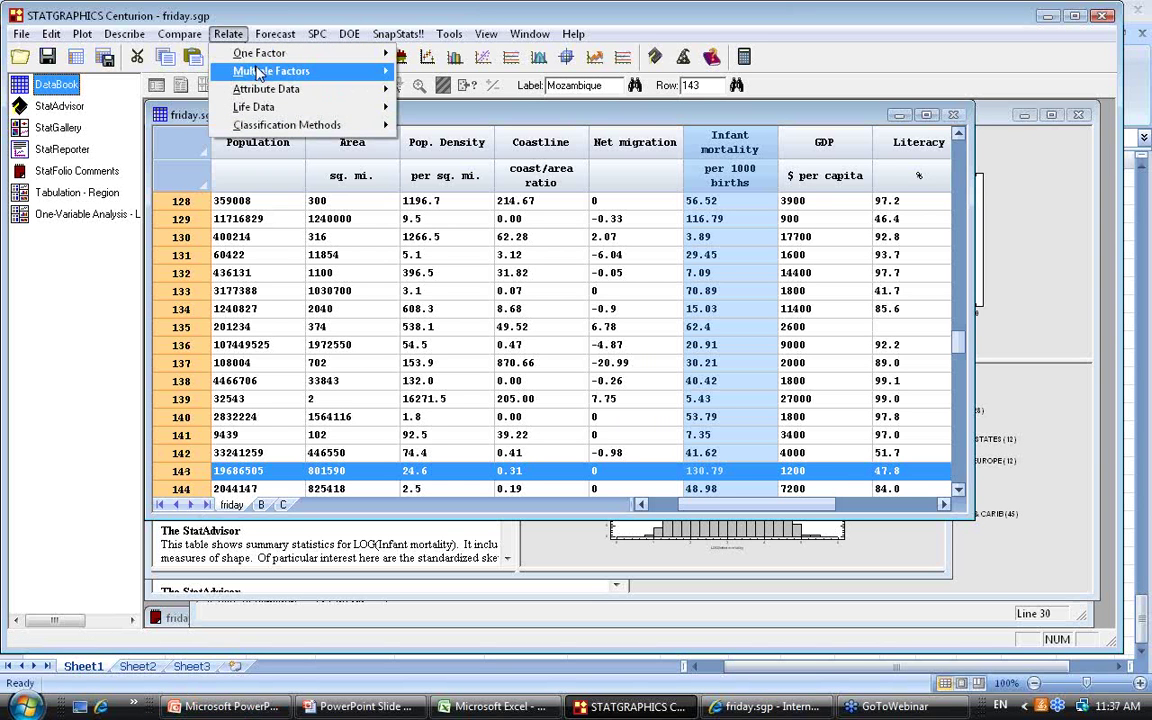
mouse_move(268, 73)
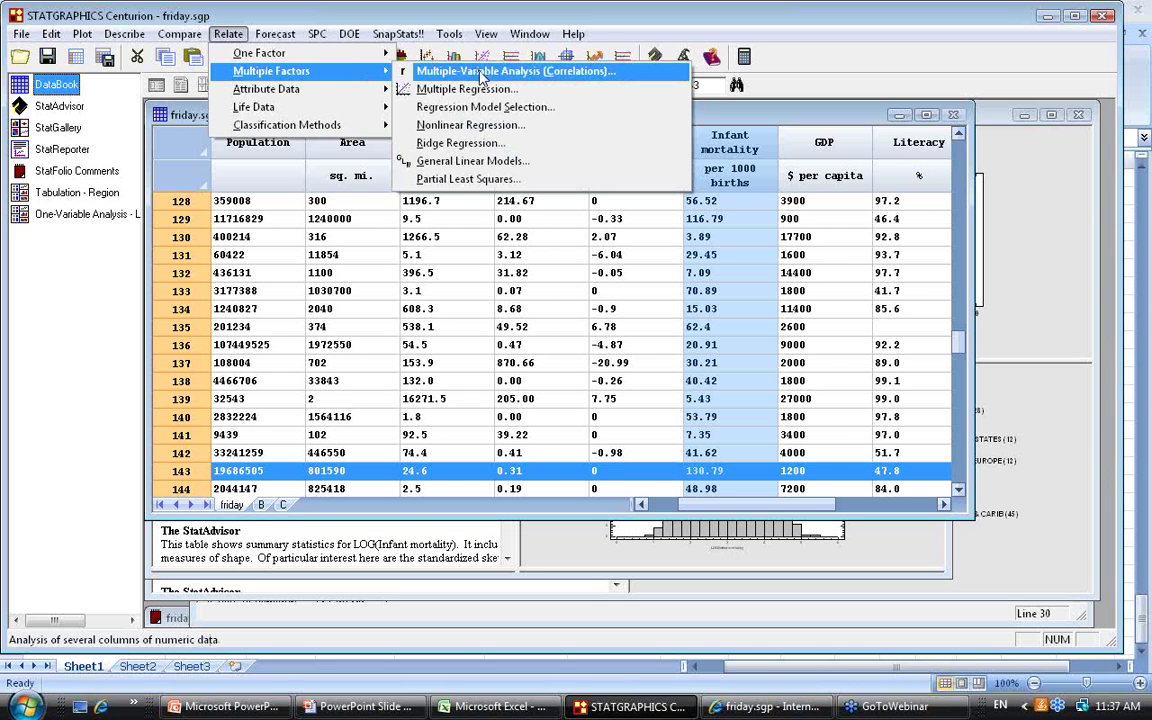
click(482, 76)
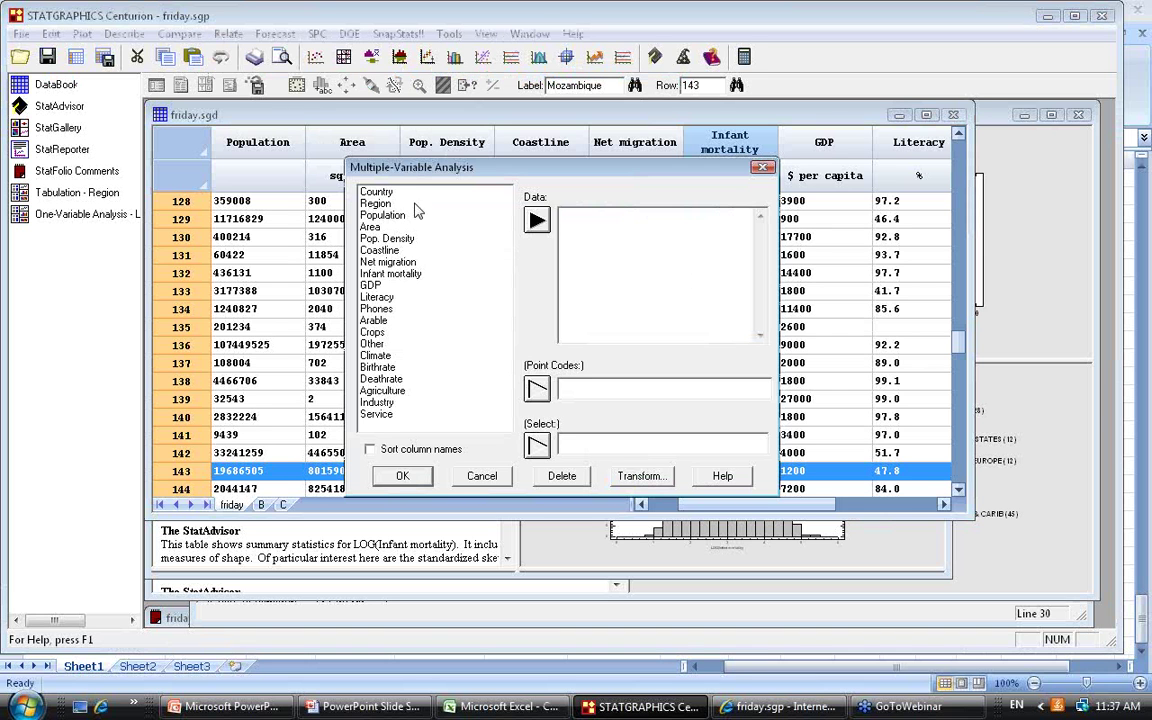
drag(380, 215, 386, 418)
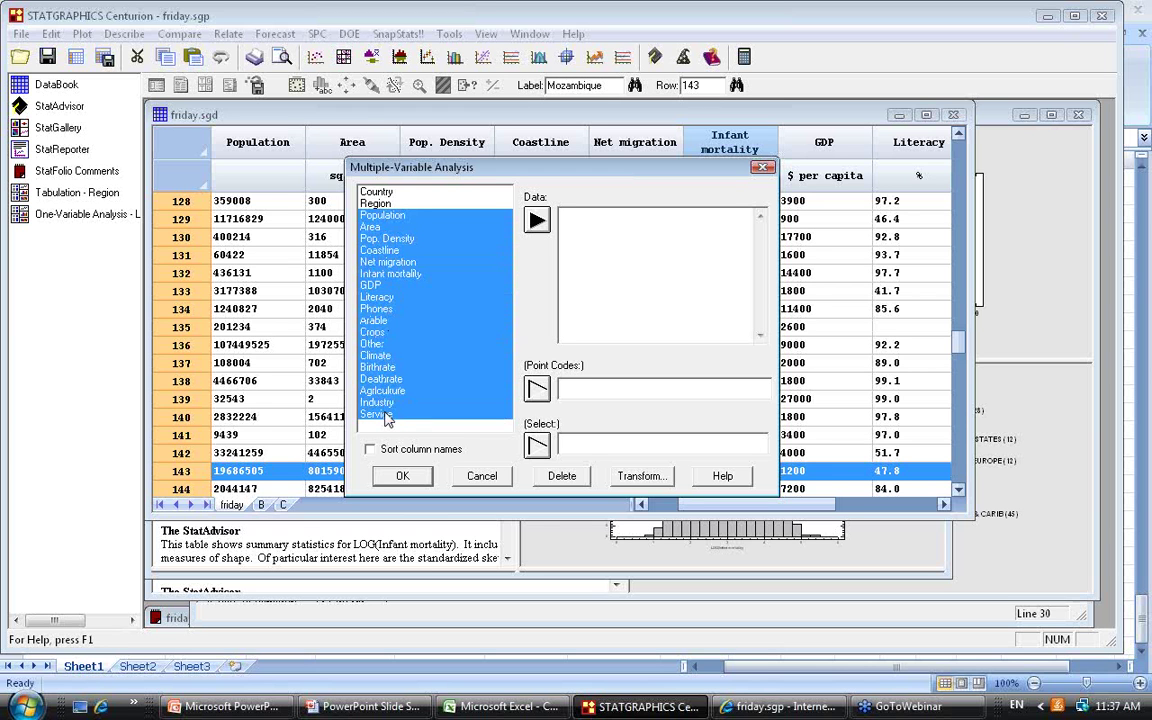
click(536, 220)
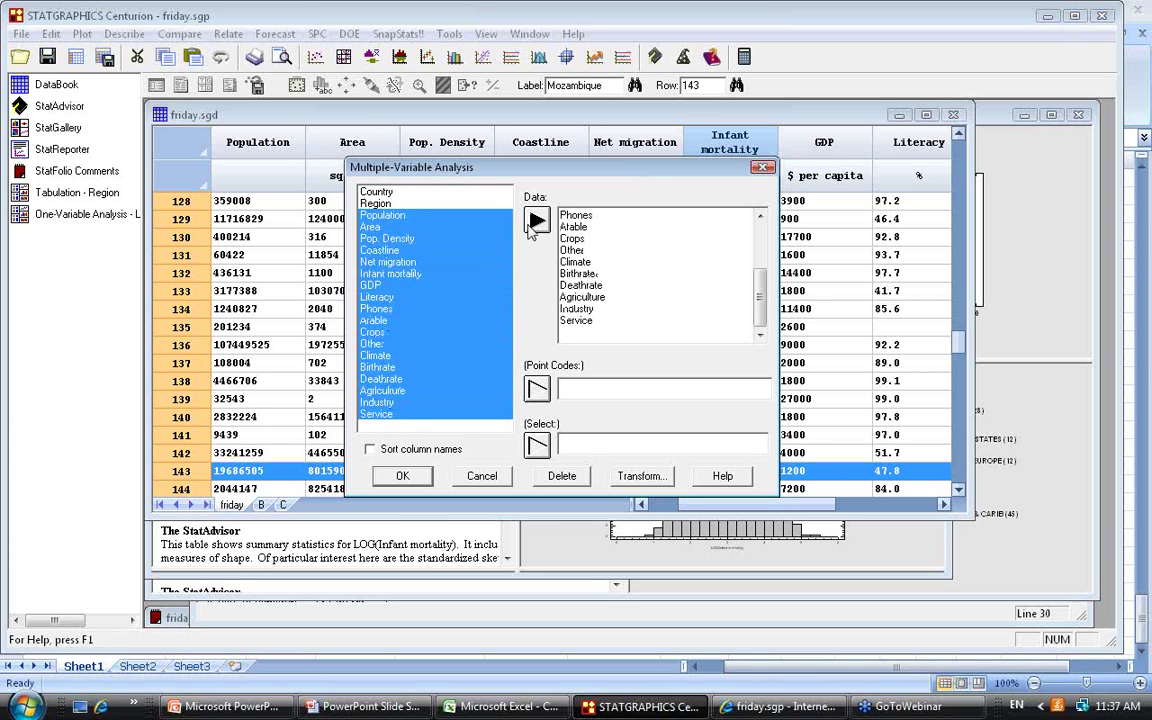
click(402, 477)
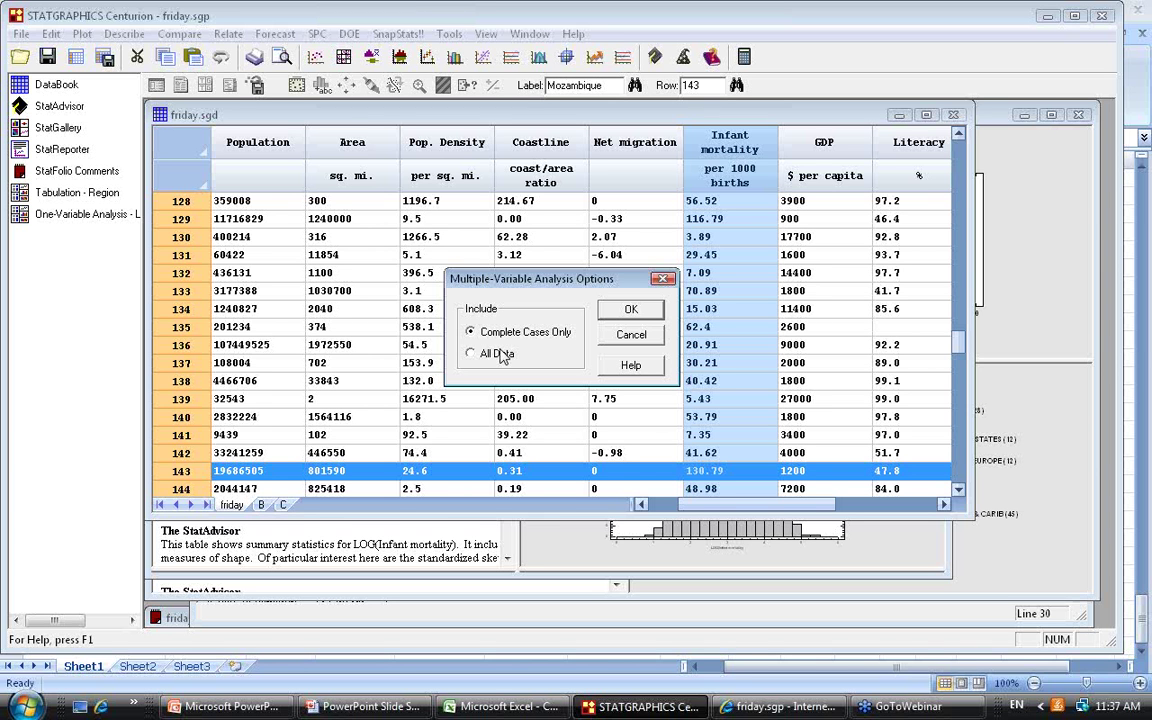
click(630, 310)
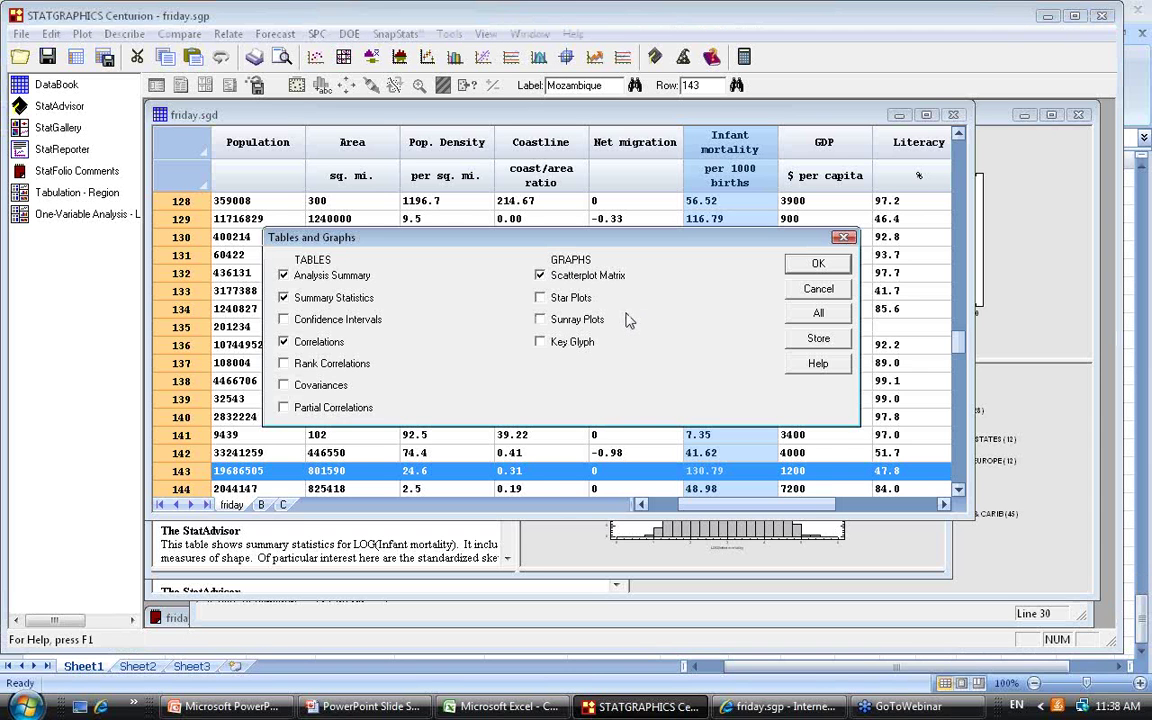
Generate the Analysis Summary and Correlations tables only, leaving out Summary Statistics and the Scatterplot Matrix
click(305, 298)
click(540, 275)
click(818, 264)
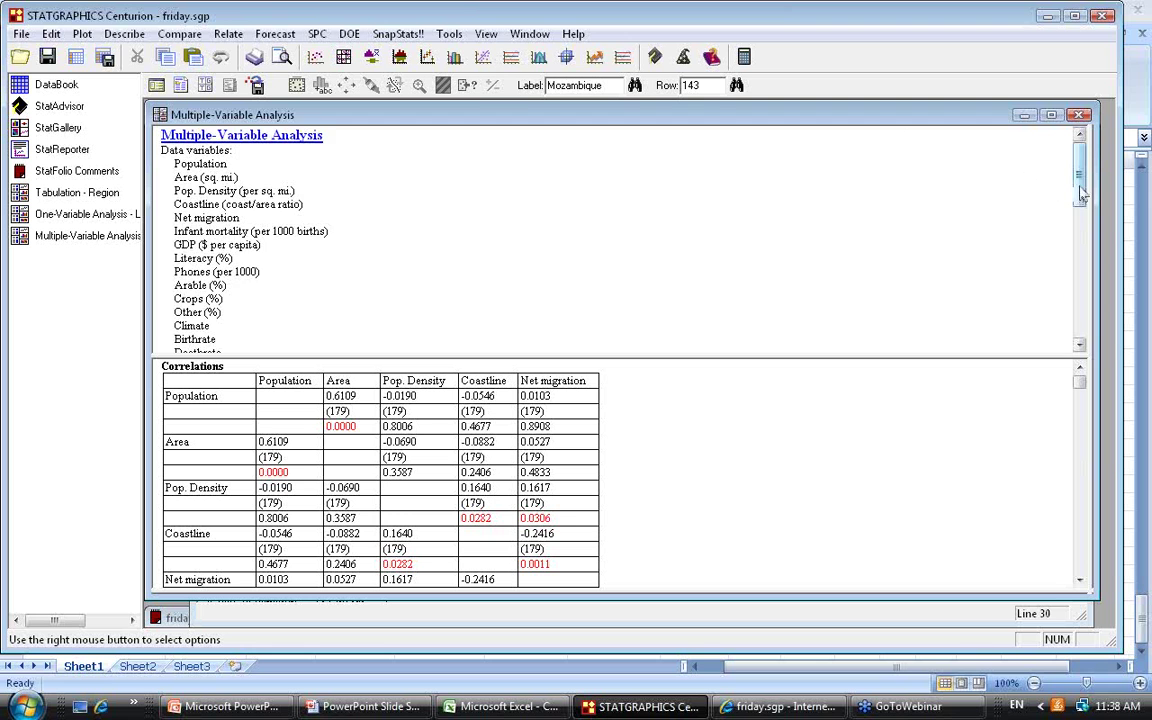
Read the rest of the analysis summary and enlarge the Correlations table to fill the analysis window
drag(1079, 190, 1079, 230)
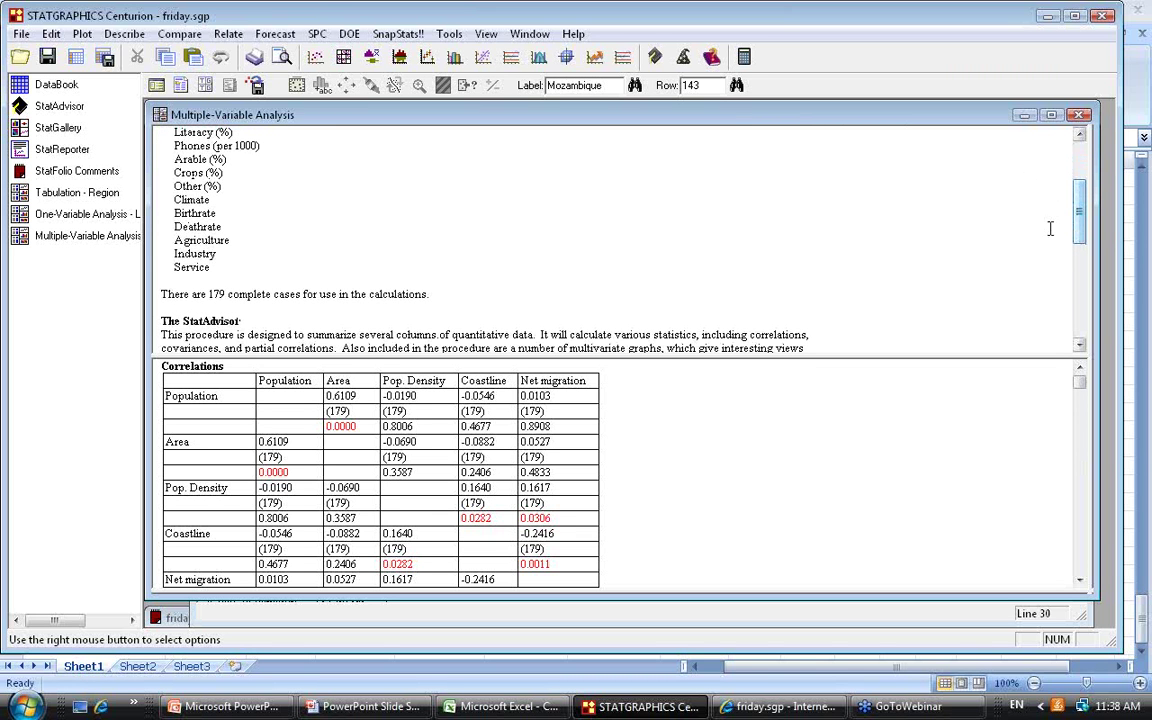
double_click(821, 459)
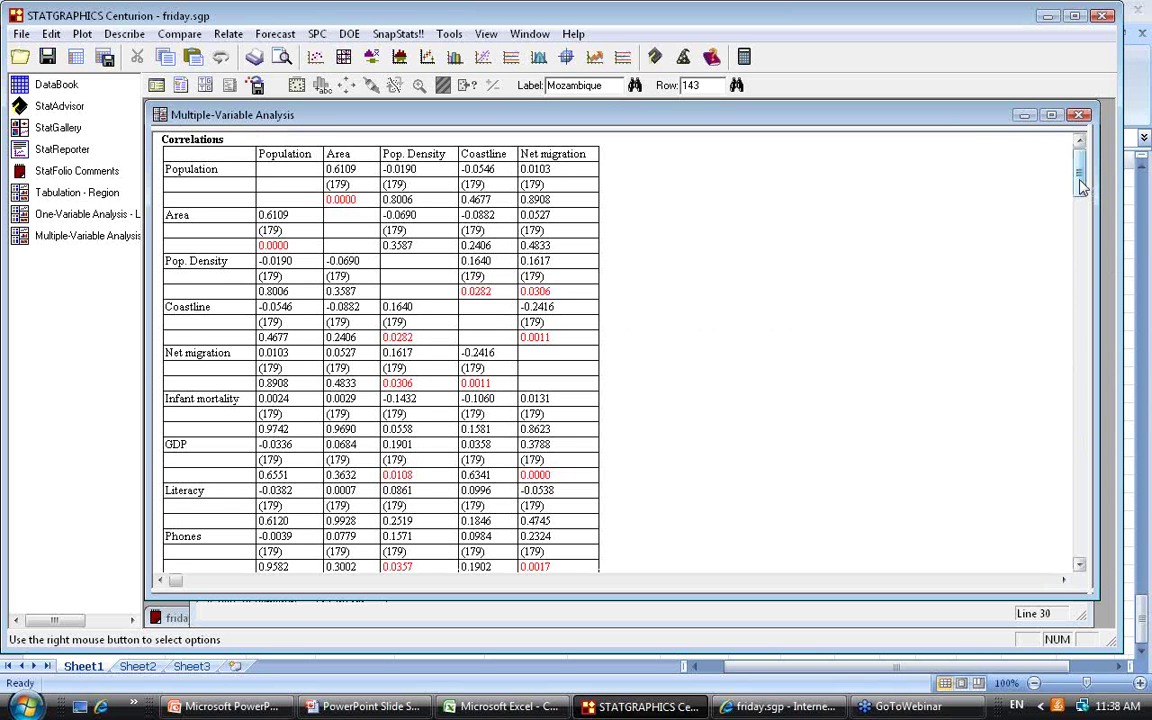
Examine the correlations and P-values in the Infant mortality column of the Correlations table, down to Agriculture and Service
drag(1080, 185, 1077, 273)
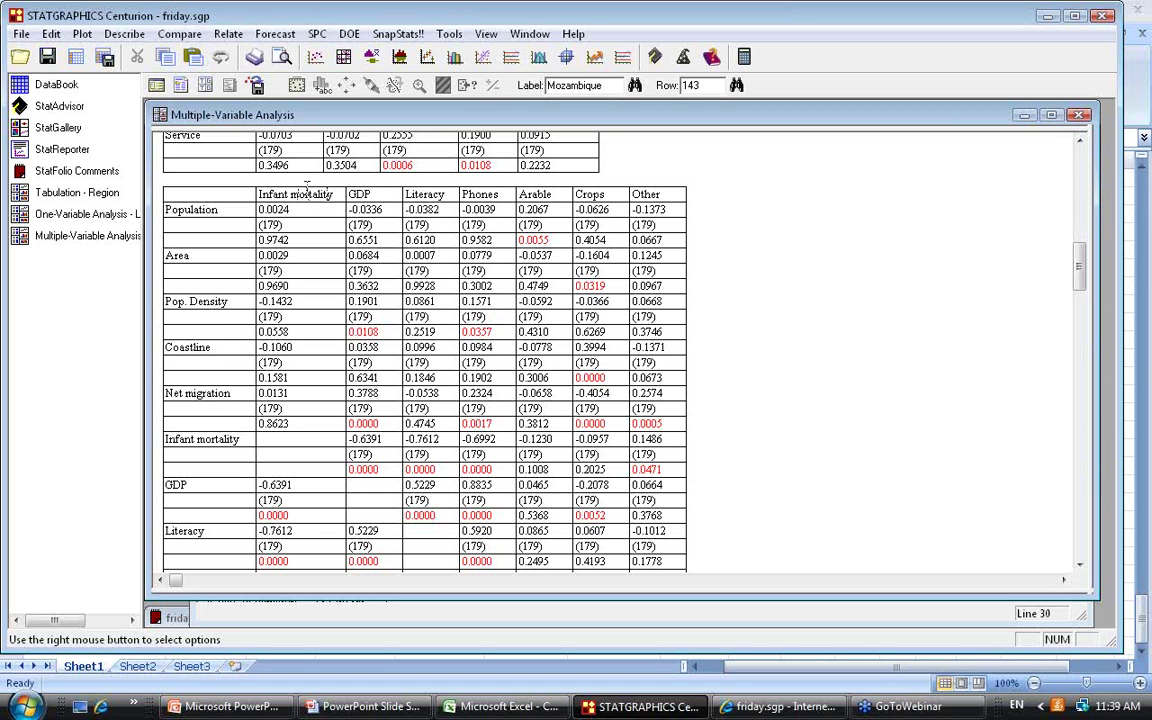
click(299, 210)
click(291, 226)
click(294, 240)
click(1079, 565)
drag(1079, 565, 1079, 565)
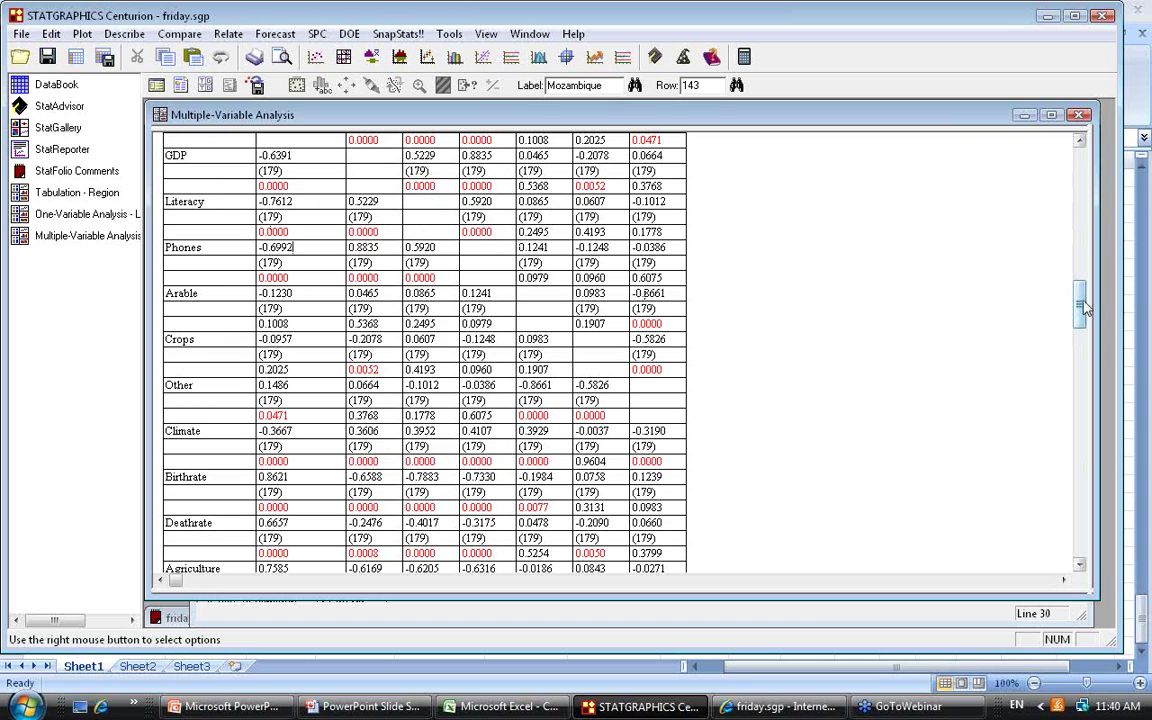
drag(1083, 308, 1084, 340)
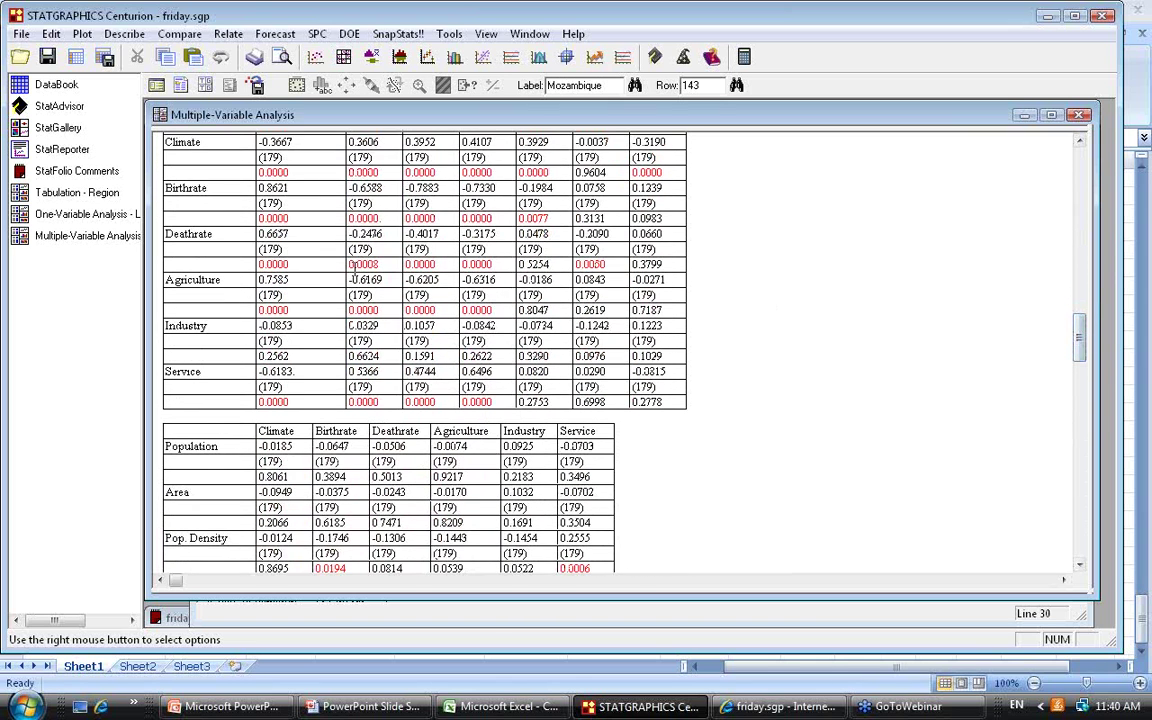
click(313, 265)
click(318, 279)
Start a Matrix Plot with Infant mortality, GDP, Literacy and Phones as data variables
click(81, 33)
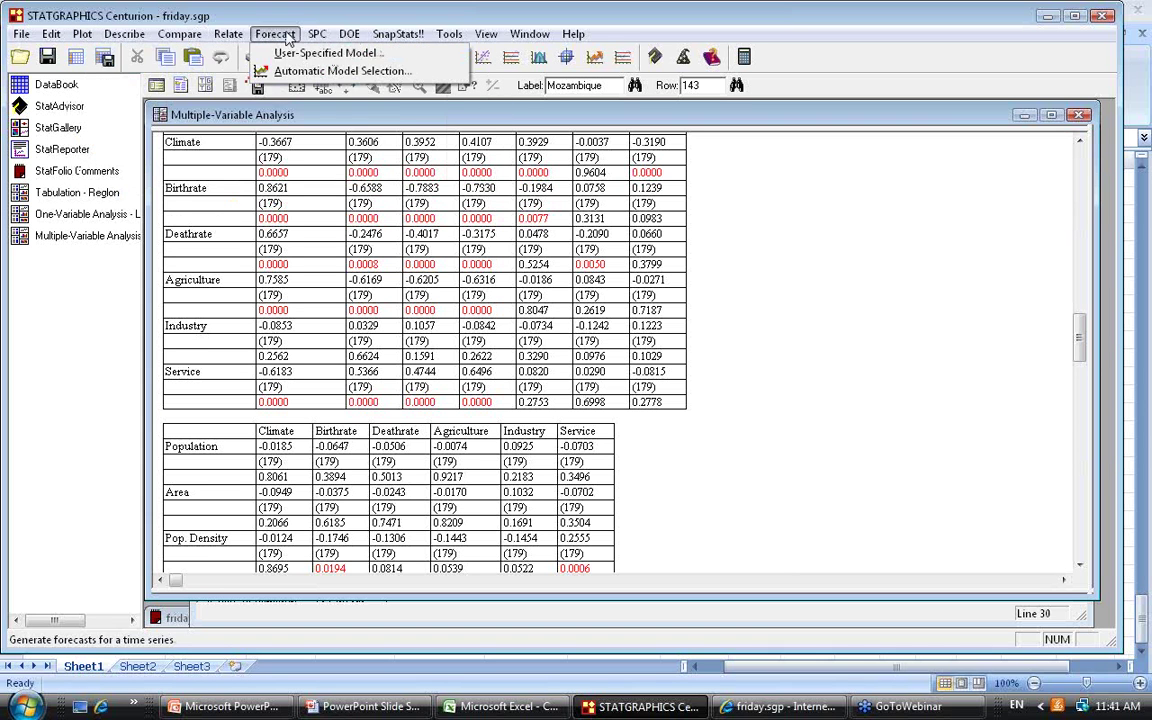
mouse_move(124, 33)
mouse_move(82, 34)
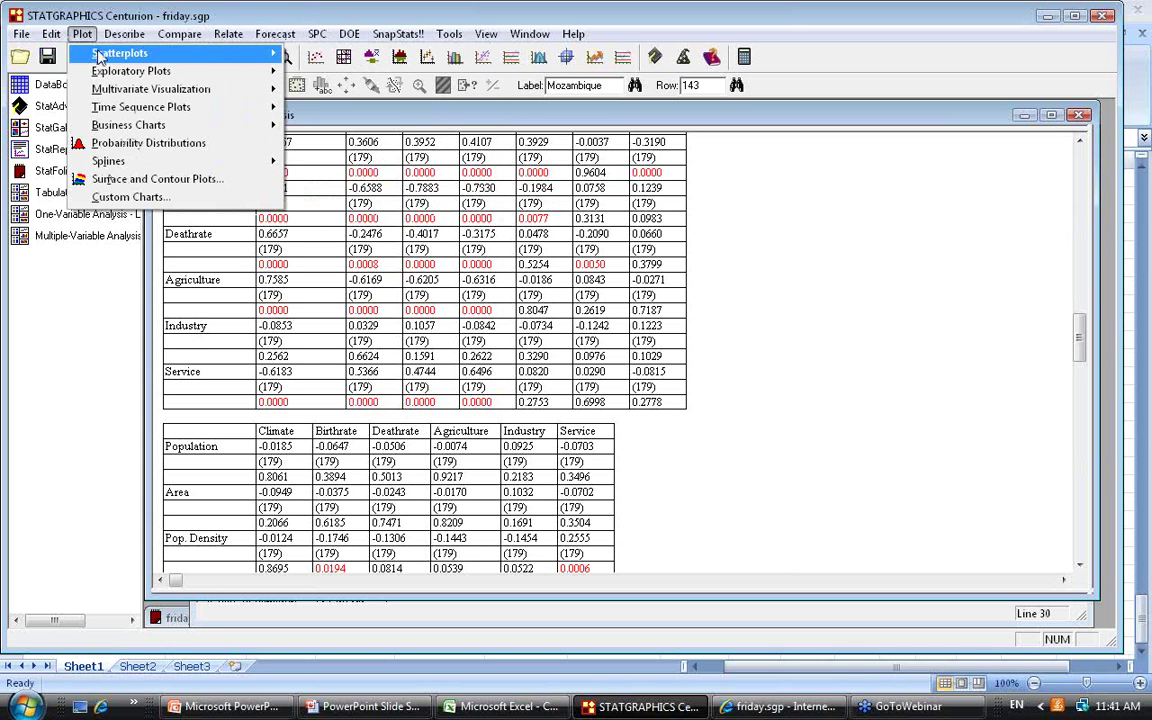
mouse_move(200, 54)
click(330, 180)
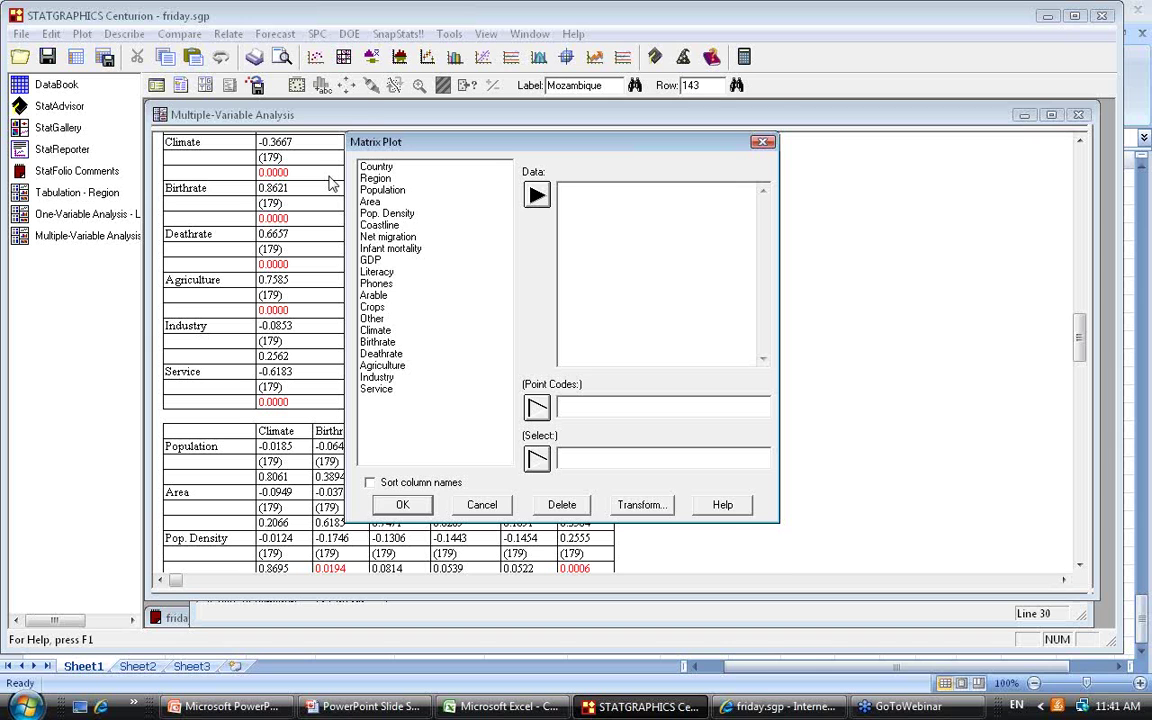
click(405, 250)
shift+click(401, 262)
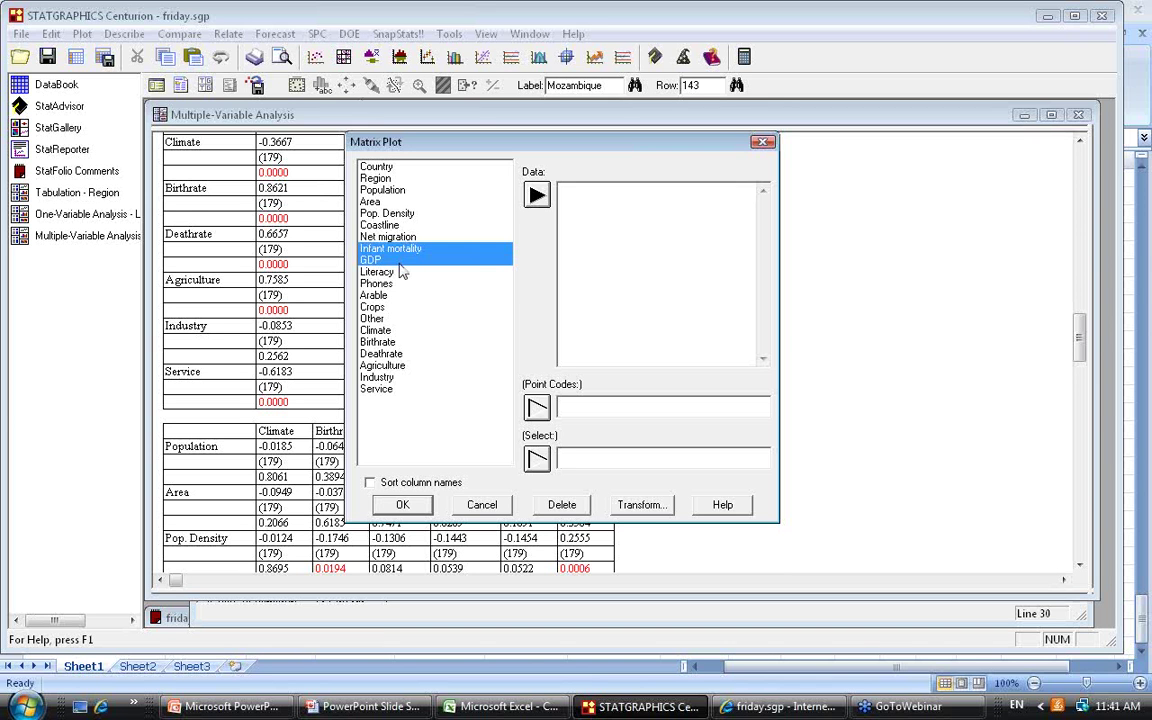
shift+click(390, 284)
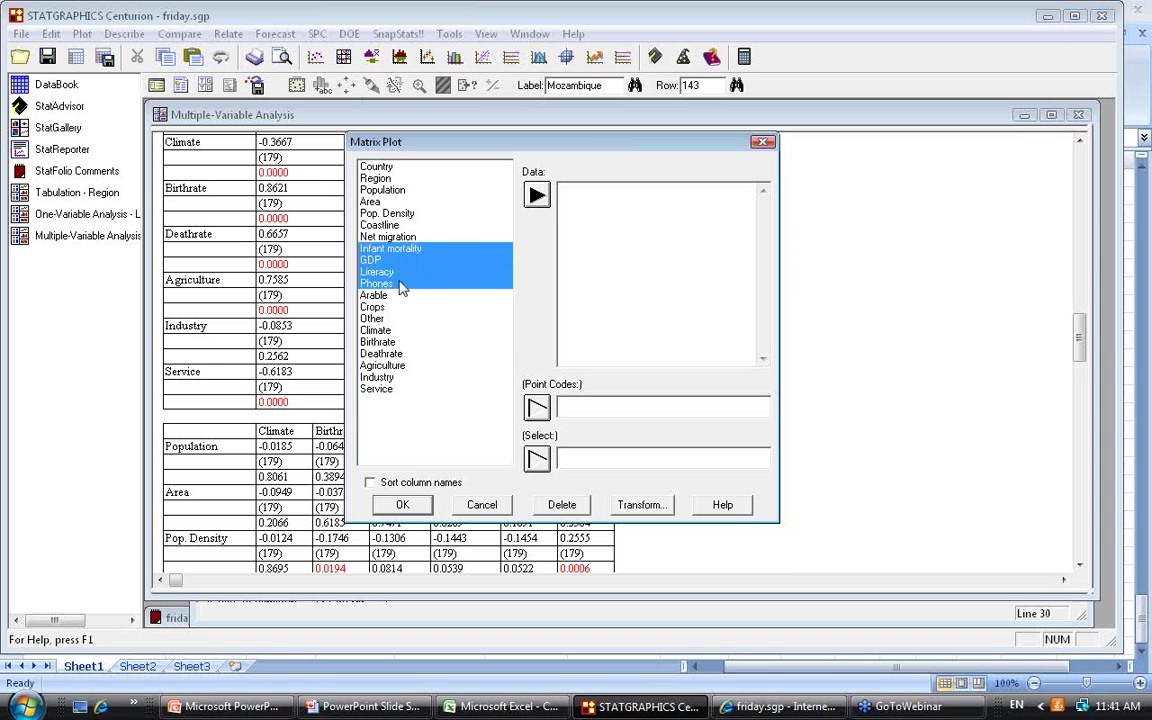
click(537, 198)
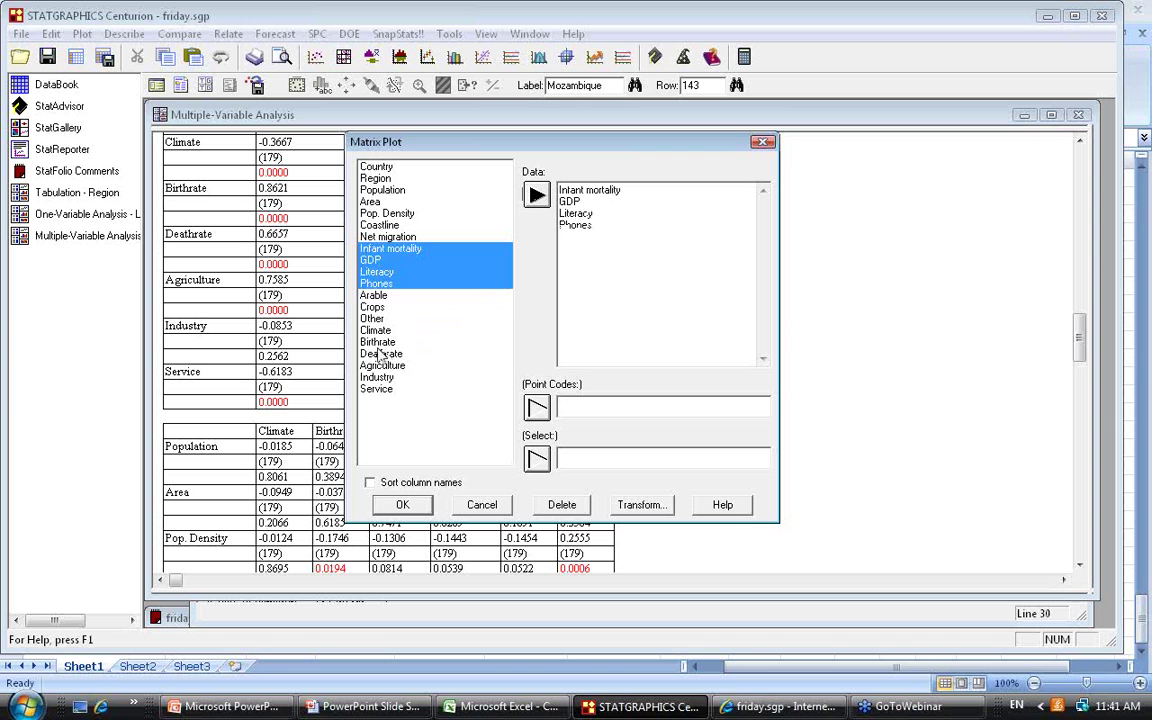
Add Birthrate, Deathrate, Agriculture, Industry and Service to the matrix plot data and generate the plot with all data included
drag(381, 345, 385, 393)
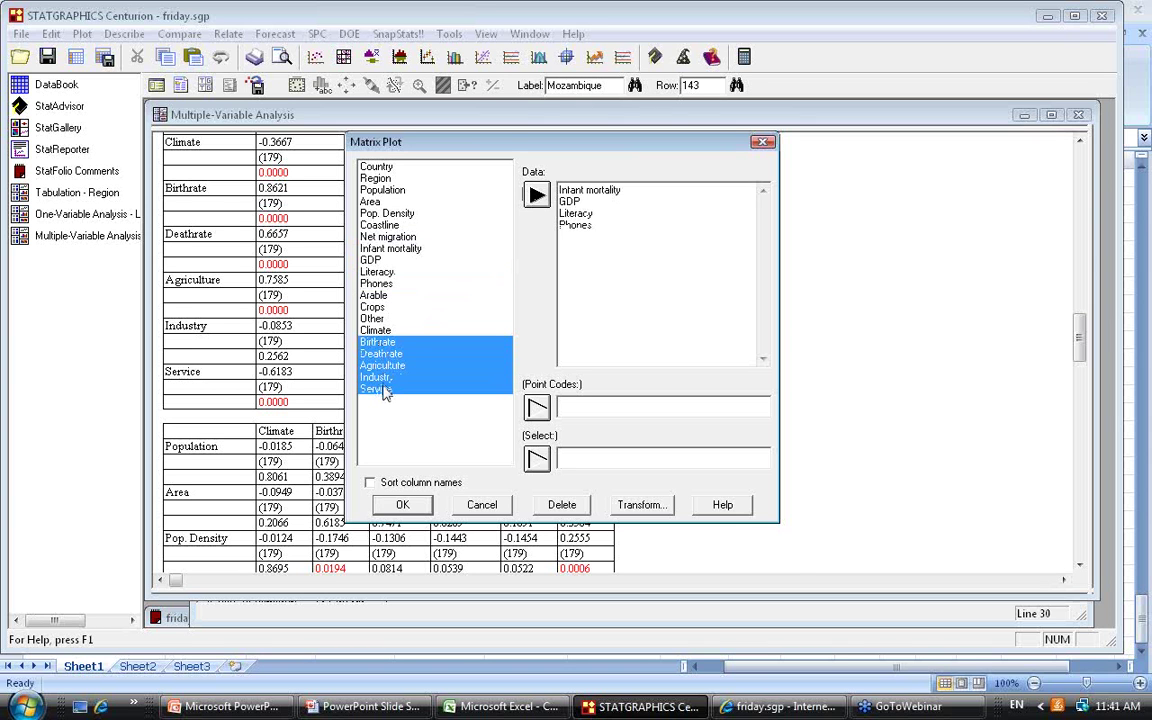
click(528, 199)
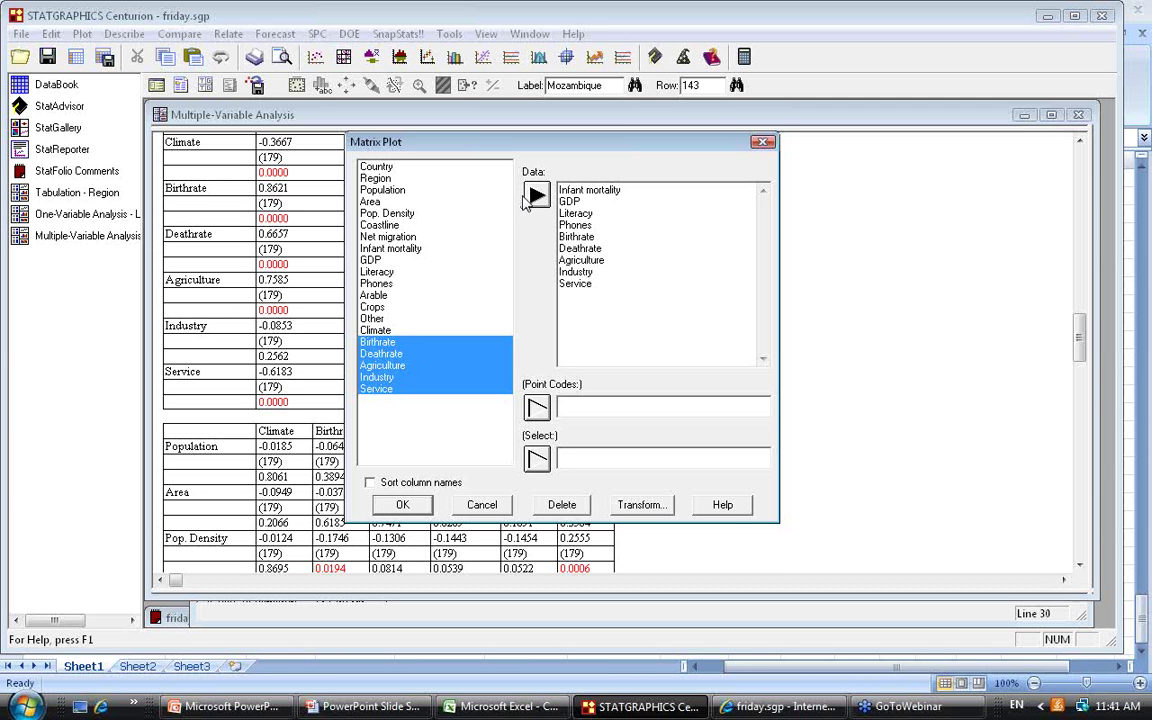
click(403, 505)
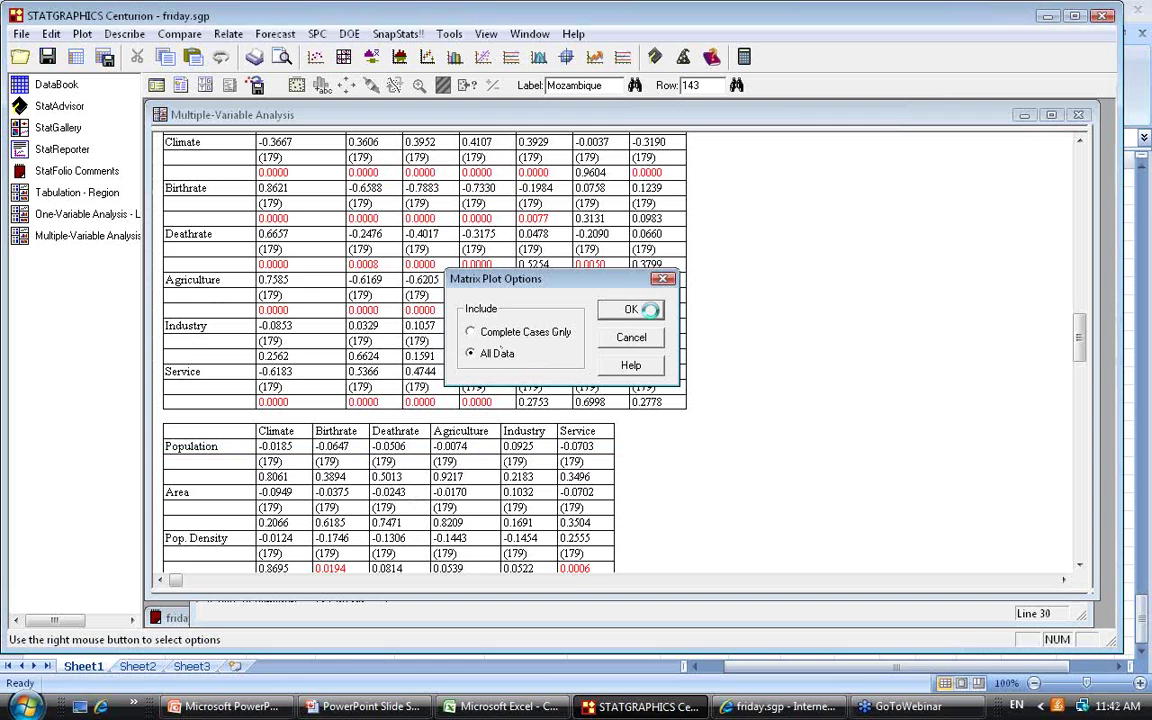
click(632, 311)
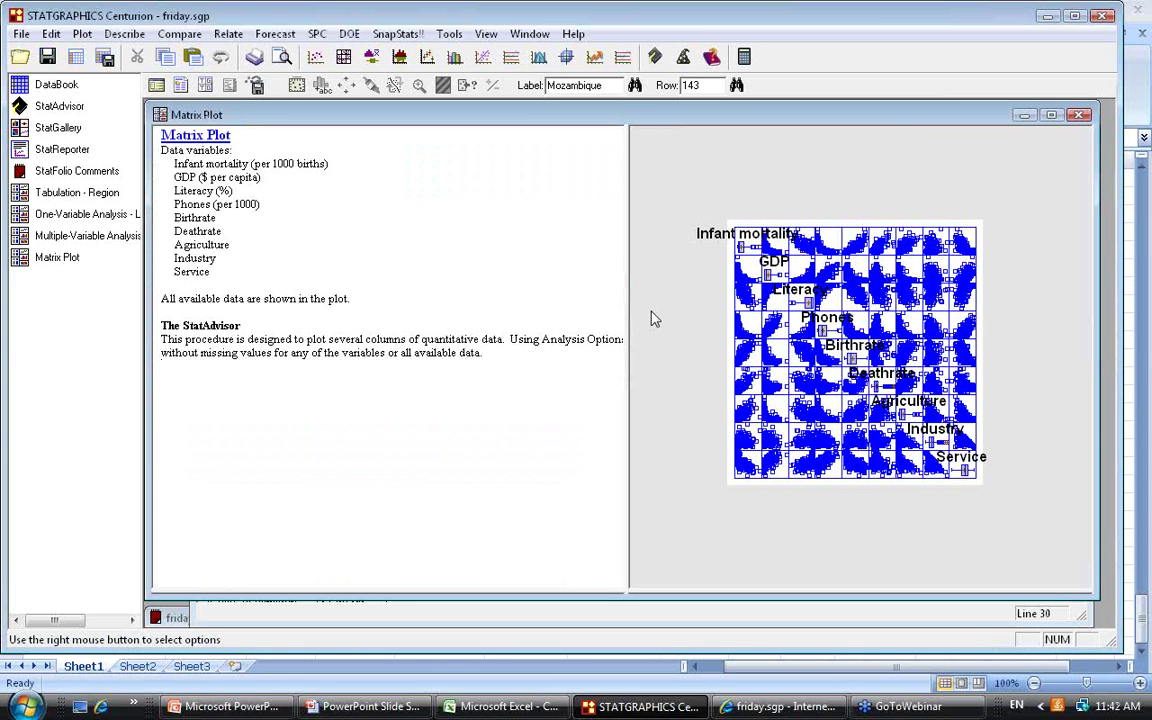
Enlarge the matrix plot's pane and stretch the graph so it nearly fills the analysis window
double_click(885, 156)
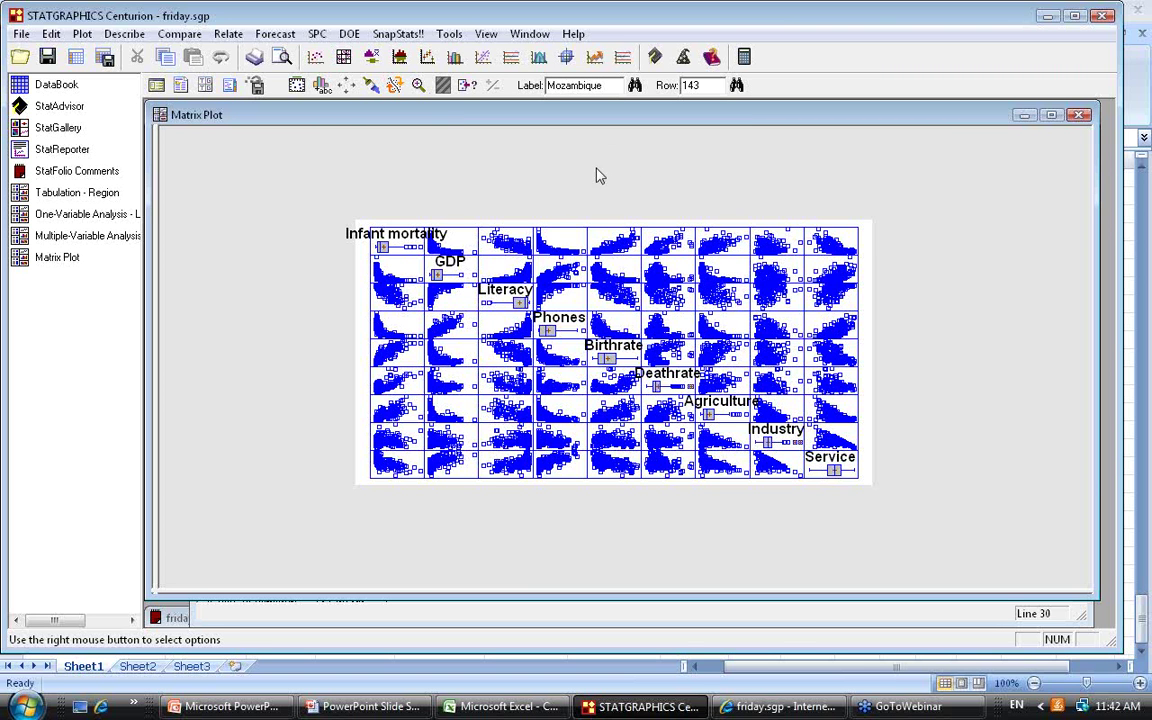
click(572, 242)
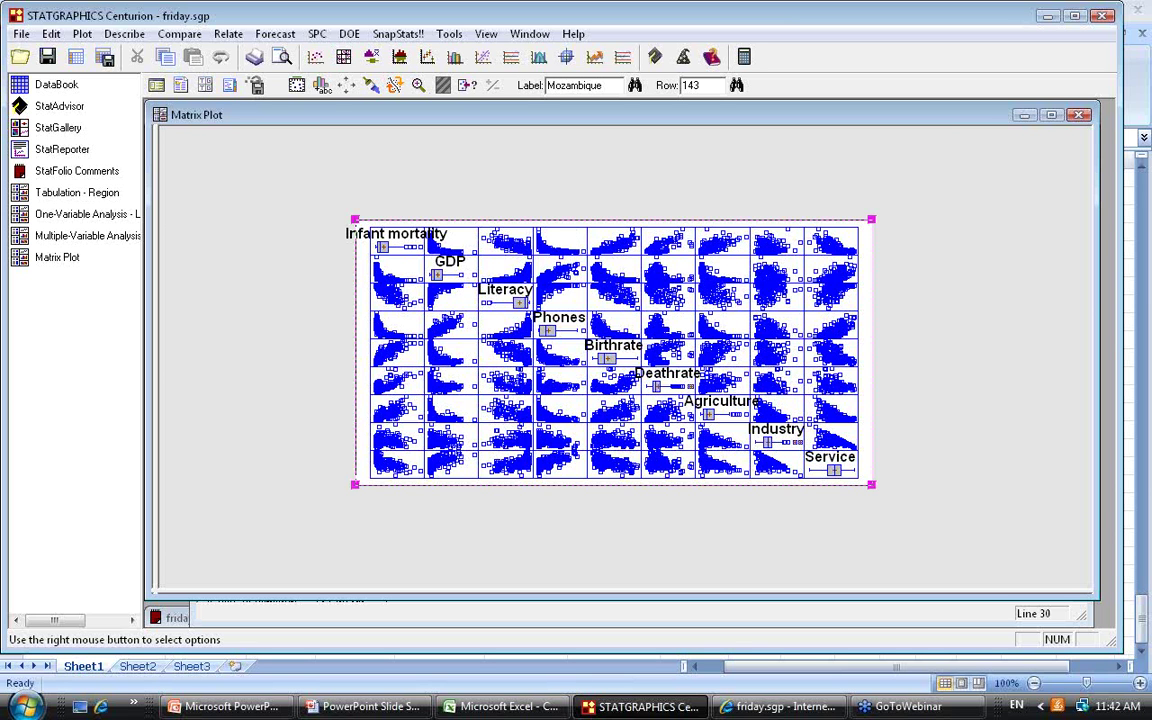
drag(572, 242, 398, 165)
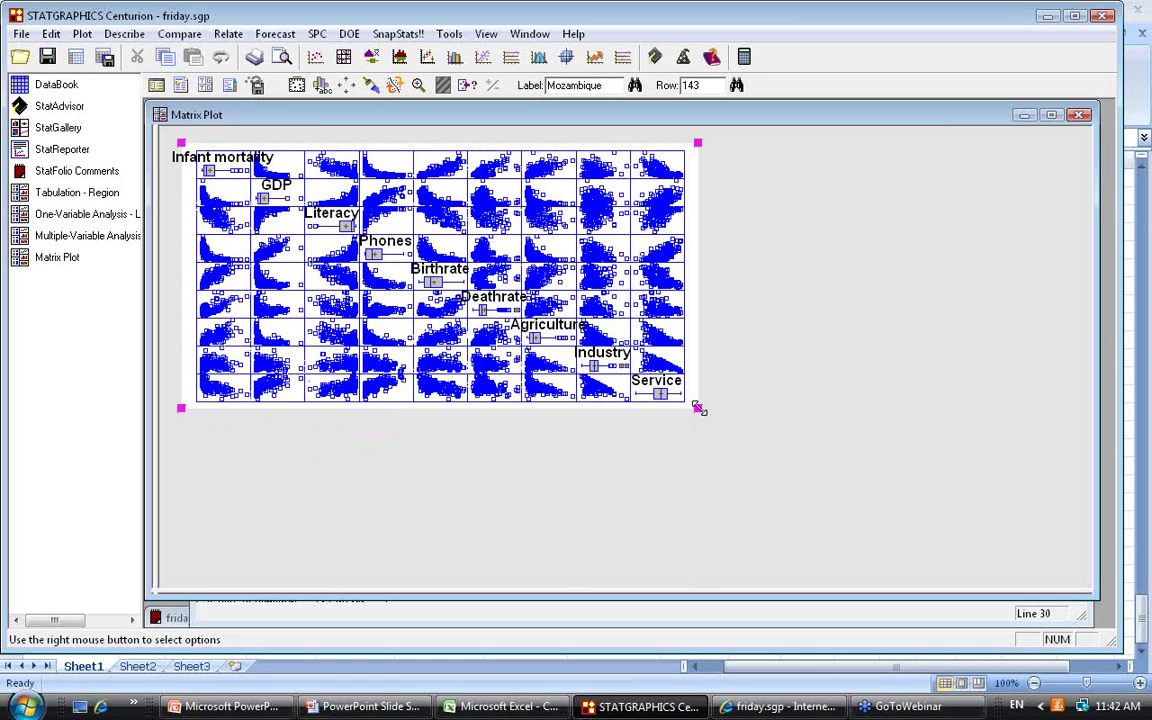
drag(699, 410, 1062, 568)
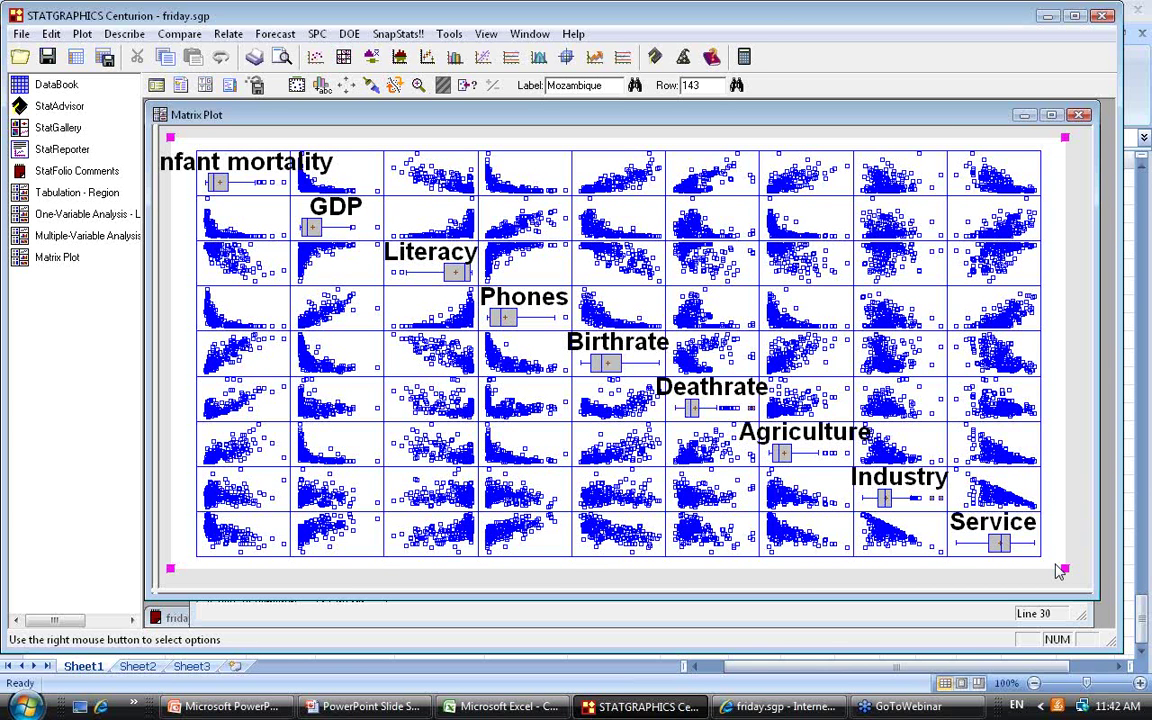
Reduce all fonts of the matrix plot to a size just below 9 in the graphics options
right_click(602, 145)
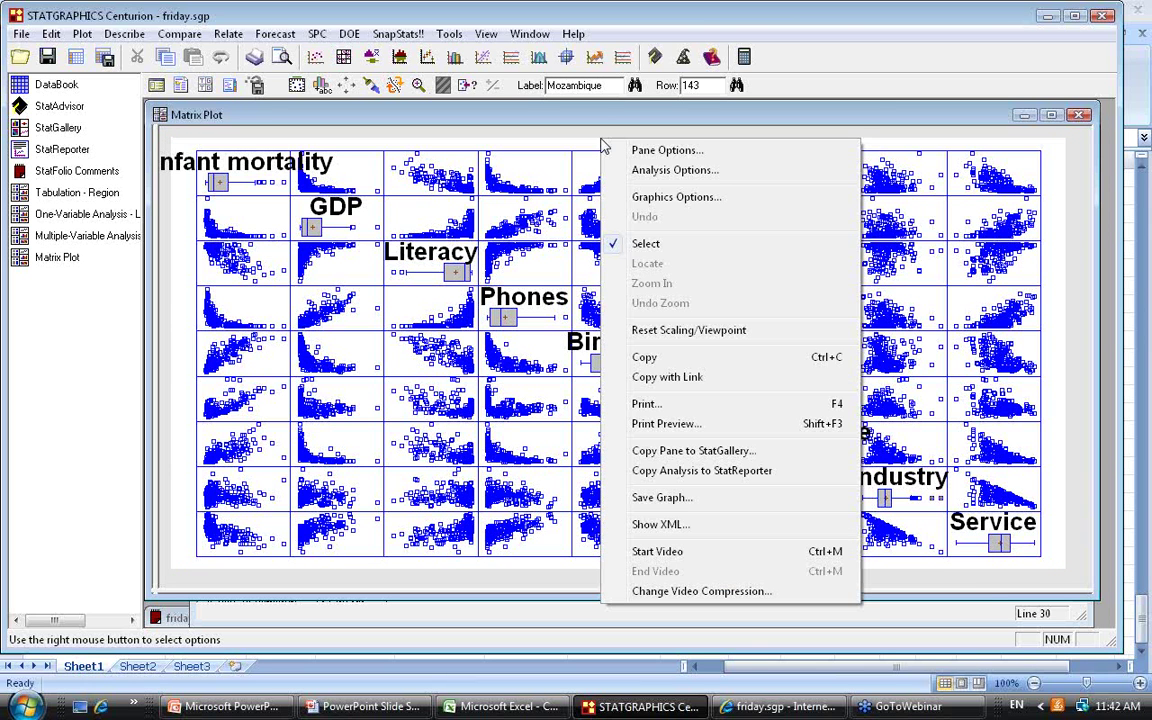
click(676, 197)
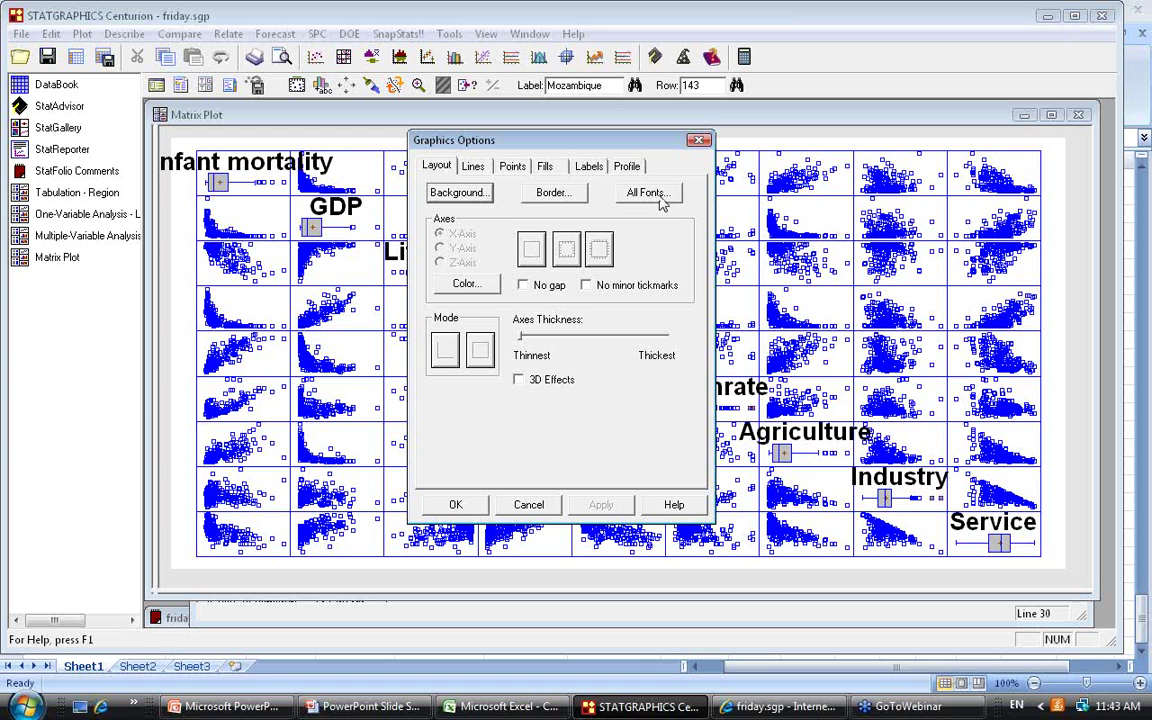
click(658, 198)
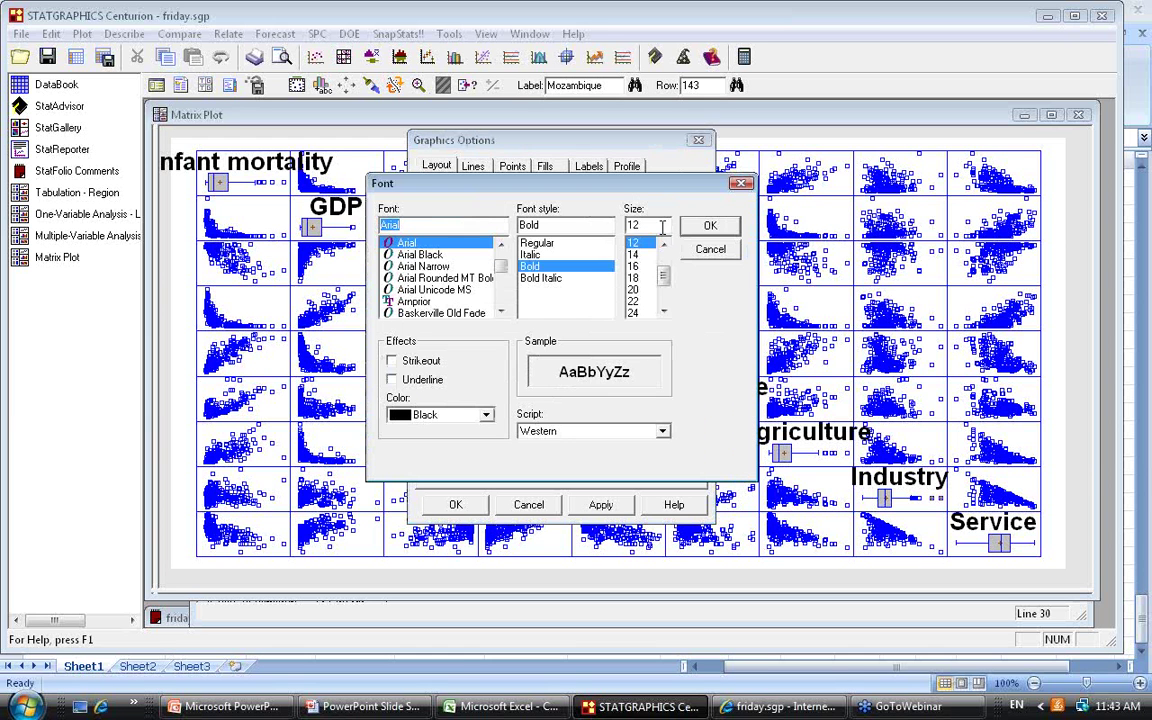
drag(661, 283, 660, 262)
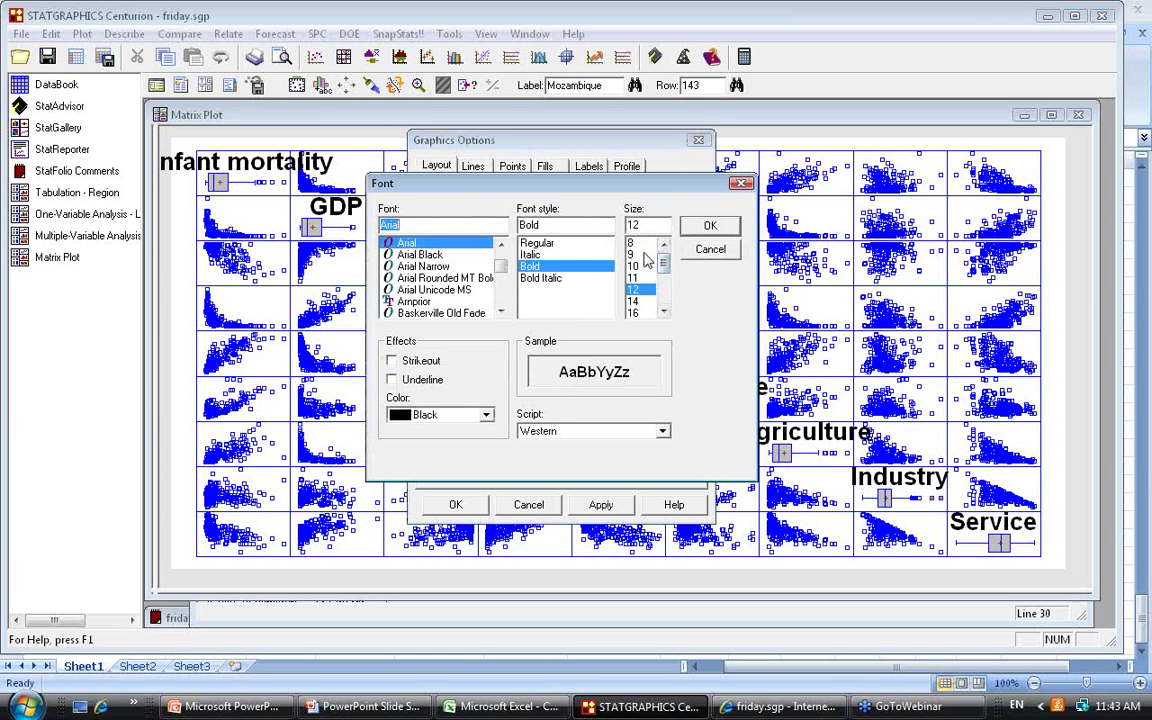
click(633, 266)
click(709, 225)
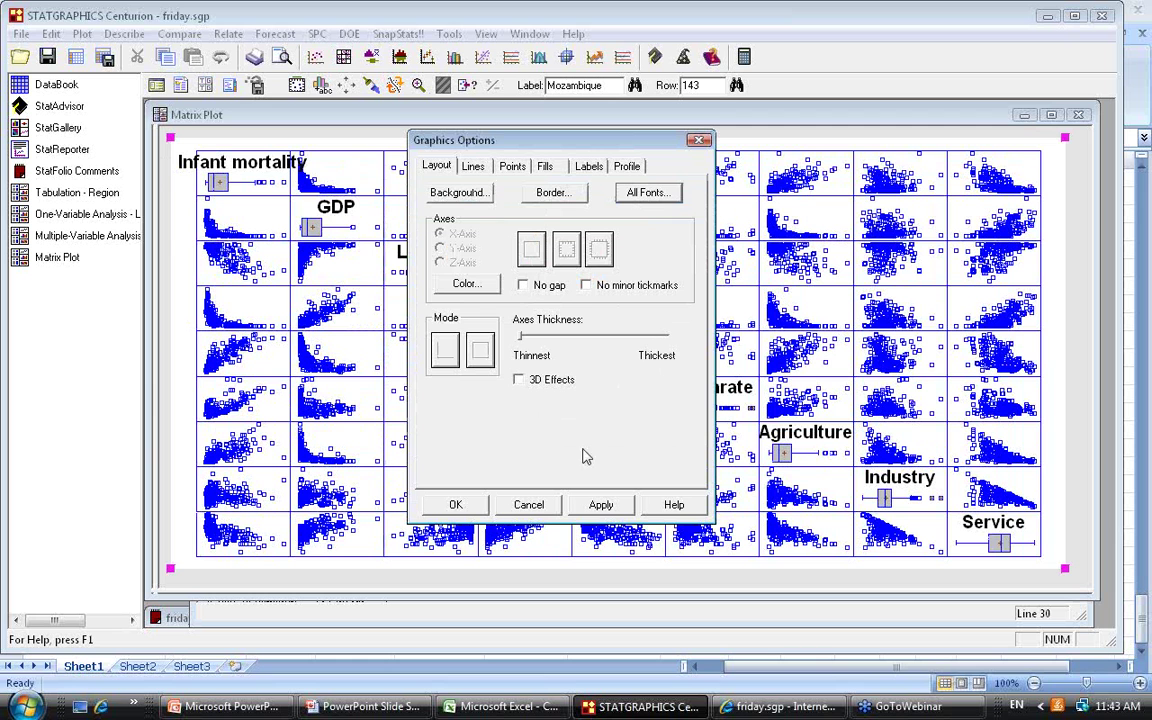
click(648, 193)
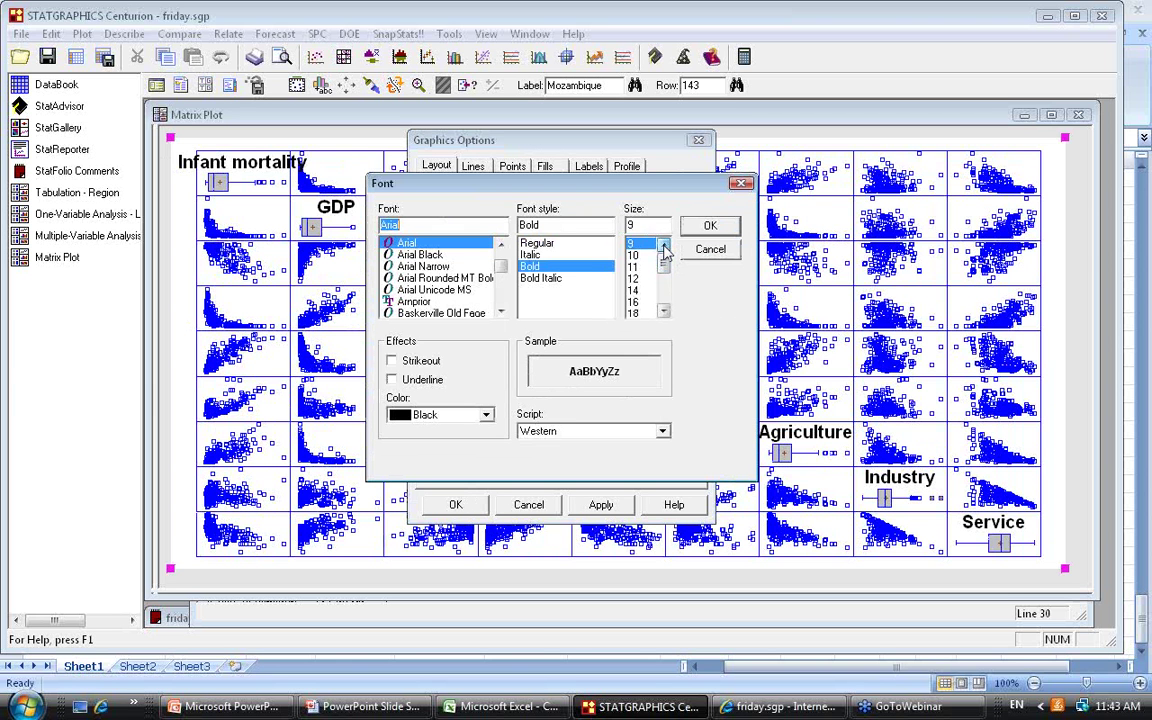
click(663, 244)
click(730, 229)
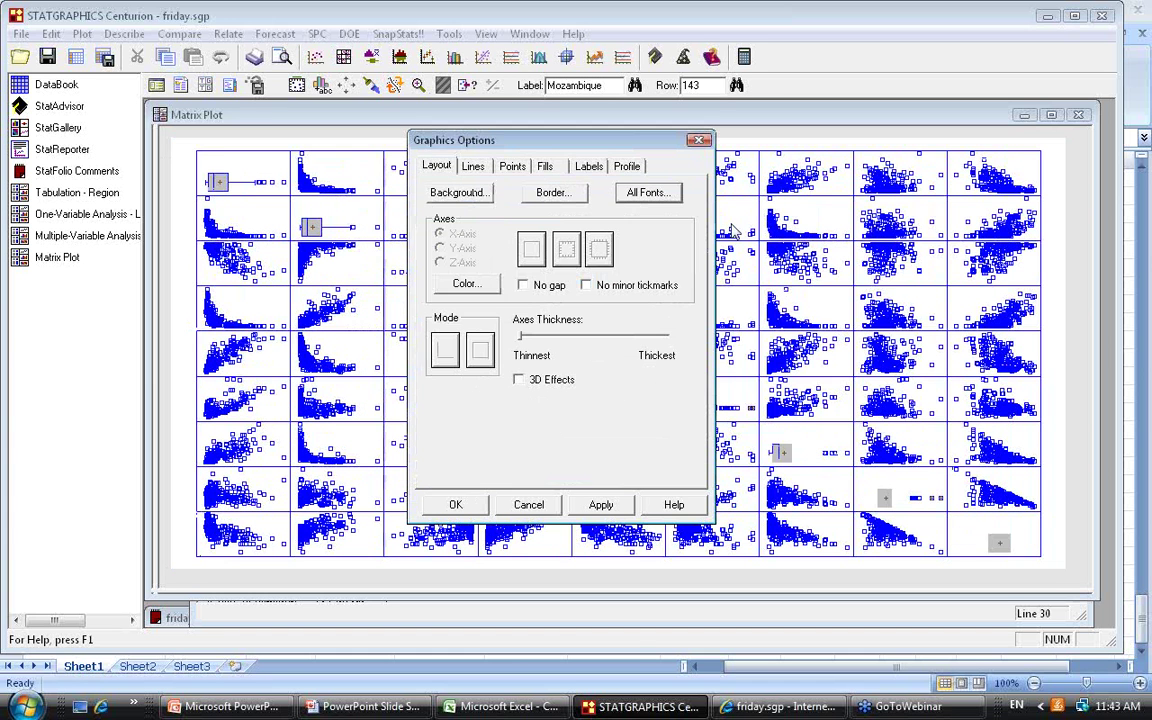
click(484, 504)
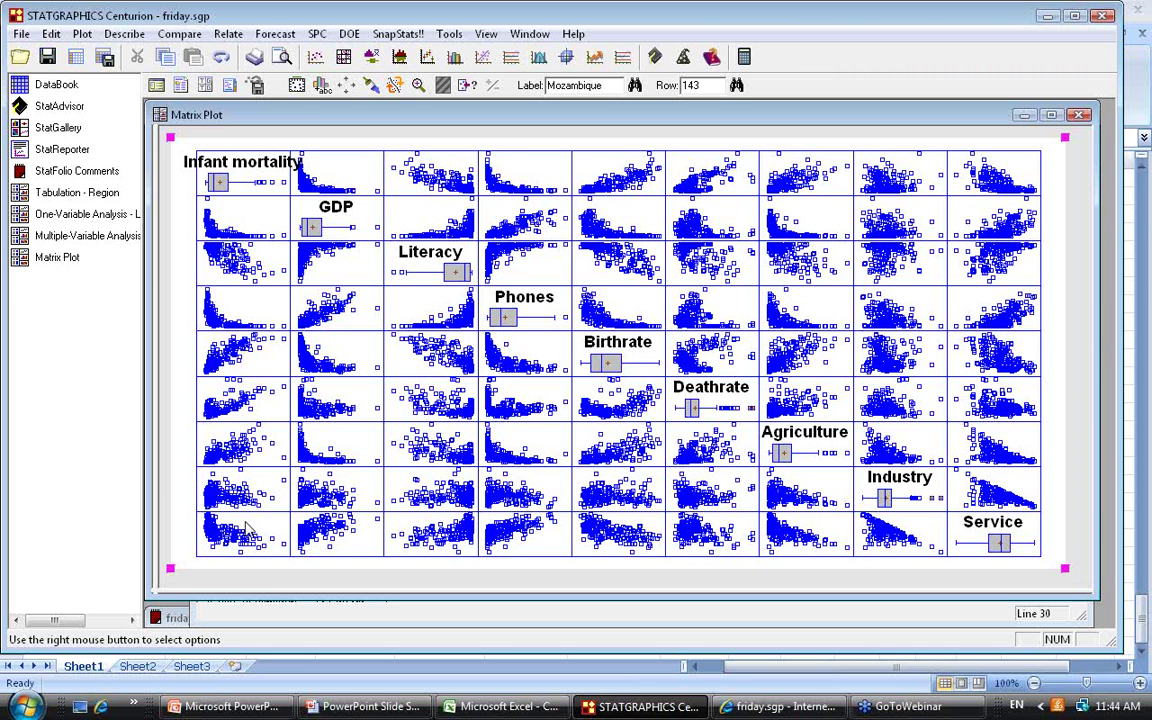
Add Robust Lowess smoothing with a 50% smoothing fraction to the scatterplots in the matrix plot
click(396, 86)
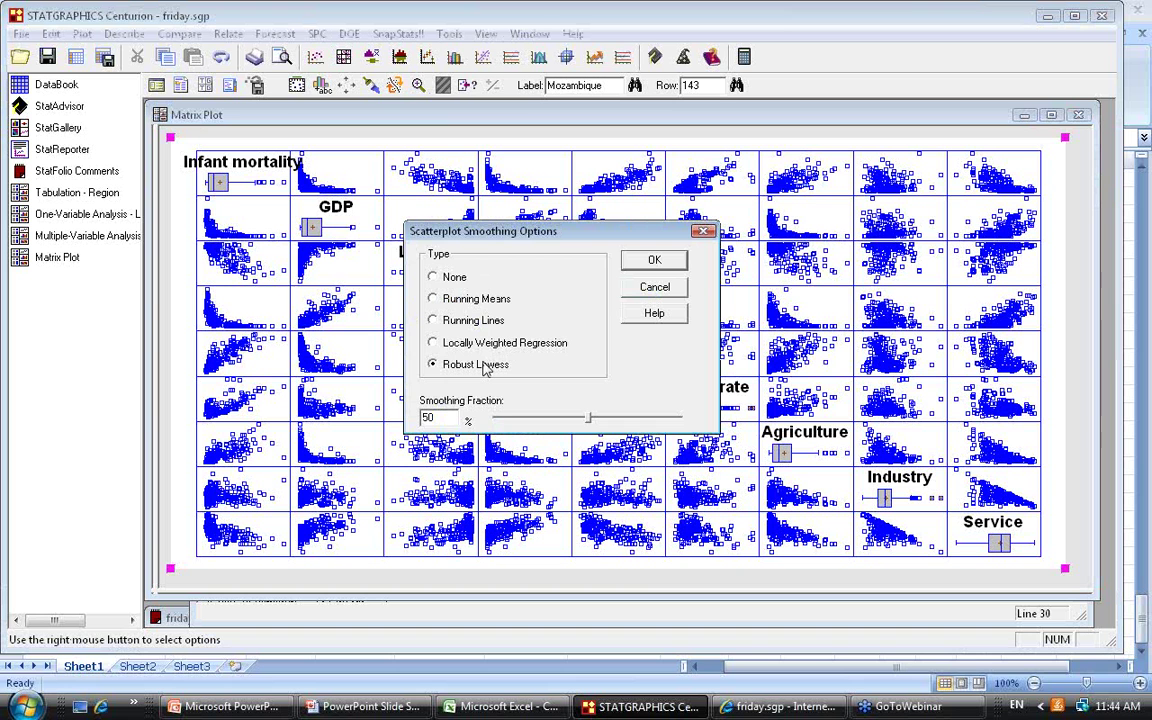
drag(546, 231, 943, 21)
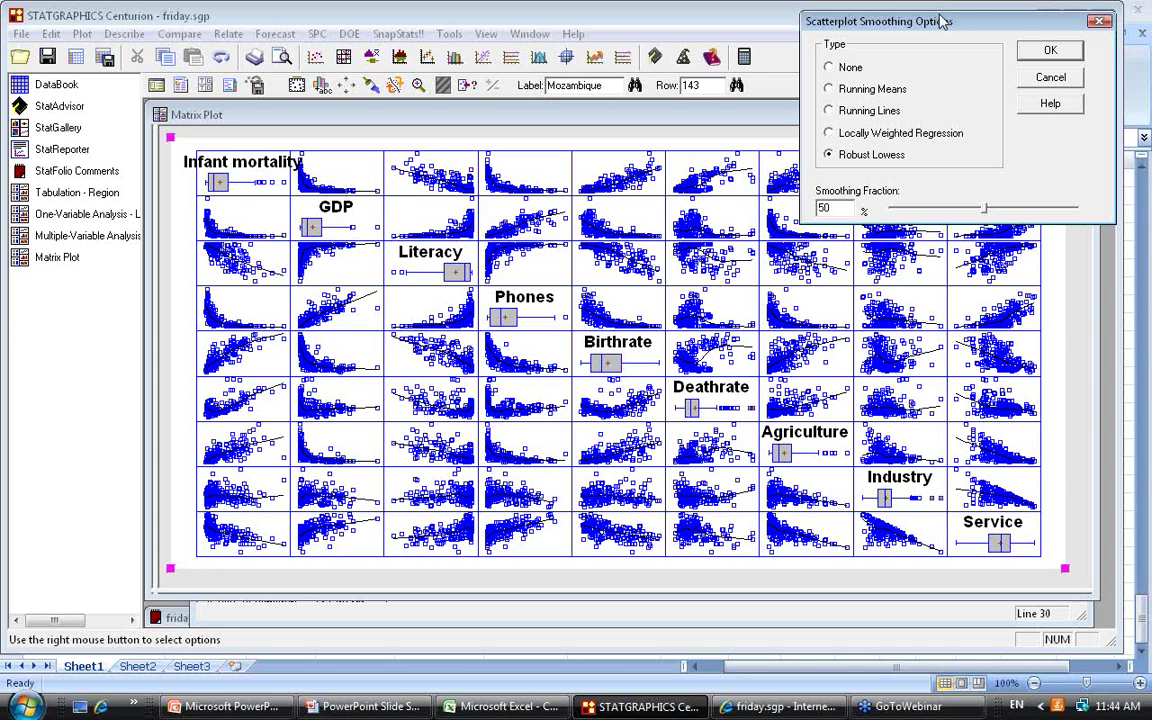
click(1052, 51)
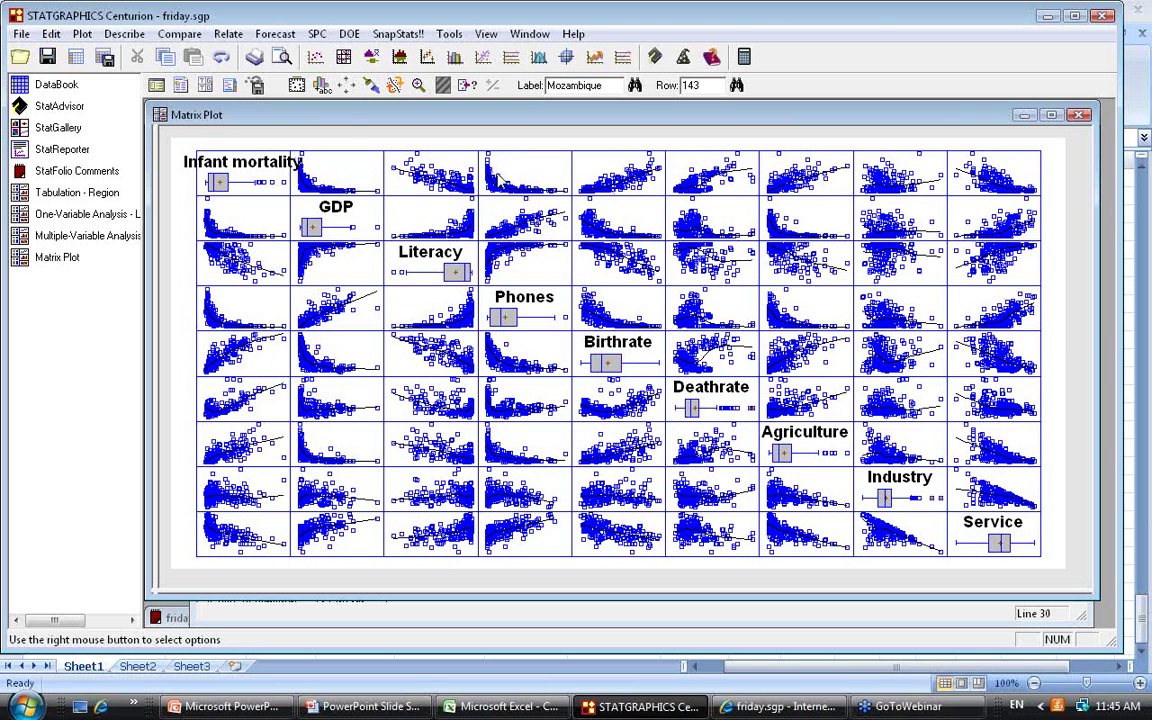
Change the matrix plot's input data to use LOG(GDP) and LOG(Phones) in place of GDP and Phones
click(156, 88)
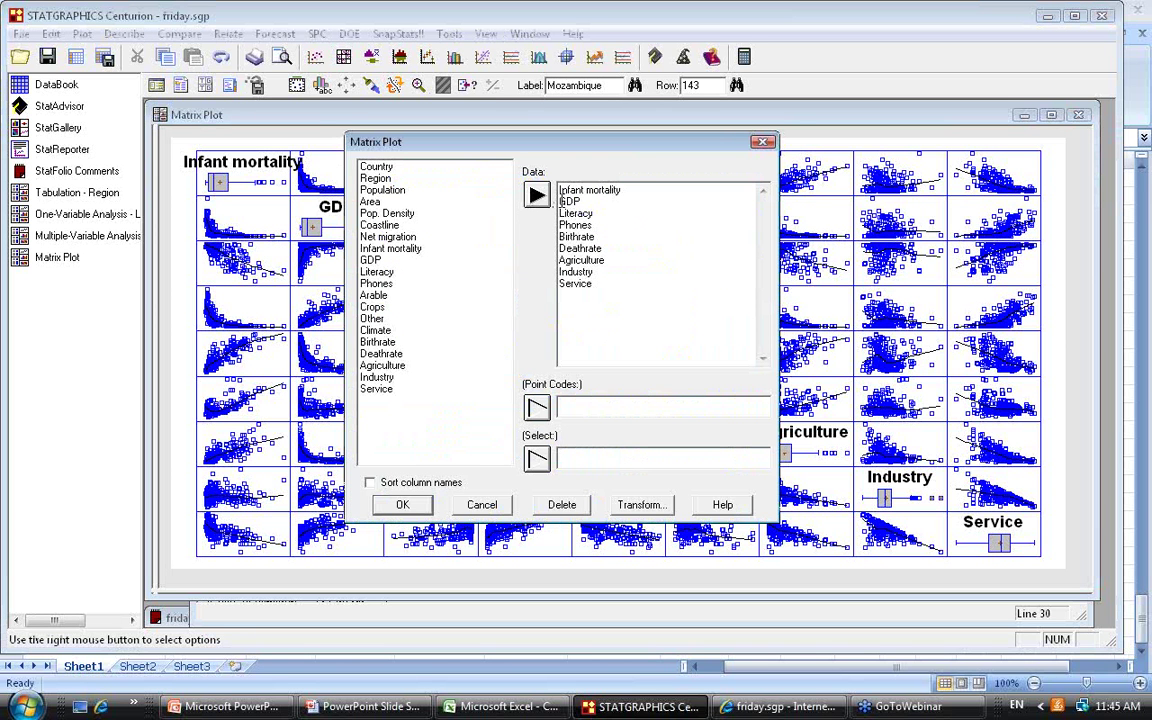
click(561, 201)
text(LOG()
click(606, 204)
text())
click(559, 225)
text(LOG)
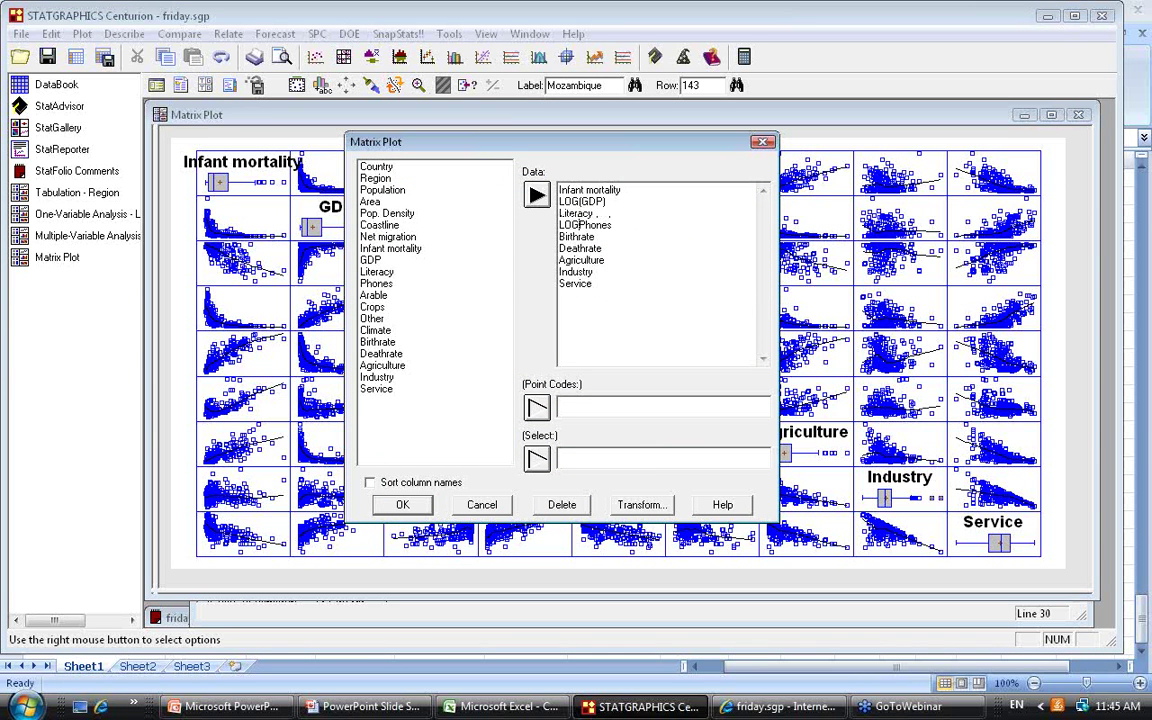
text(()
click(633, 224)
text())
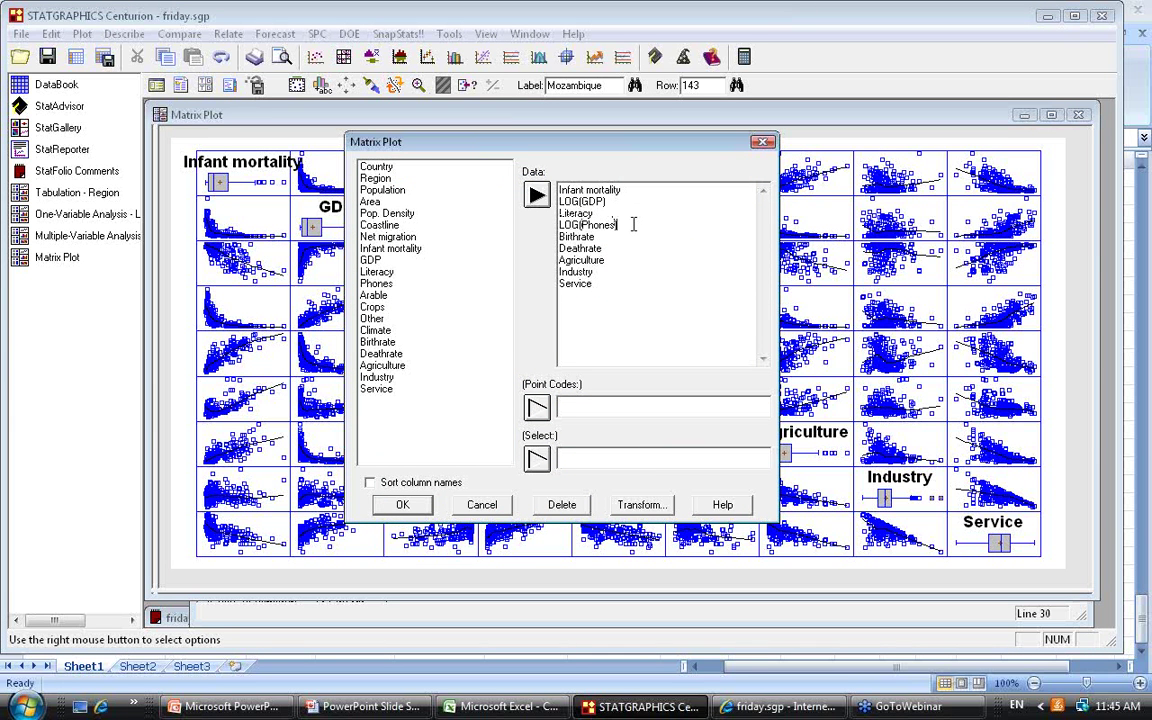
click(403, 505)
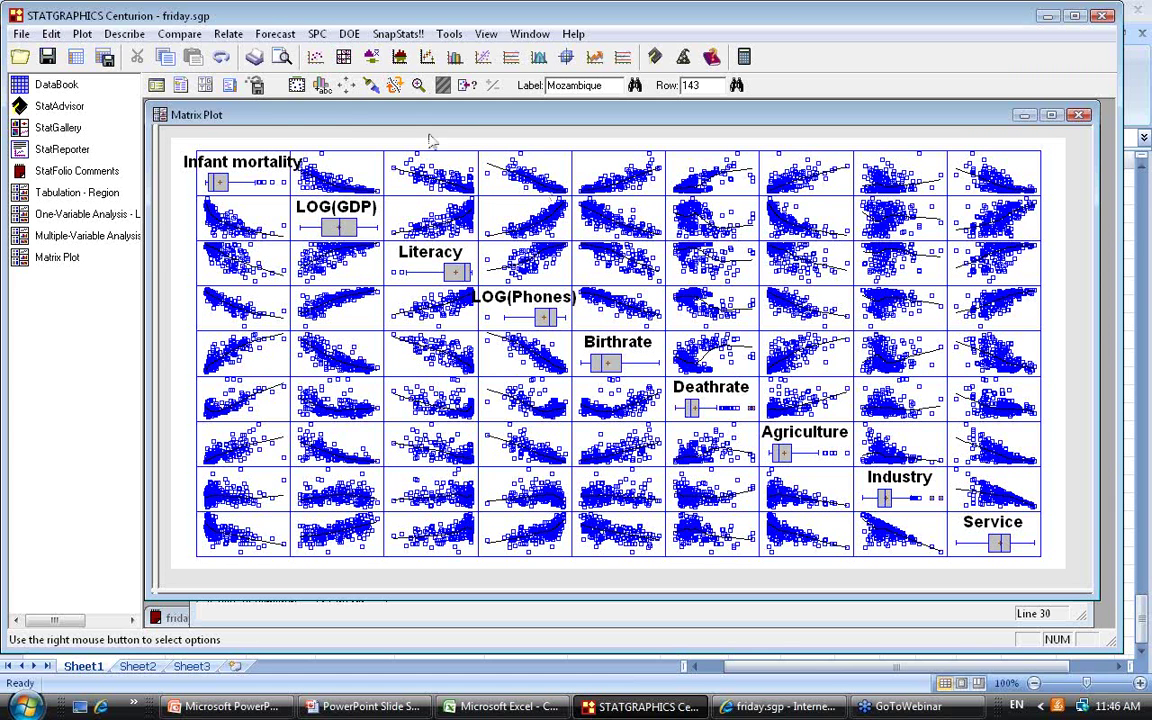
Create an X-Y-Z scatterplot with Infant mortality as Z, LOG(GDP) as X and Literacy as Y, keeping the default tables and graphs
click(86, 35)
mouse_move(106, 56)
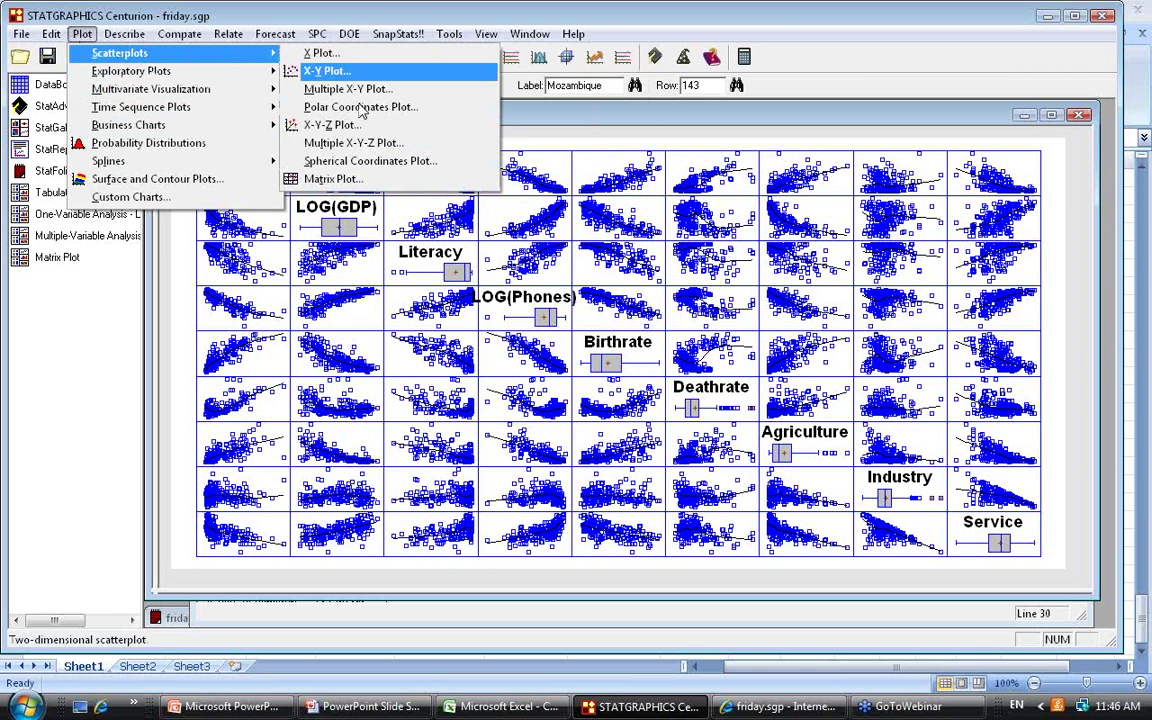
click(340, 125)
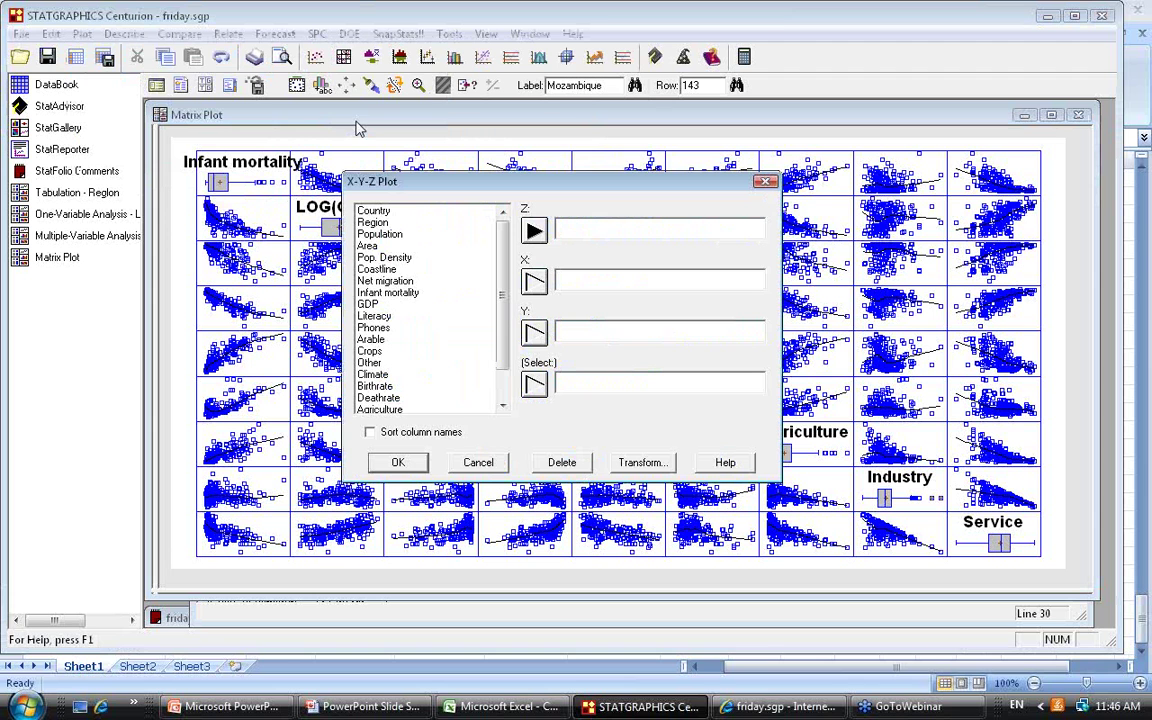
click(375, 292)
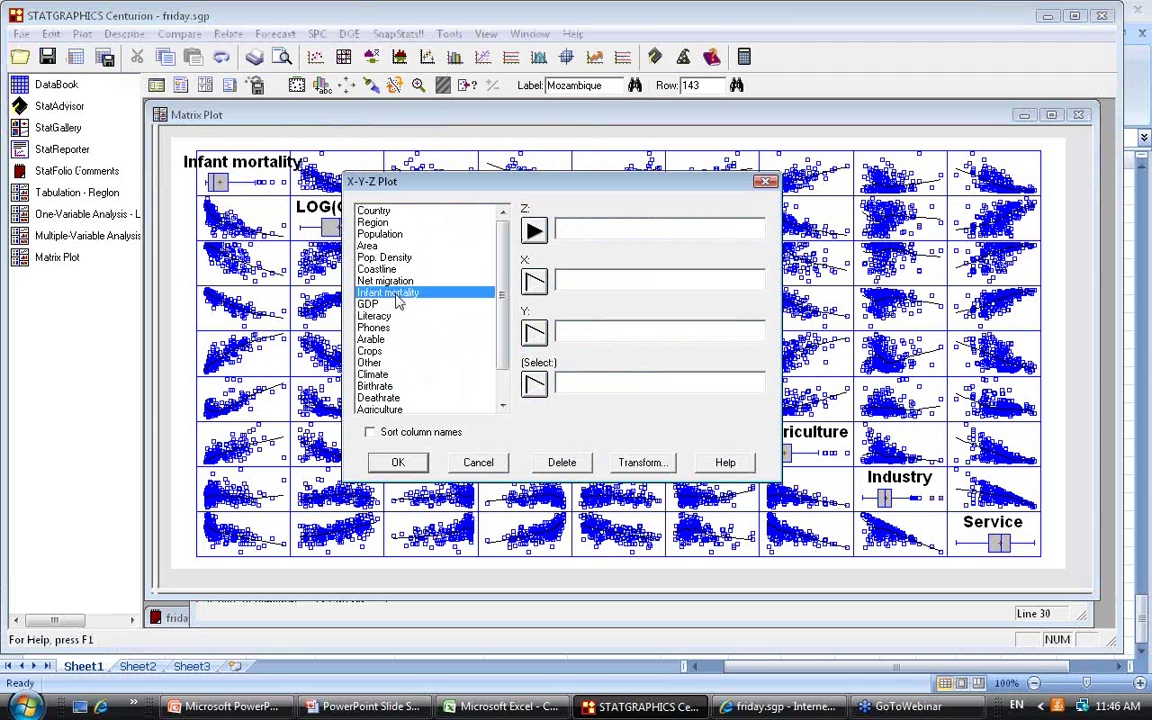
click(537, 237)
click(577, 281)
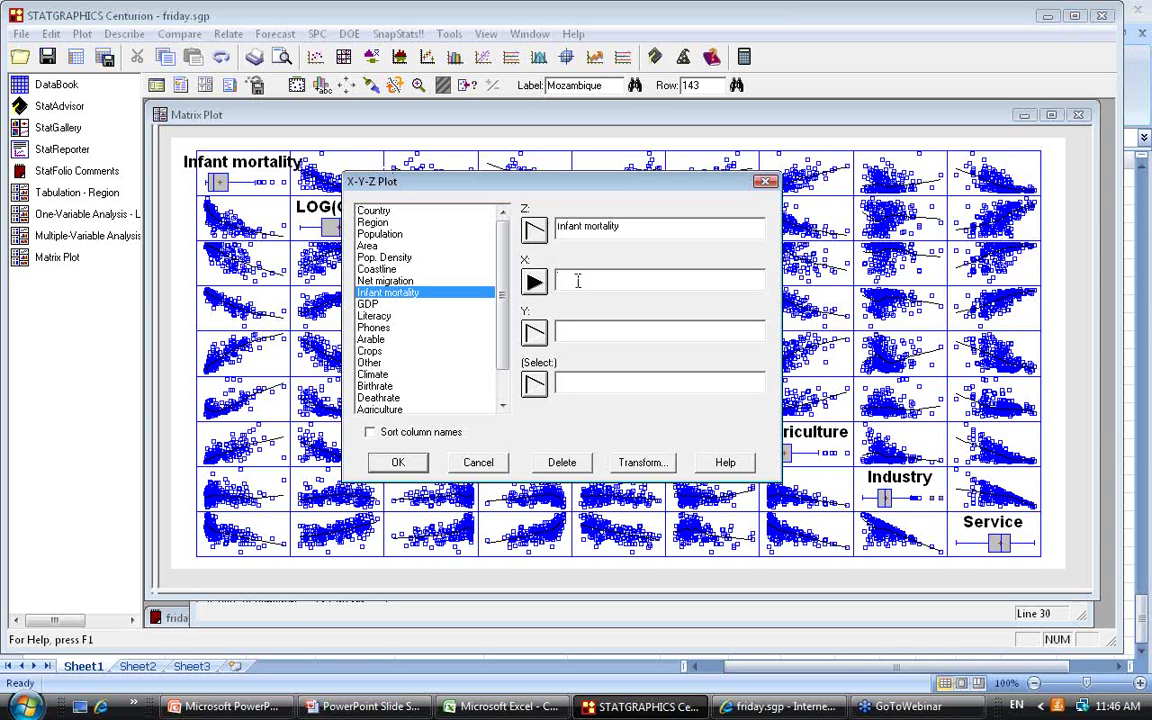
text(LOG(GDP))
click(378, 316)
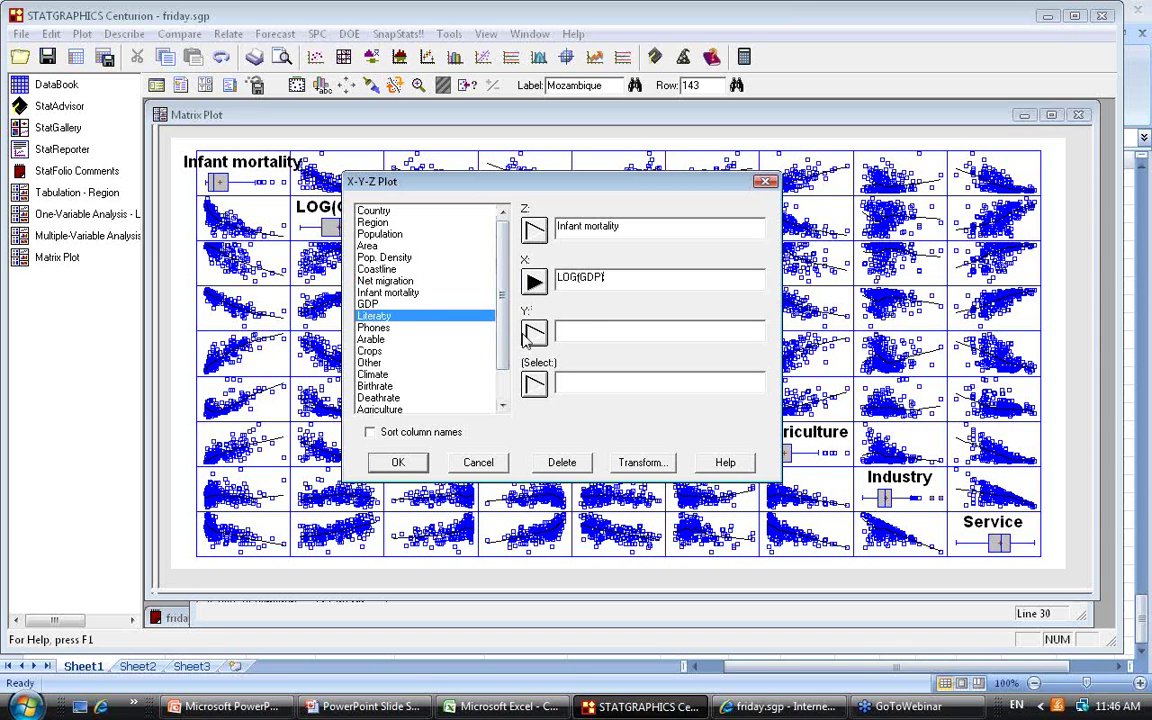
double_click(476, 315)
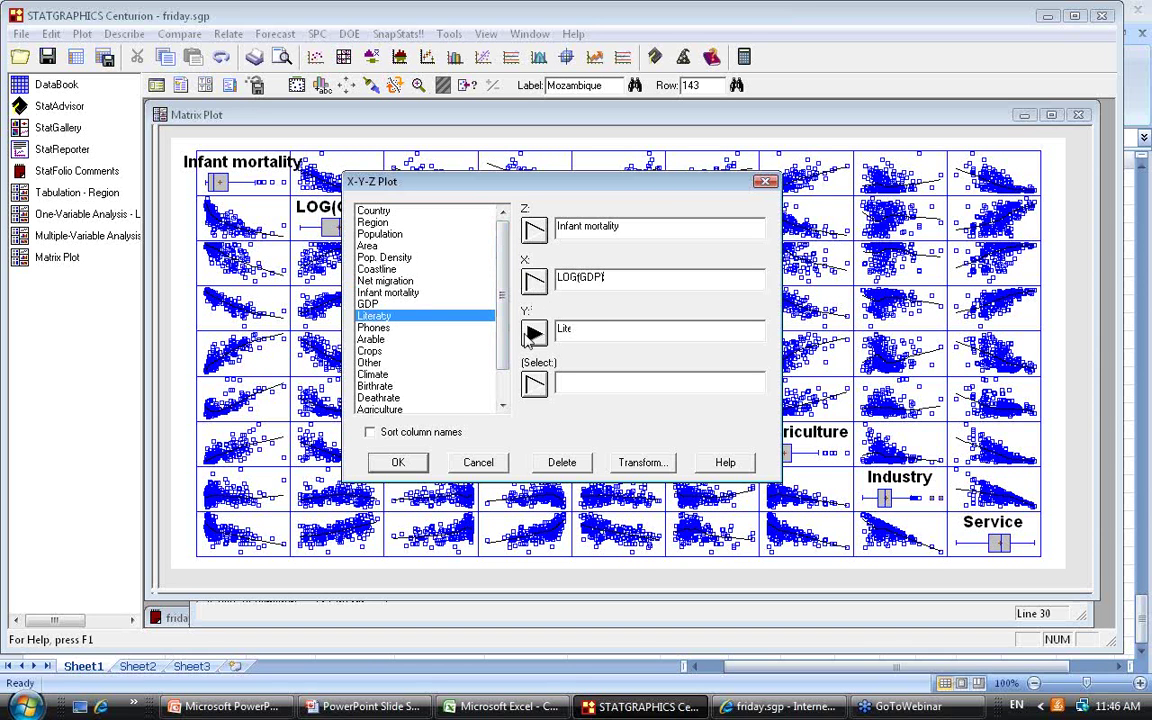
click(398, 463)
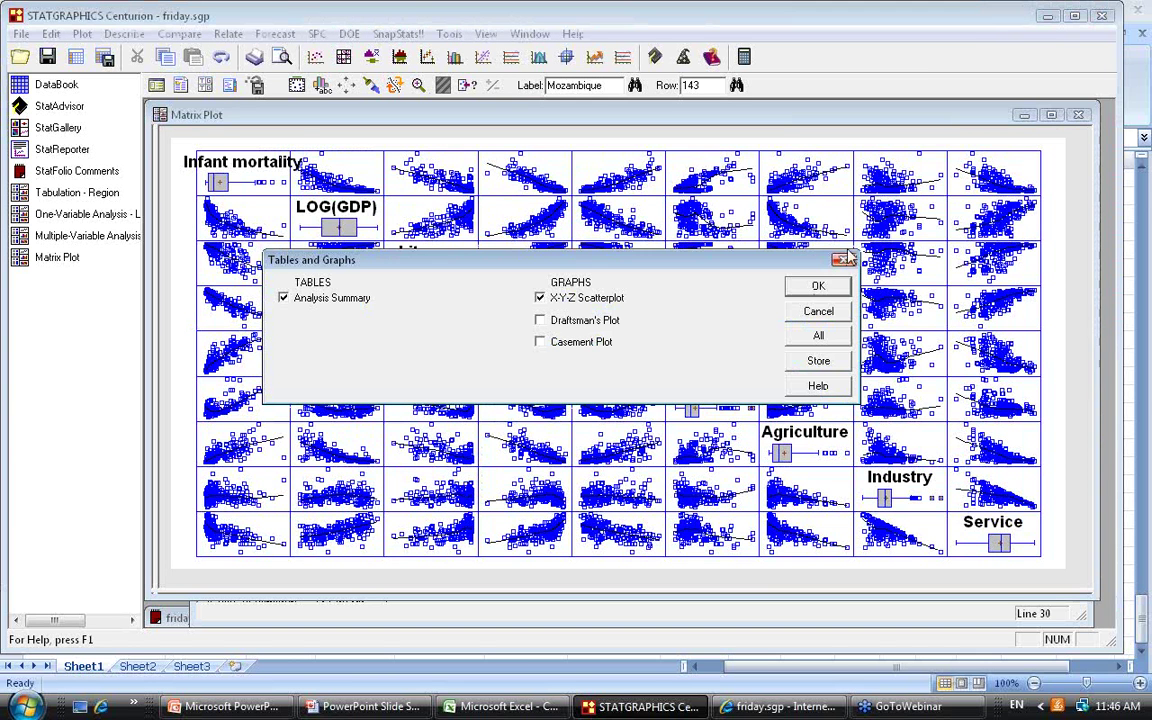
click(818, 289)
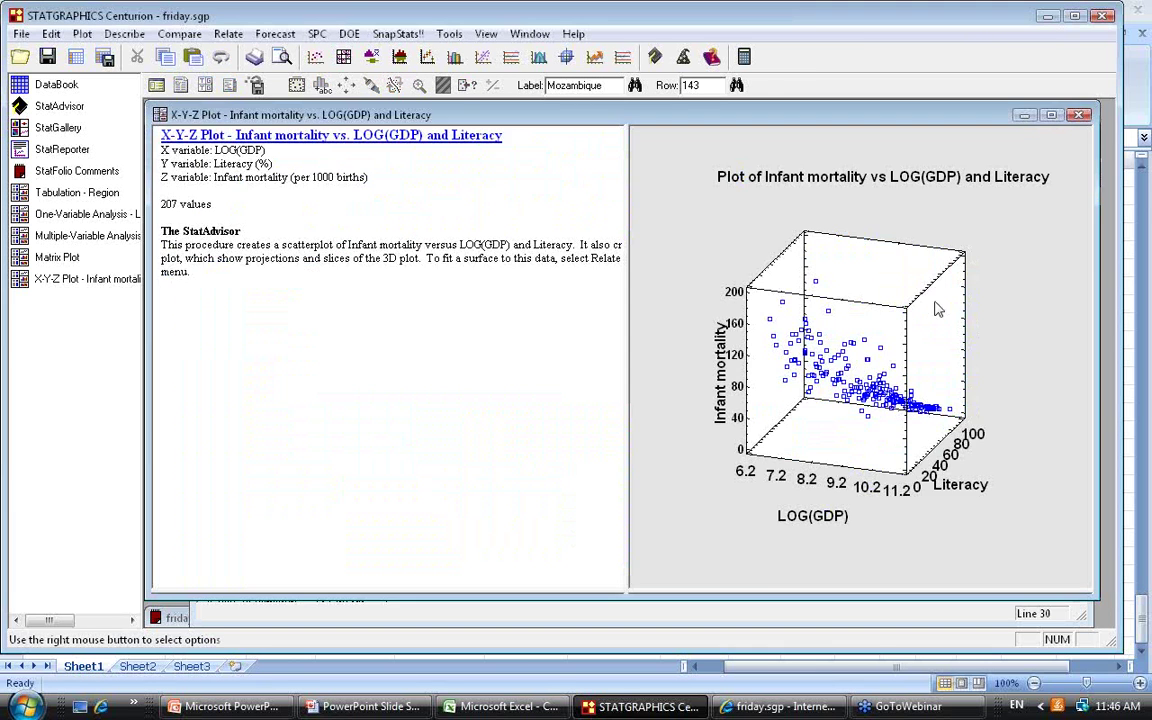
Enlarge the 3D scatterplot's pane and rotate and tilt the plot to view the points from different angles
double_click(1022, 326)
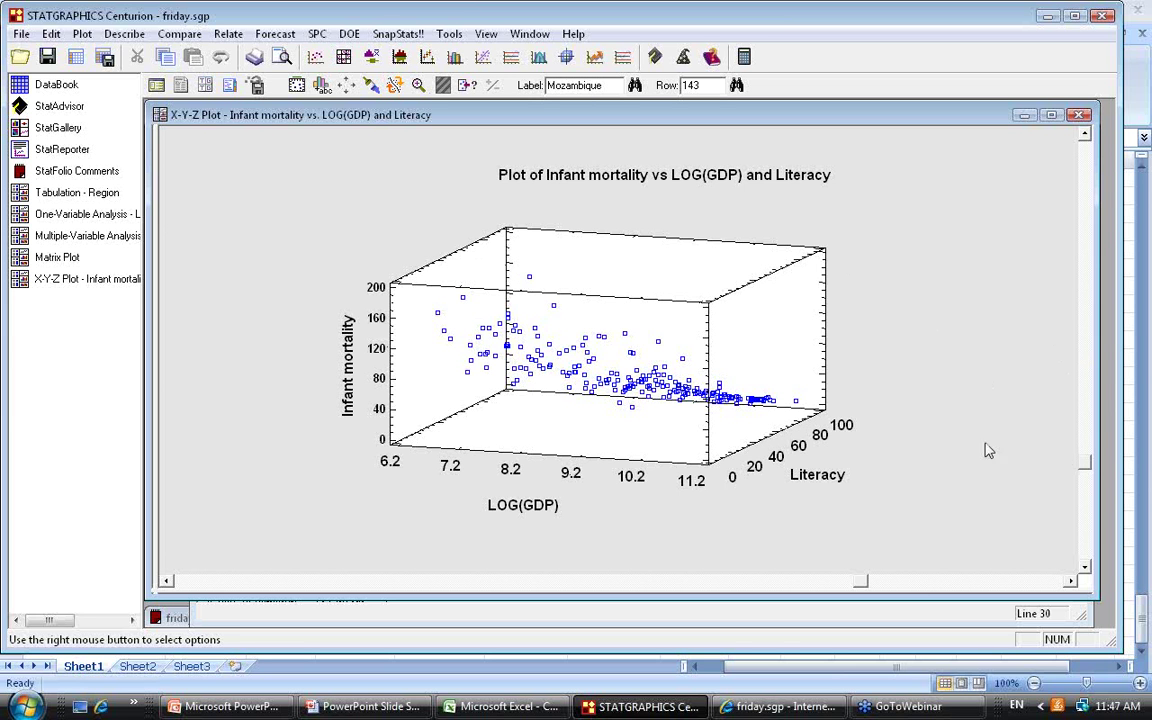
click(787, 580)
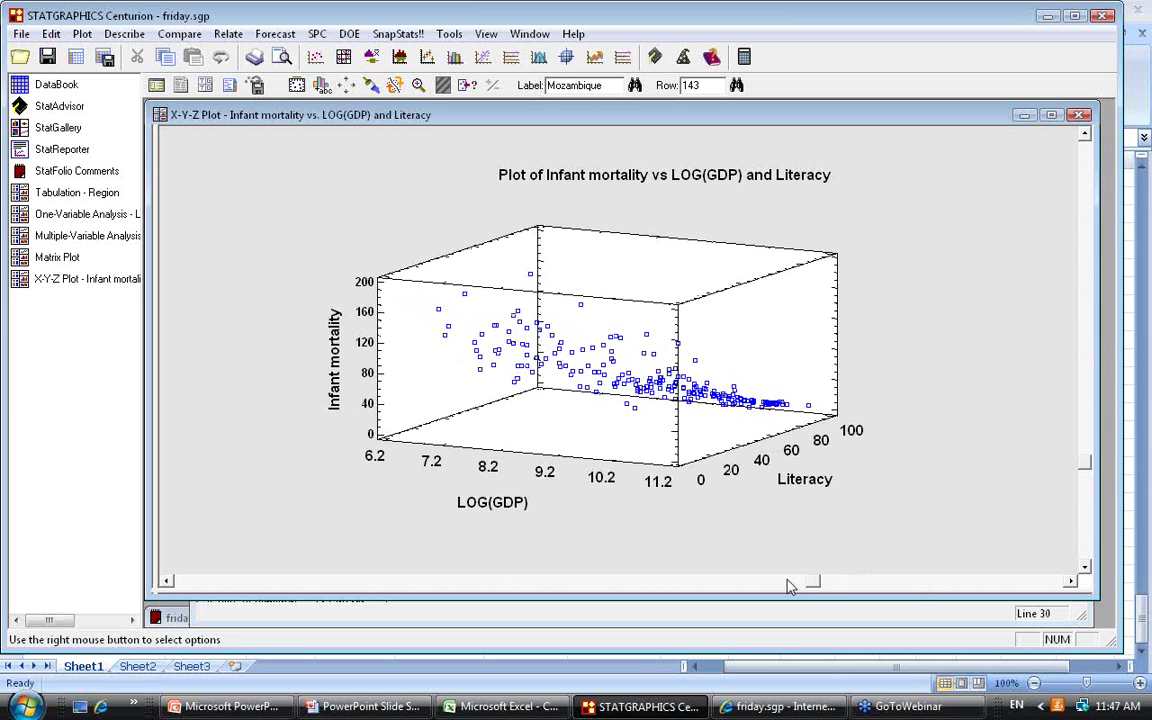
mouse_move(788, 585)
mouse_down()
mouse_move(417, 563)
mouse_move(645, 563)
mouse_move(275, 571)
mouse_move(879, 584)
mouse_move(643, 592)
mouse_move(393, 576)
mouse_move(717, 586)
mouse_move(666, 594)
mouse_move(332, 568)
mouse_move(792, 575)
mouse_up()
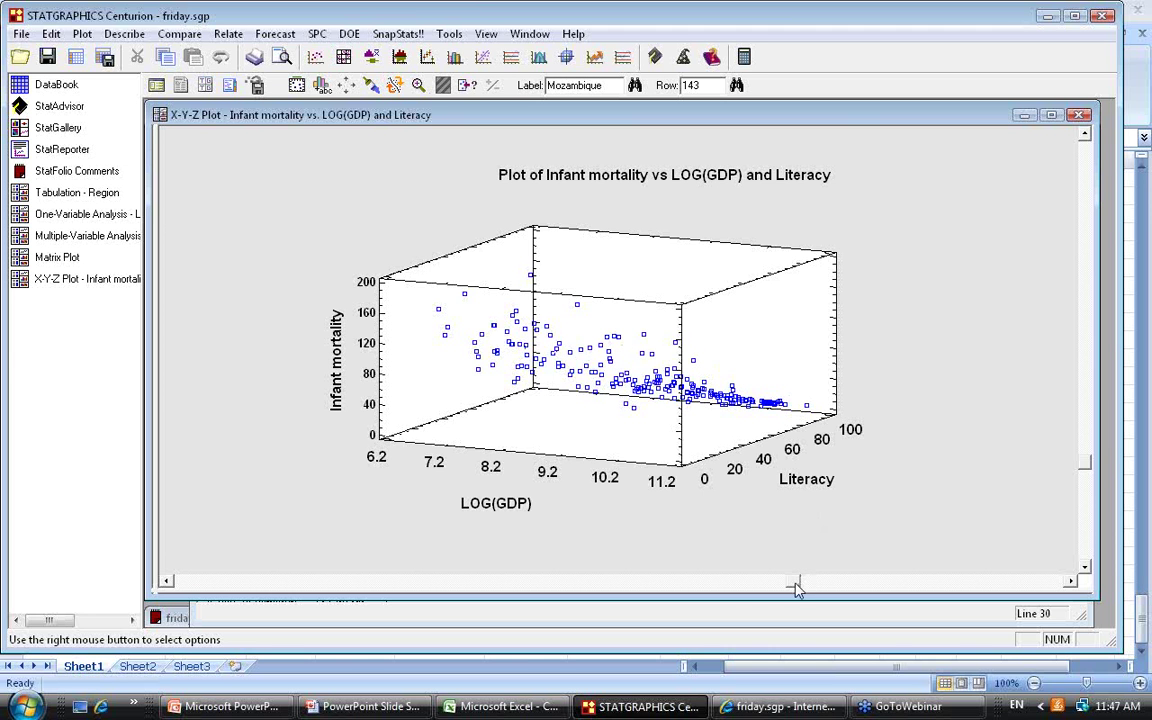
drag(796, 581, 255, 579)
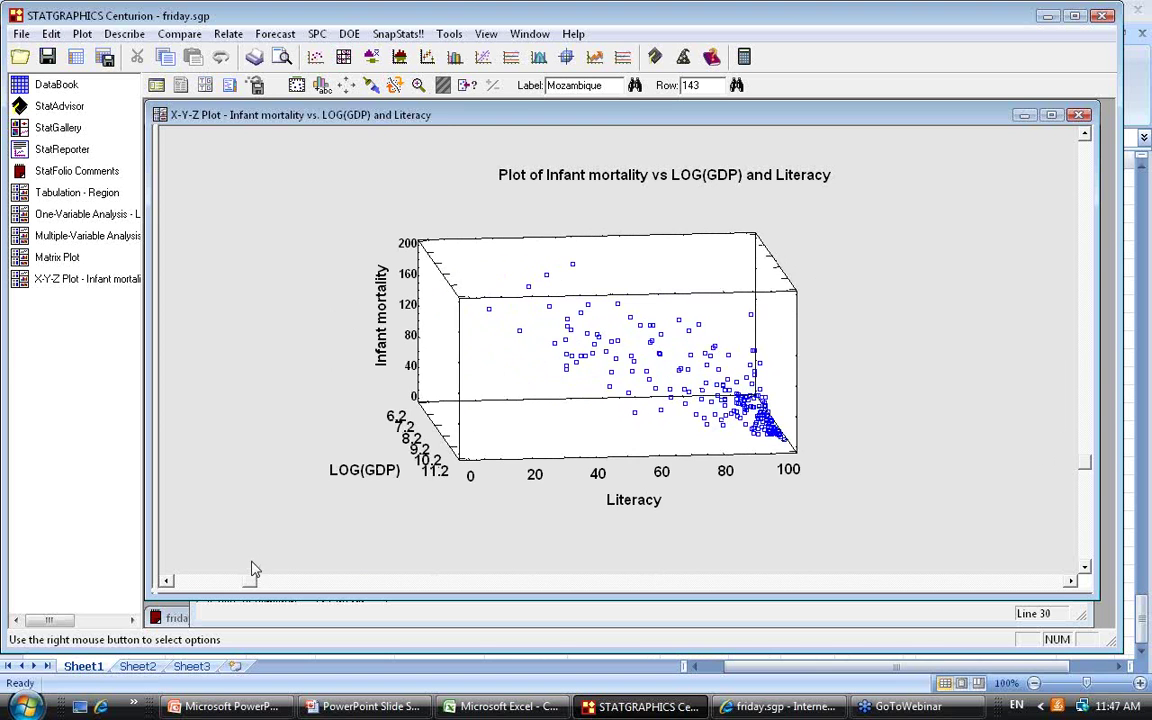
mouse_move(1083, 463)
mouse_down()
mouse_move(1078, 250)
mouse_move(1107, 338)
mouse_move(1084, 453)
mouse_up()
drag(262, 587, 560, 578)
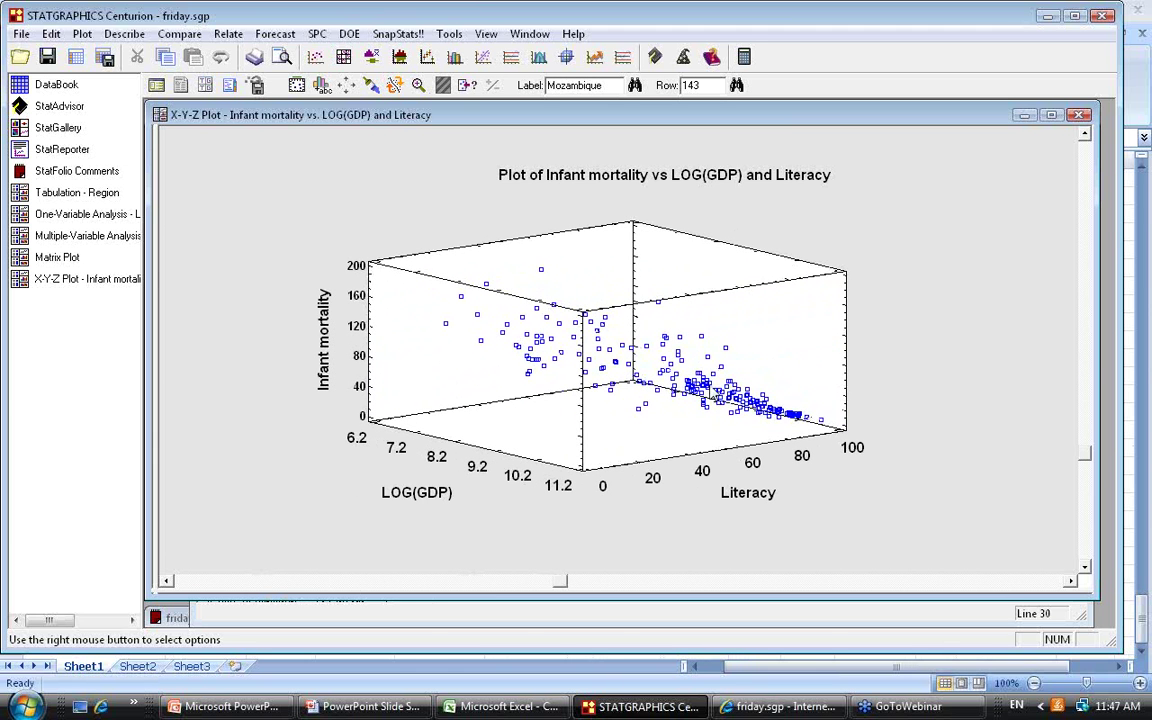
Code the 3D scatterplot's points by Region and shift the graph left so the whole legend fits in the pane
right_click(763, 215)
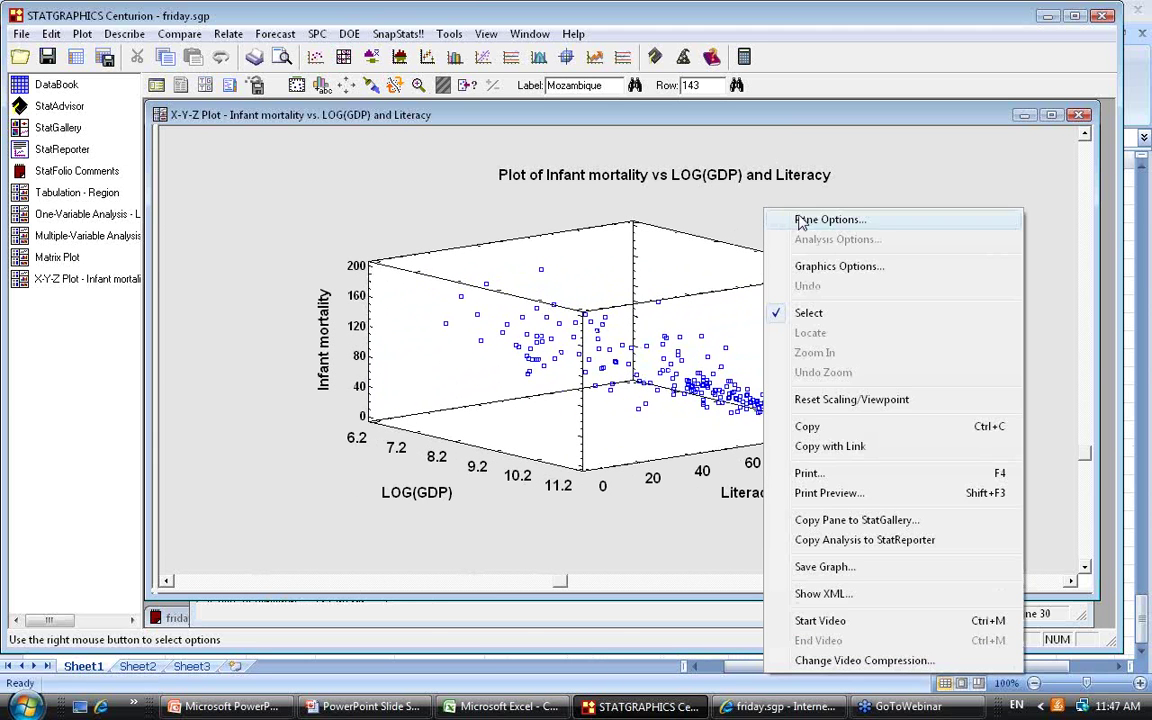
click(775, 219)
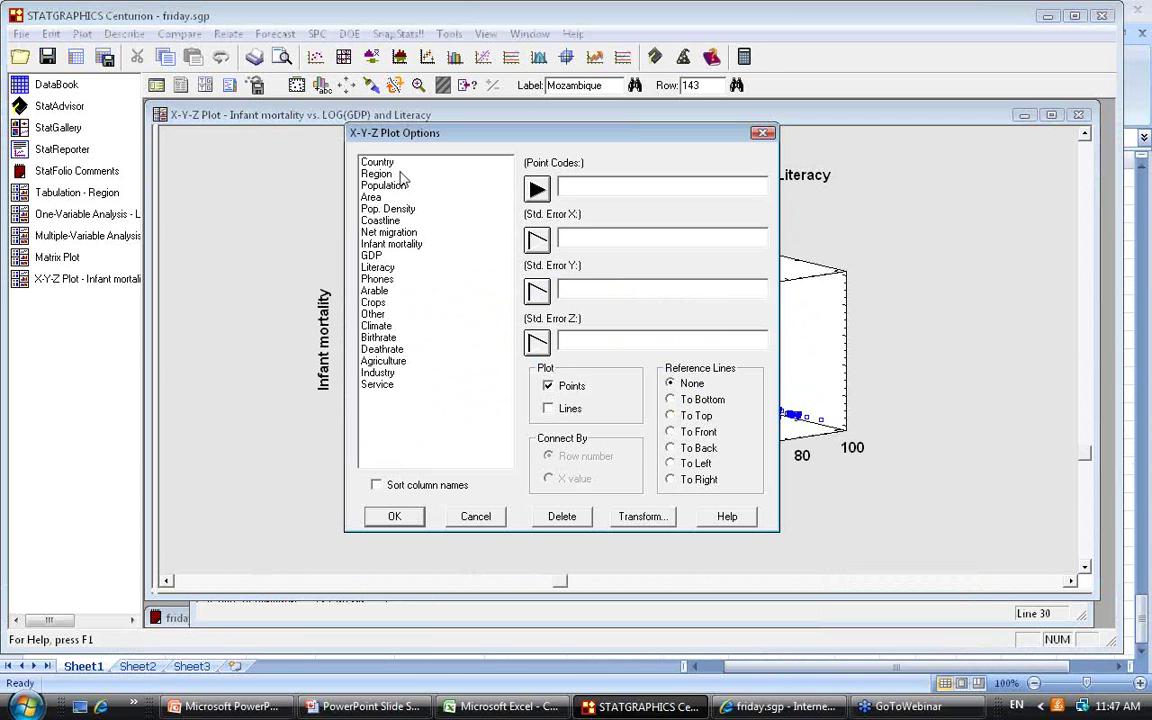
click(362, 172)
click(537, 188)
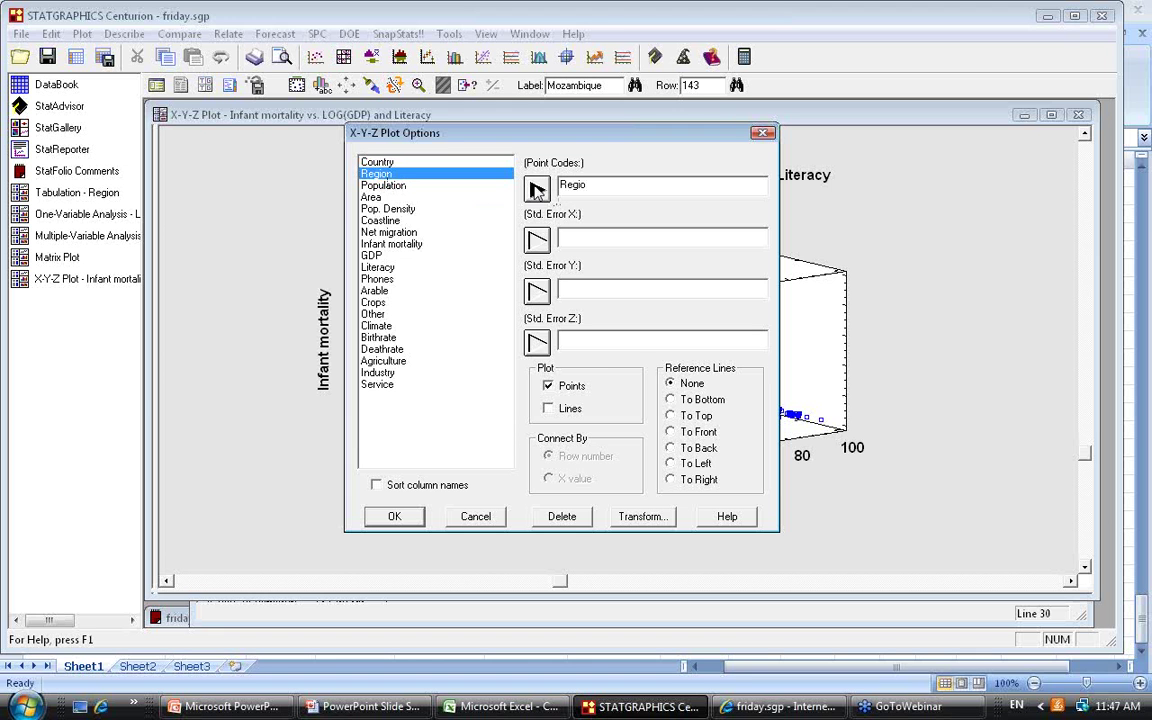
click(394, 516)
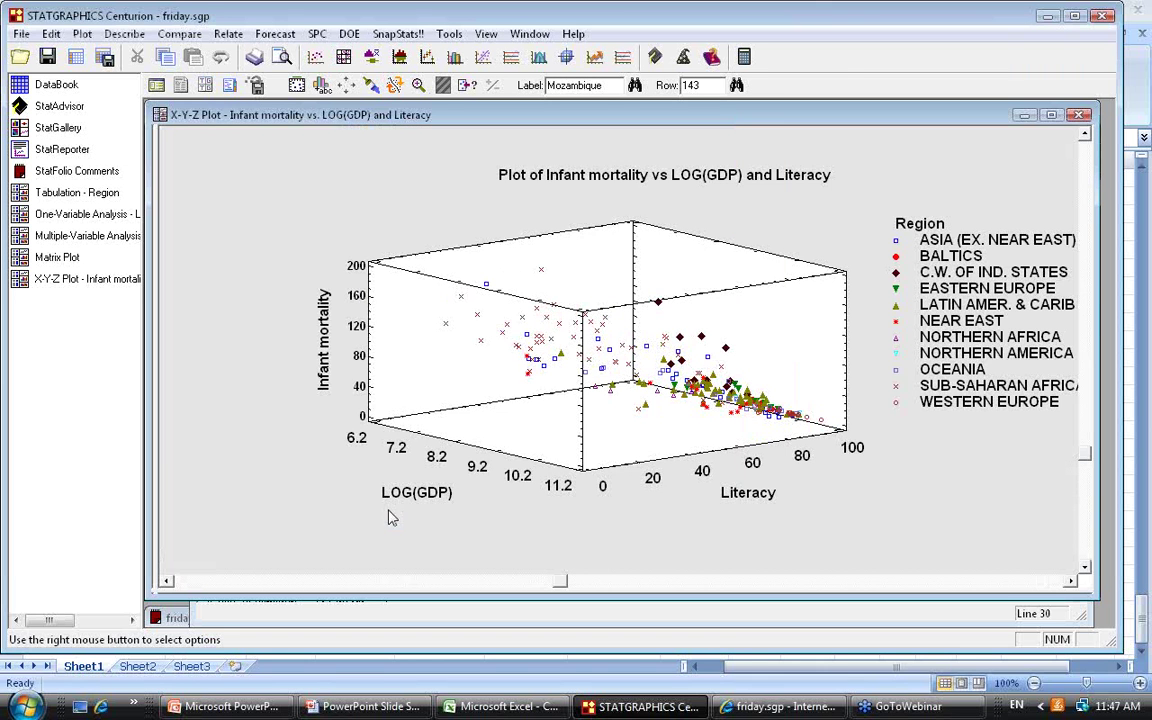
click(515, 232)
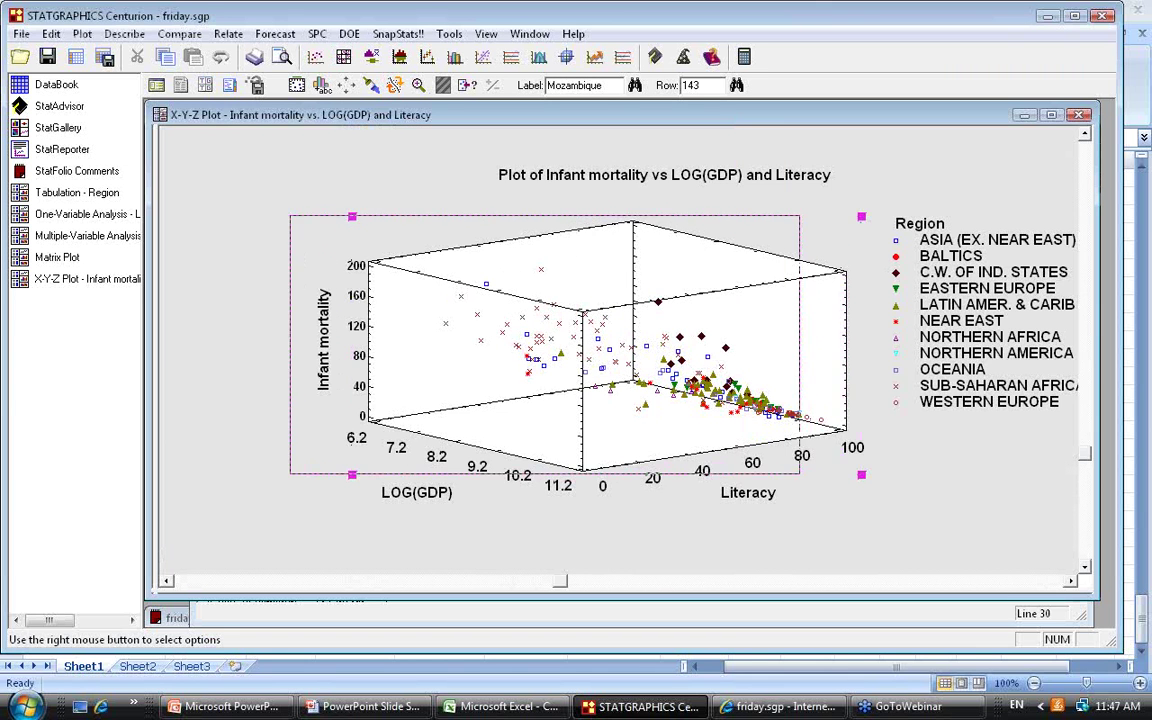
drag(574, 259, 512, 257)
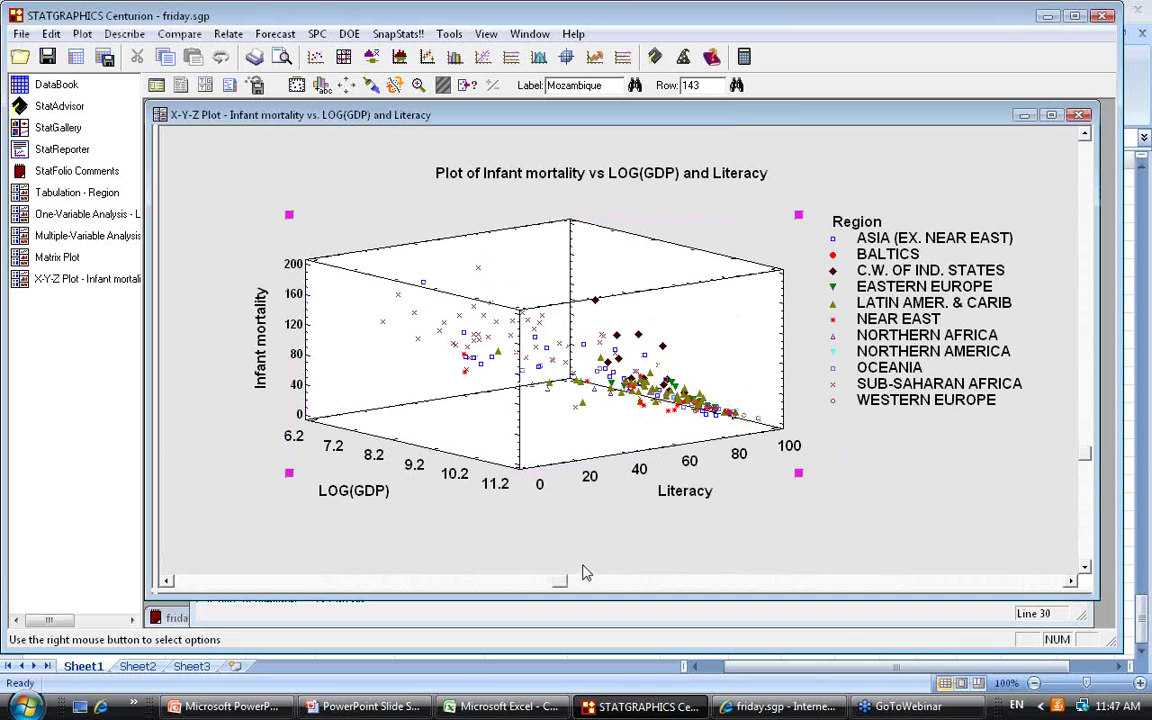
Rotate the region-coded 3D scatterplot back and forth to examine how the regions are distributed
click(562, 589)
drag(562, 589, 489, 565)
drag(380, 554, 540, 524)
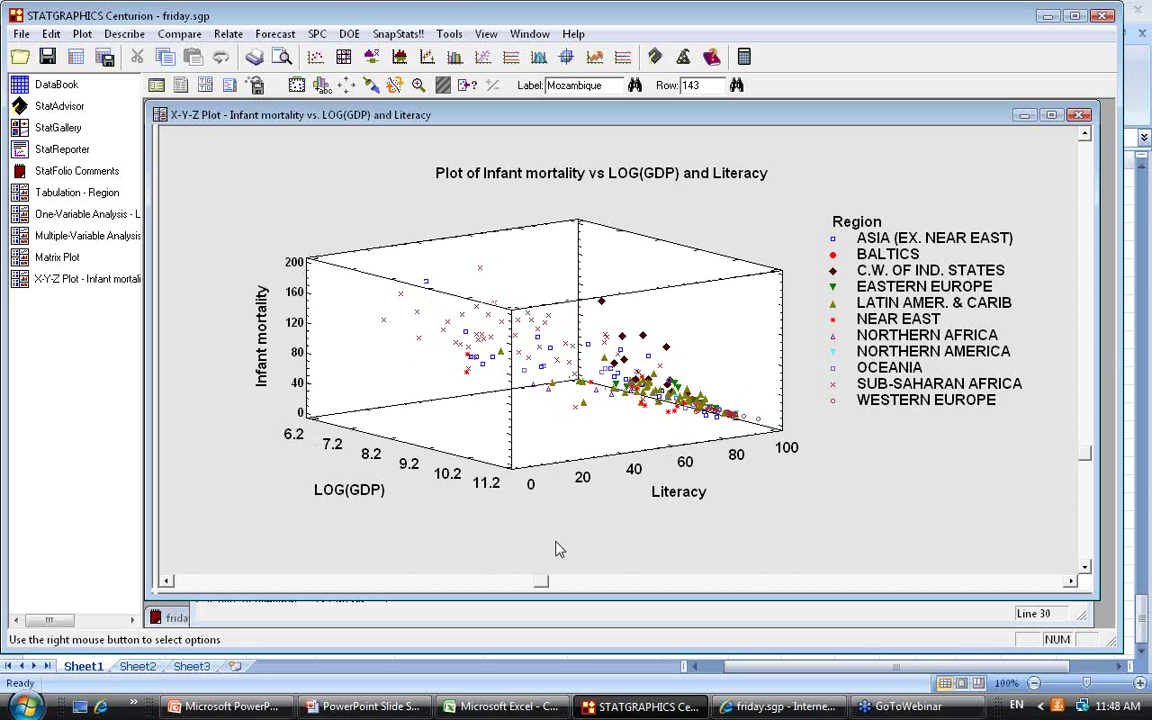
drag(553, 584, 661, 570)
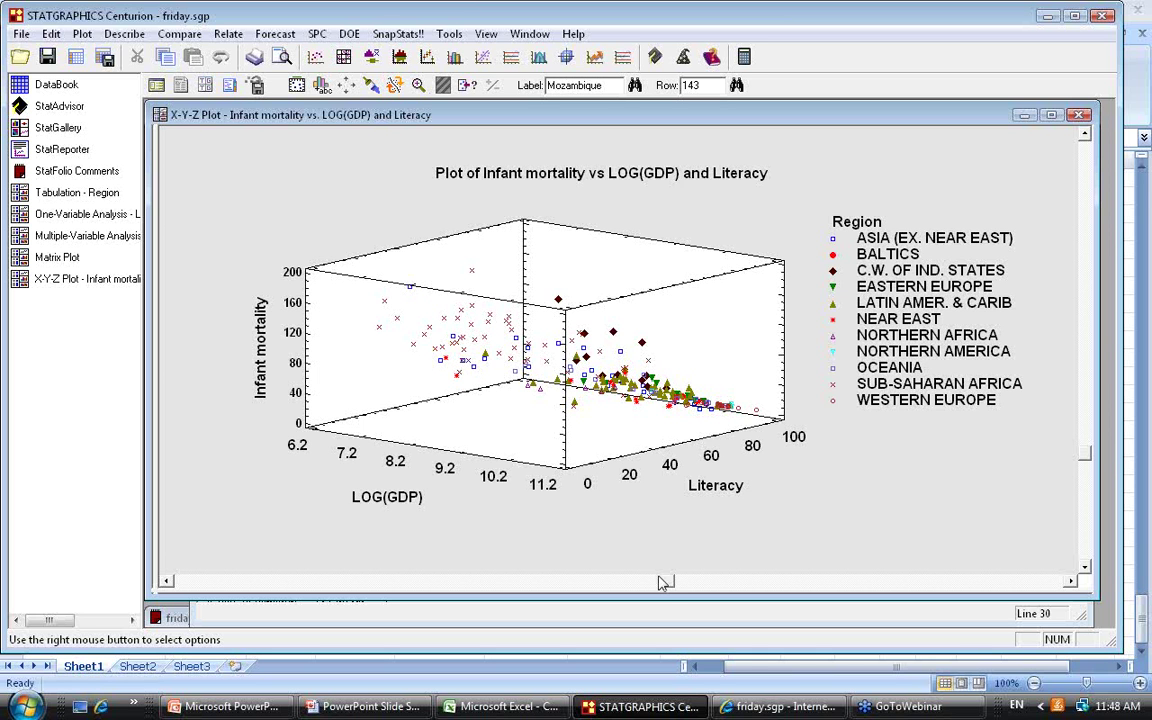
click(596, 582)
drag(596, 590, 676, 586)
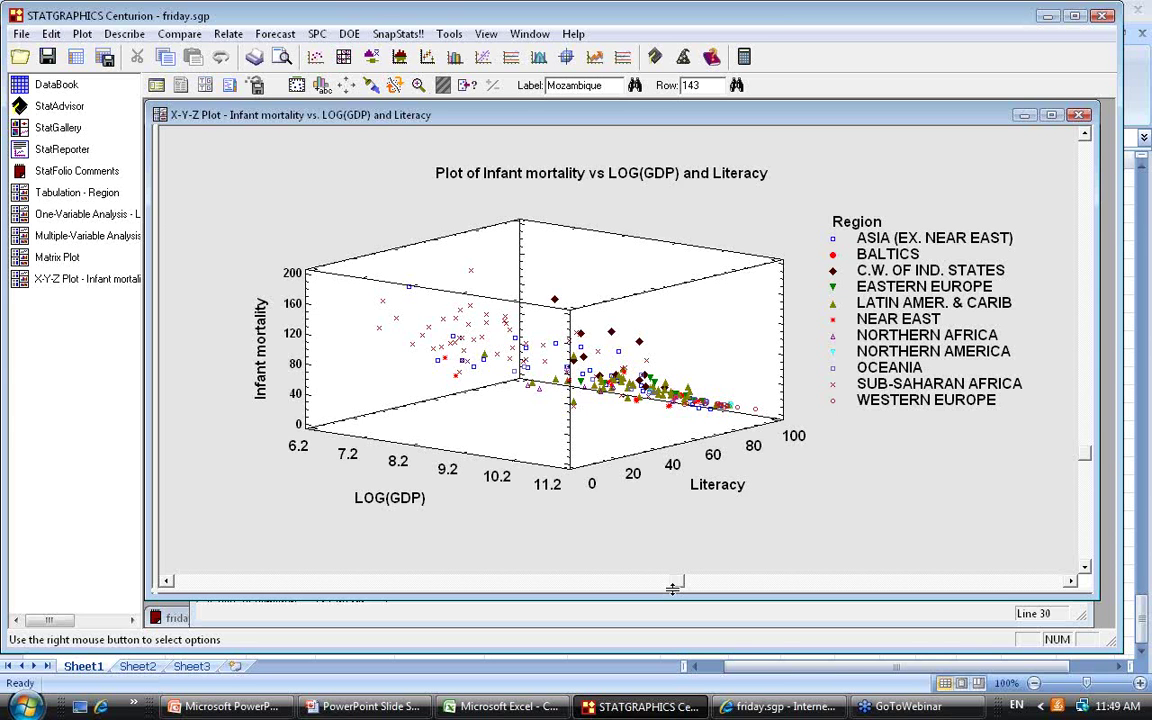
Bring up the DataBook and look over the Country and Region columns beside the numeric variables
click(62, 86)
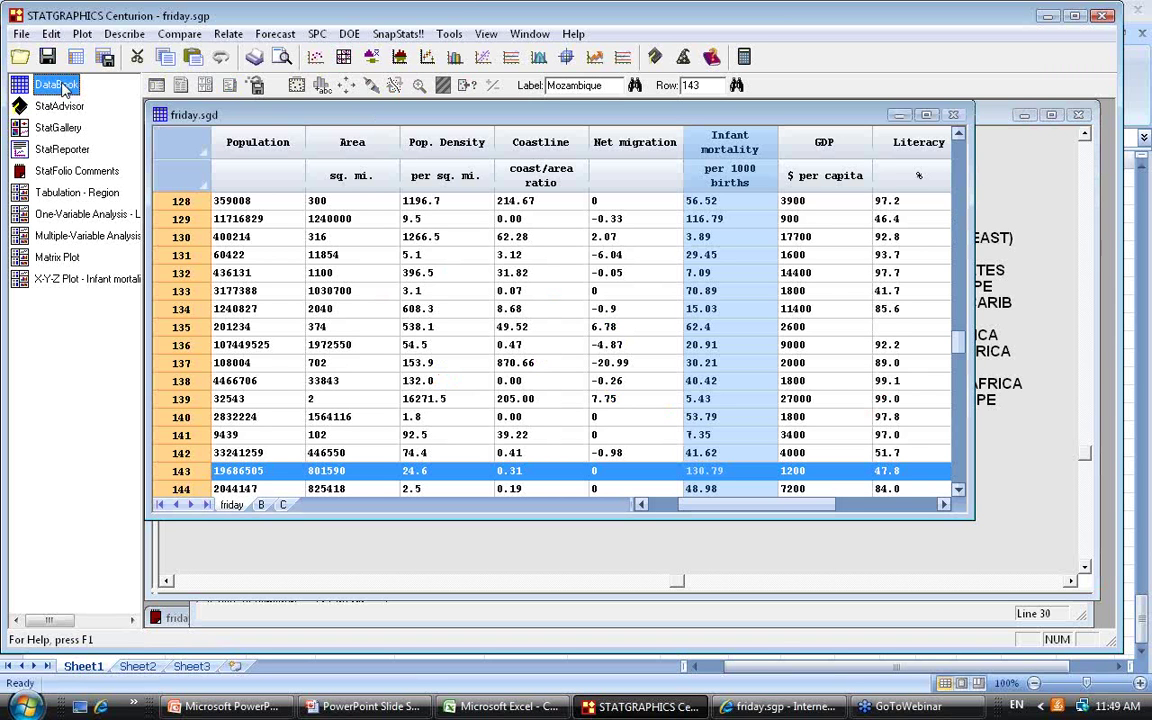
click(642, 505)
click(642, 505)
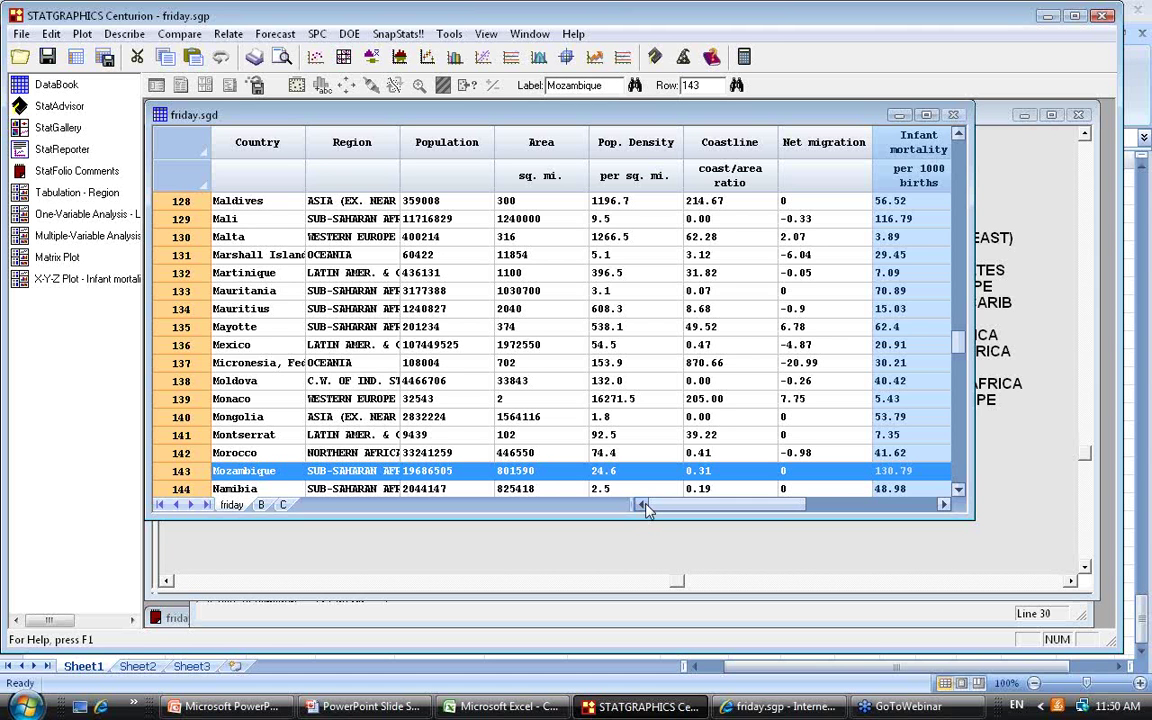
Start a Cluster Analysis using all the numeric variables from Population through Service as data
click(122, 38)
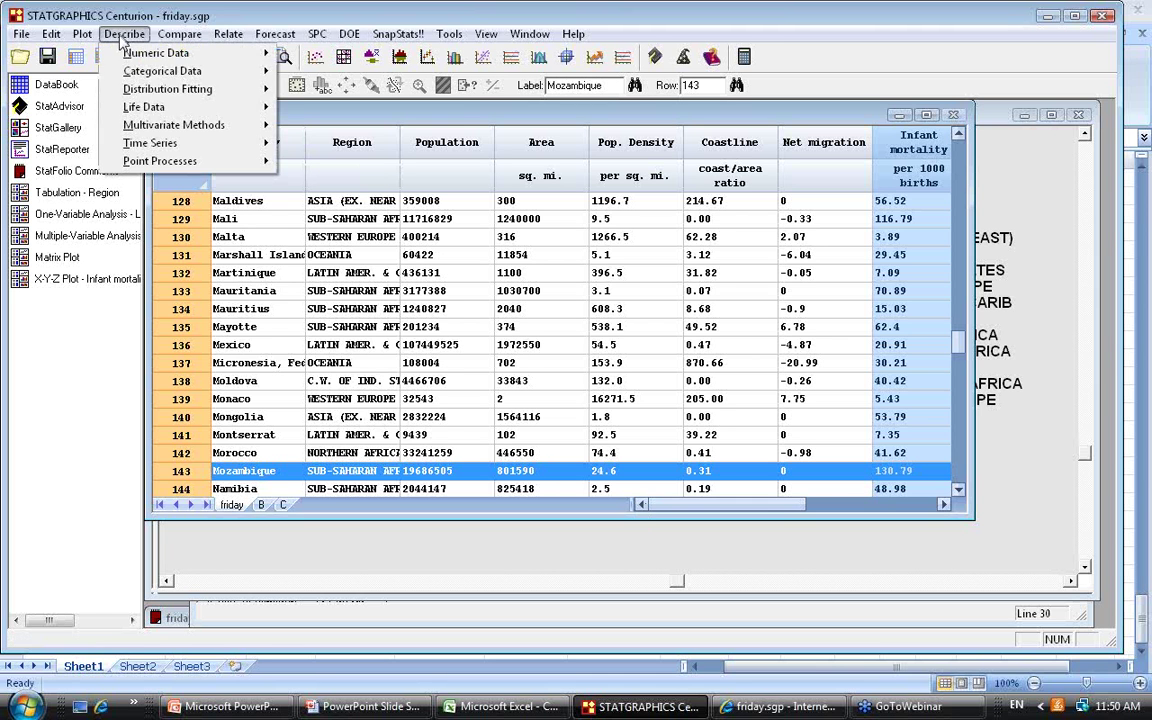
mouse_move(190, 130)
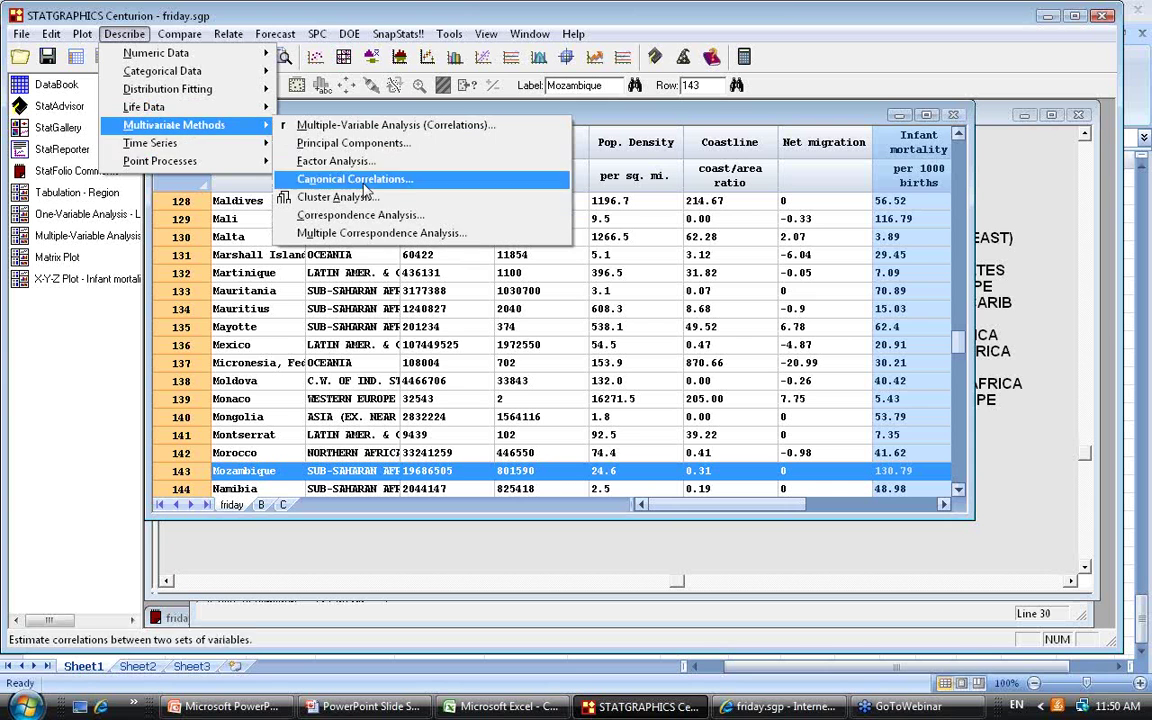
click(410, 197)
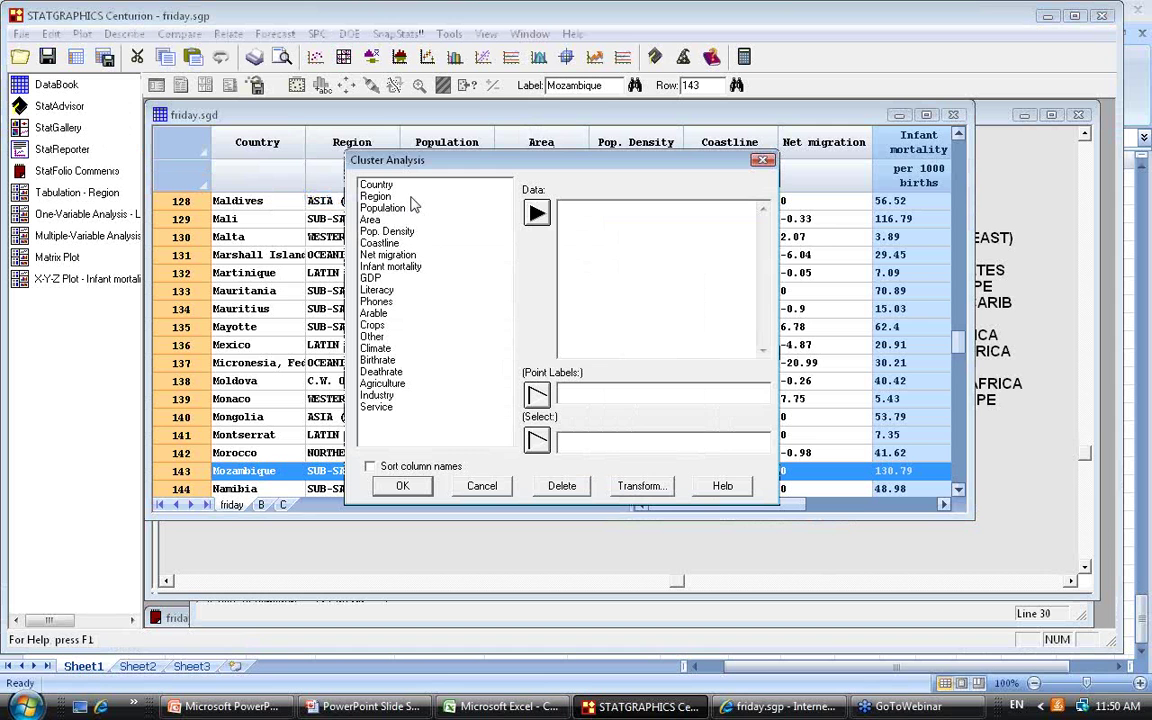
drag(385, 208, 385, 414)
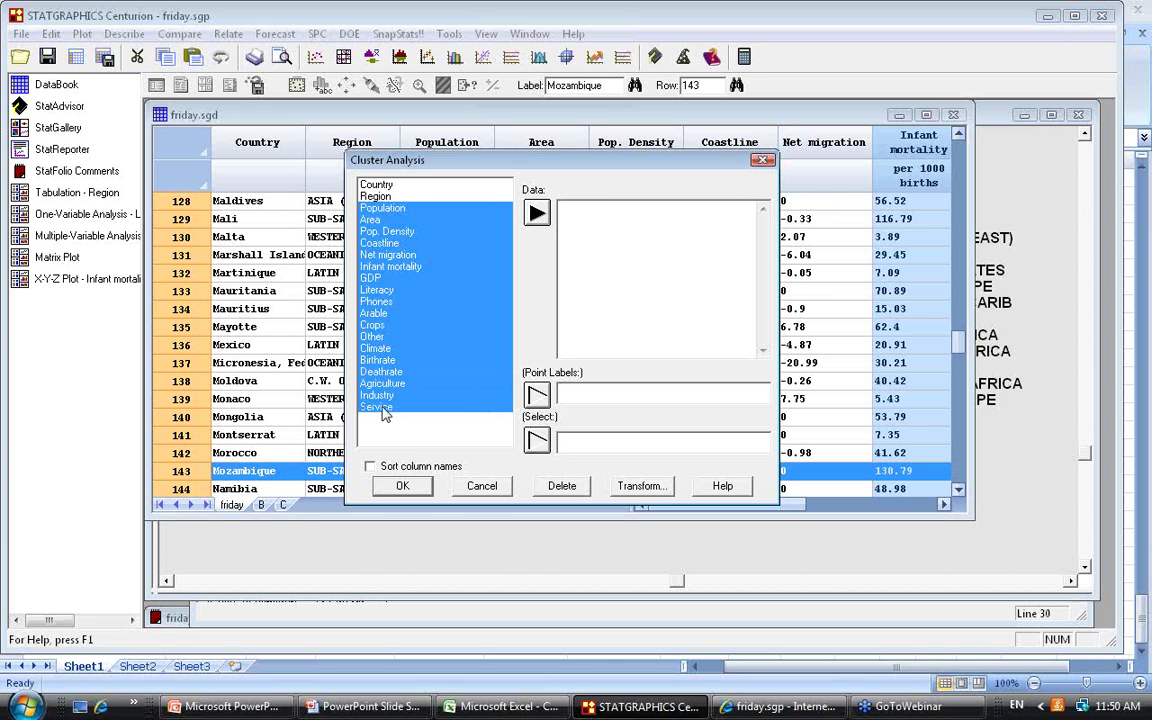
click(536, 214)
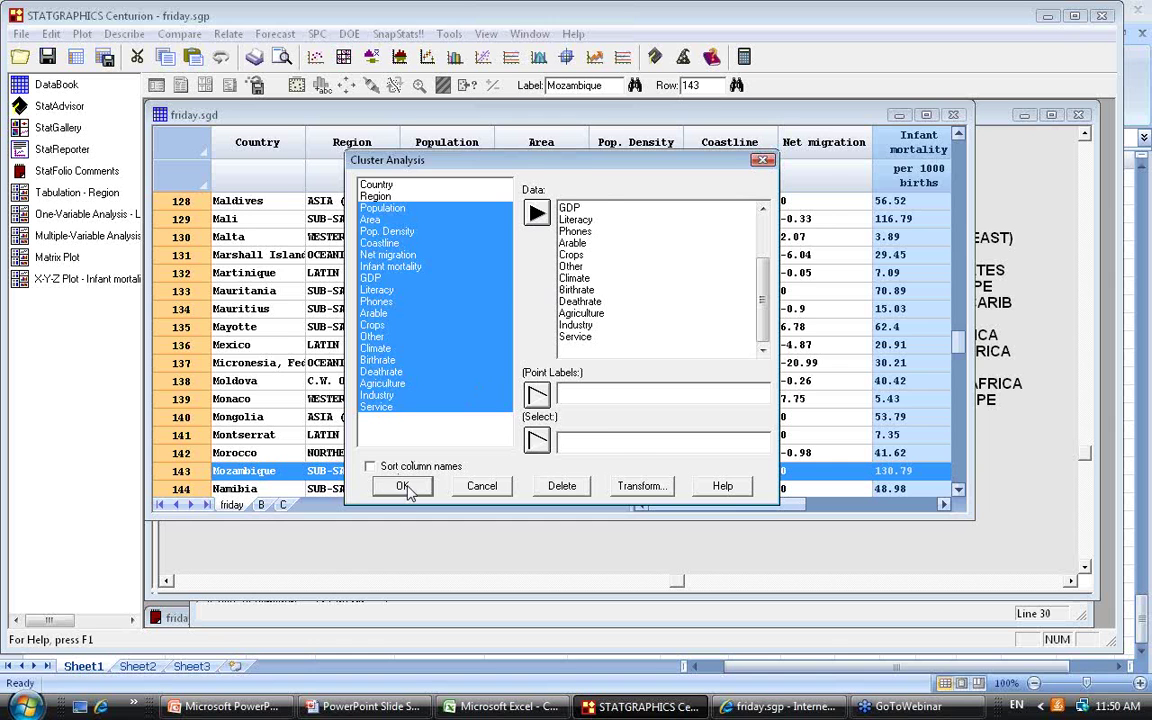
click(403, 487)
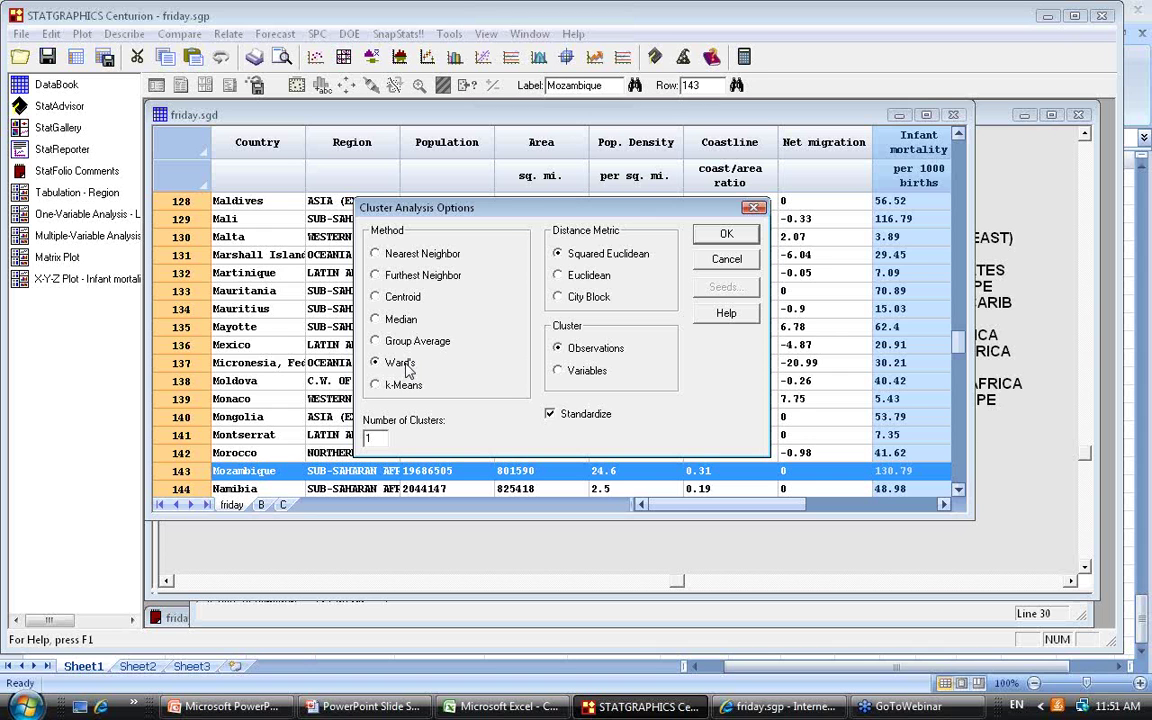
Set the number of clusters to 3 with Ward's method and include the Membership Table in the cluster analysis output
double_click(370, 440)
text(3)
click(713, 238)
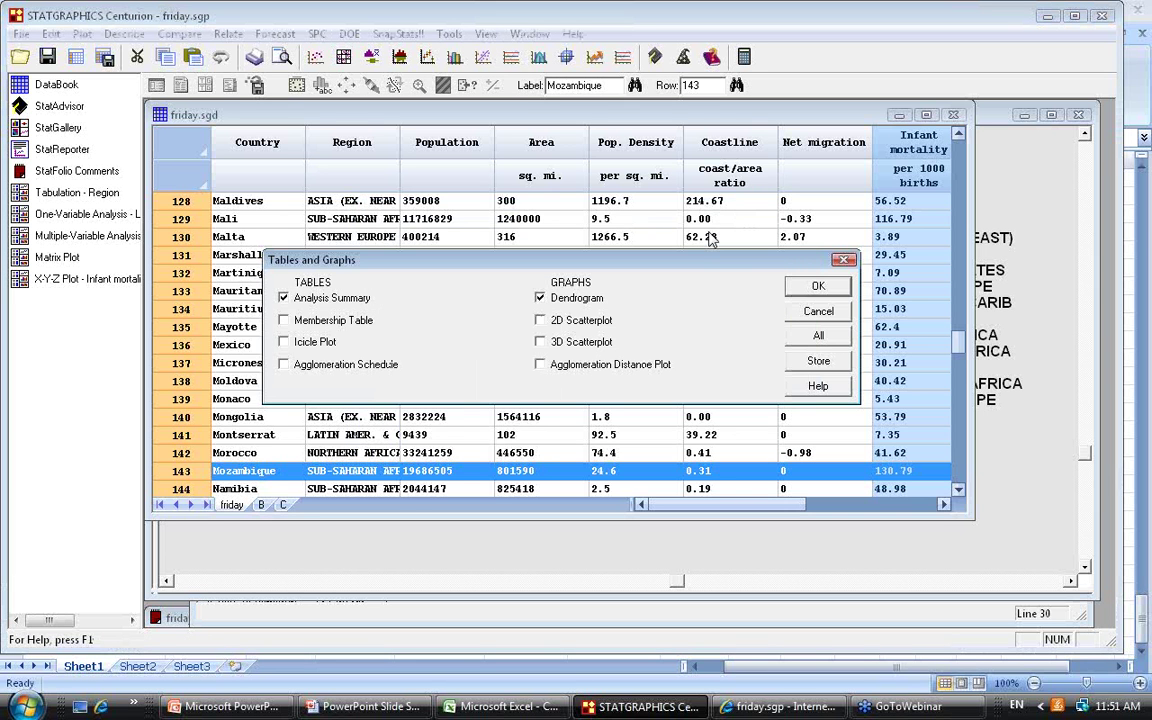
click(285, 320)
click(815, 288)
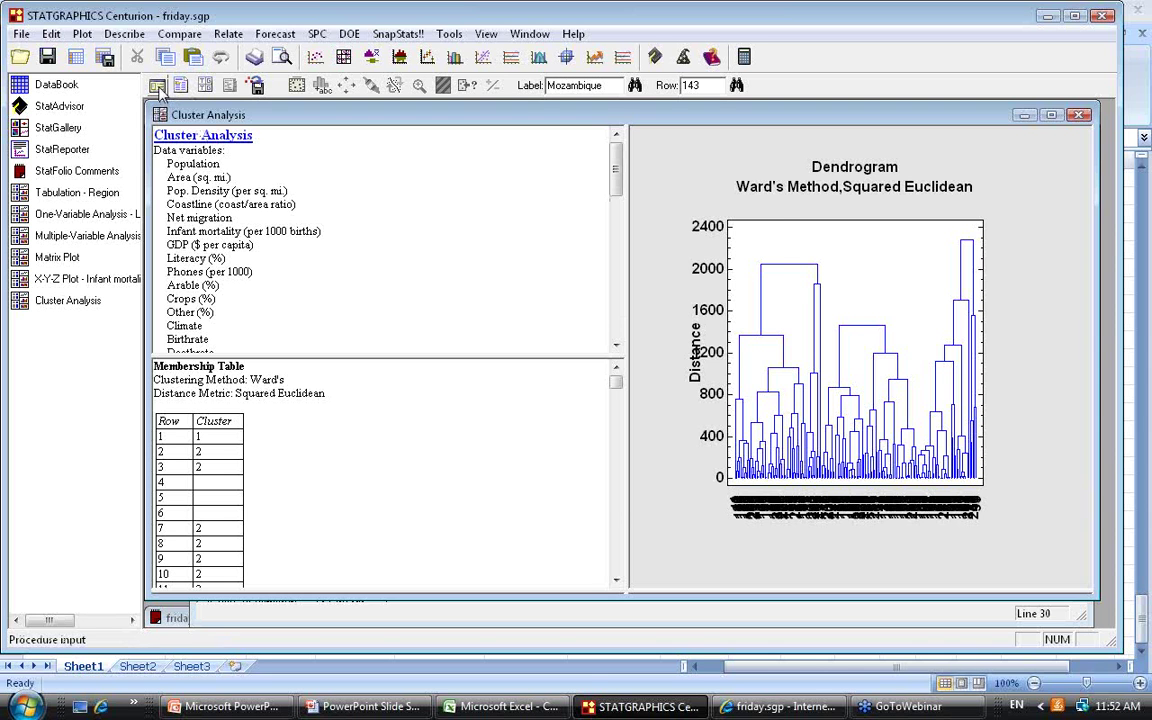
Set Country as the point labels in the cluster analysis input data
click(157, 88)
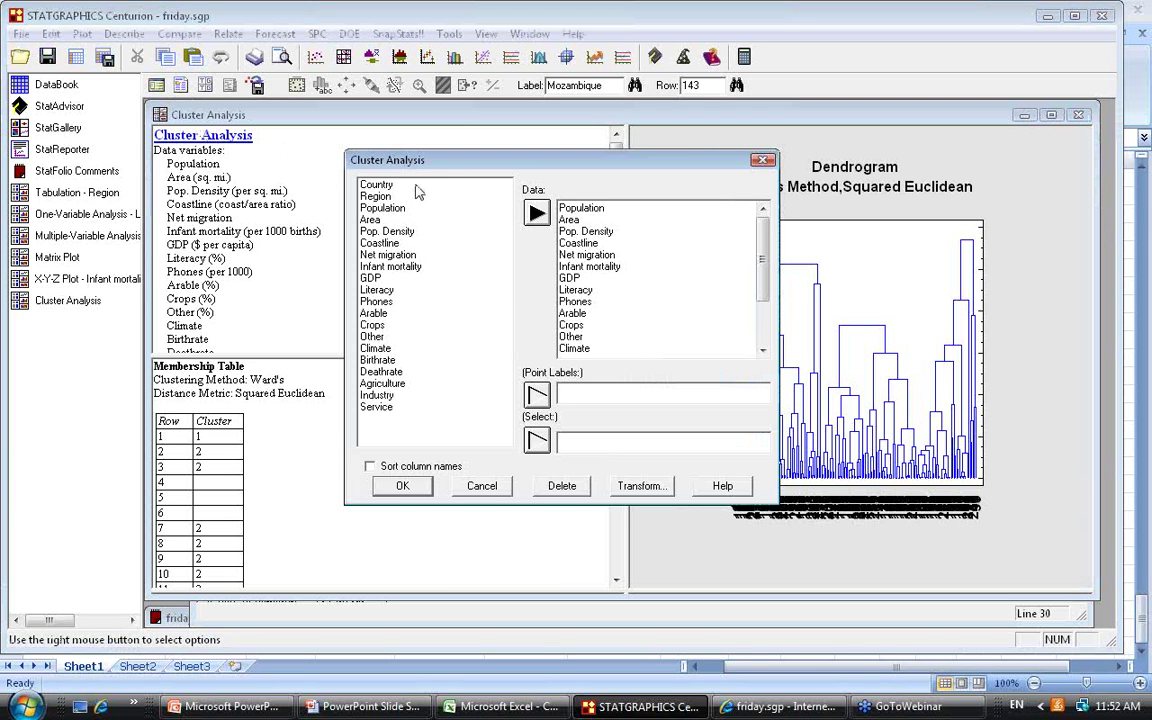
click(366, 184)
click(537, 397)
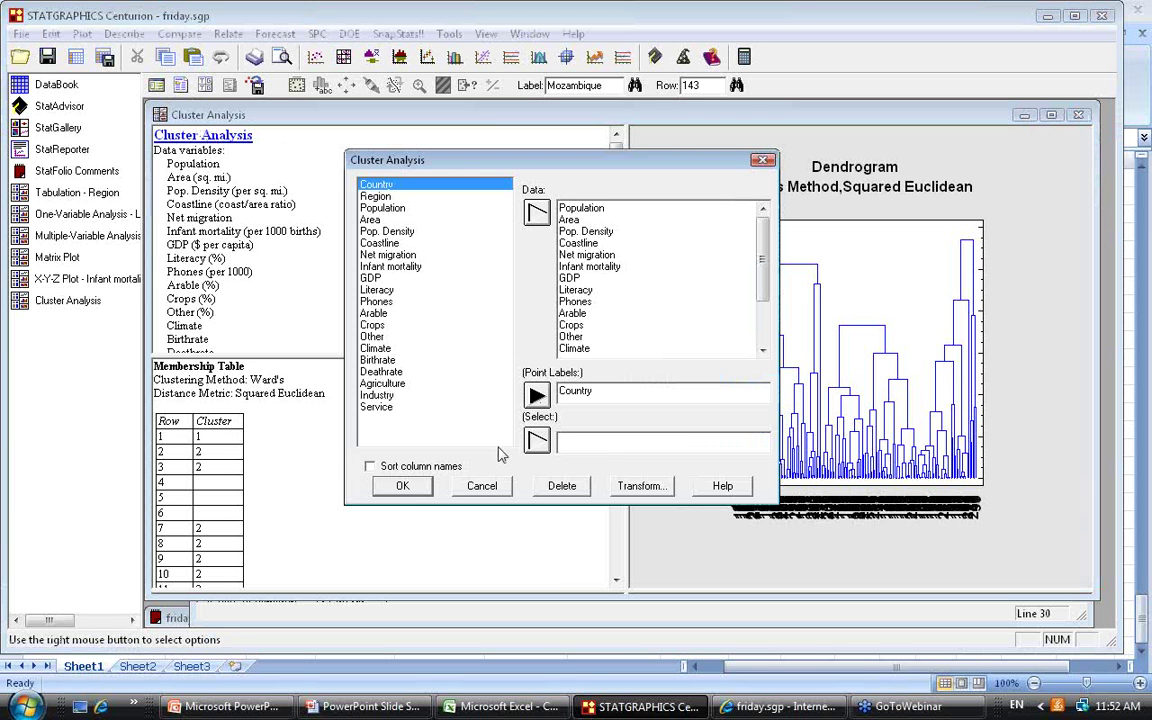
click(402, 486)
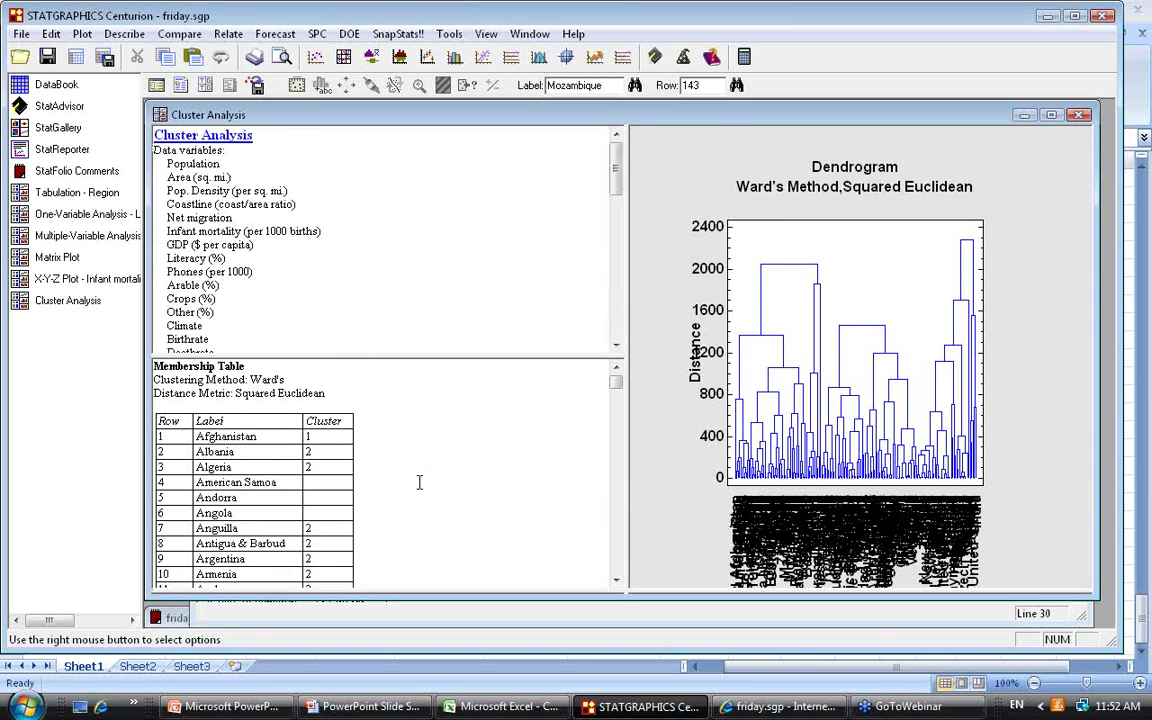
View the Membership Table at full size, restore the cluster analysis panes, and enlarge the dendrogram
double_click(330, 392)
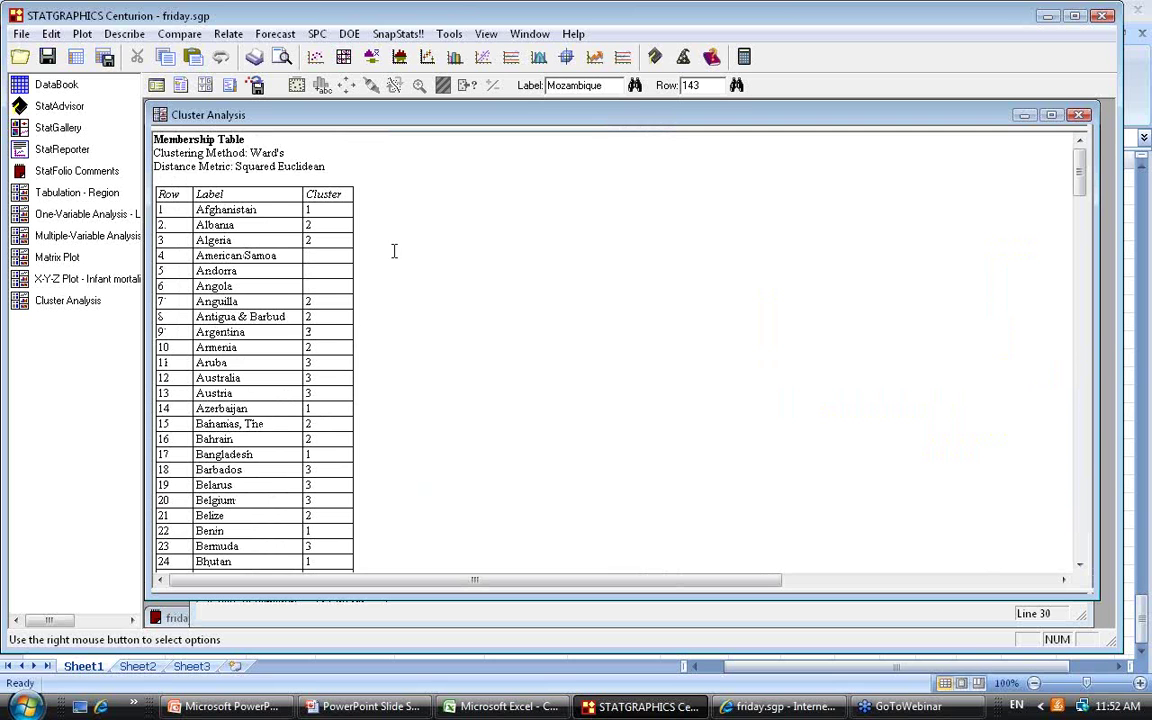
double_click(391, 252)
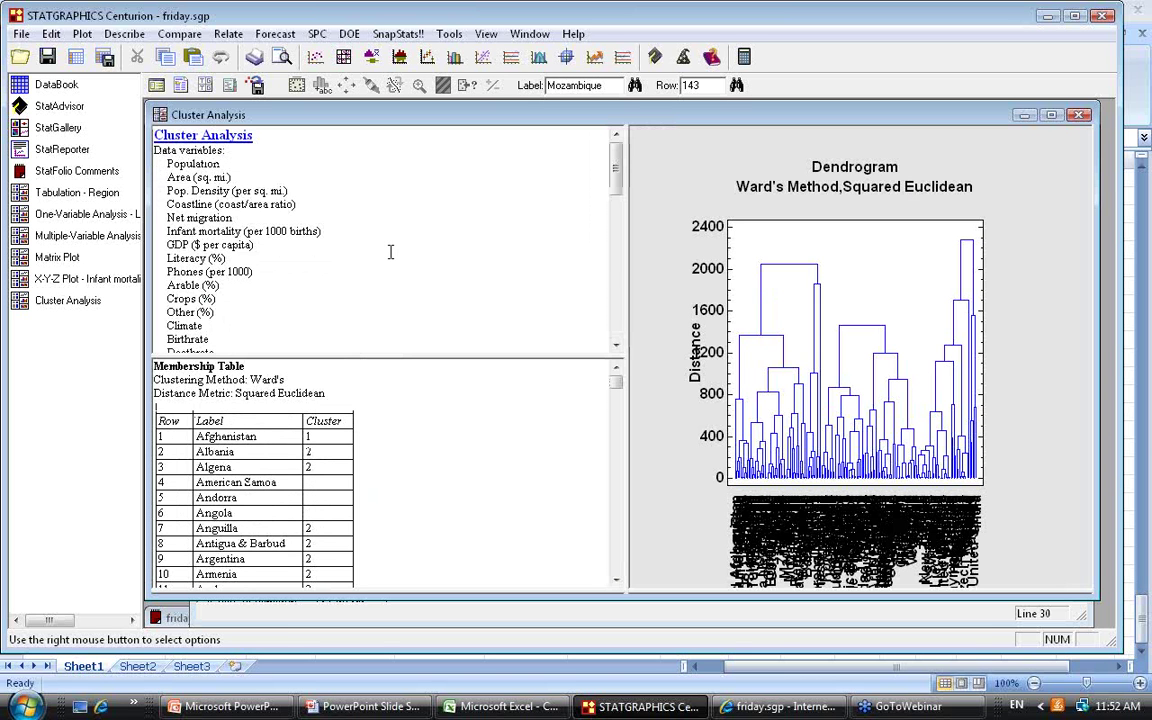
double_click(895, 293)
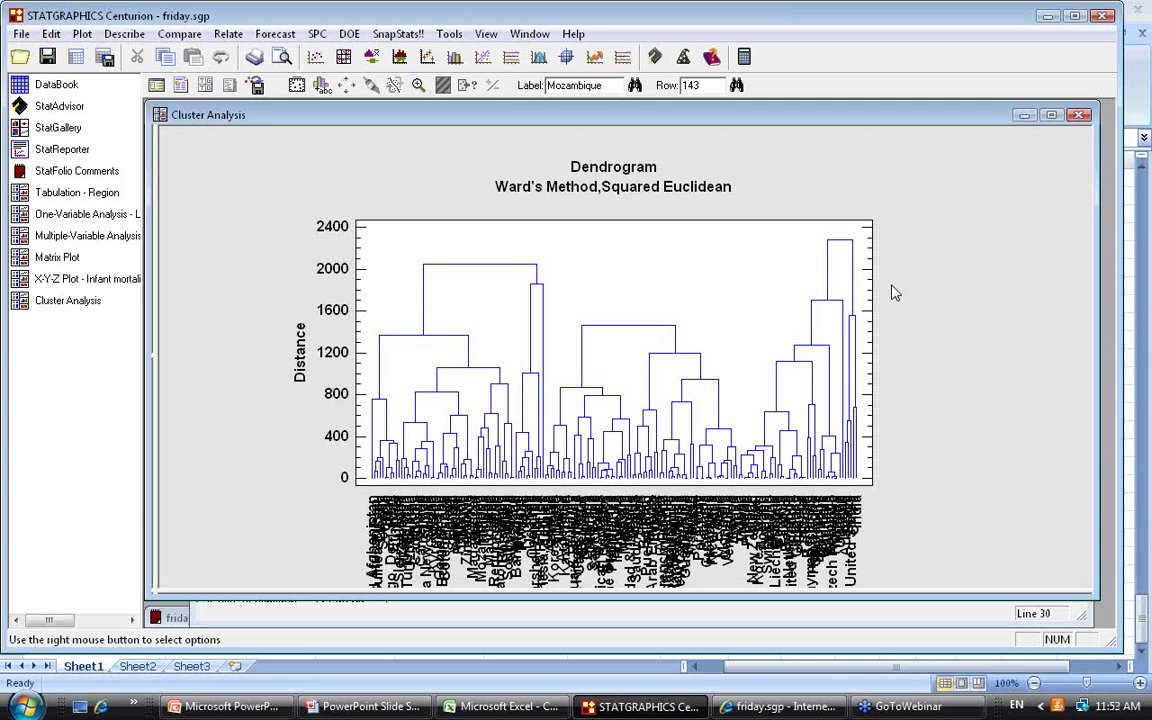
Set the dendrogram's text to Arial Bold size 9 through the Graphics Options
right_click(777, 170)
click(830, 224)
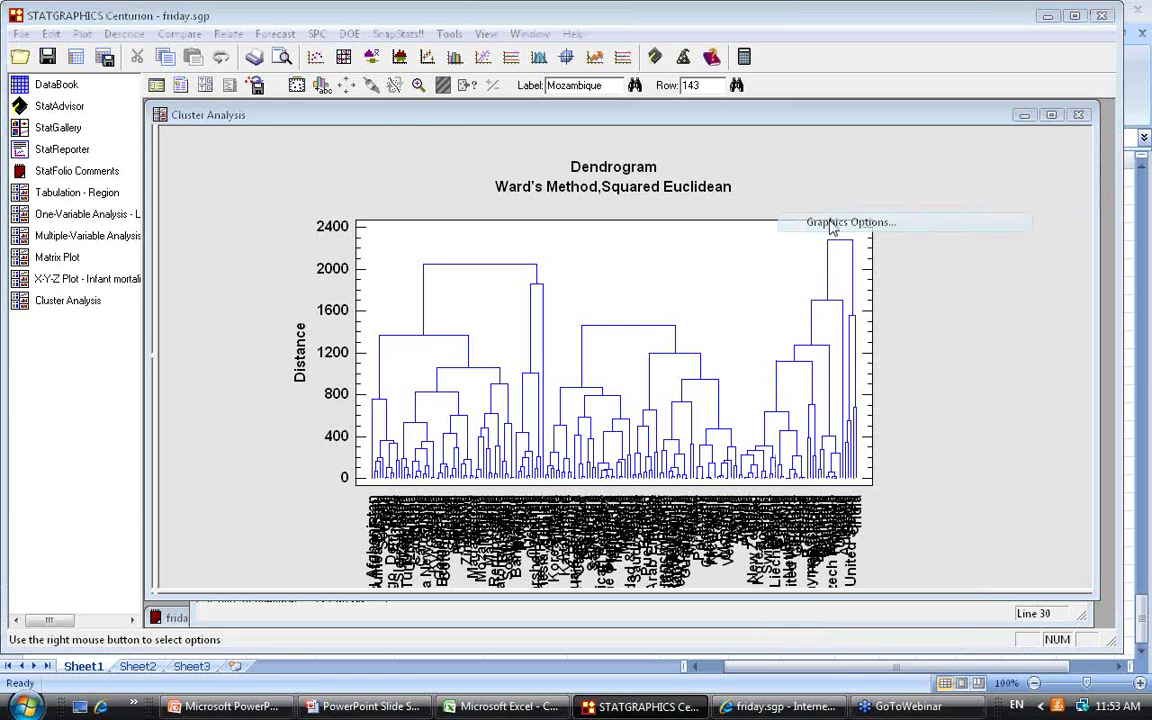
click(666, 193)
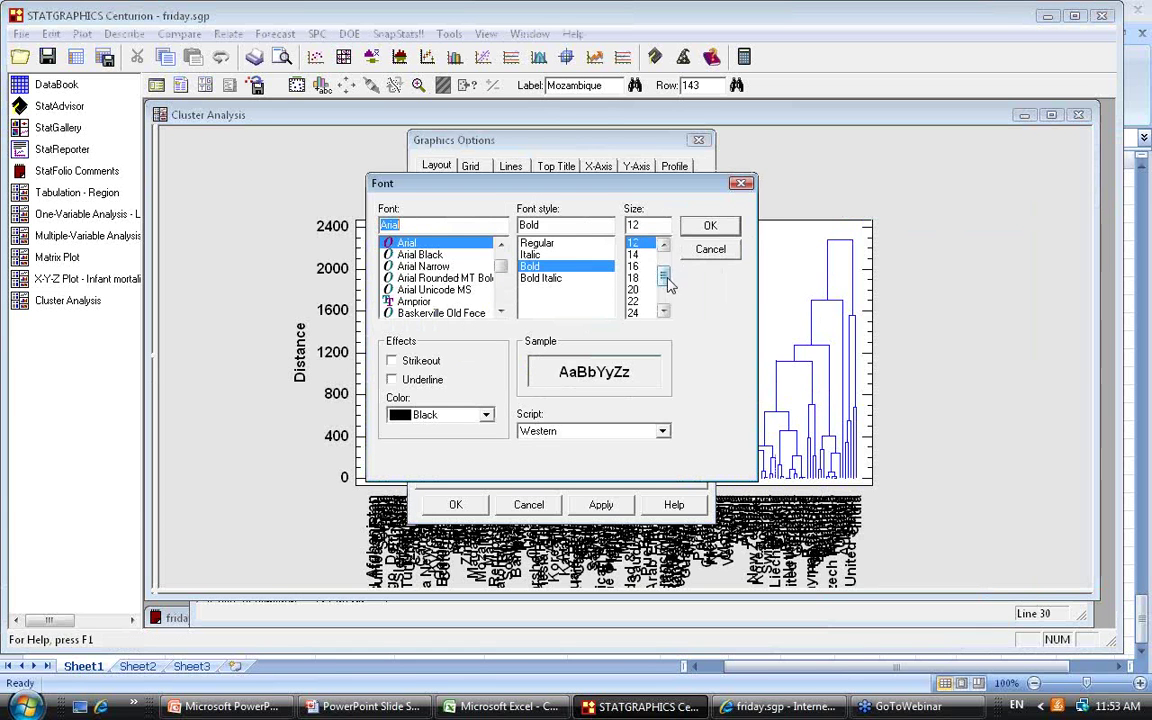
scroll(663, 280, up, 2)
click(652, 257)
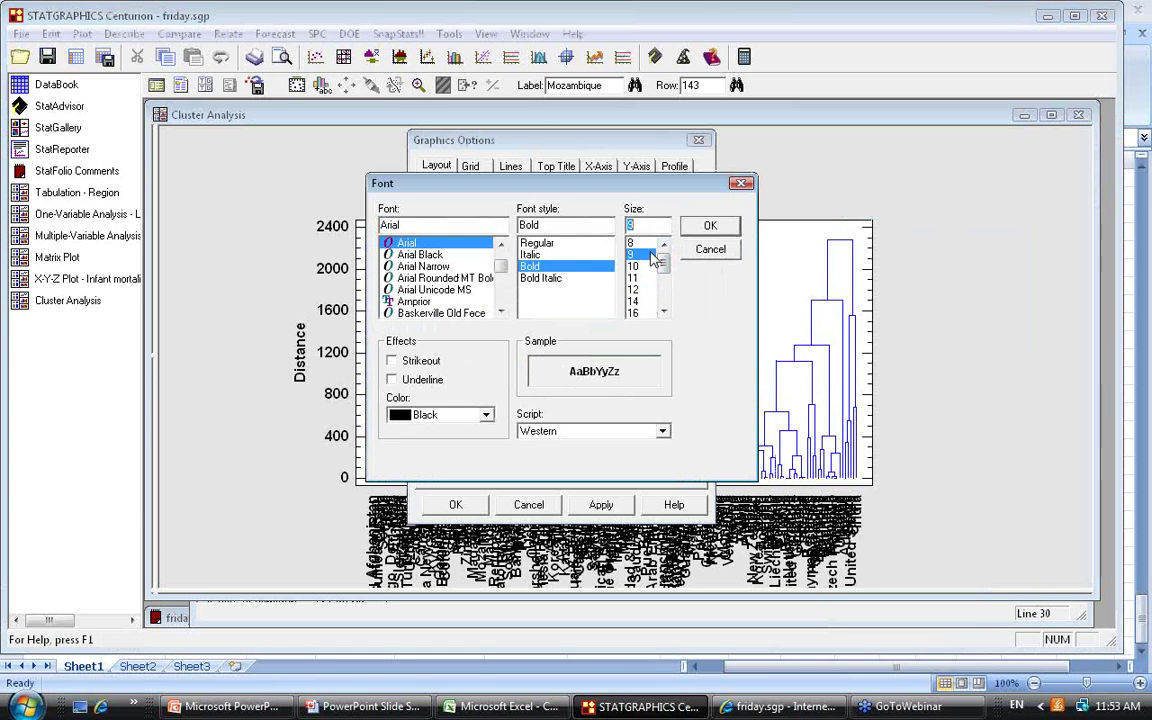
click(710, 226)
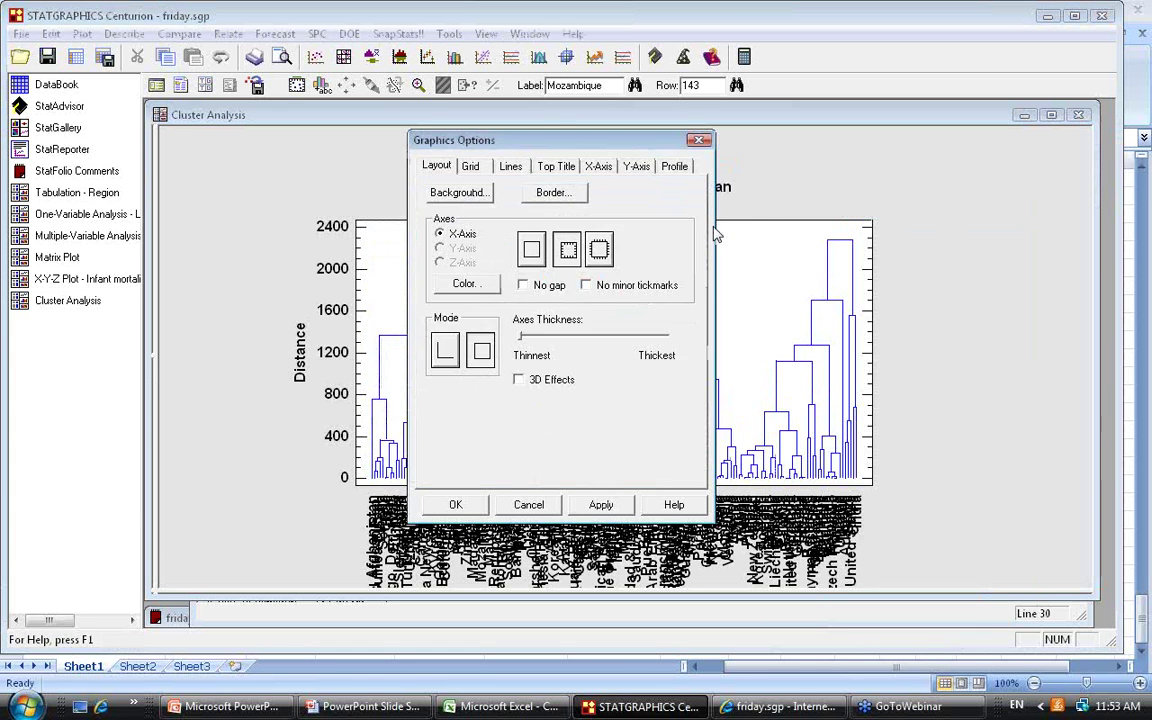
click(456, 503)
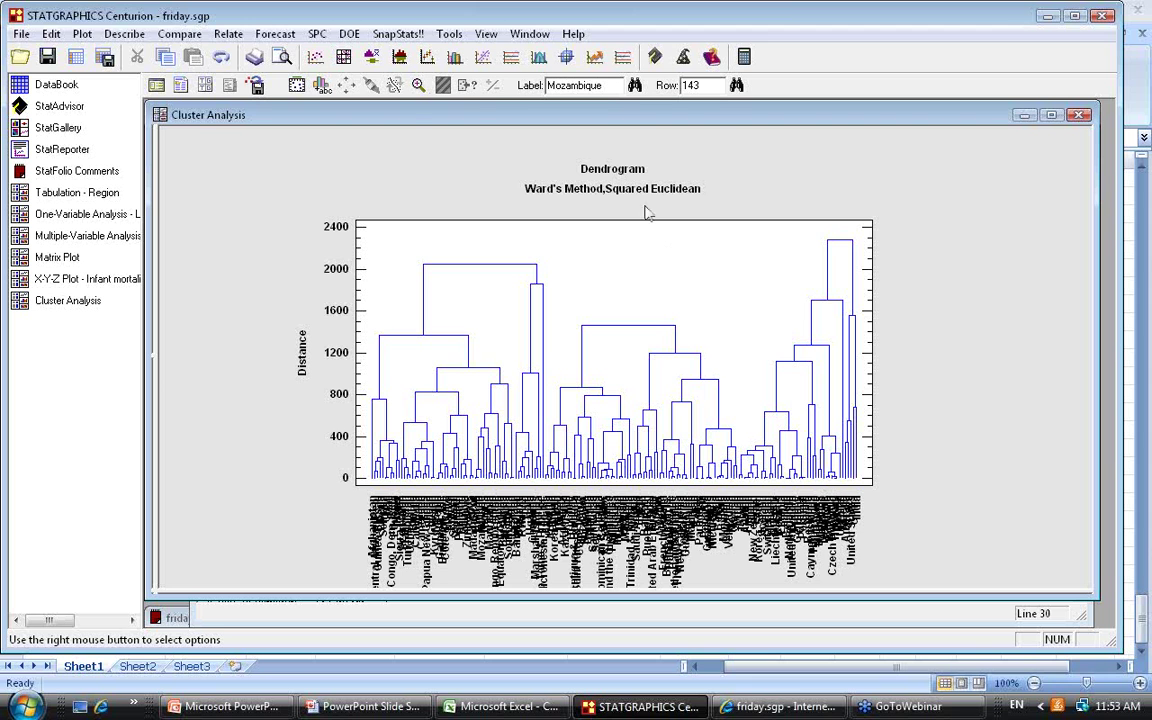
Zoom in on the dendrogram along the X axis and move the plot upward to make room for the country labels
click(418, 86)
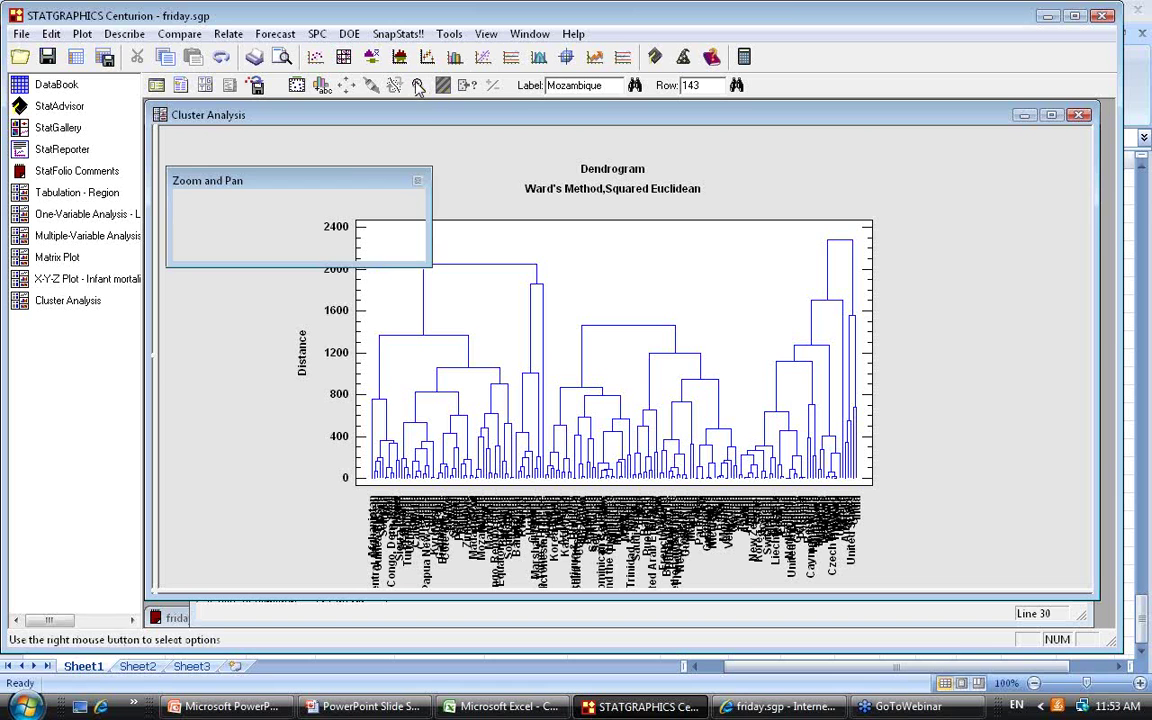
drag(353, 177, 255, 38)
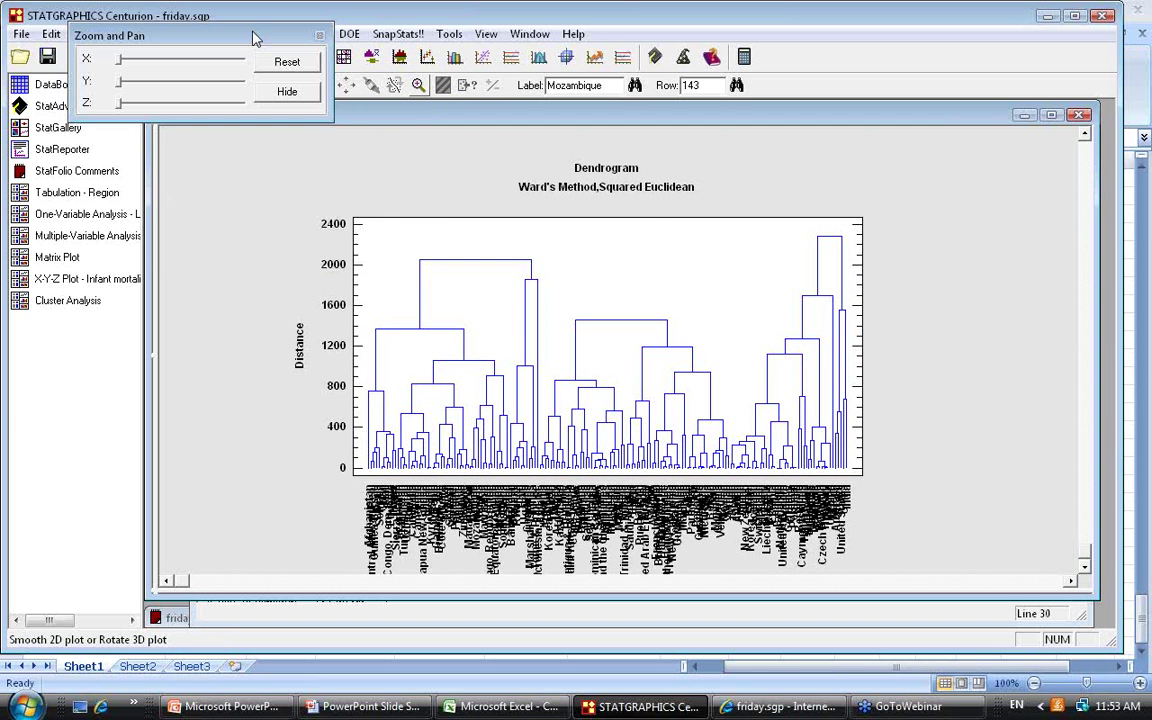
click(119, 62)
drag(119, 62, 200, 78)
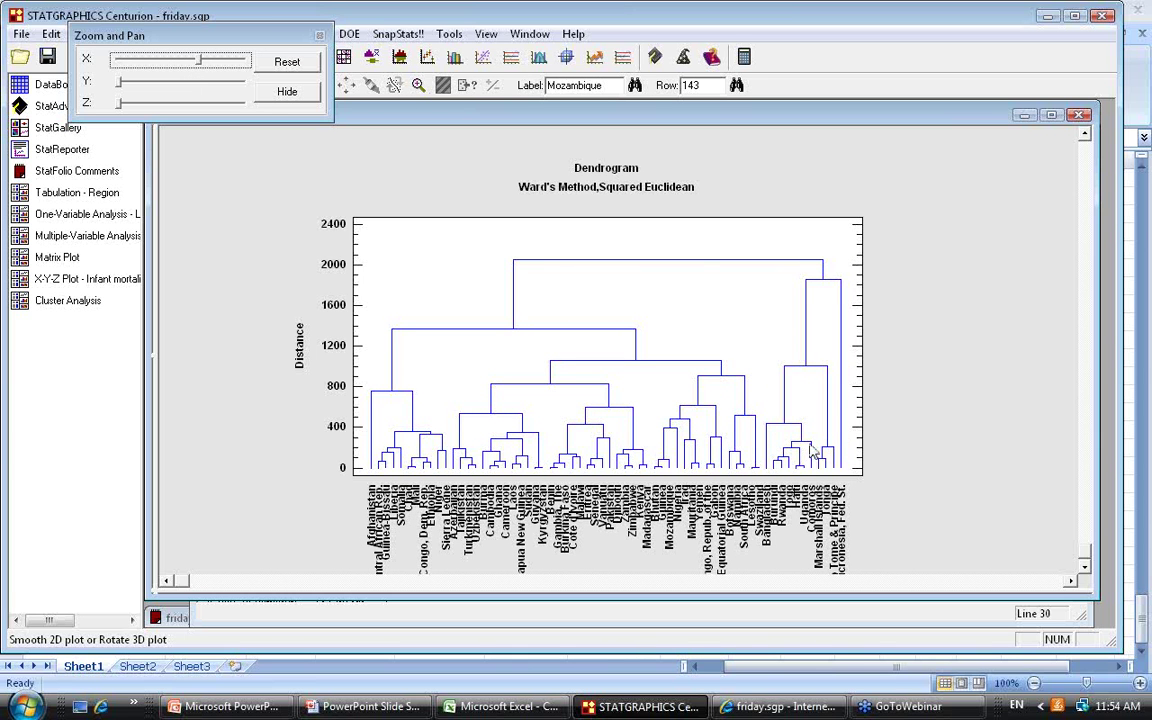
click(628, 224)
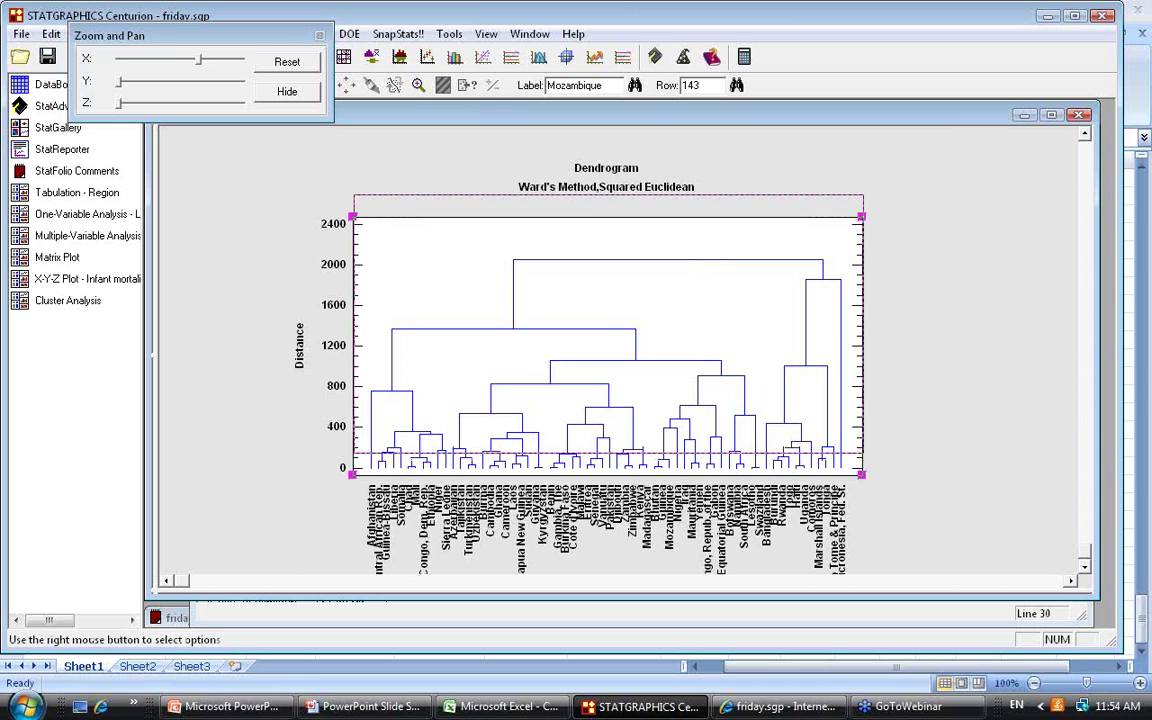
drag(628, 224, 630, 204)
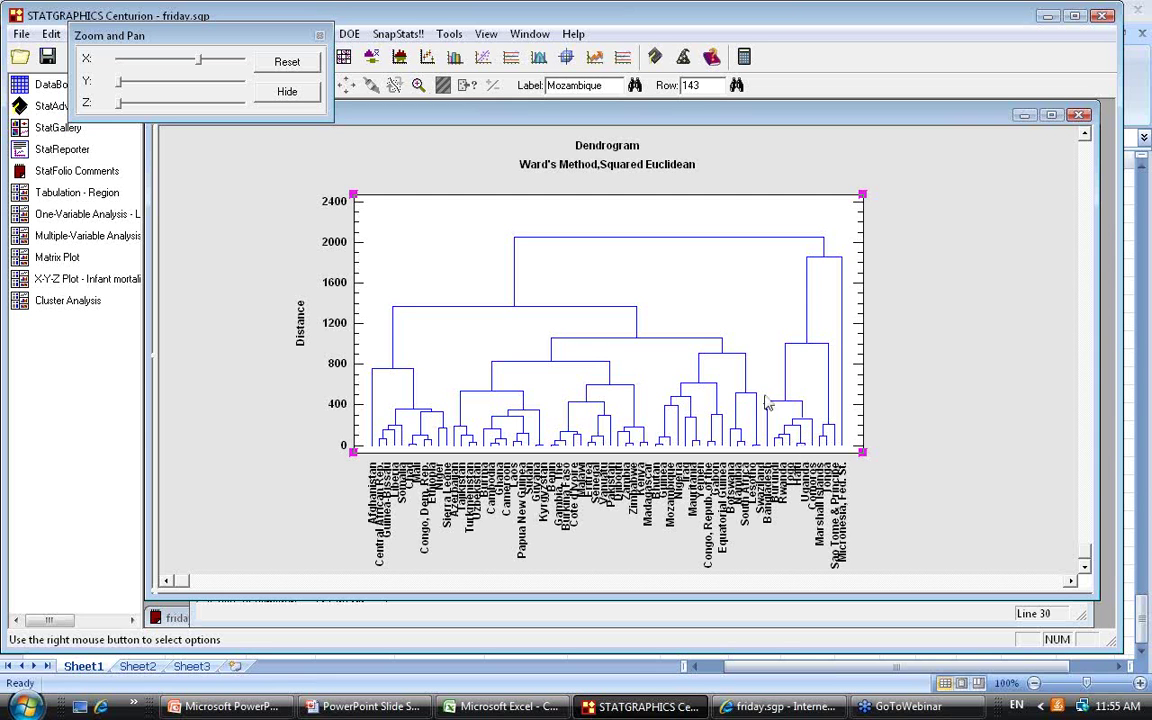
Pan across the zoomed dendrogram to examine the remaining country clusters, adjusting the X zoom slightly, and hide the Zoom and Pan controls
click(181, 584)
drag(181, 584, 505, 585)
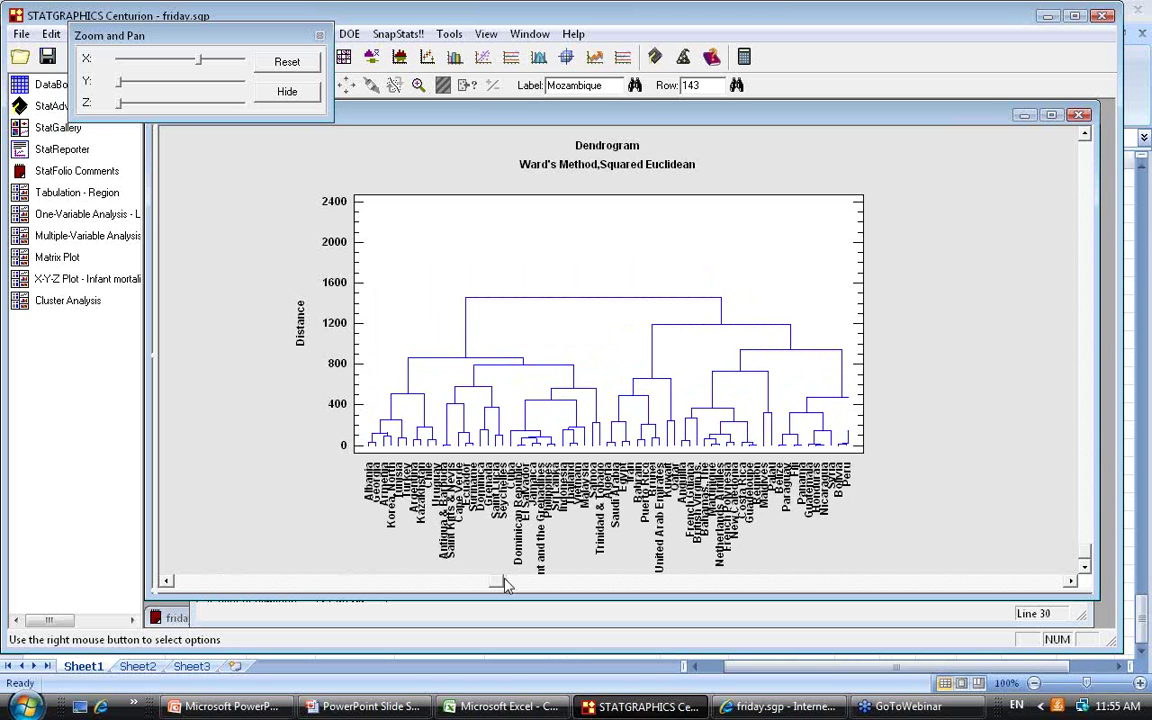
click(198, 63)
mouse_move(198, 63)
mouse_down()
mouse_move(182, 62)
mouse_move(193, 70)
mouse_up()
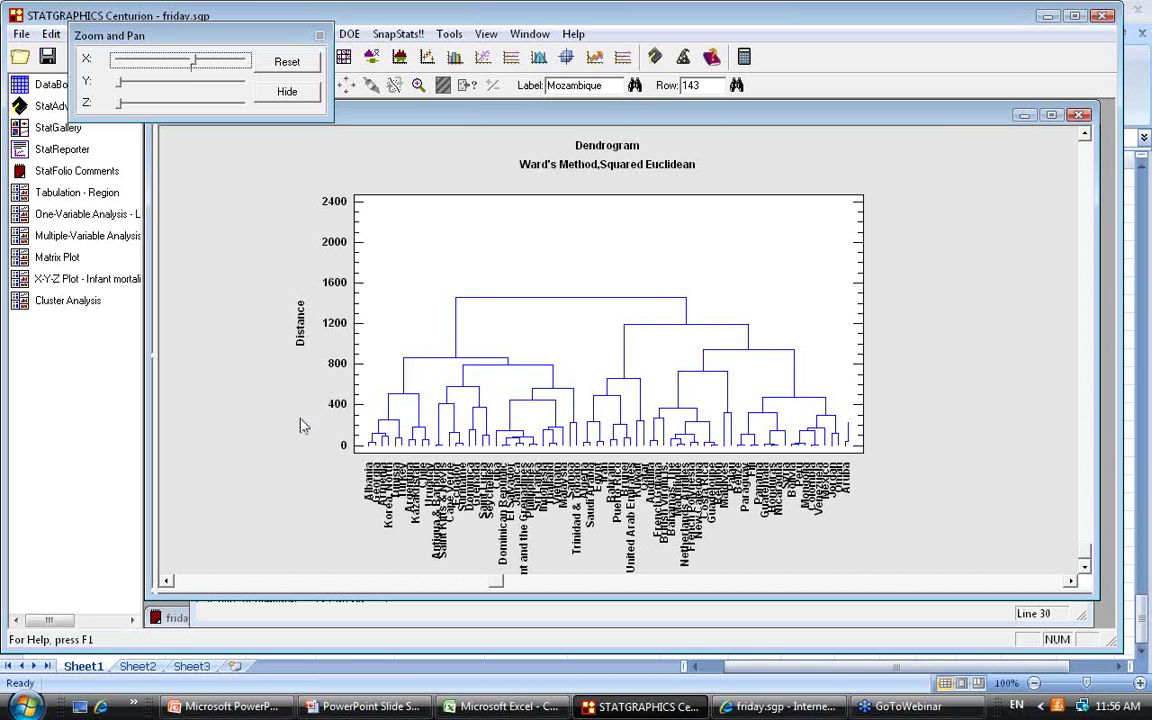
drag(501, 588, 800, 590)
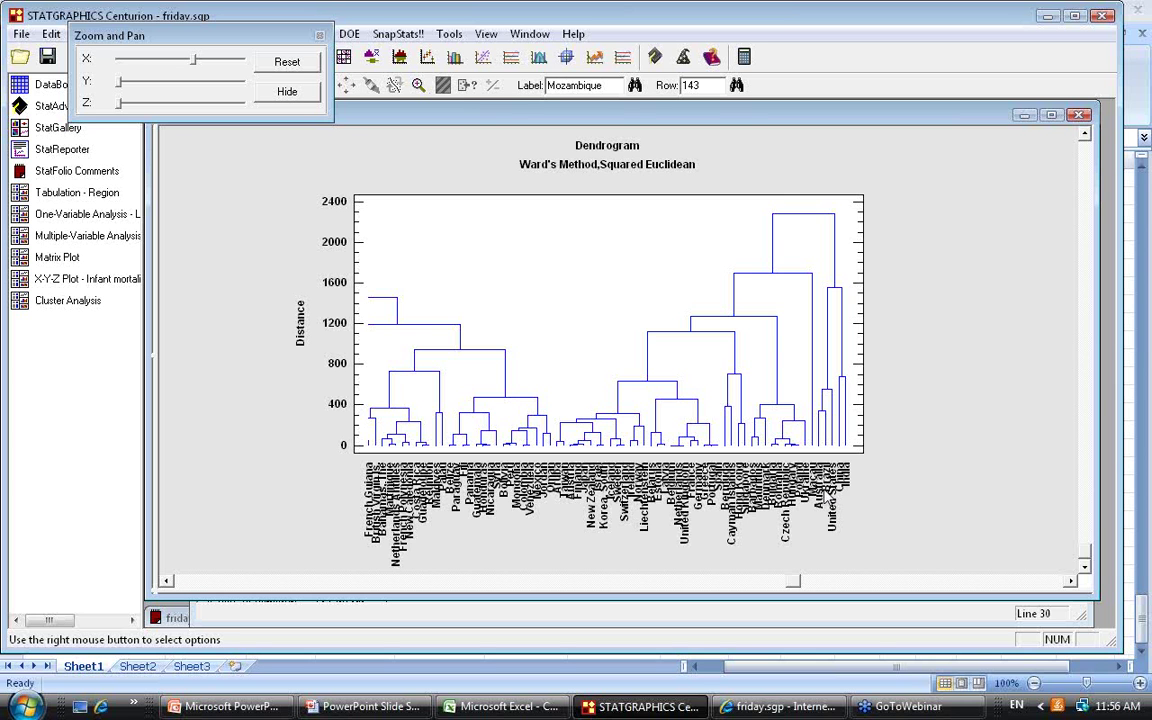
click(293, 97)
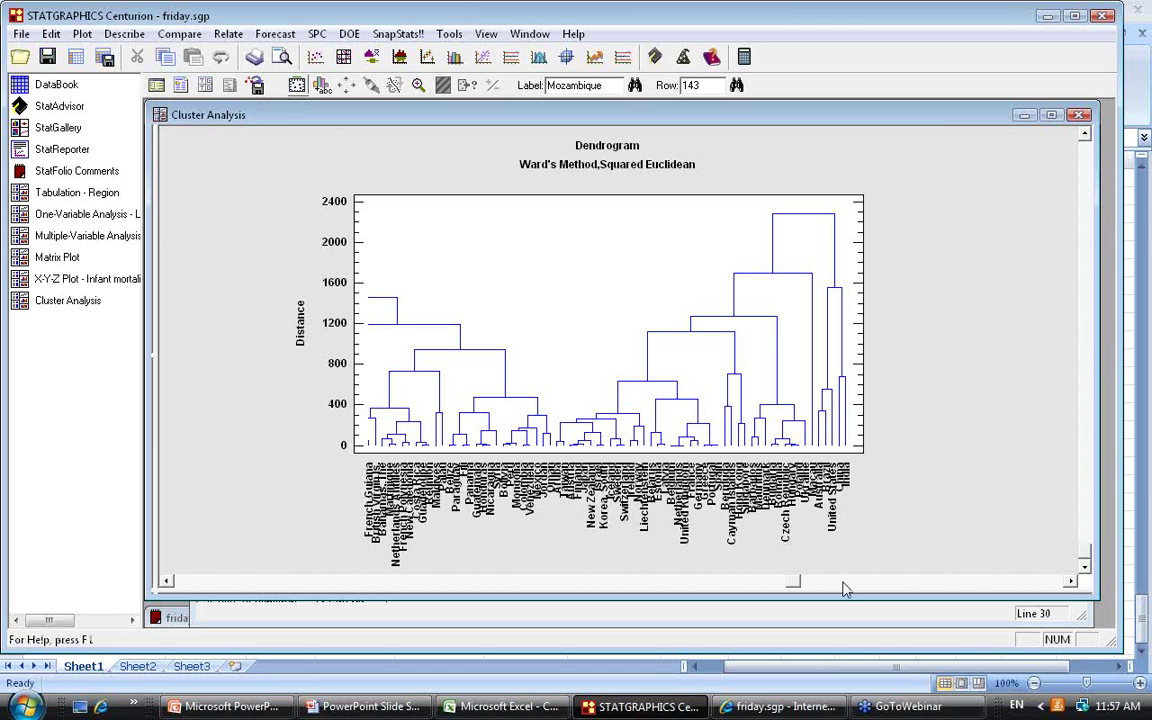
click(1006, 264)
click(1008, 247)
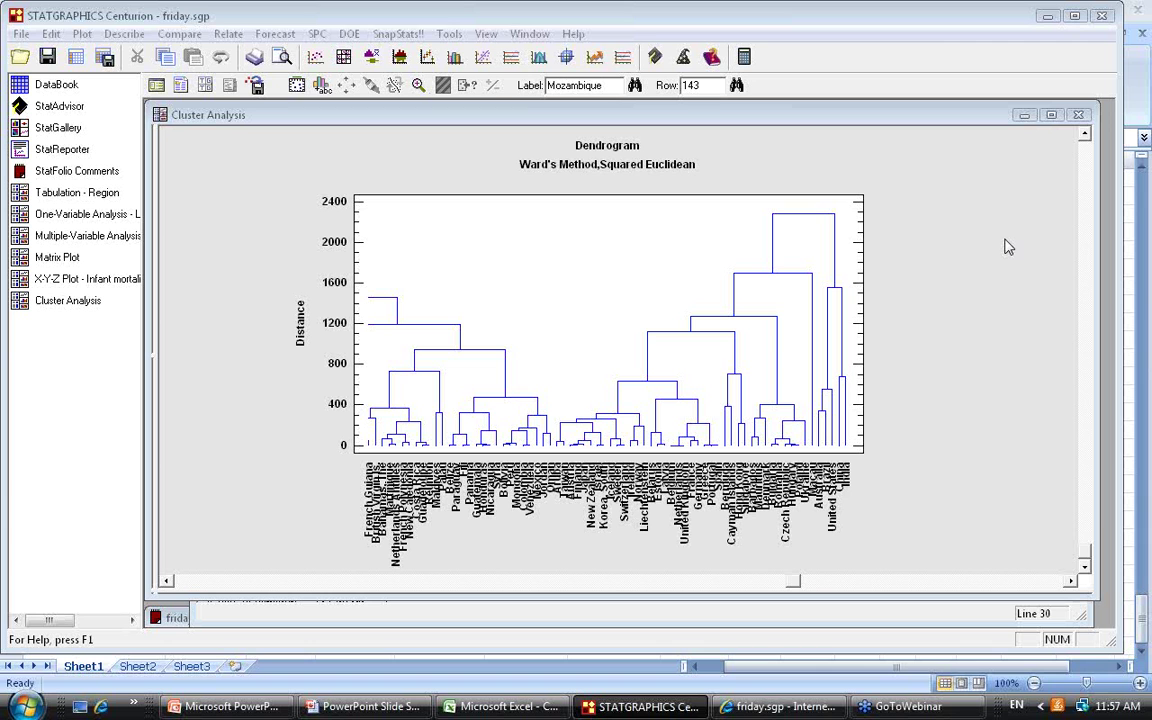
click(894, 339)
Switch to Excel and copy the Pop. Density, Coastline and Net migration columns from E1 to G23, including both header rows
click(497, 707)
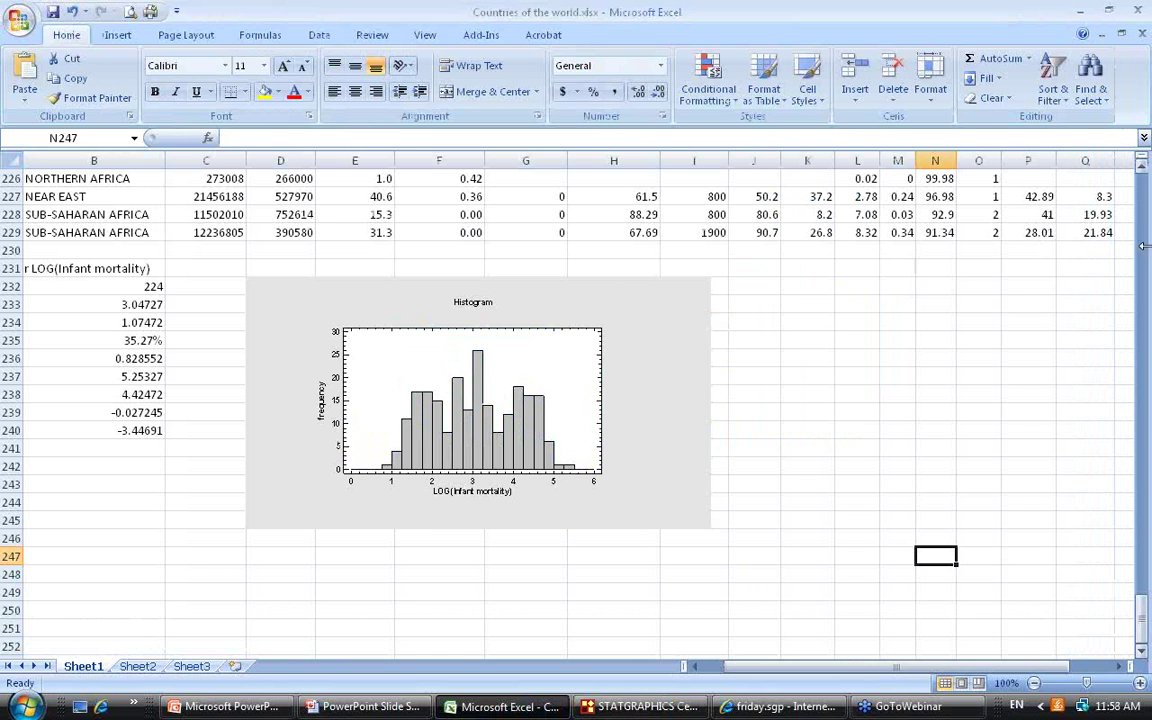
drag(1145, 628, 1140, 190)
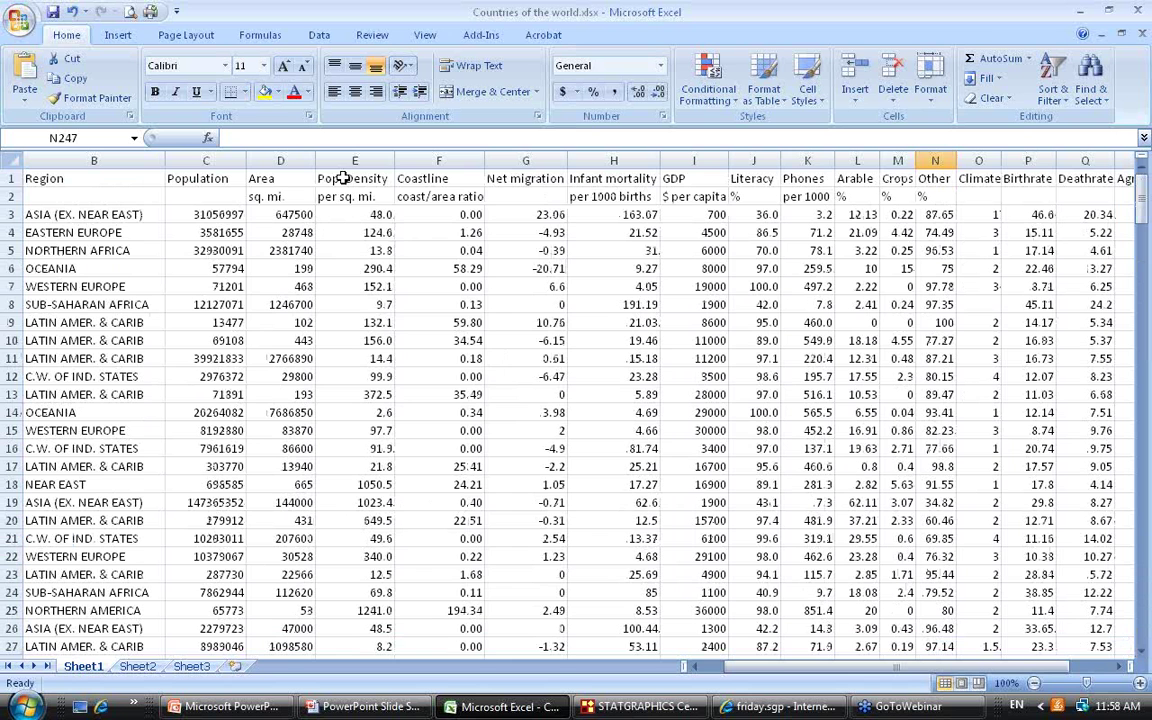
drag(345, 180, 519, 580)
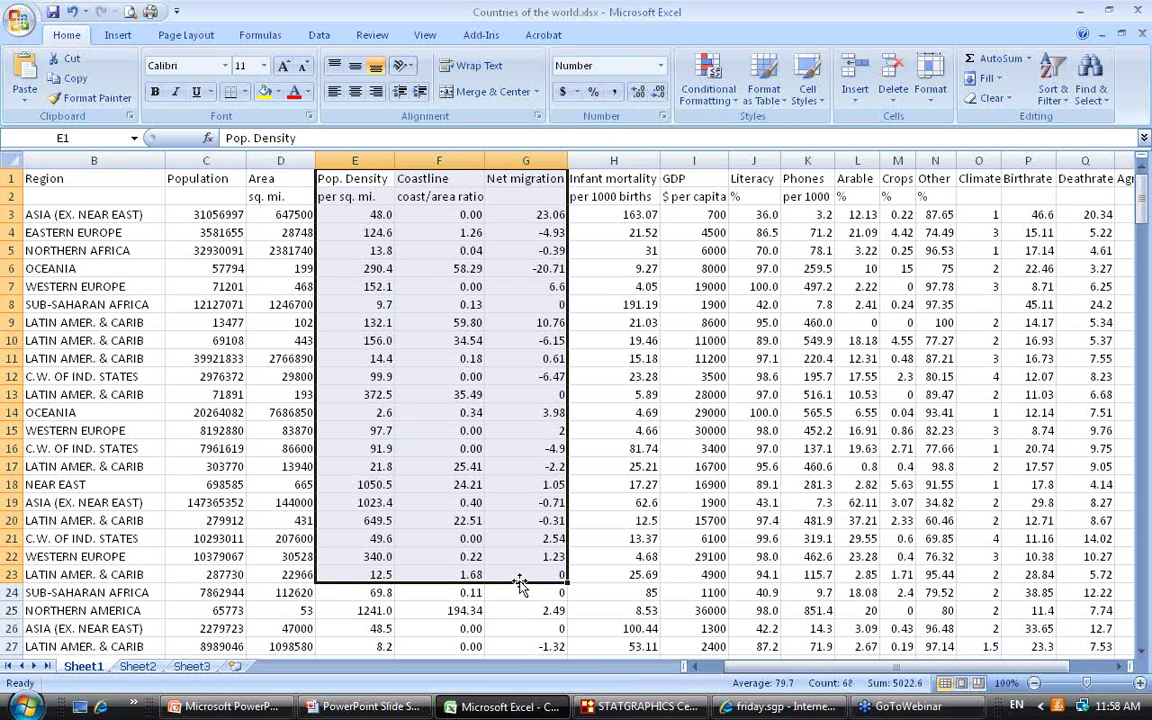
right_click(507, 278)
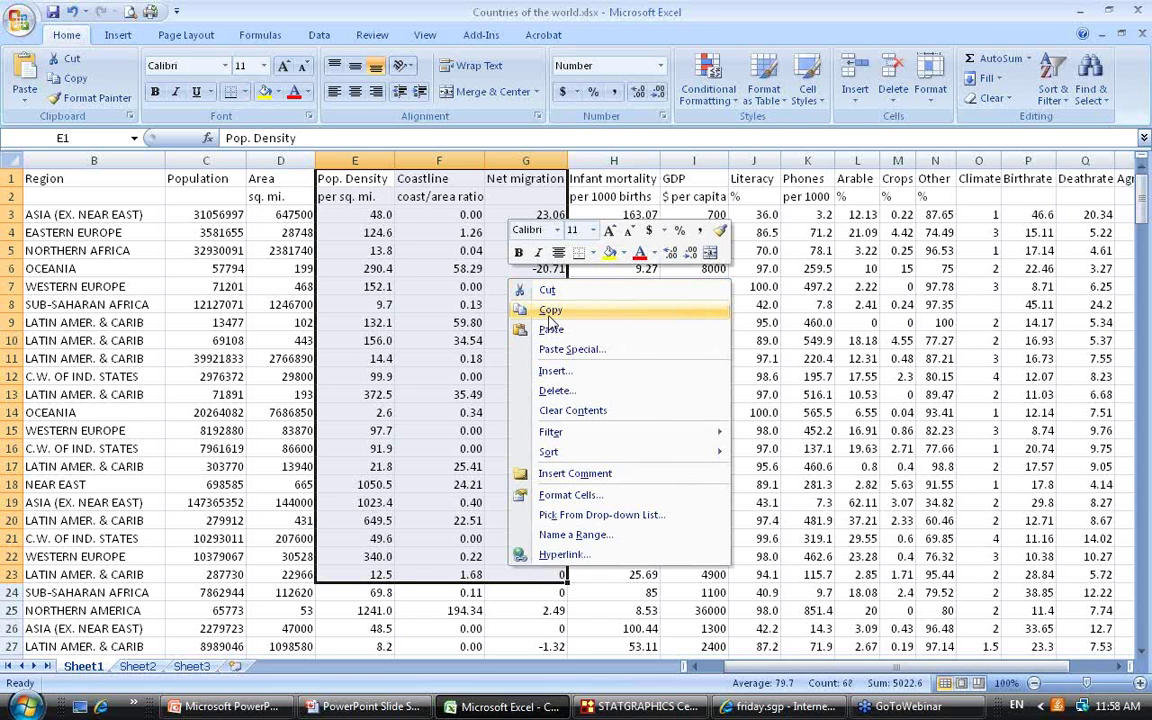
click(550, 310)
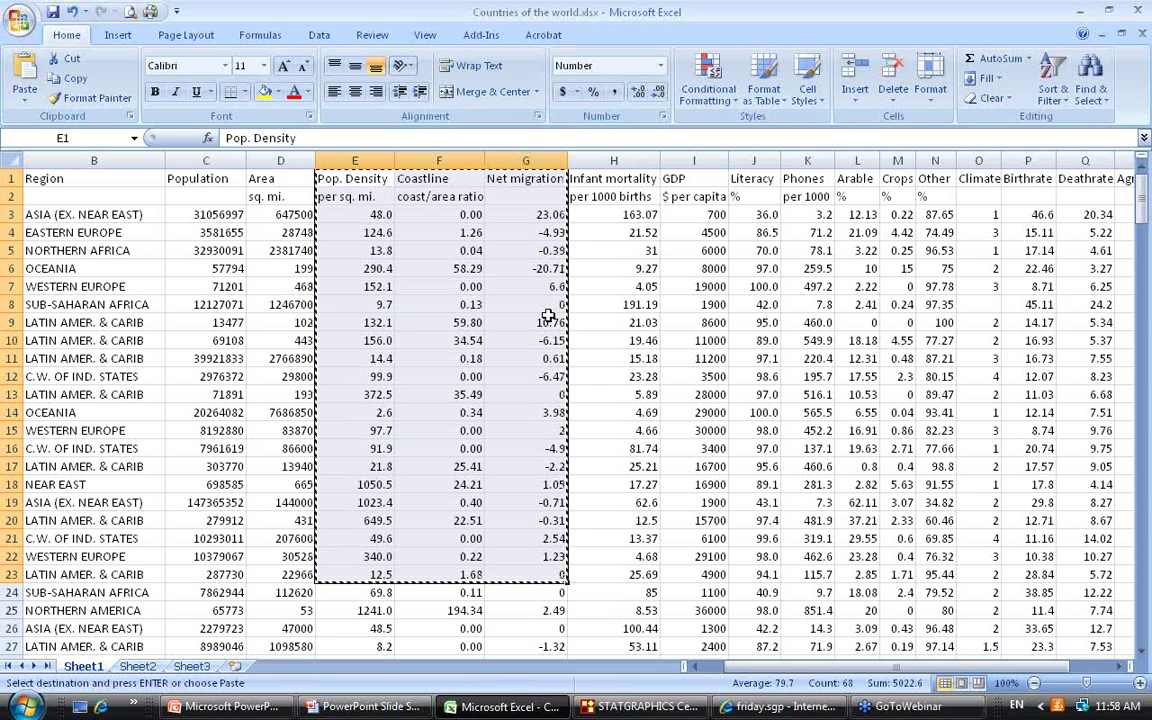
Examine the layout of the copied block: variable name in E1, units in E2 and data values in E3:G23
click(375, 179)
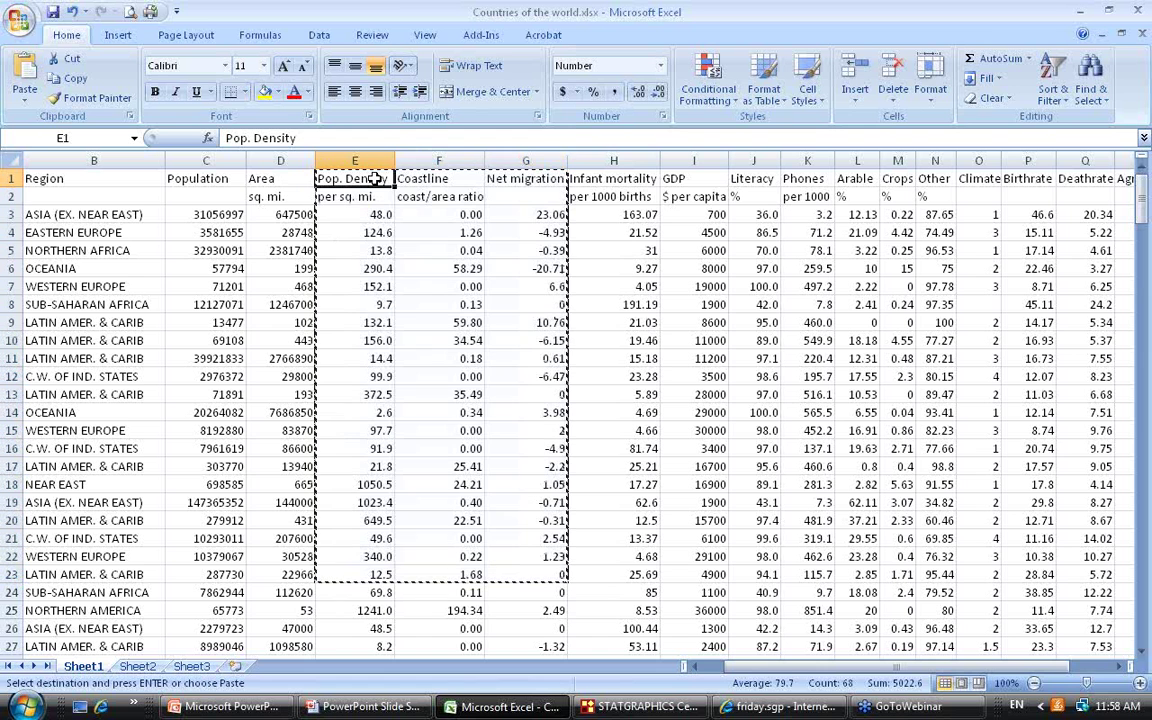
click(369, 198)
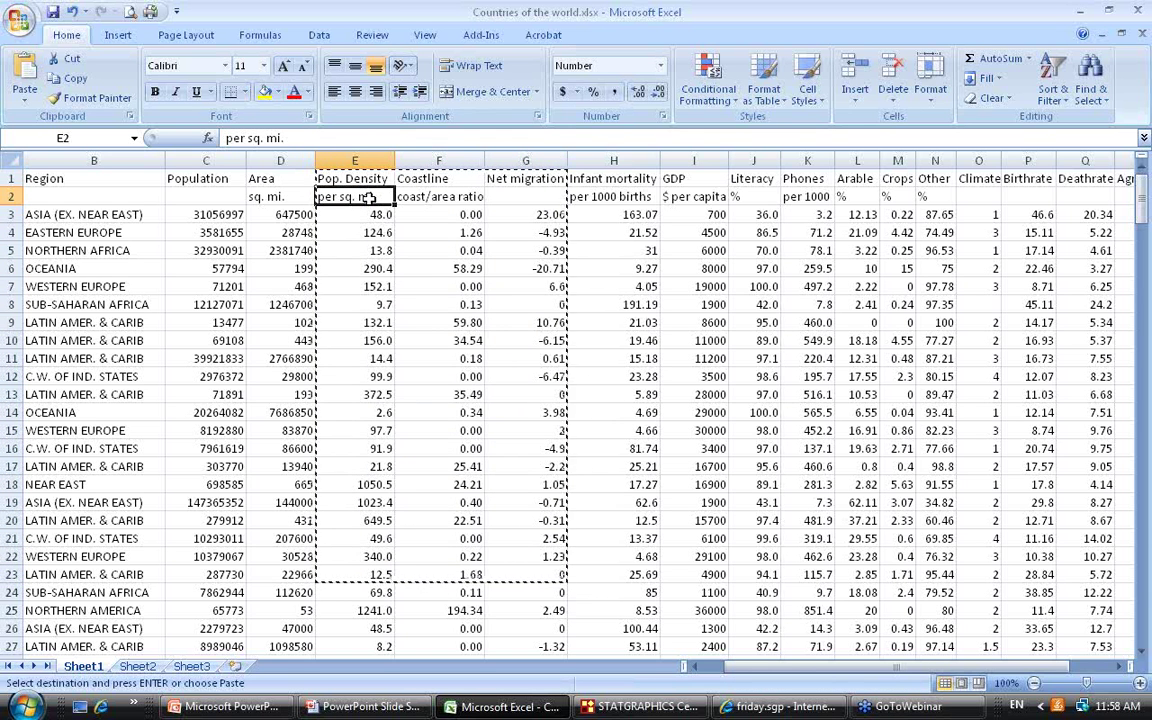
click(373, 214)
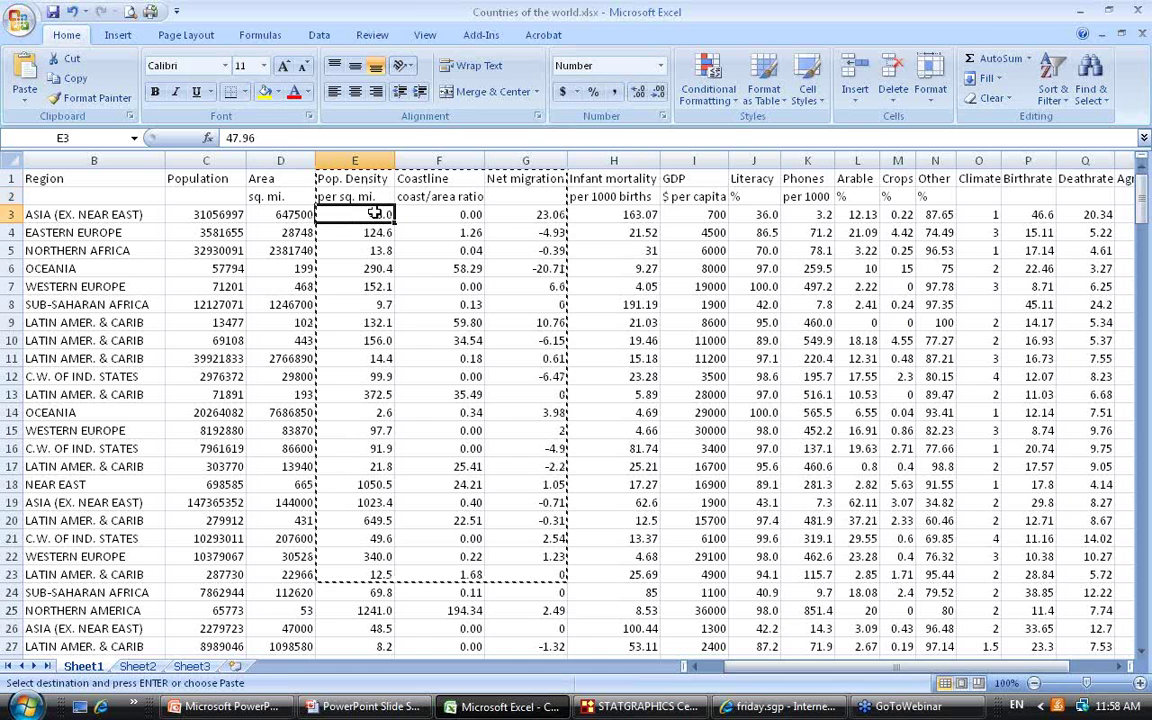
mouse_move(373, 214)
mouse_down()
mouse_move(360, 545)
mouse_move(560, 578)
mouse_up()
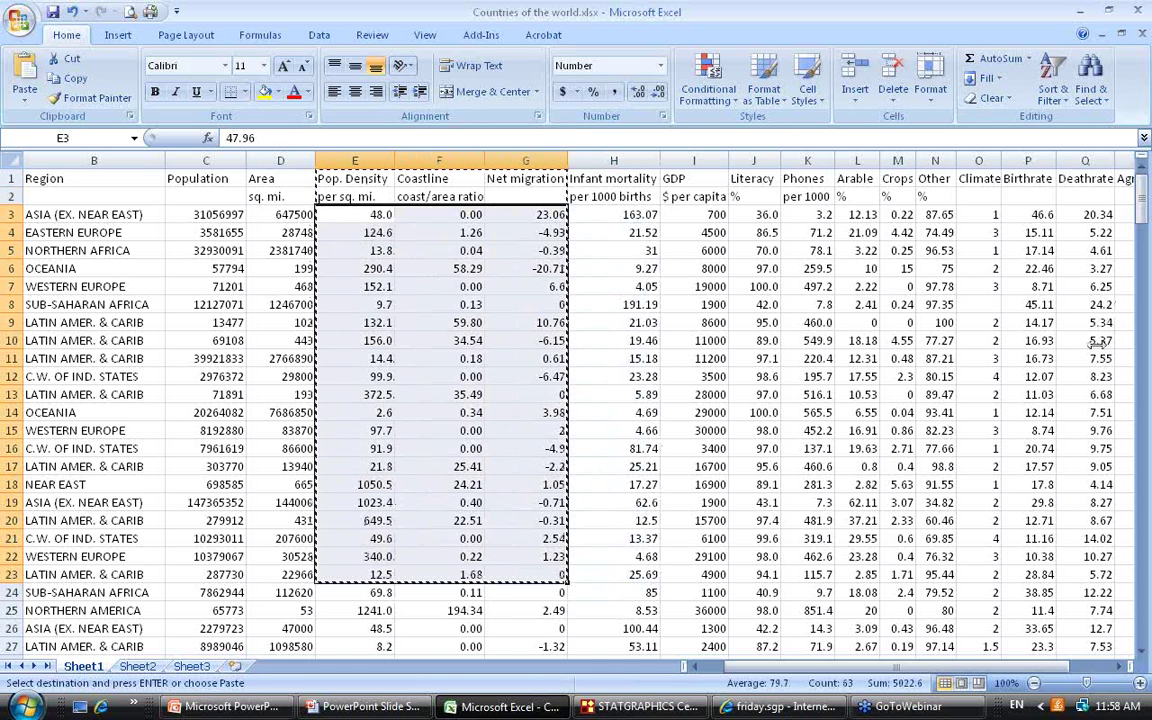
click(985, 214)
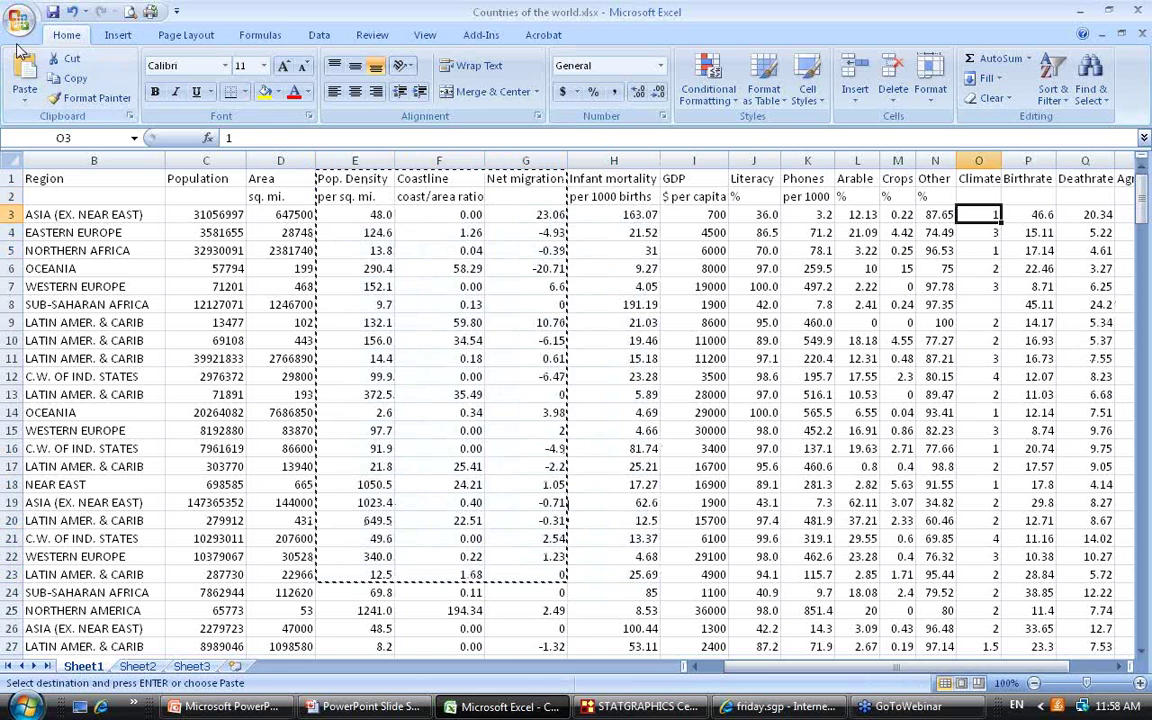
Select all country data rows from row 229 up to row 1, leaving out the summary statistics and histogram below
drag(1143, 190, 1143, 600)
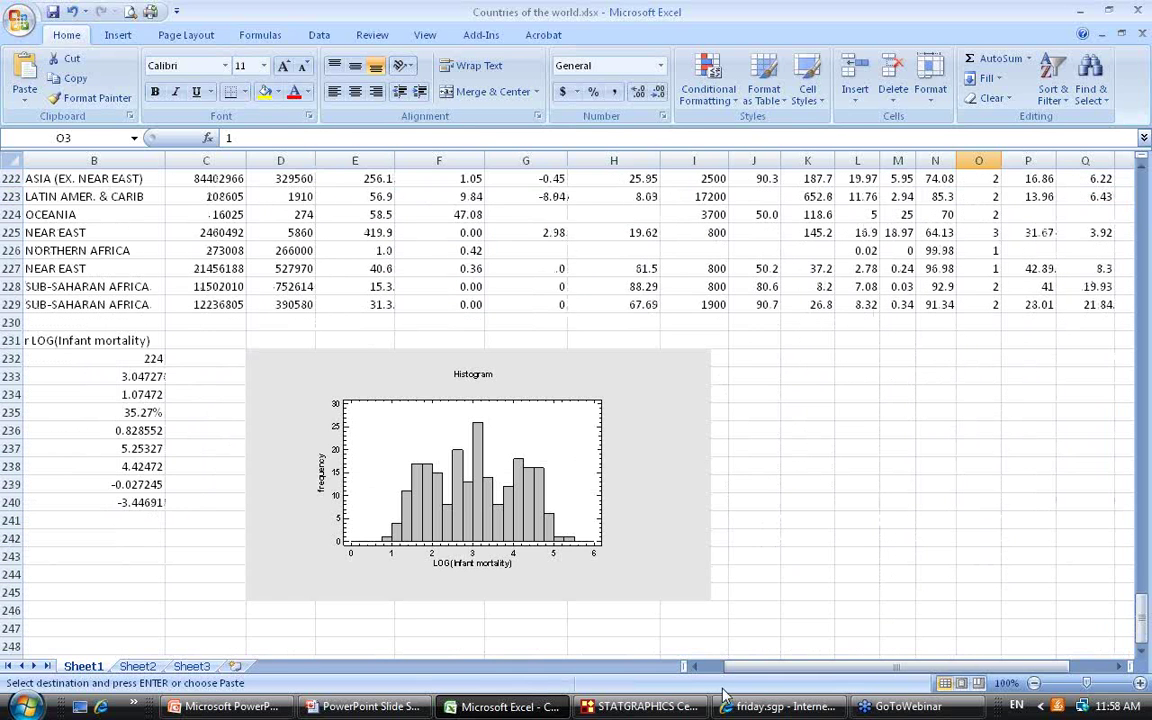
drag(735, 672, 715, 672)
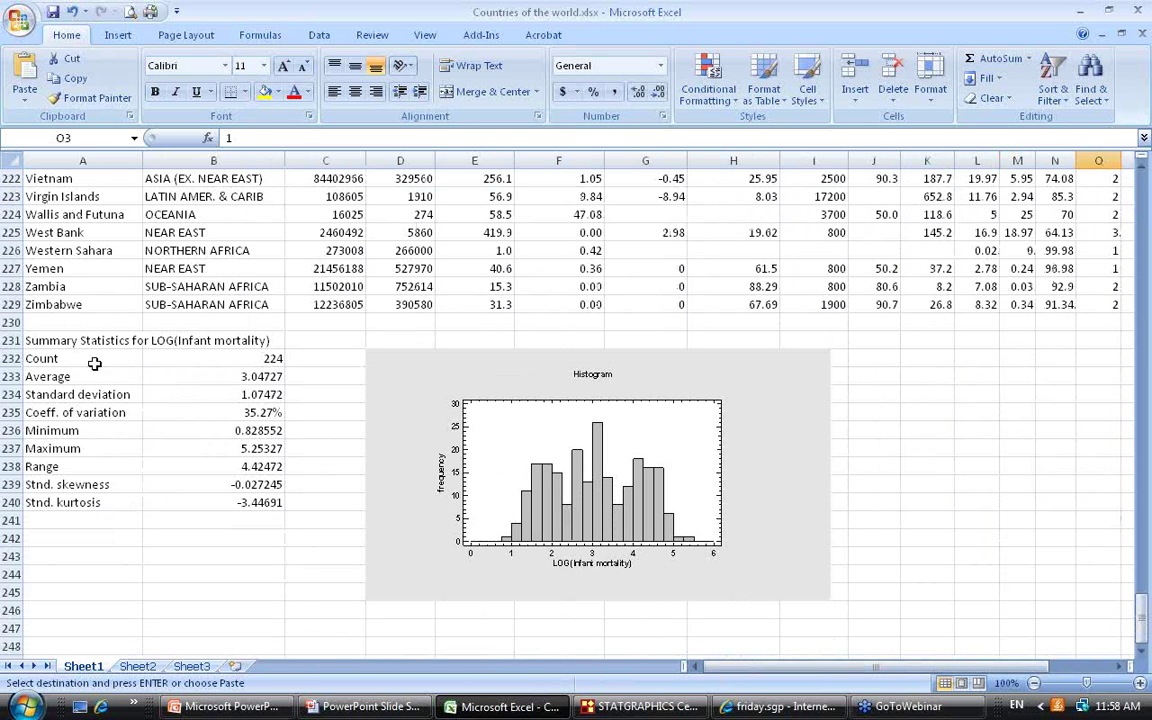
drag(8, 303, 6, 86)
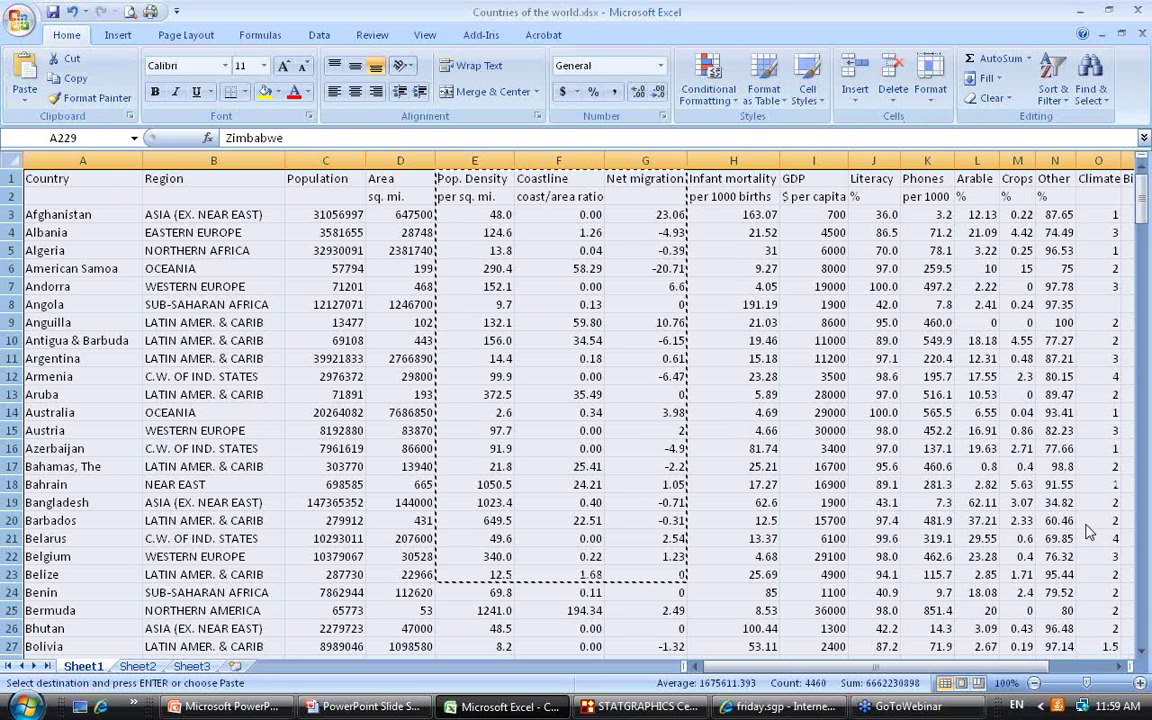
key(Escape)
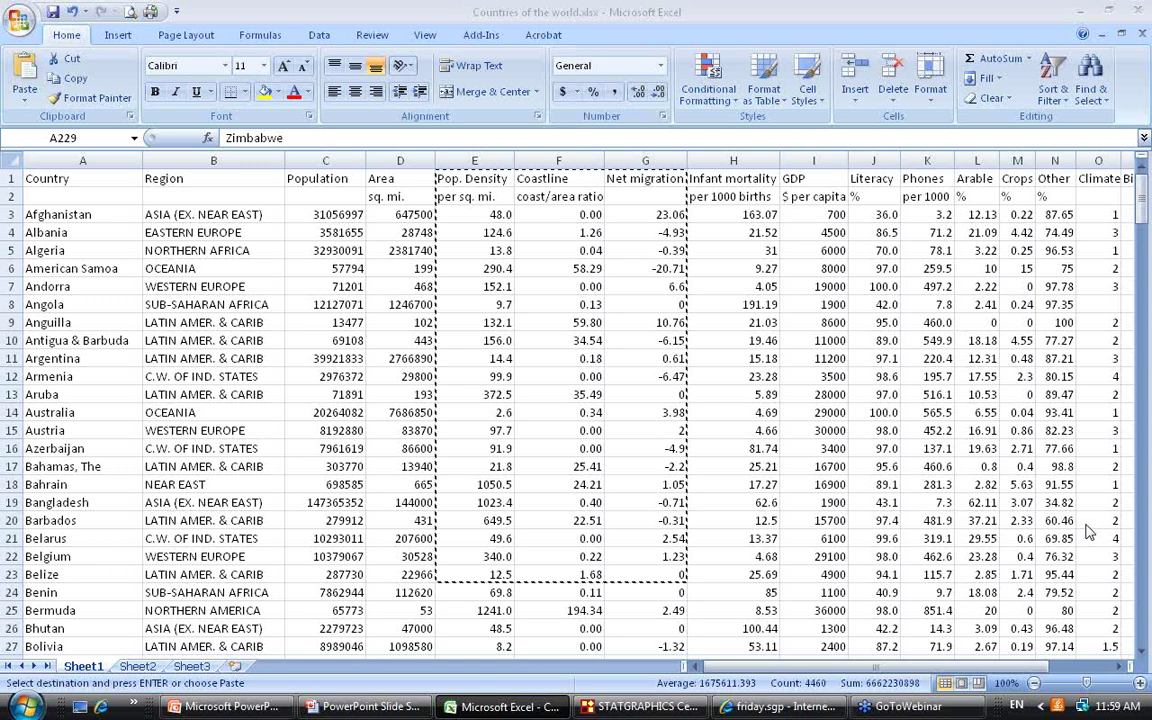
Return to STATGRAPHICS, bring up the Region tabulation and enlarge its piechart
click(663, 708)
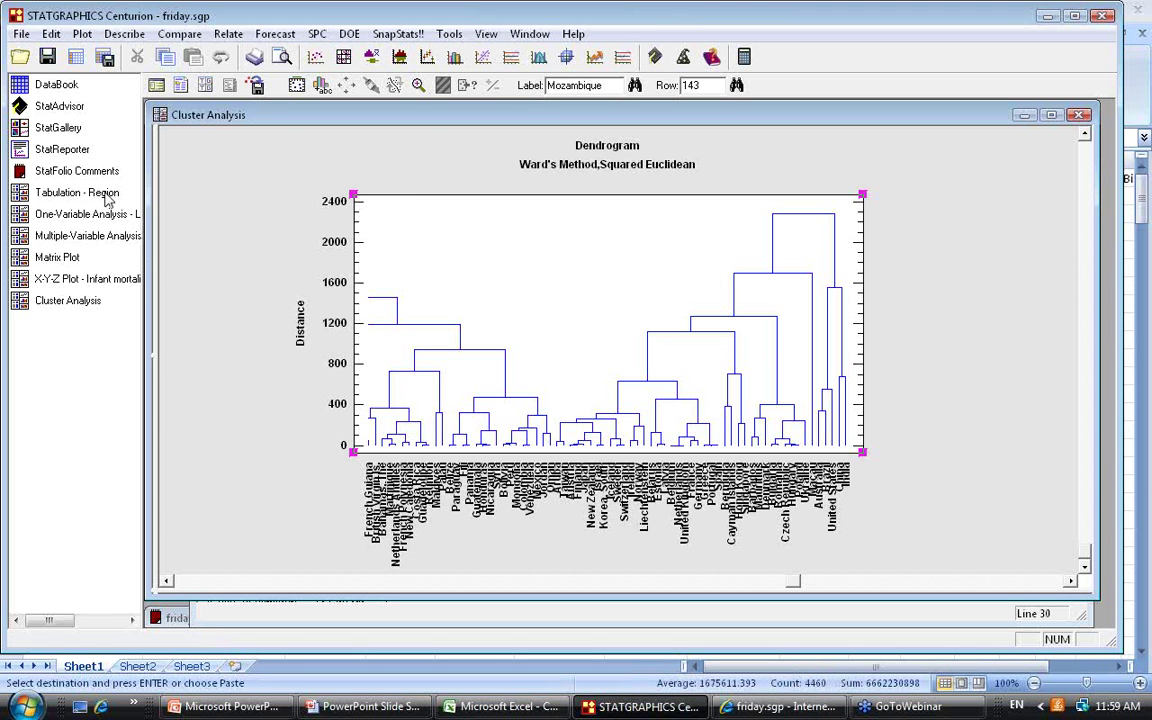
click(105, 197)
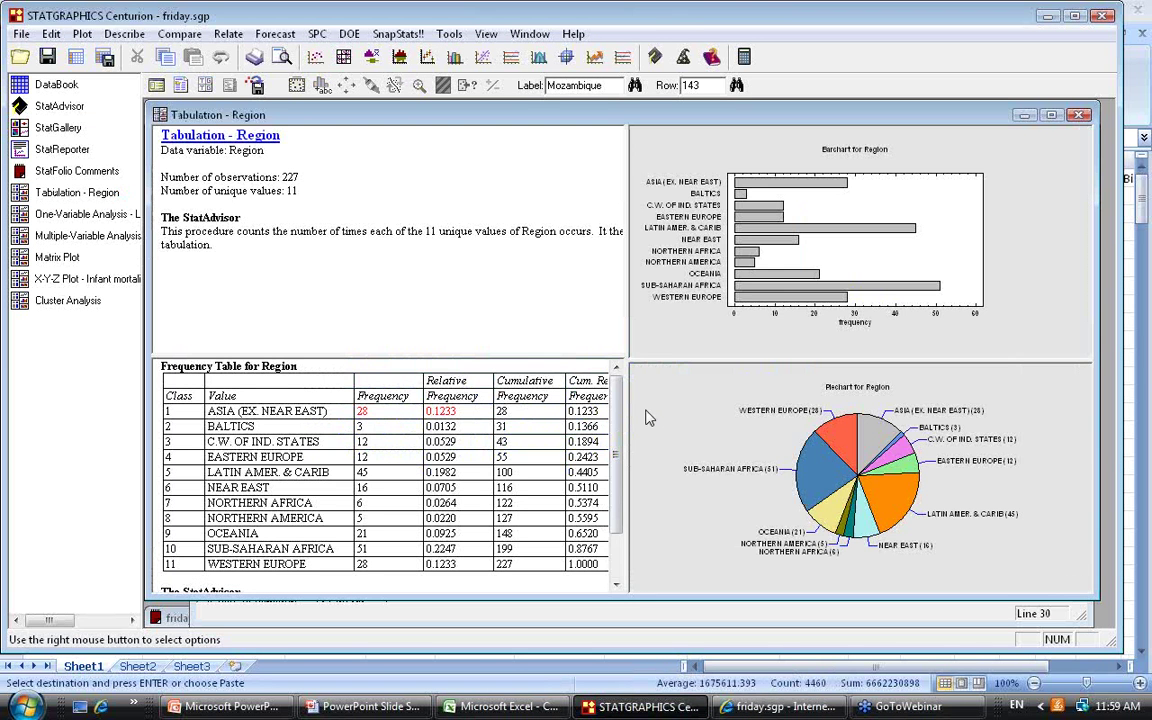
double_click(648, 418)
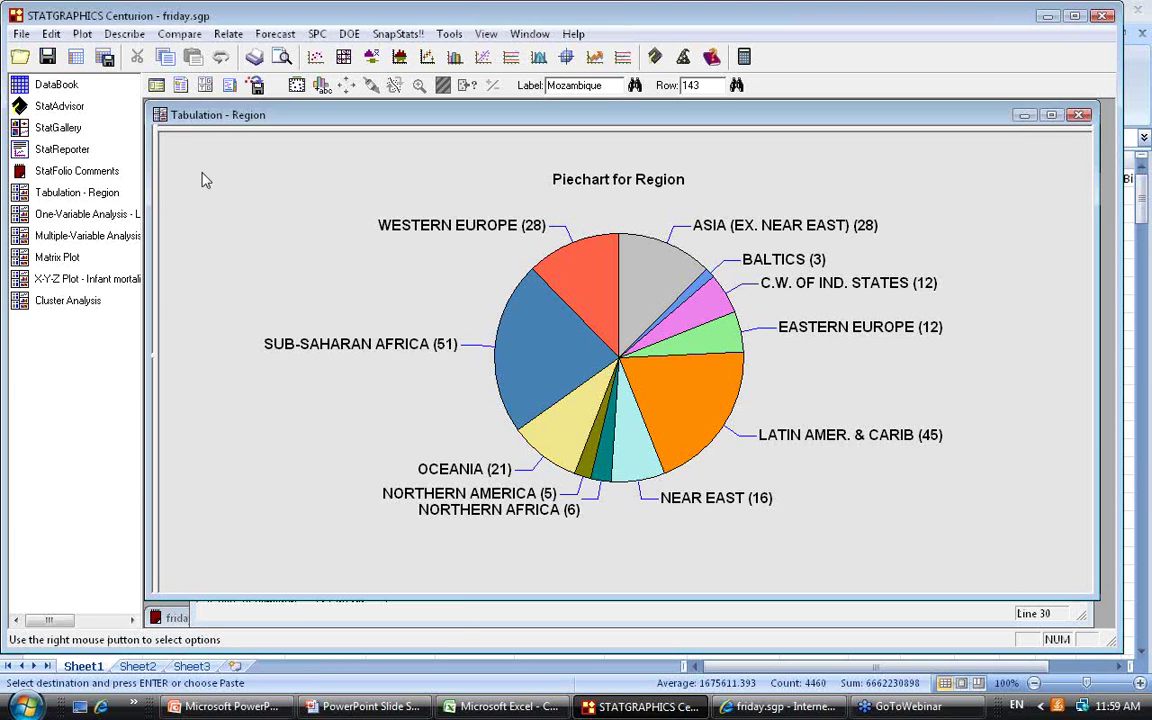
Reorder the Region levels in the piechart so that BALTICS comes first, ahead of ASIA (EX. NEAR EAST)
right_click(205, 182)
click(225, 204)
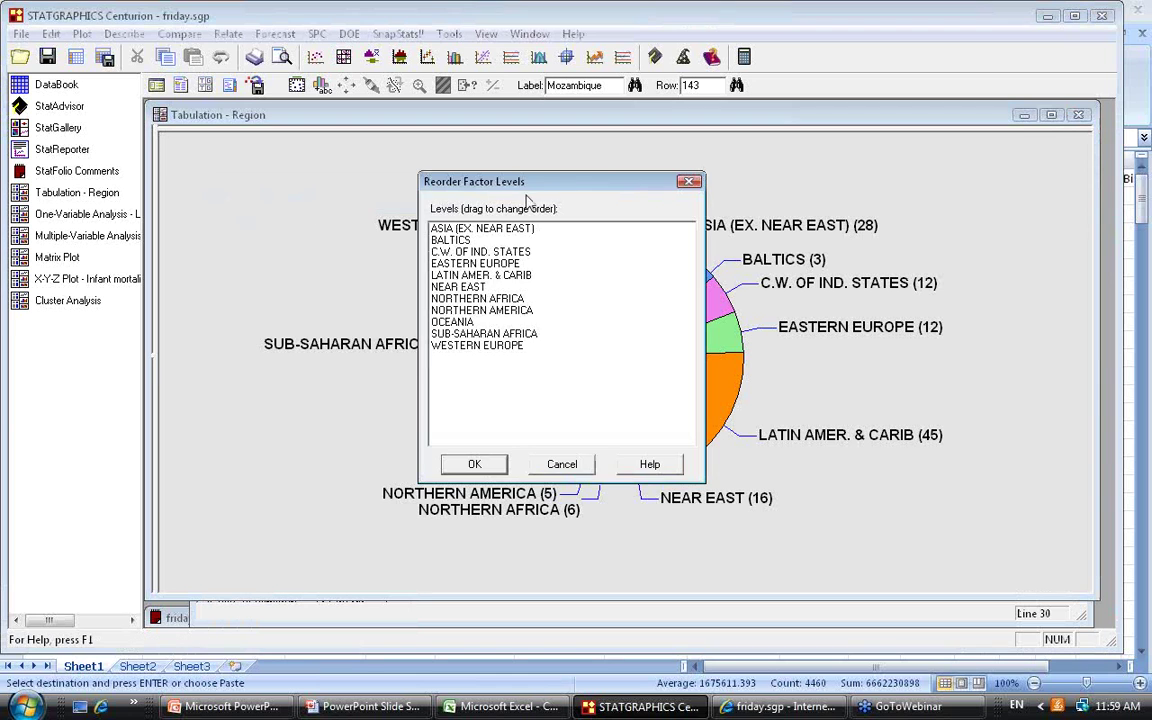
drag(545, 190, 150, 33)
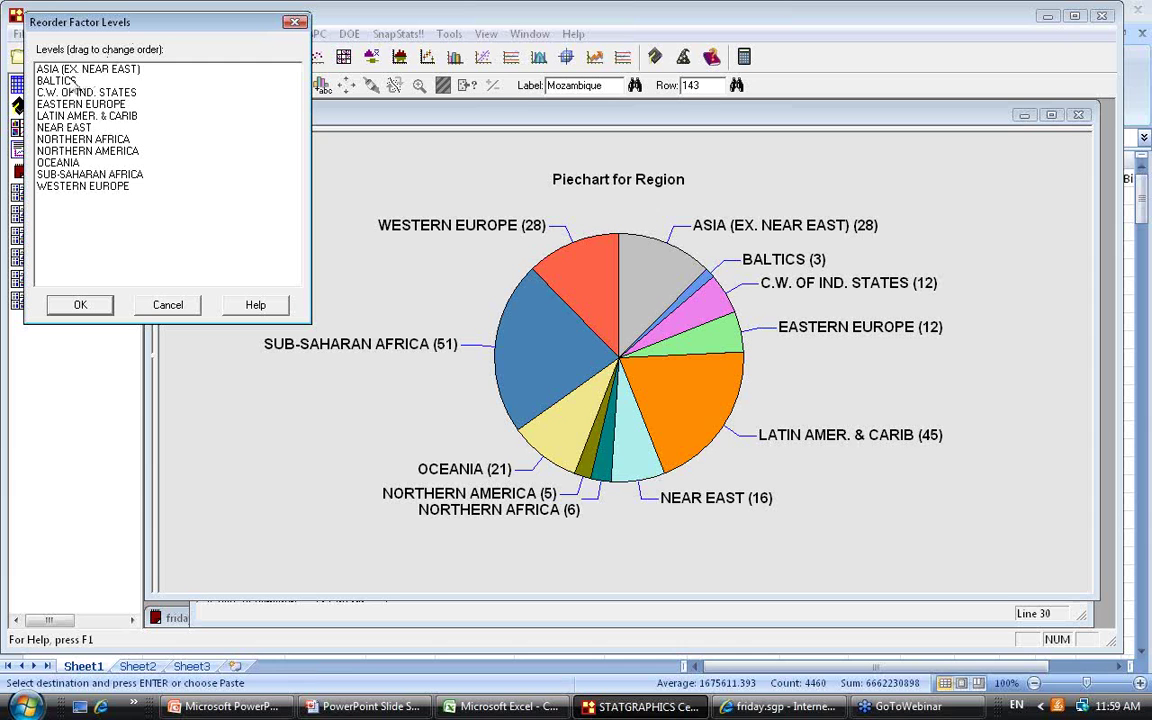
drag(71, 83, 70, 77)
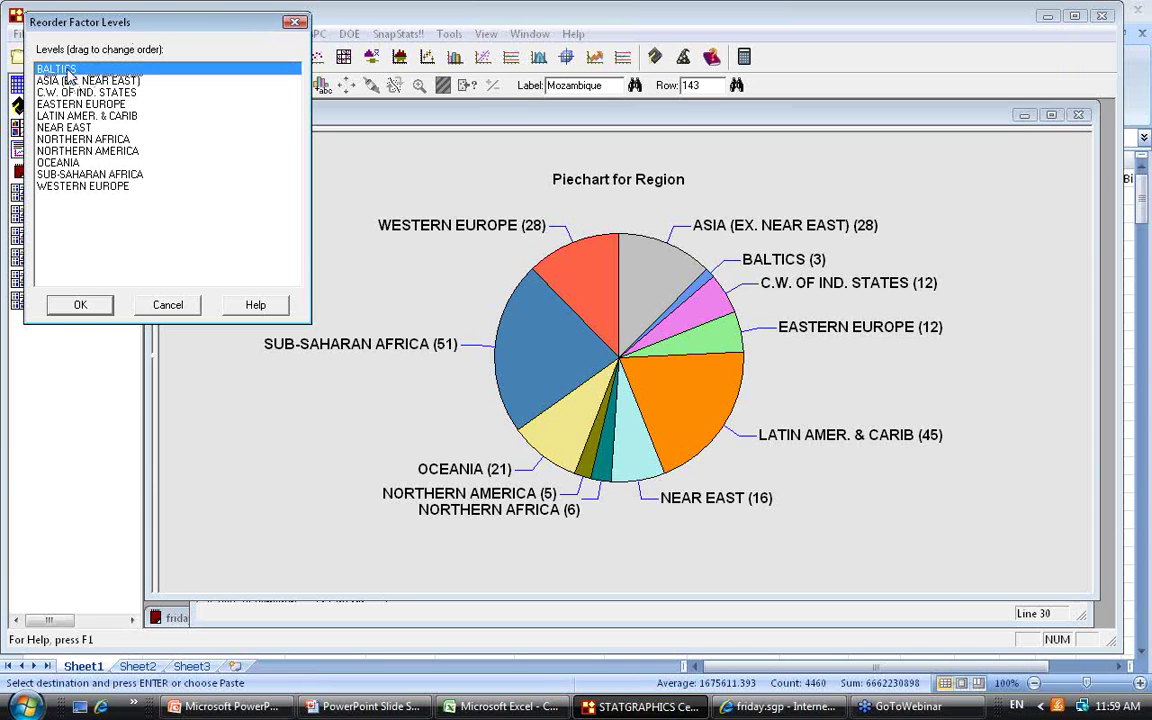
click(82, 304)
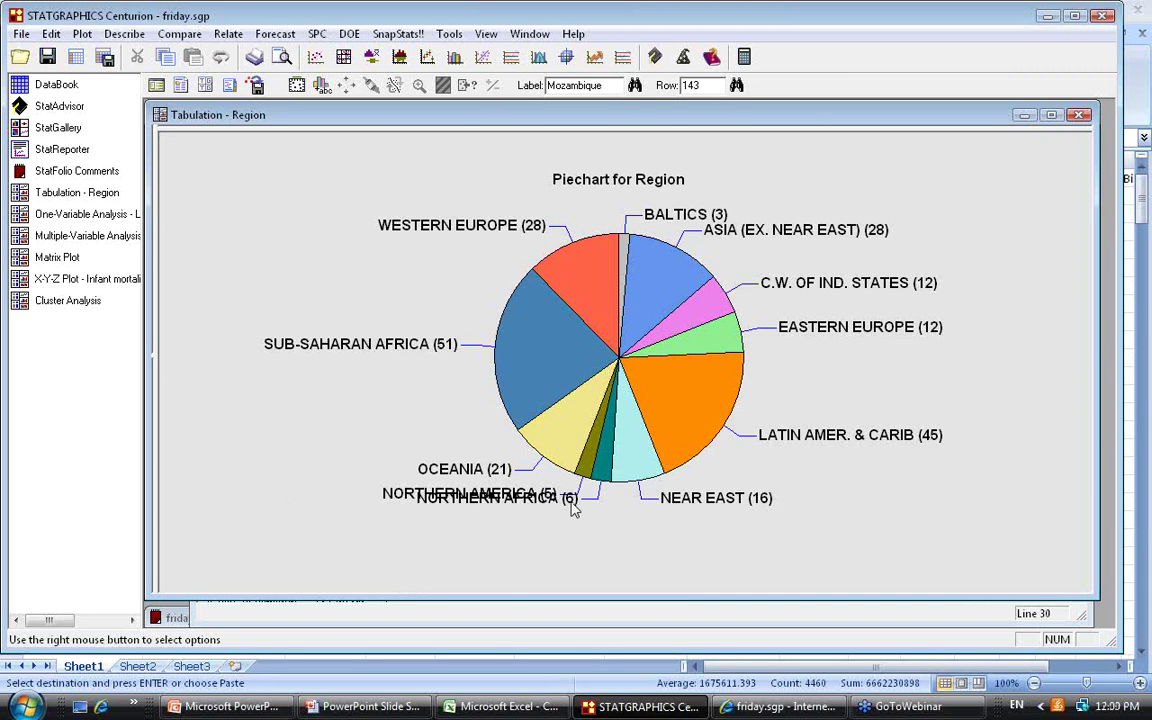
Move NORTHERN AMERICA up to second place in the Region level order, directly after BALTICS
right_click(175, 148)
click(215, 177)
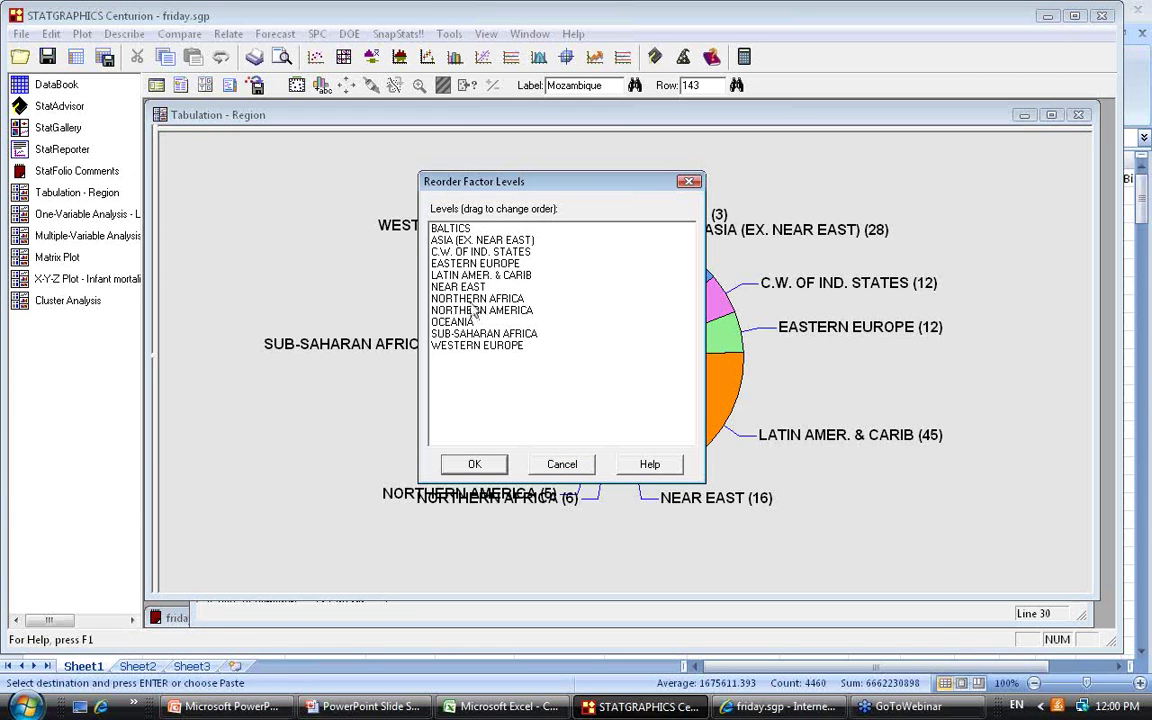
drag(474, 312, 476, 245)
click(488, 465)
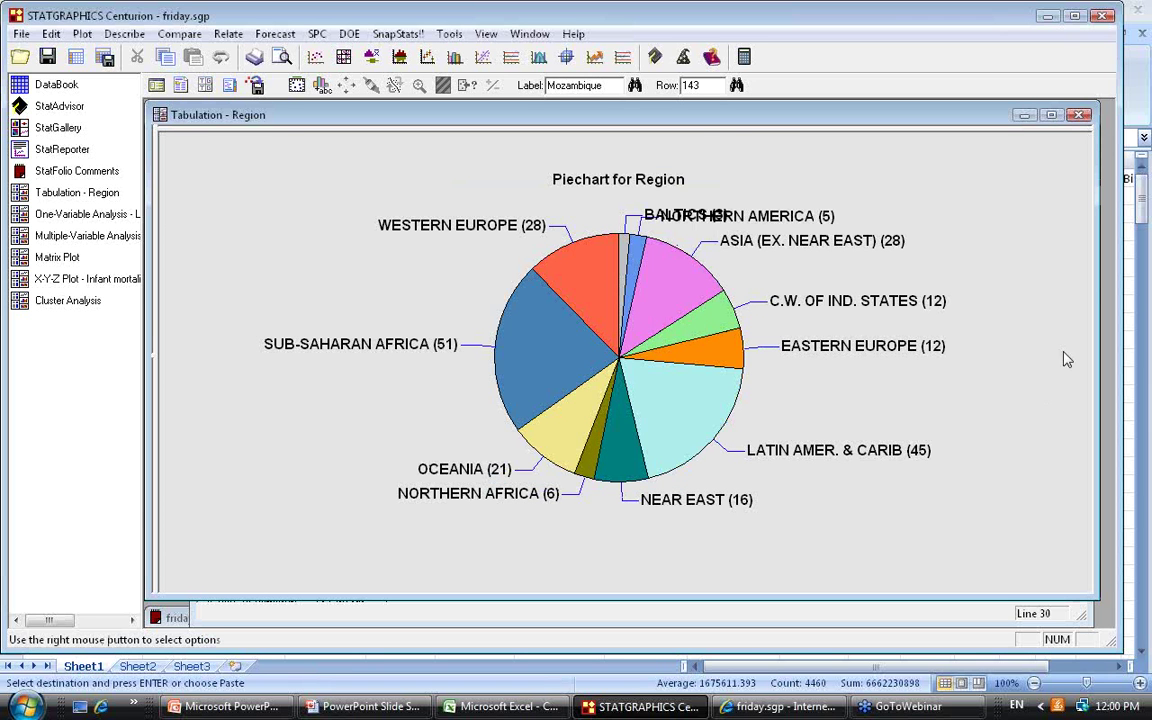
Separate the overlapping BALTICS and NORTHERN AMERICA piechart labels, placing BALTICS just below the title and NORTHERN AMERICA beneath it
drag(720, 214, 785, 220)
drag(665, 218, 665, 204)
drag(760, 221, 693, 217)
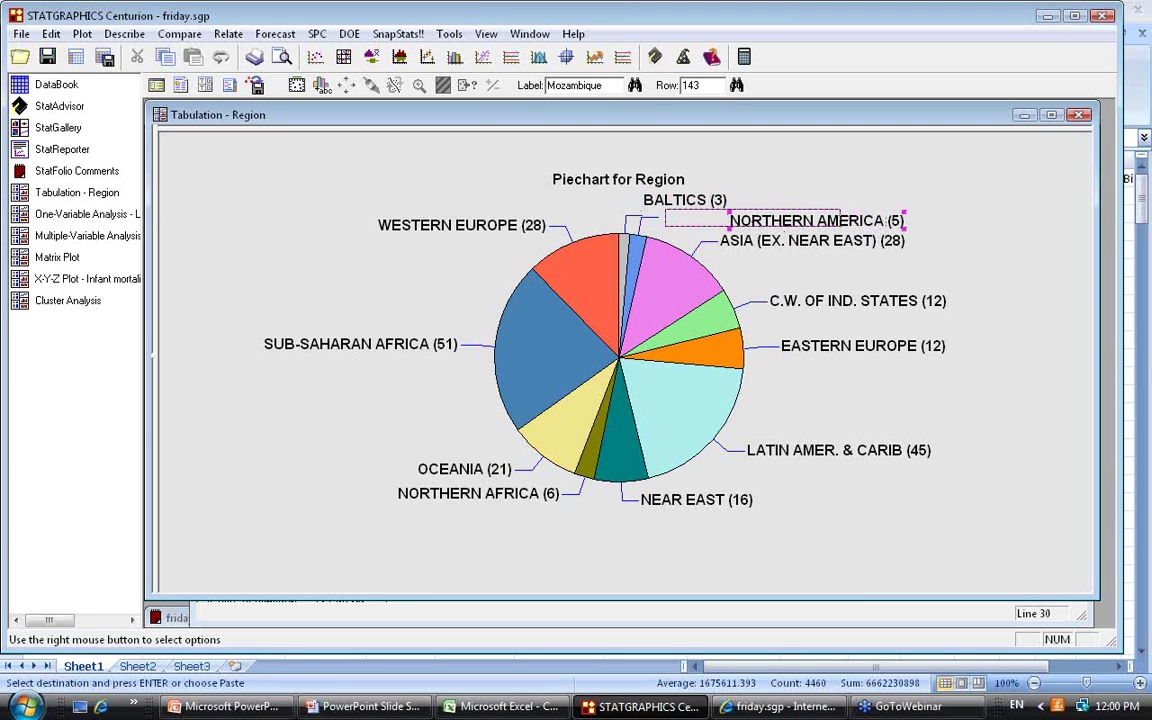
click(1000, 345)
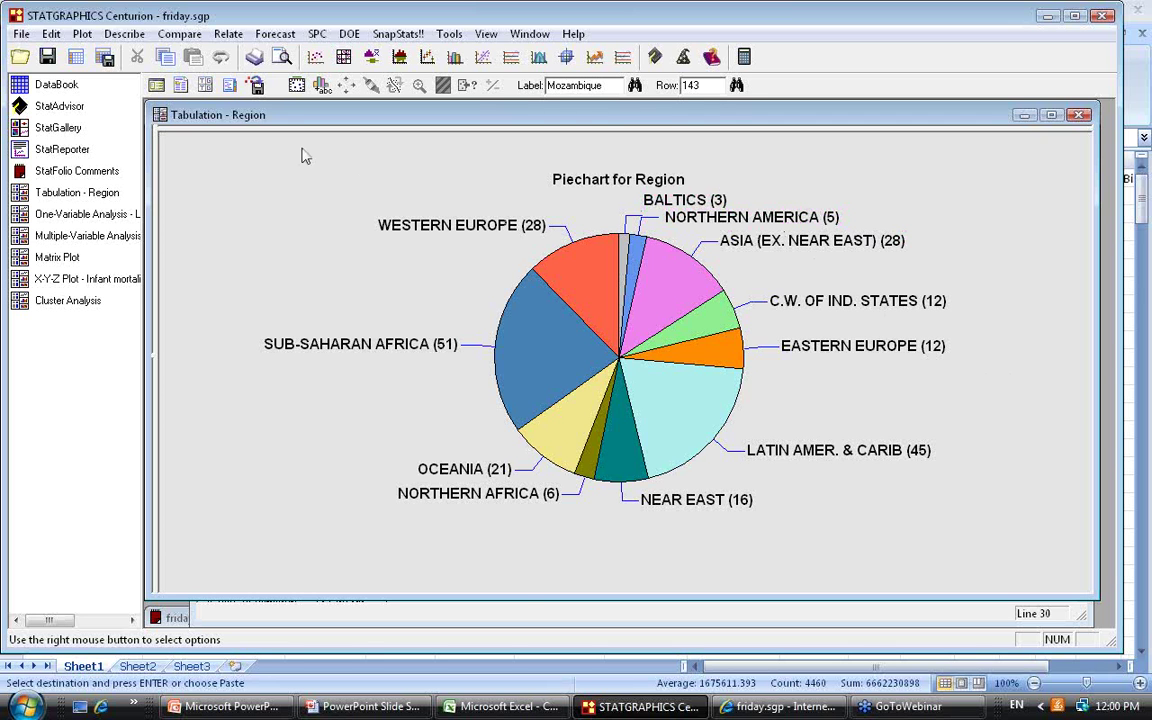
right_click(265, 146)
click(353, 176)
drag(537, 190, 933, 108)
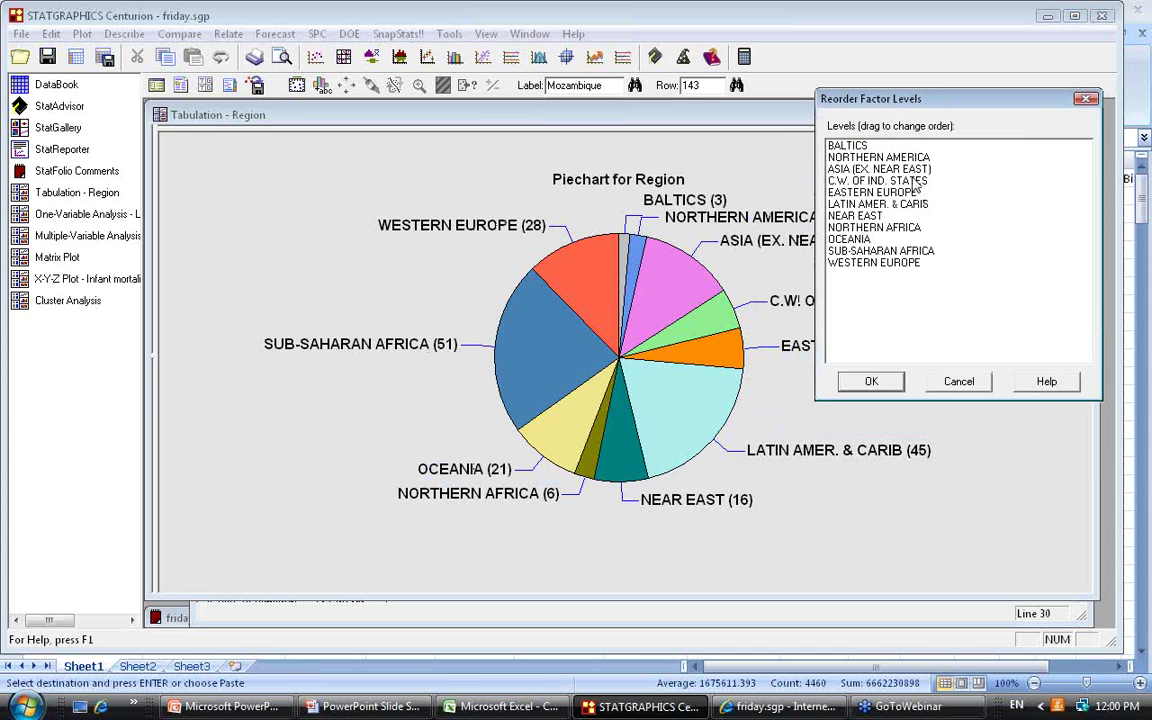
click(959, 381)
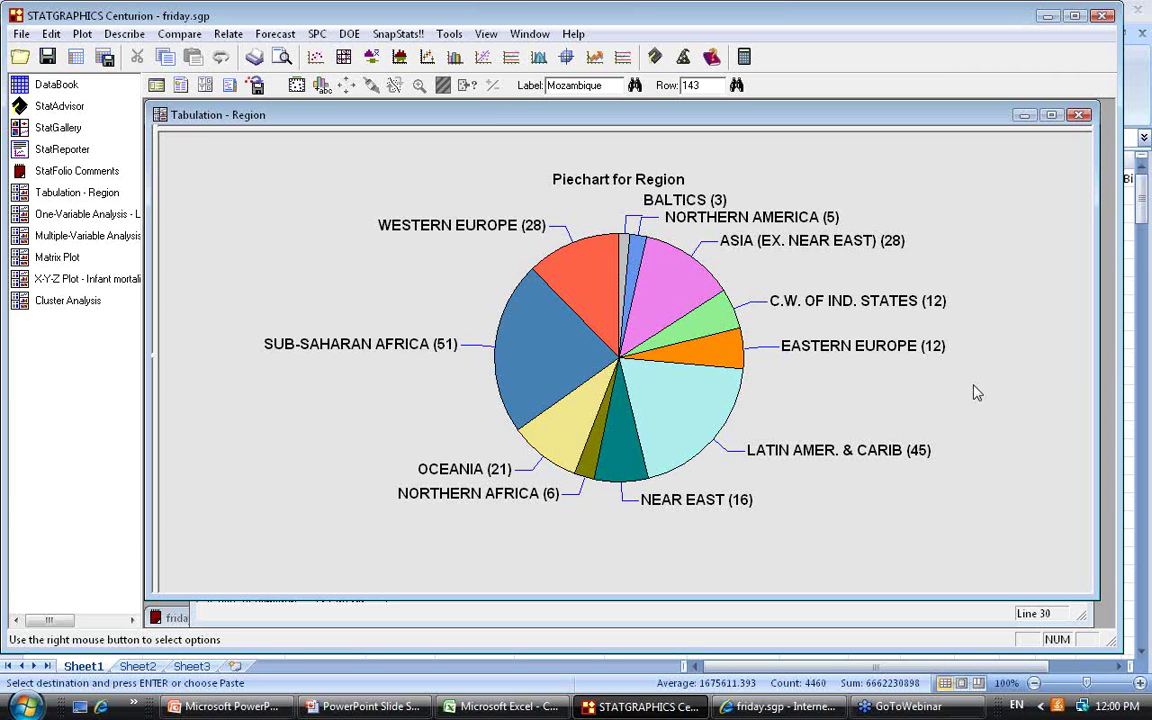
Bring up the One-Variable Analysis of LOG(Infant mortality) and enlarge its histogram
click(987, 625)
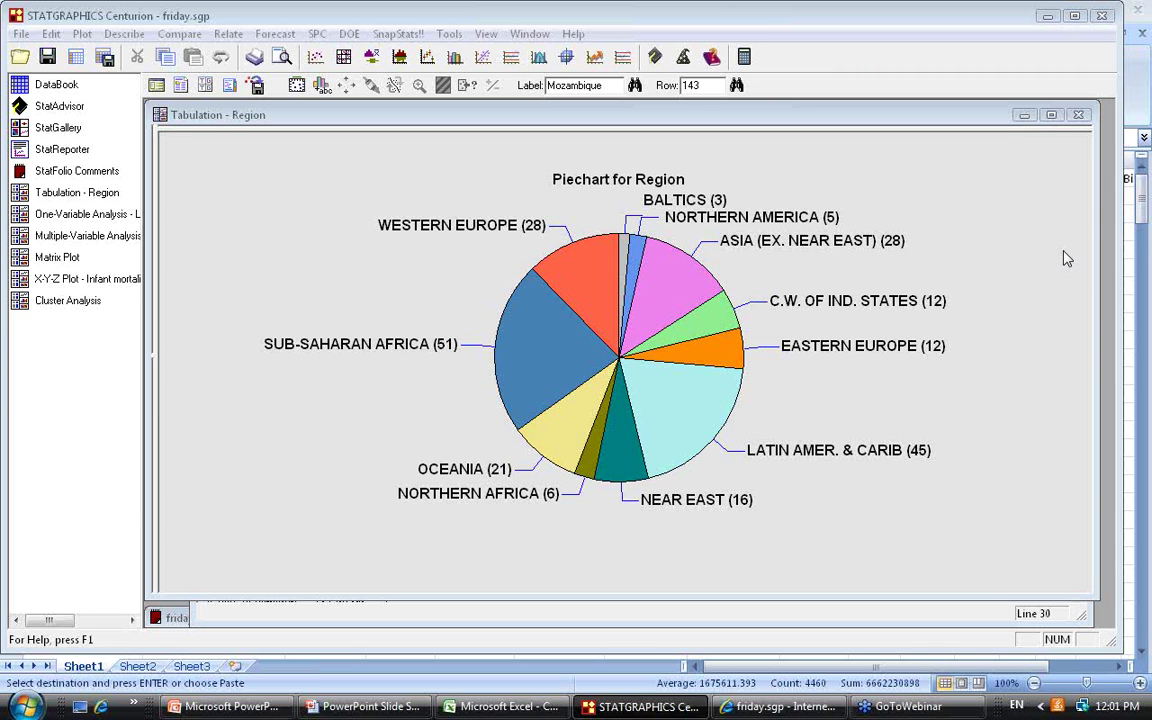
click(118, 217)
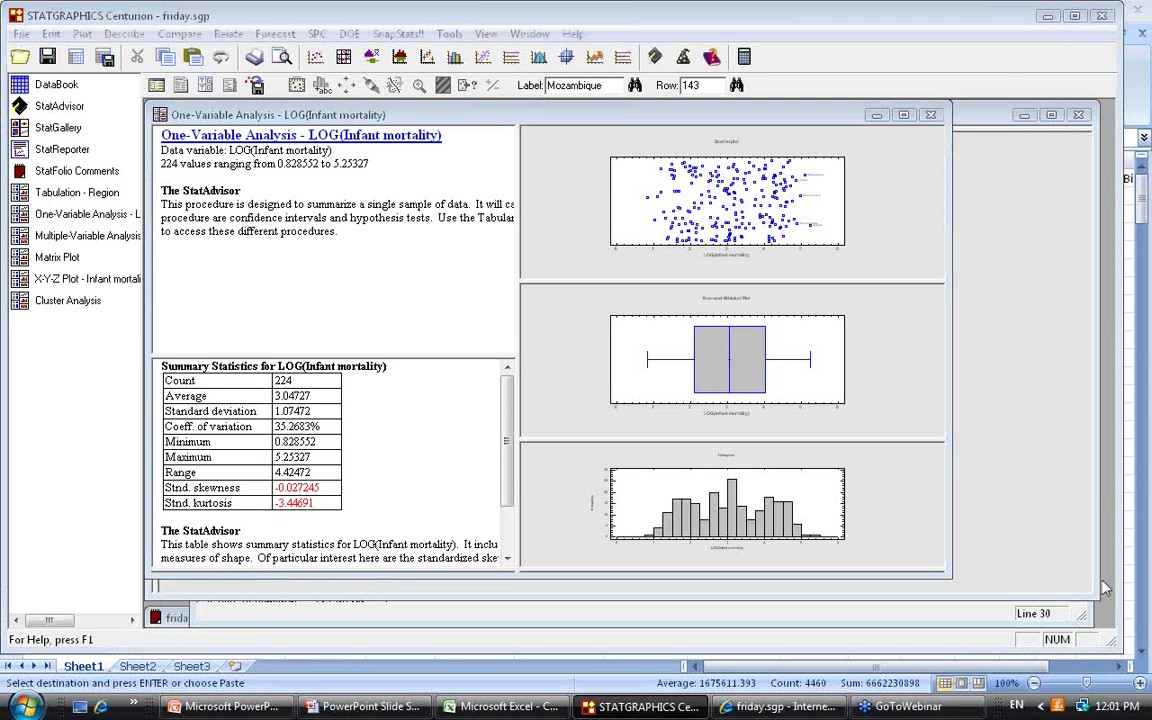
double_click(908, 487)
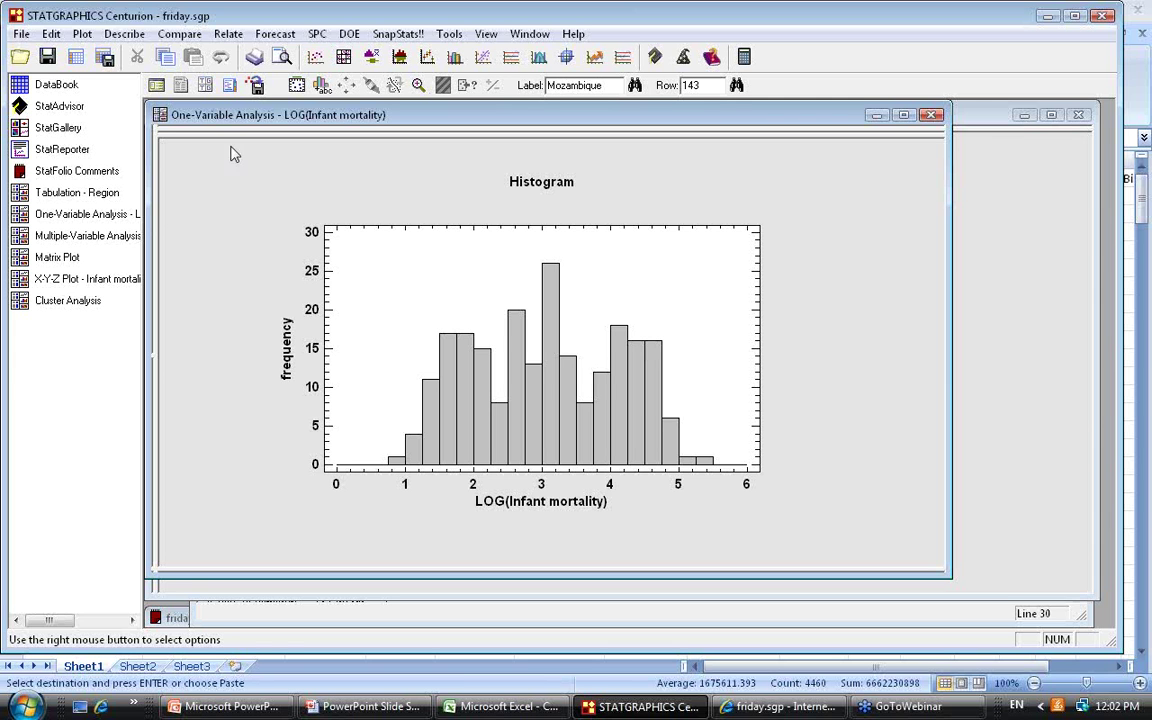
Check the Infant mortality column in the DataBook, then return to the Region tabulation and restore all its panes
double_click(60, 85)
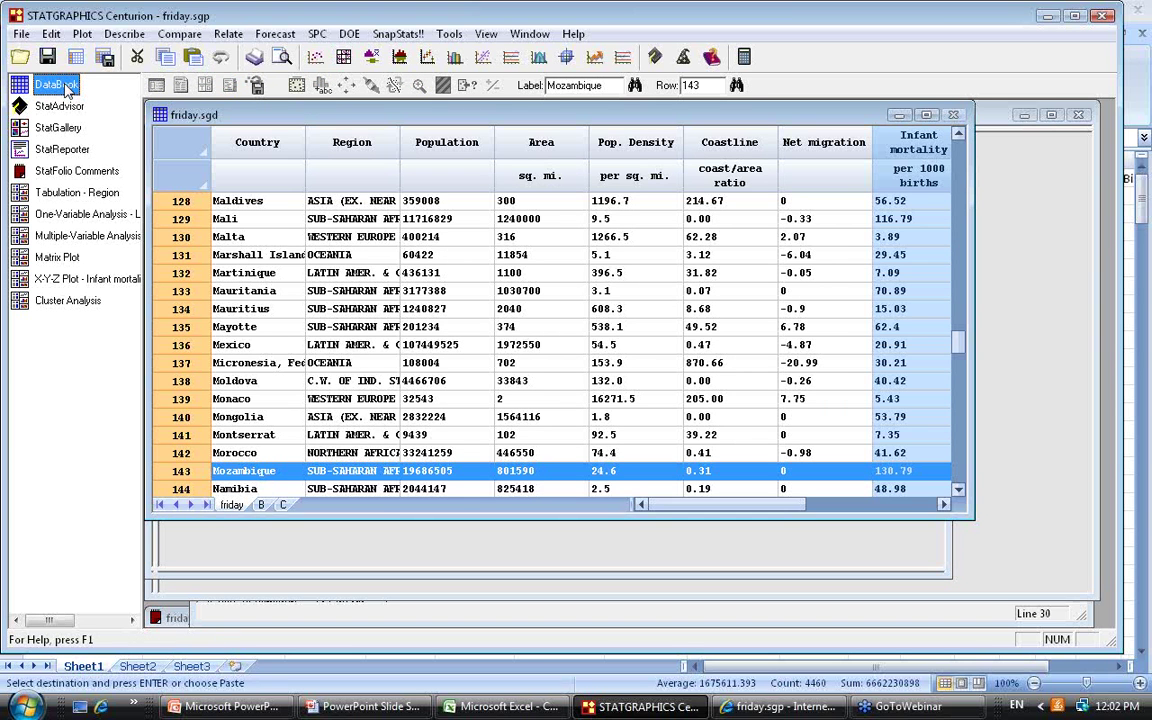
click(913, 202)
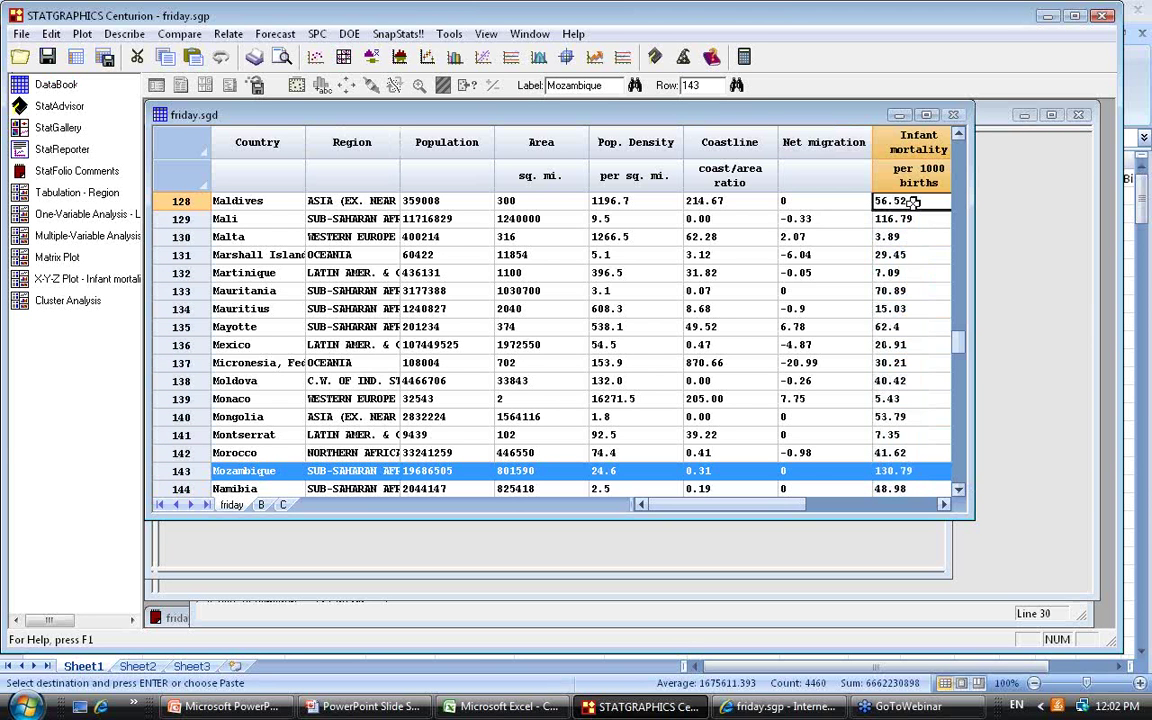
click(1064, 324)
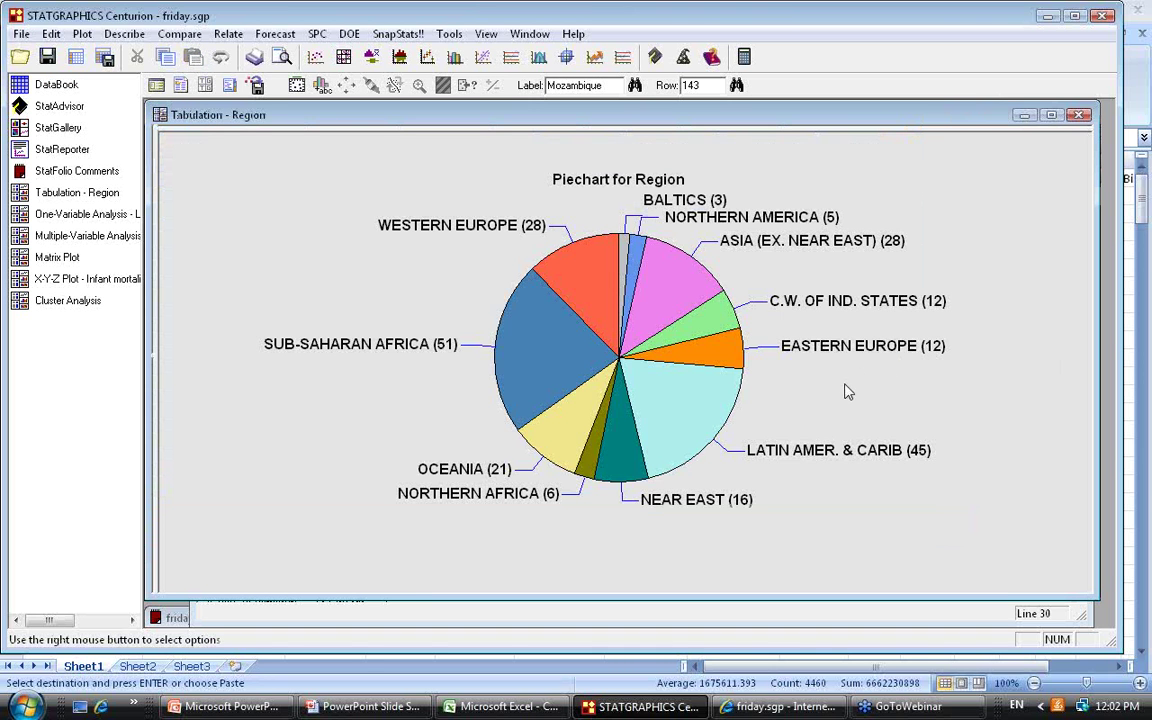
double_click(307, 238)
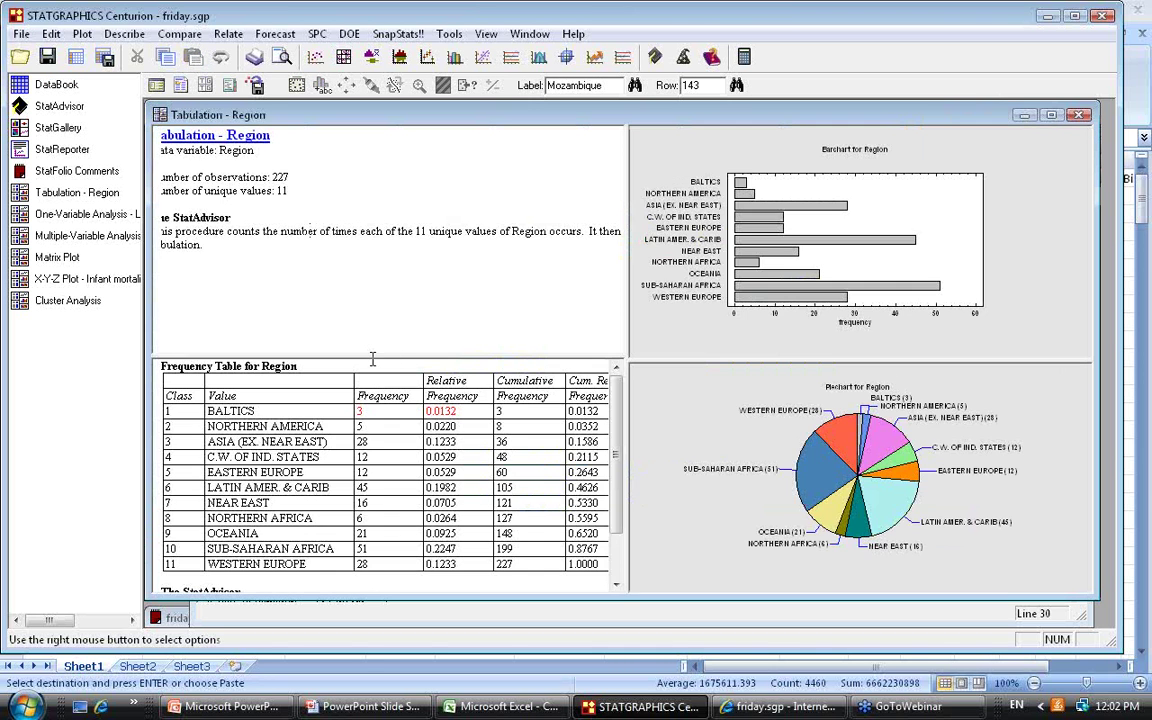
Review the summary statistics and plots for LOG(Infant mortality), then return to the Region tabulation
click(92, 218)
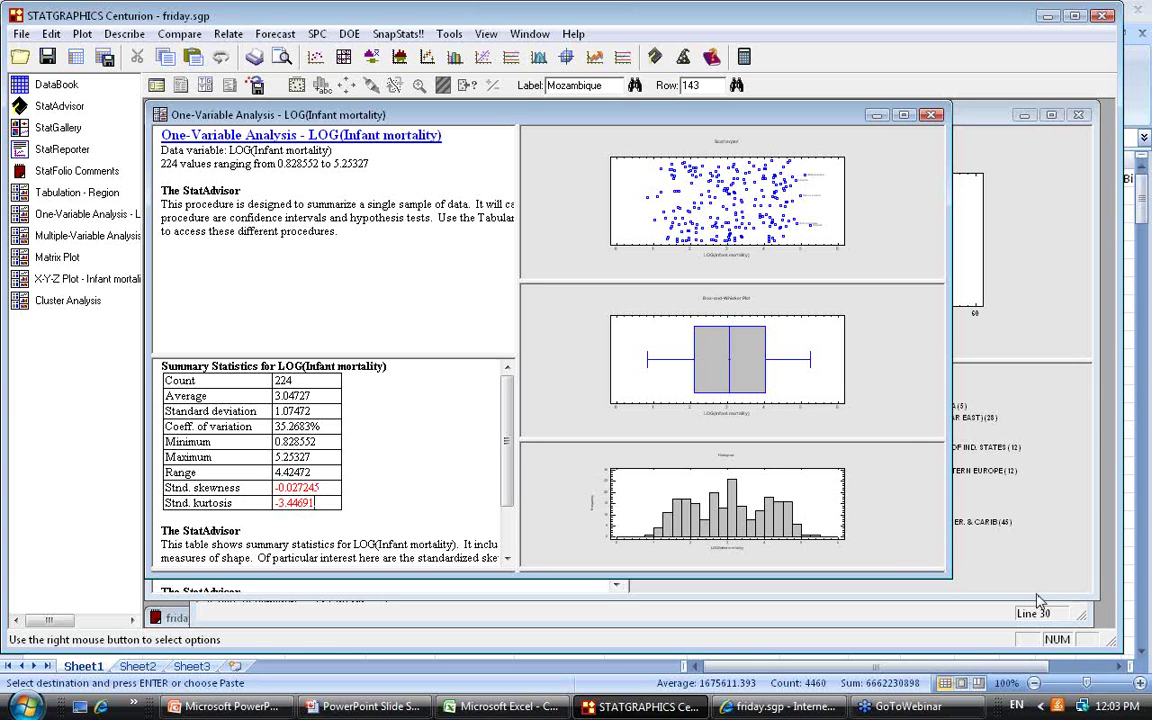
click(1008, 571)
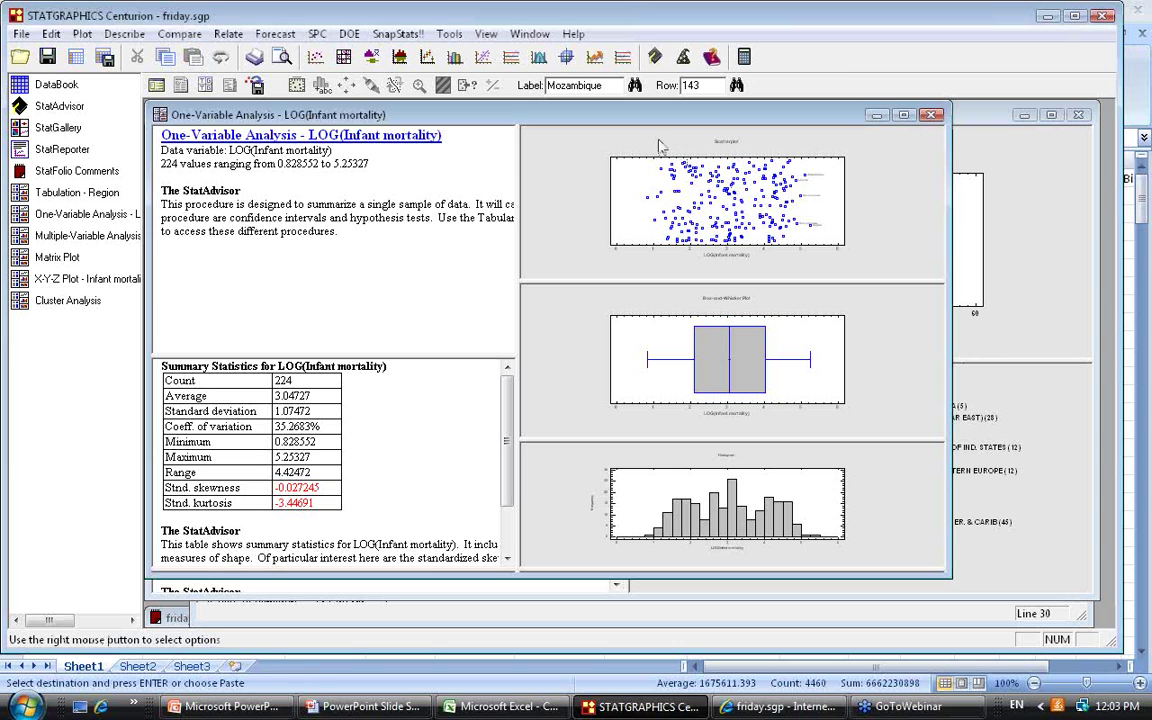
click(1086, 272)
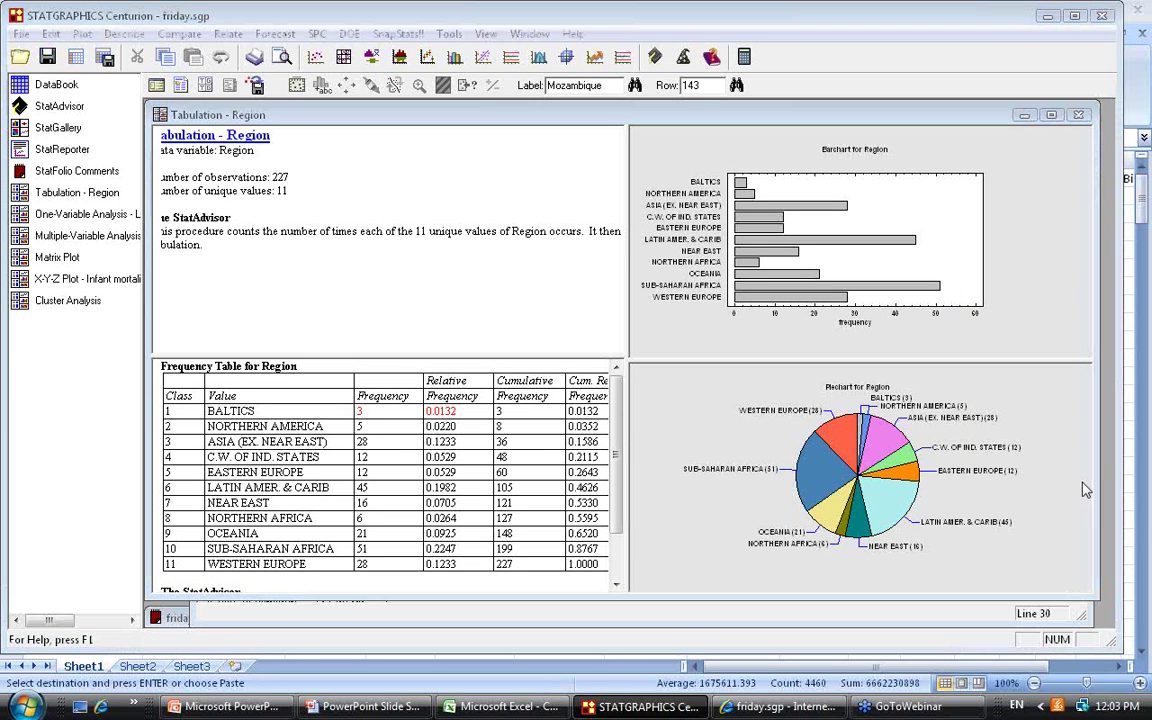
Bring up the X-Y-Z plot of Infant mortality vs. LOG(GDP) and Literacy, enlarge it and rotate it horizontally
click(88, 279)
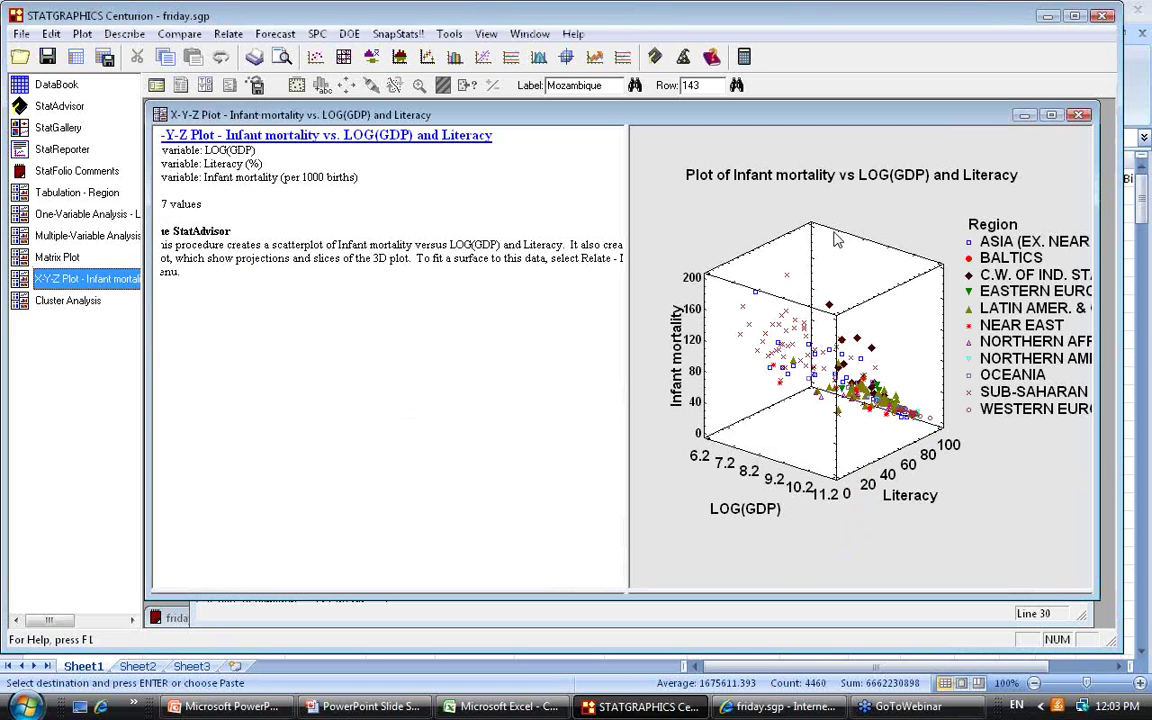
double_click(856, 216)
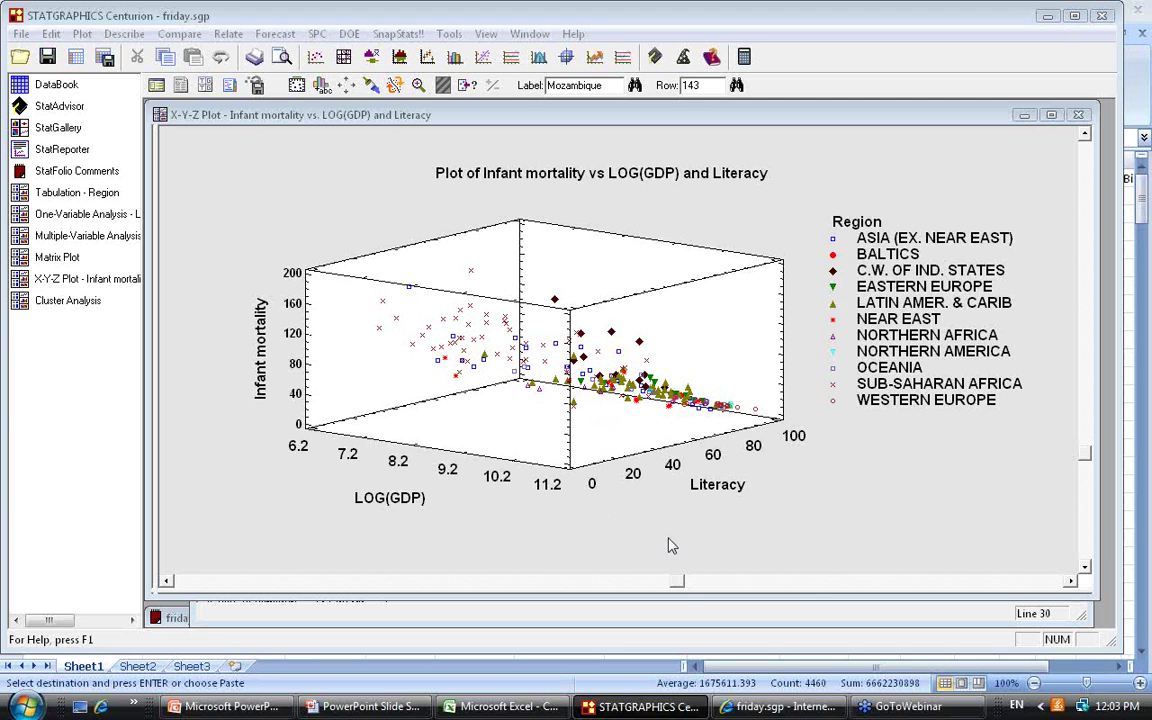
drag(677, 580, 545, 569)
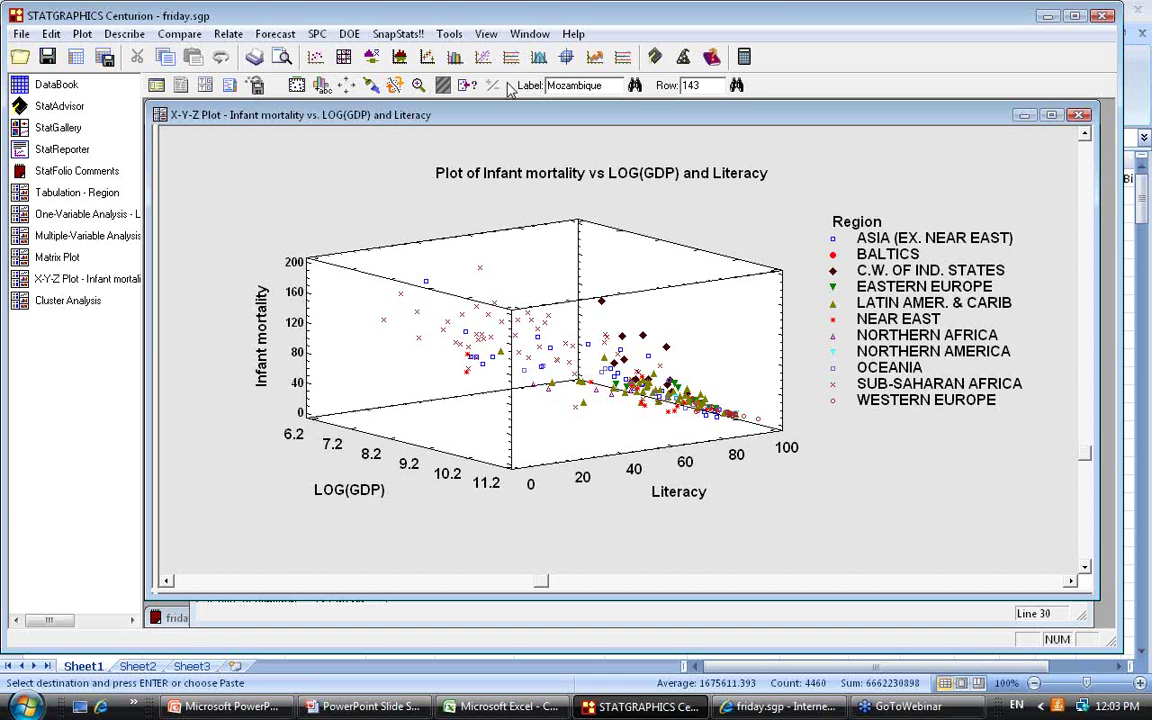
double_click(686, 195)
double_click(760, 208)
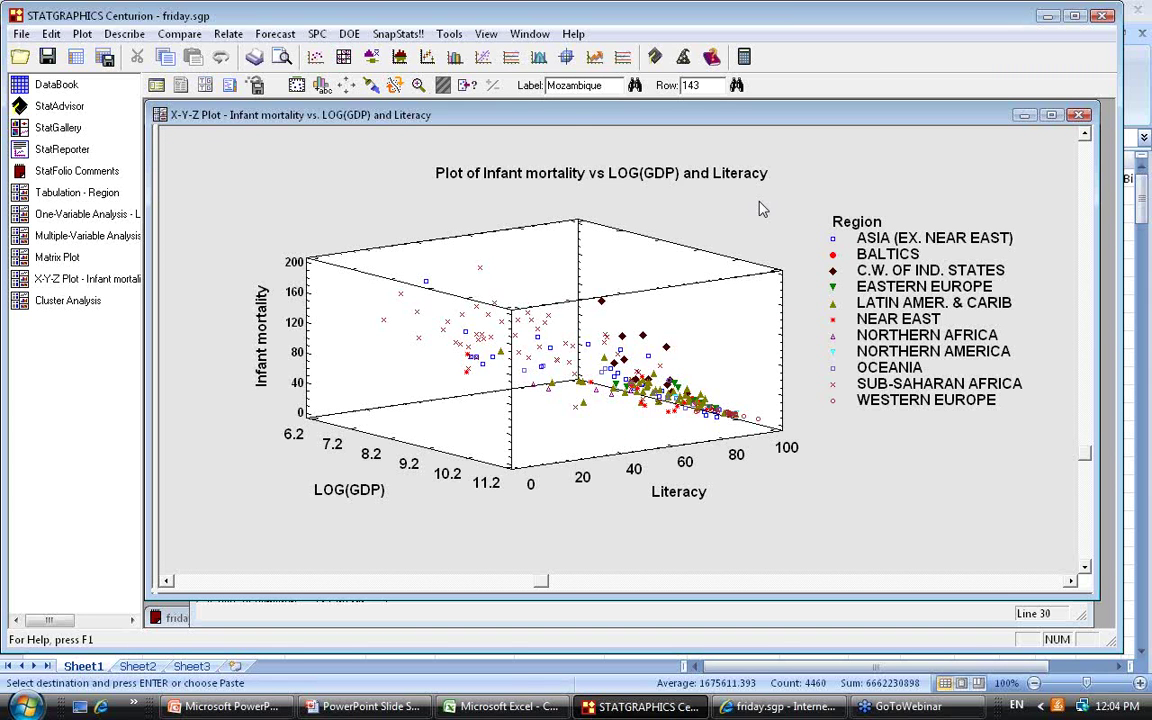
Set the 3D plot's point identification to Country, with the point labels option "Click point to label"
click(468, 86)
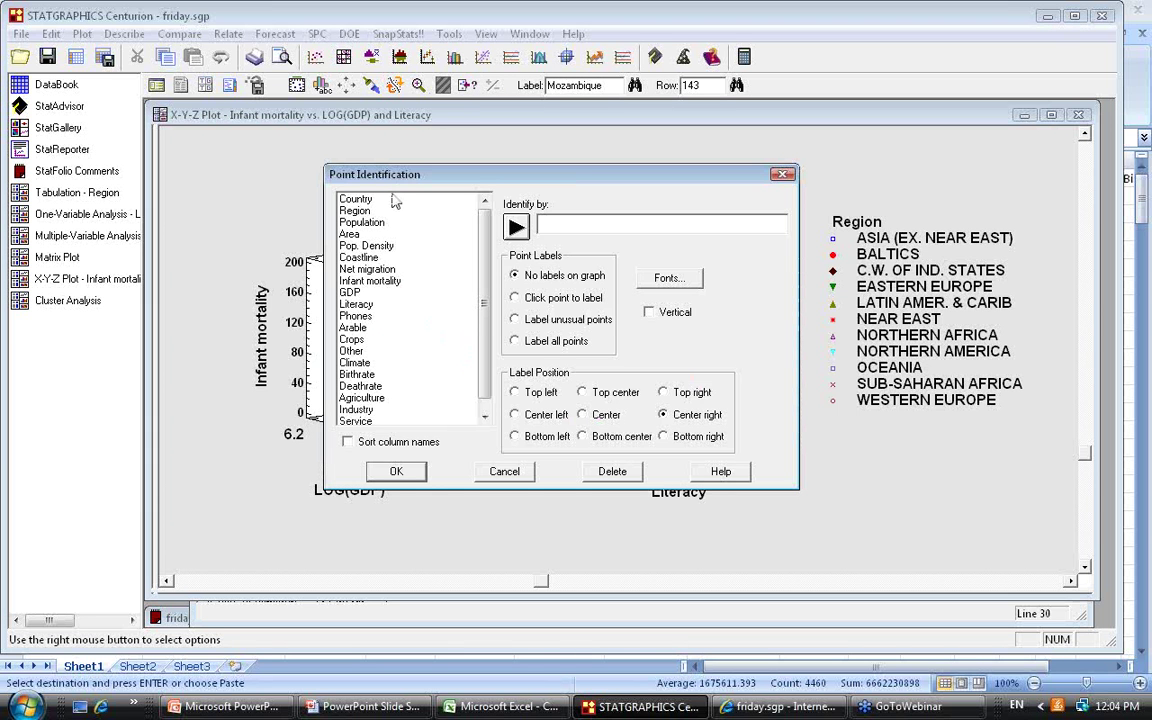
click(350, 199)
click(516, 229)
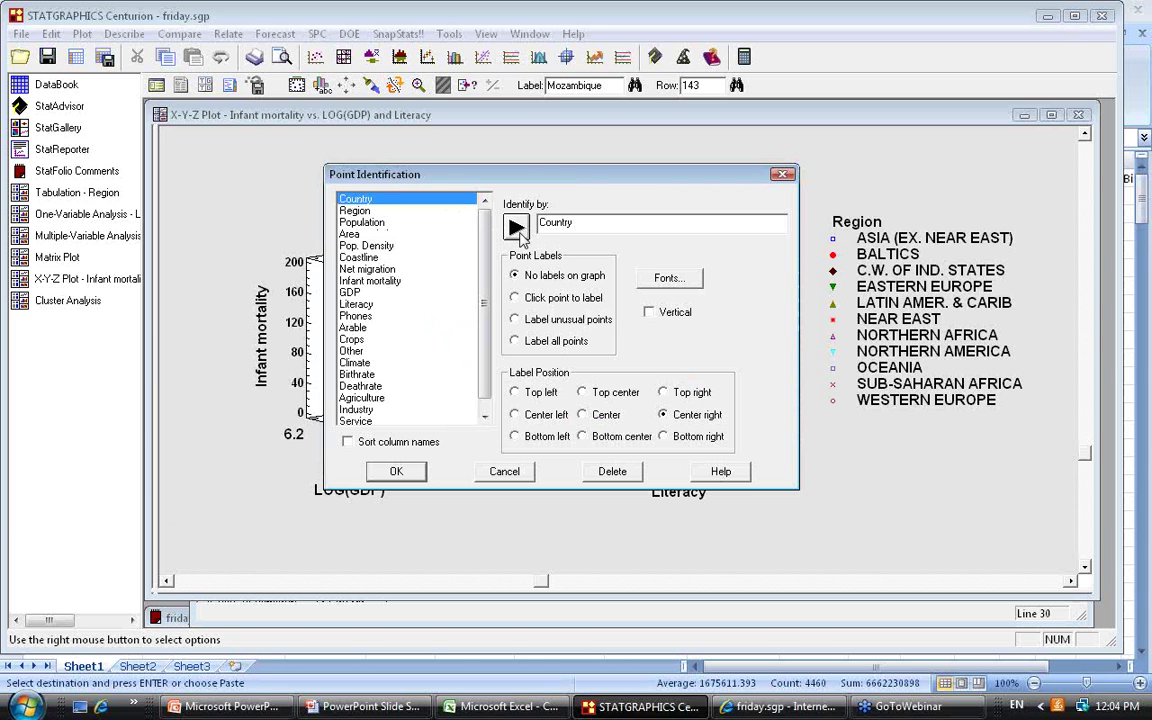
click(526, 302)
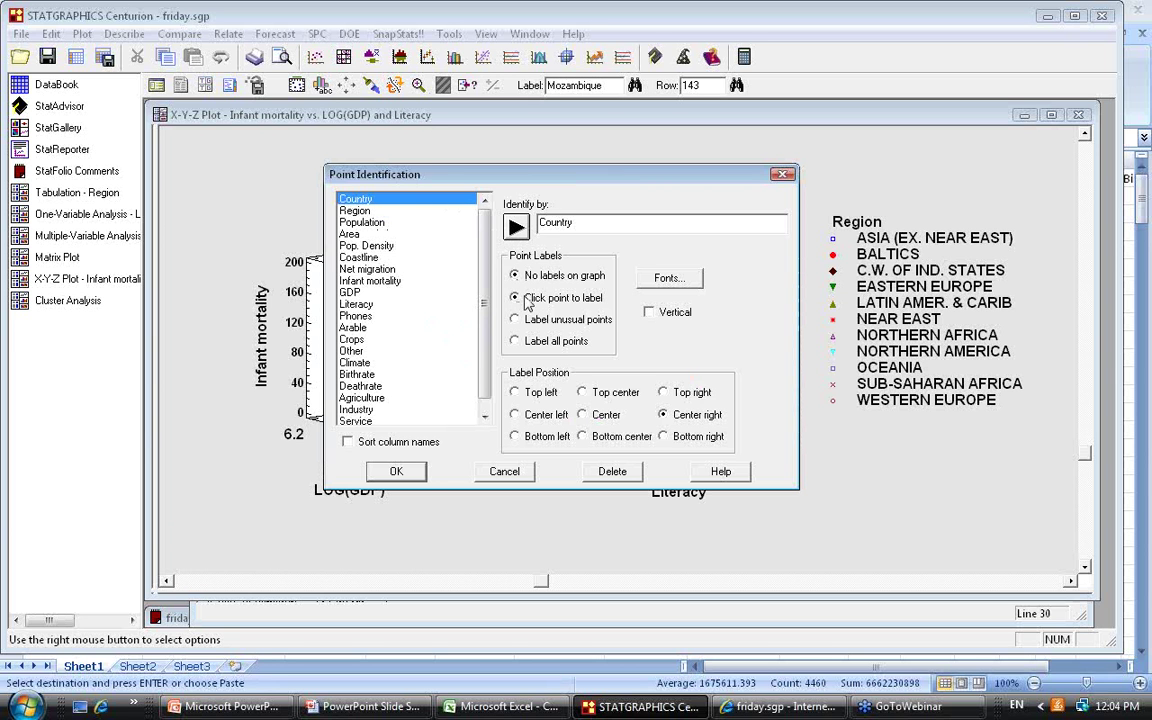
click(397, 472)
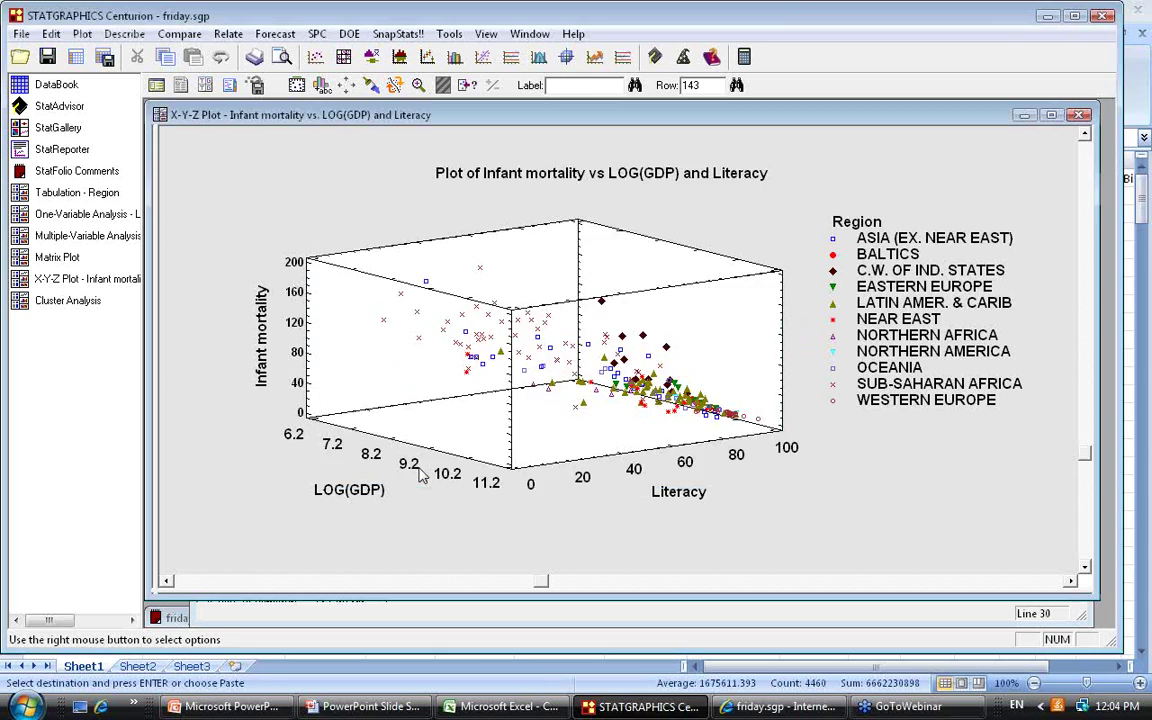
Label the Tajikistan, Angola and Turkmenistan points on the 3D plot and rotate it slightly back
click(608, 310)
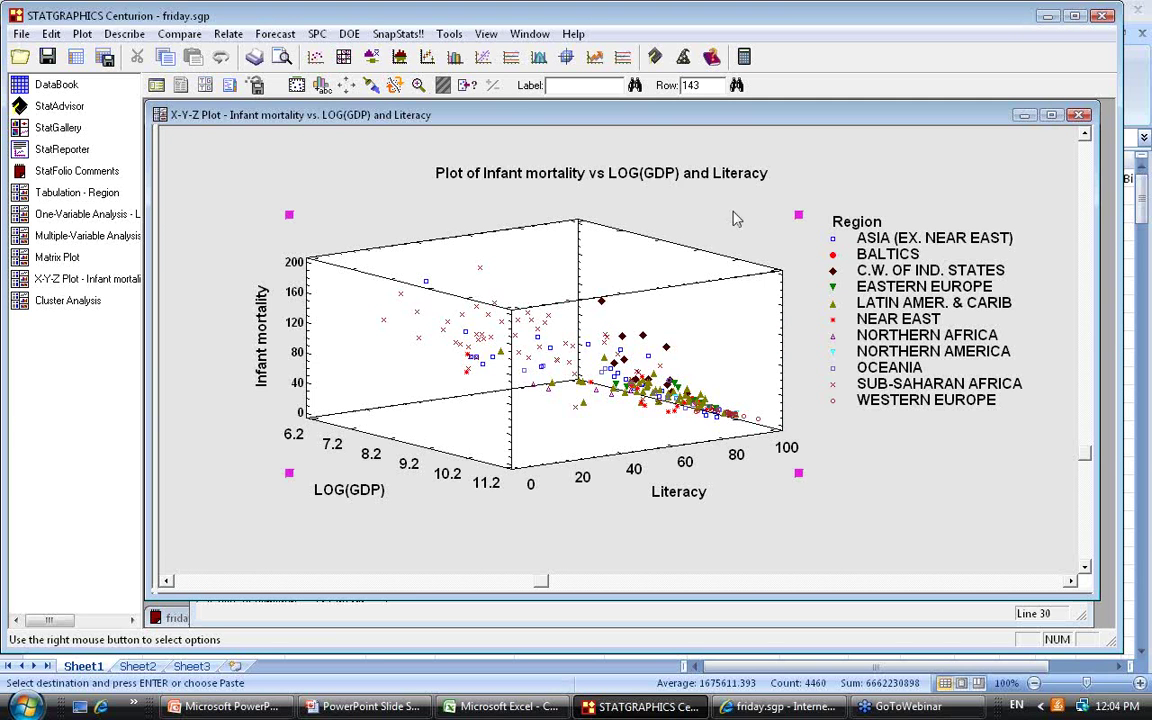
click(601, 303)
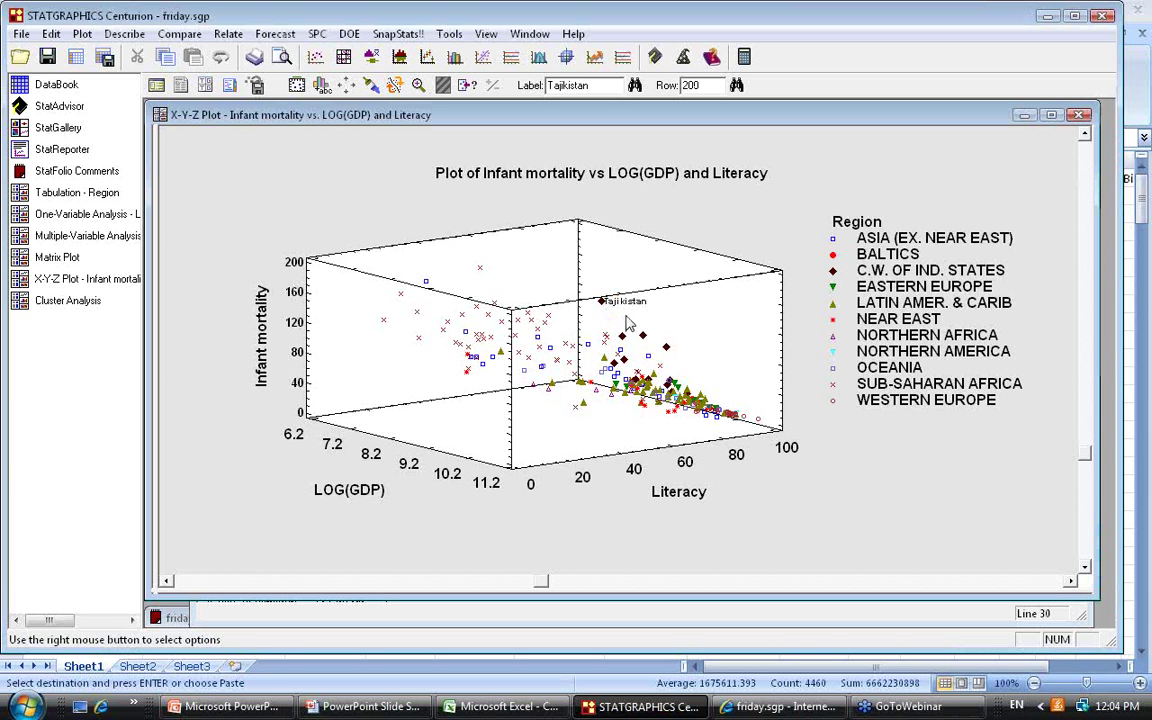
click(480, 269)
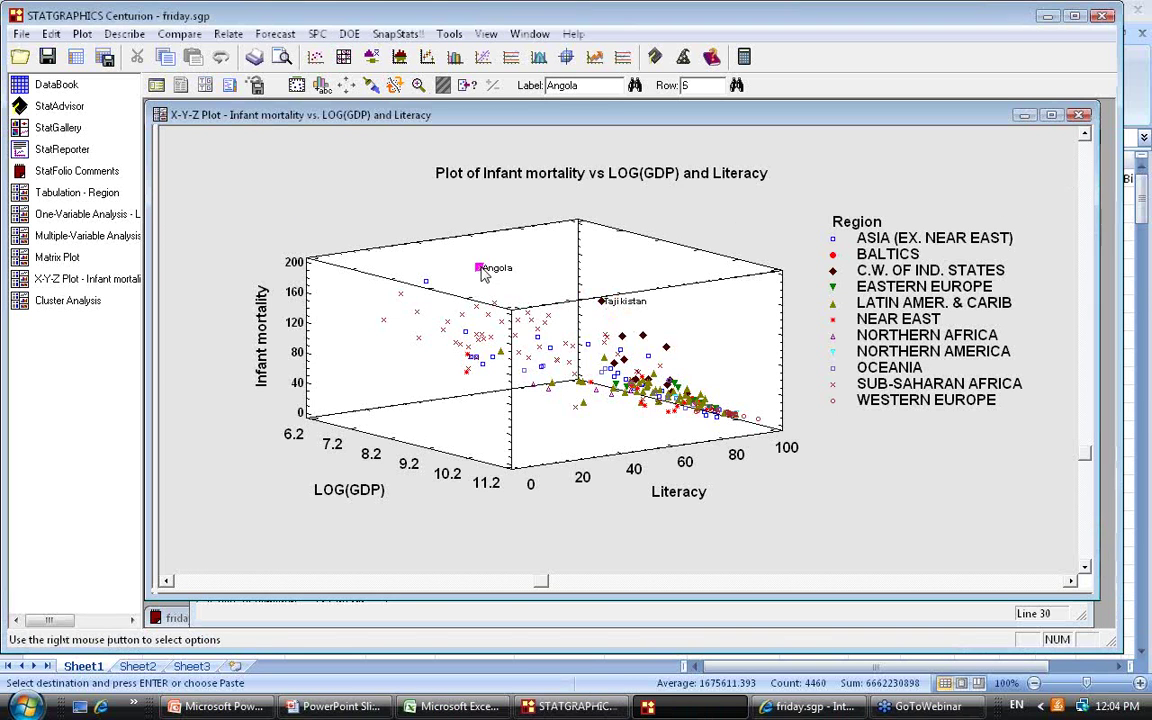
click(668, 348)
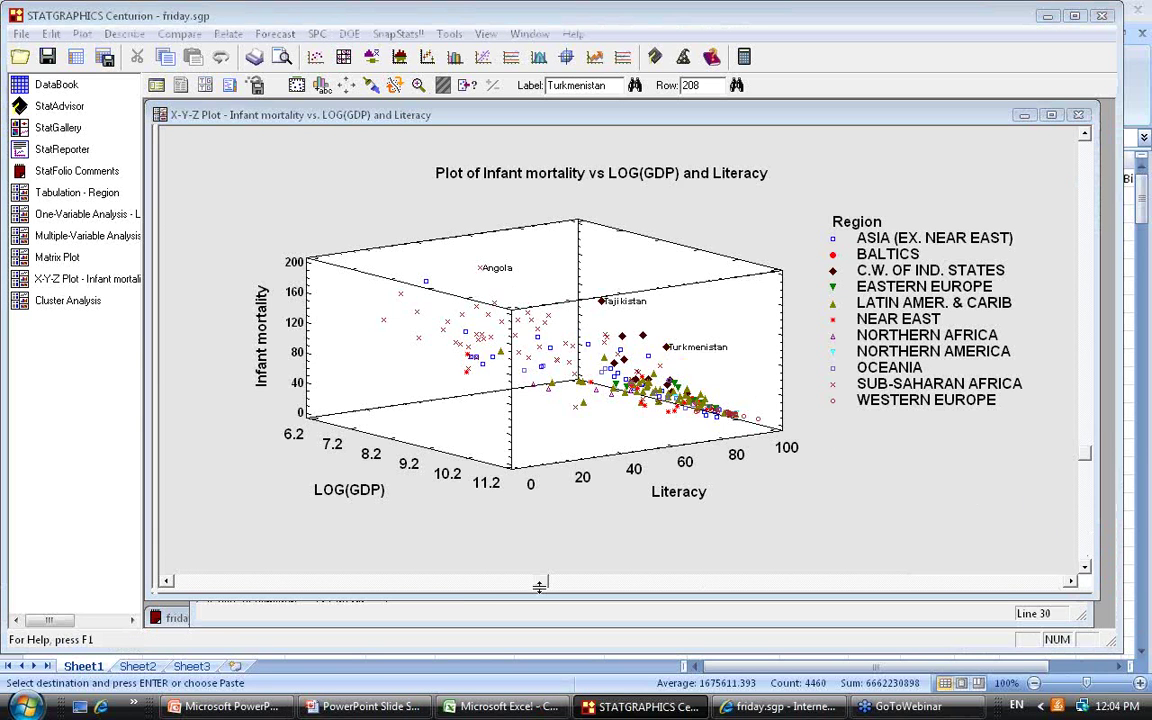
drag(545, 587, 595, 588)
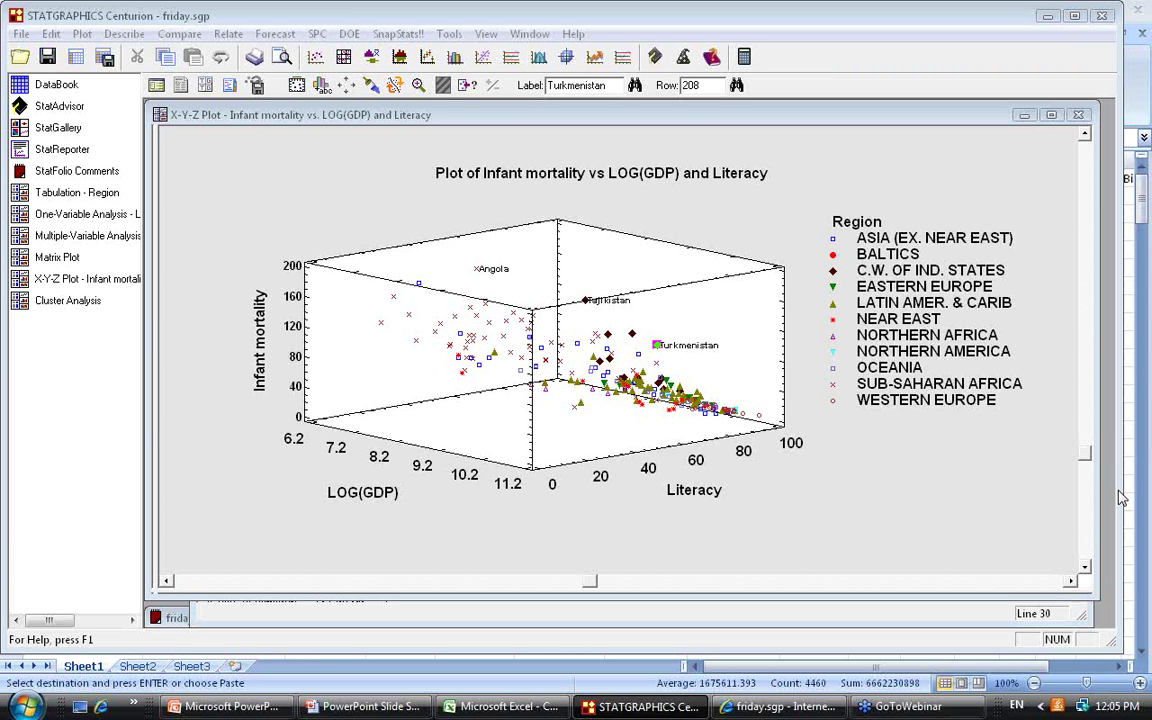
Open the DataBook and show the empty columns Col_21 to Col_23 after Service
click(62, 88)
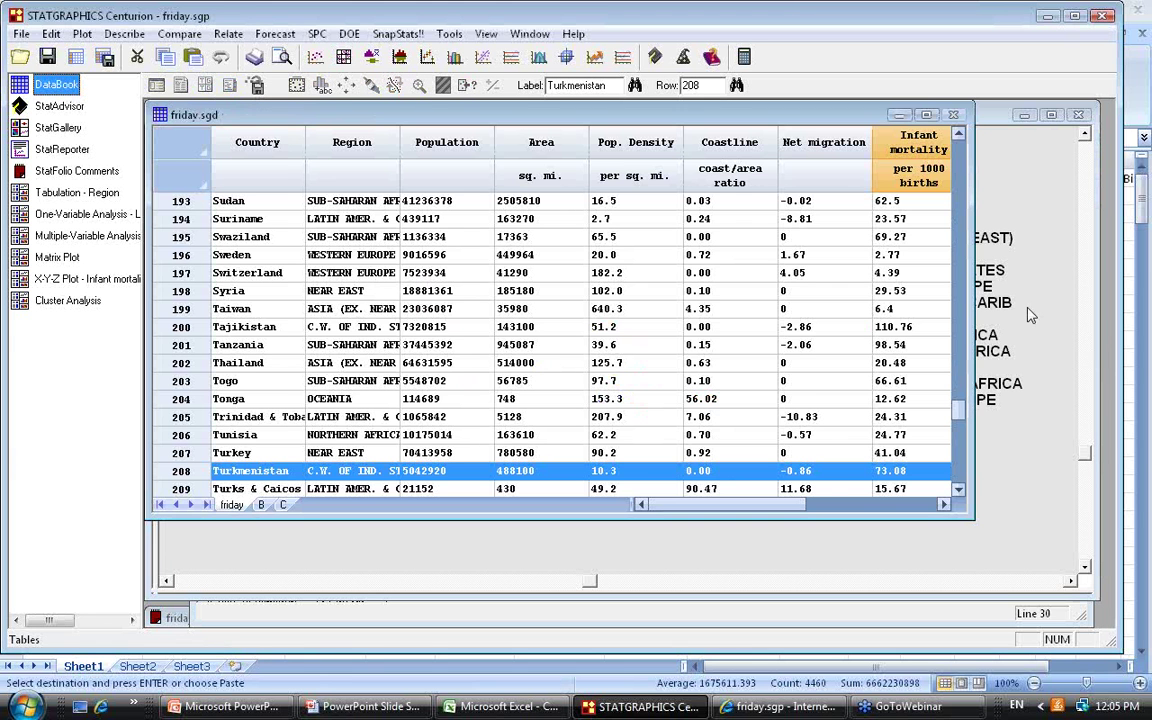
click(943, 504)
drag(944, 506, 944, 506)
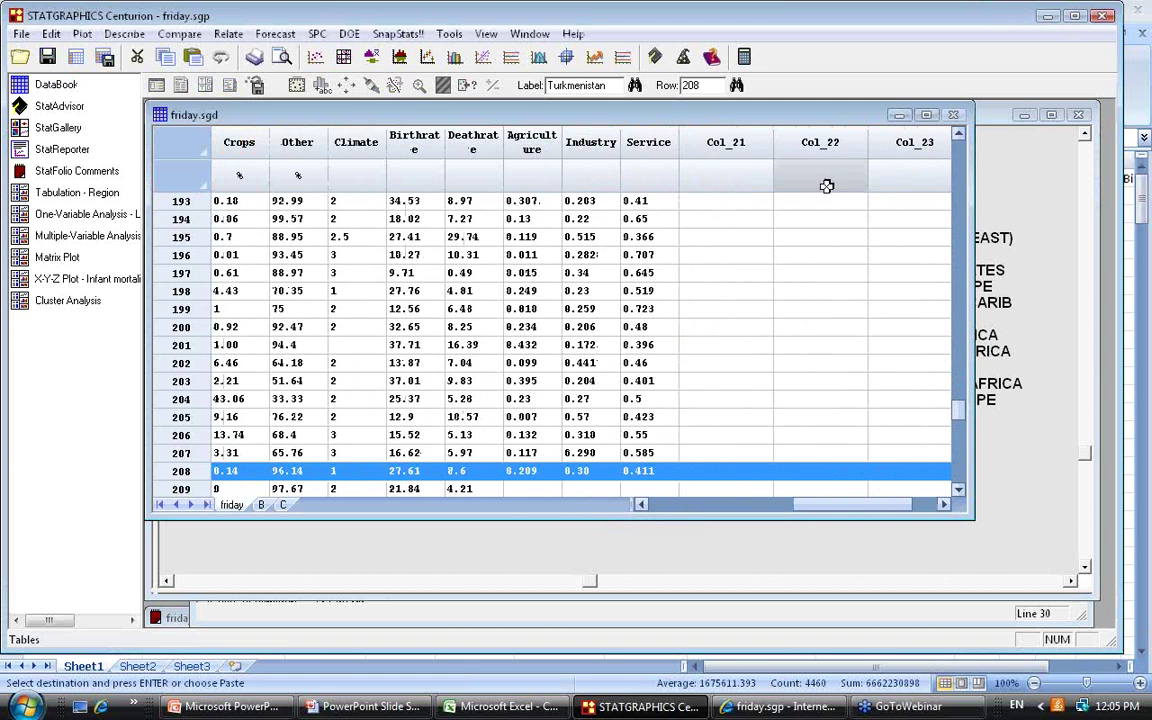
Turn Col_21 into a formula column named Ratio, computed as Deathrate / Birthrate, on the friday sheet
click(742, 147)
double_click(742, 147)
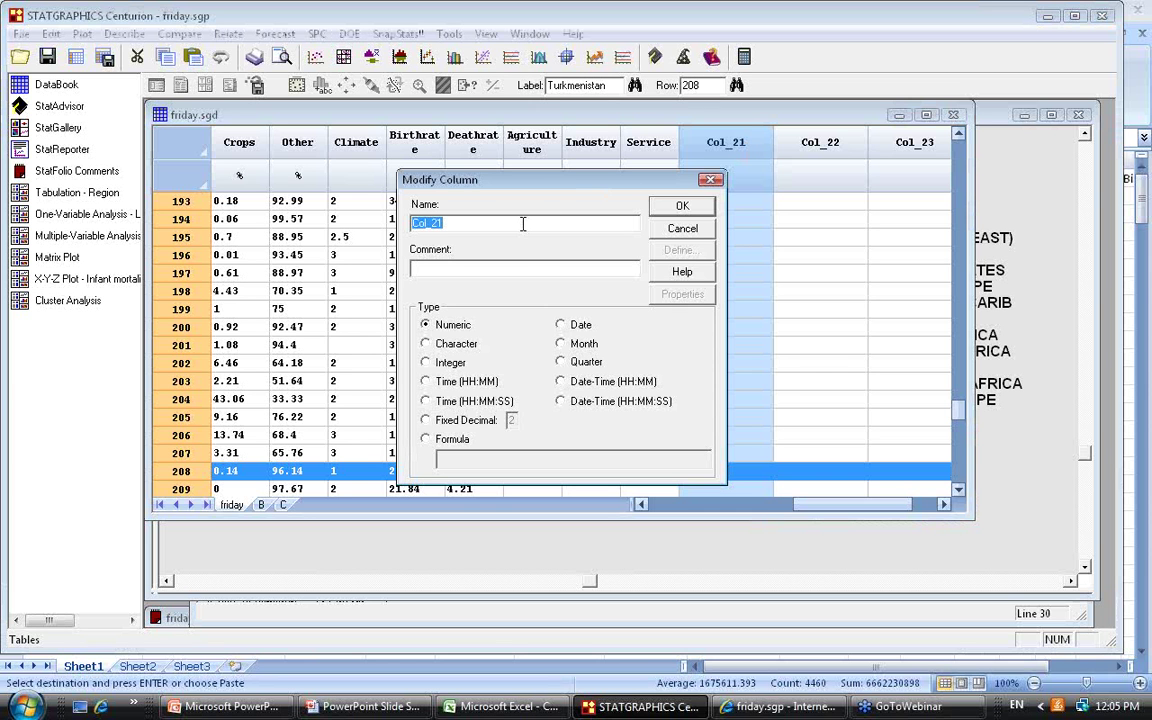
click(448, 442)
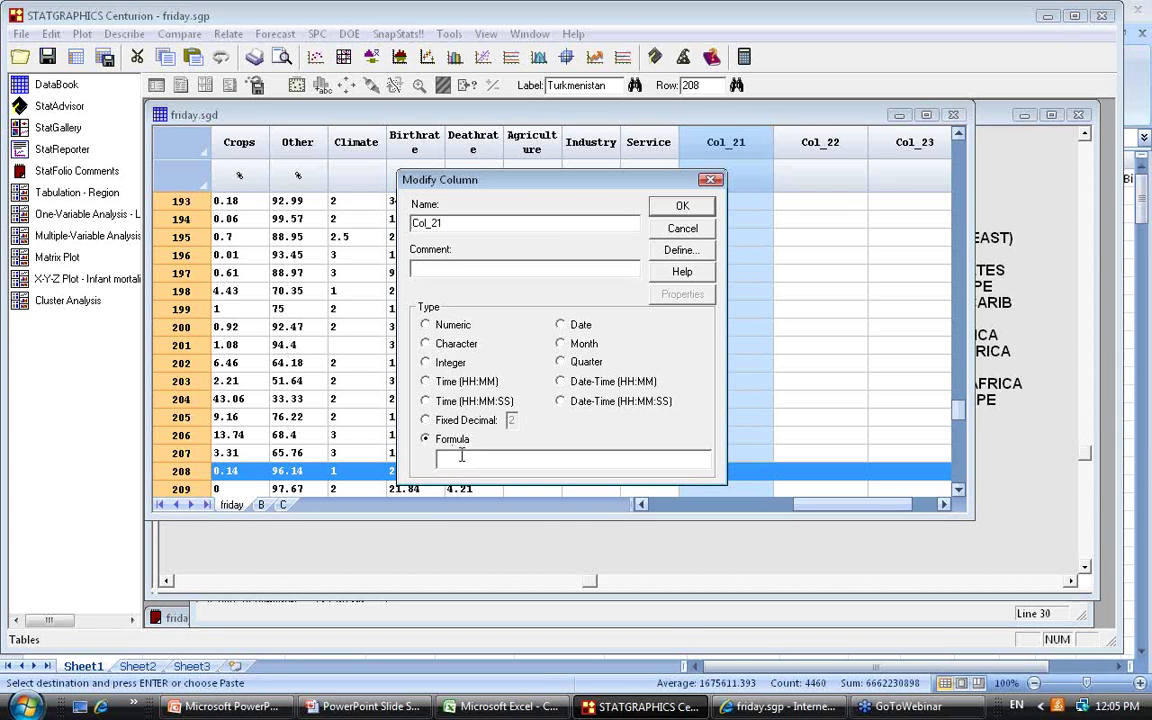
text(Deathrate / Birthrate)
drag(498, 222, 352, 221)
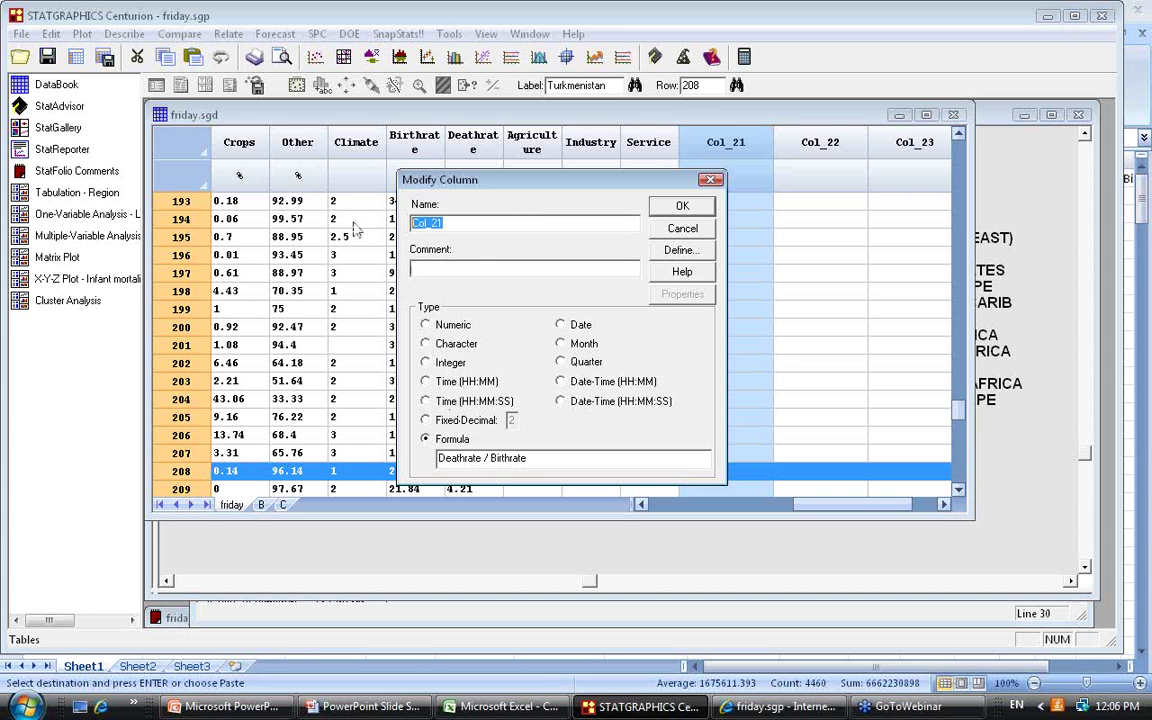
text(Ratio)
key(BackSpace)
text(io)
click(680, 210)
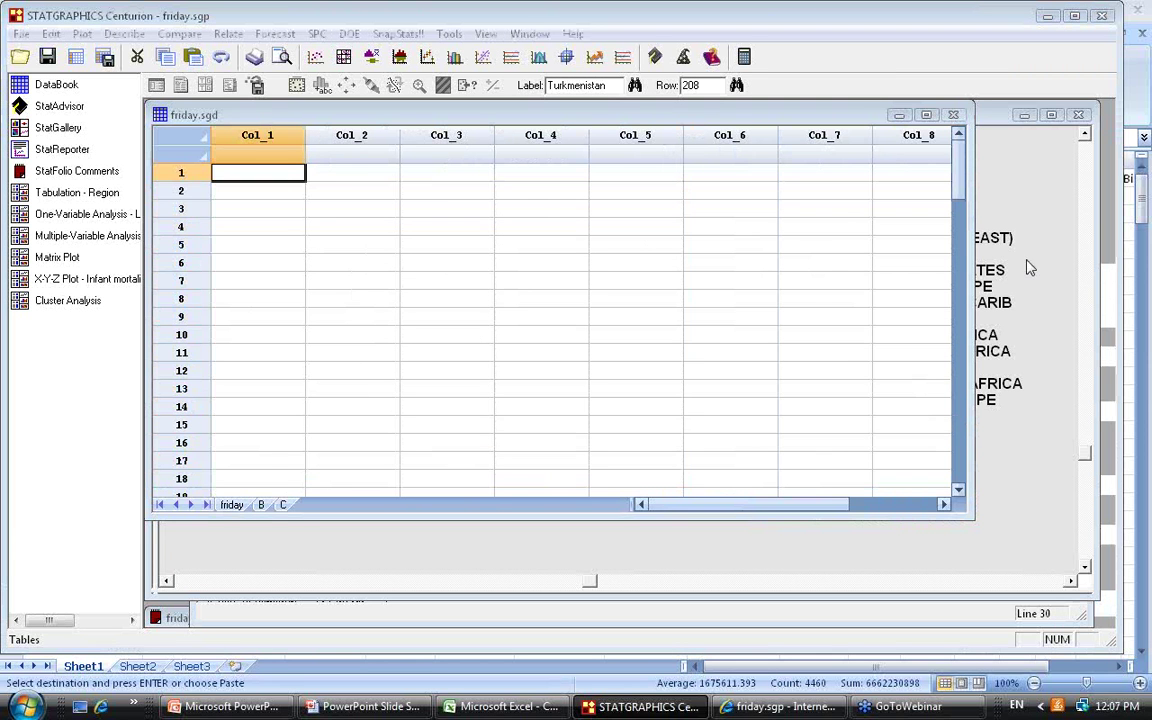
click(231, 504)
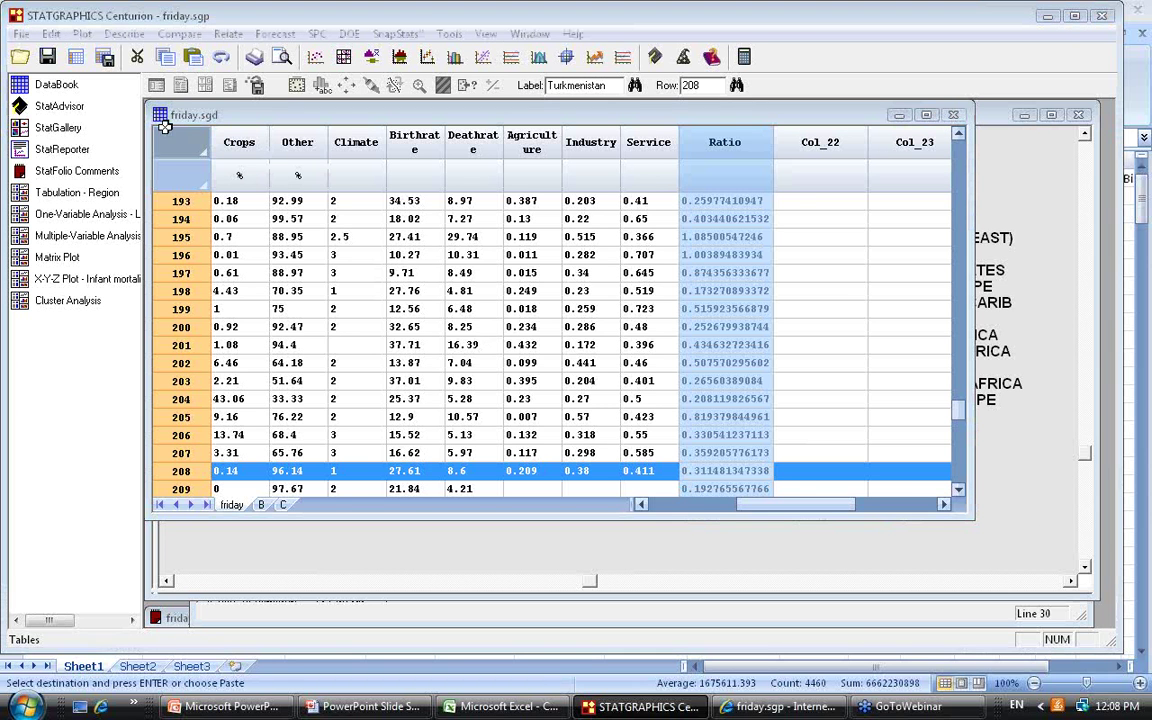
Start a new StatFolio without saving the current one
click(21, 35)
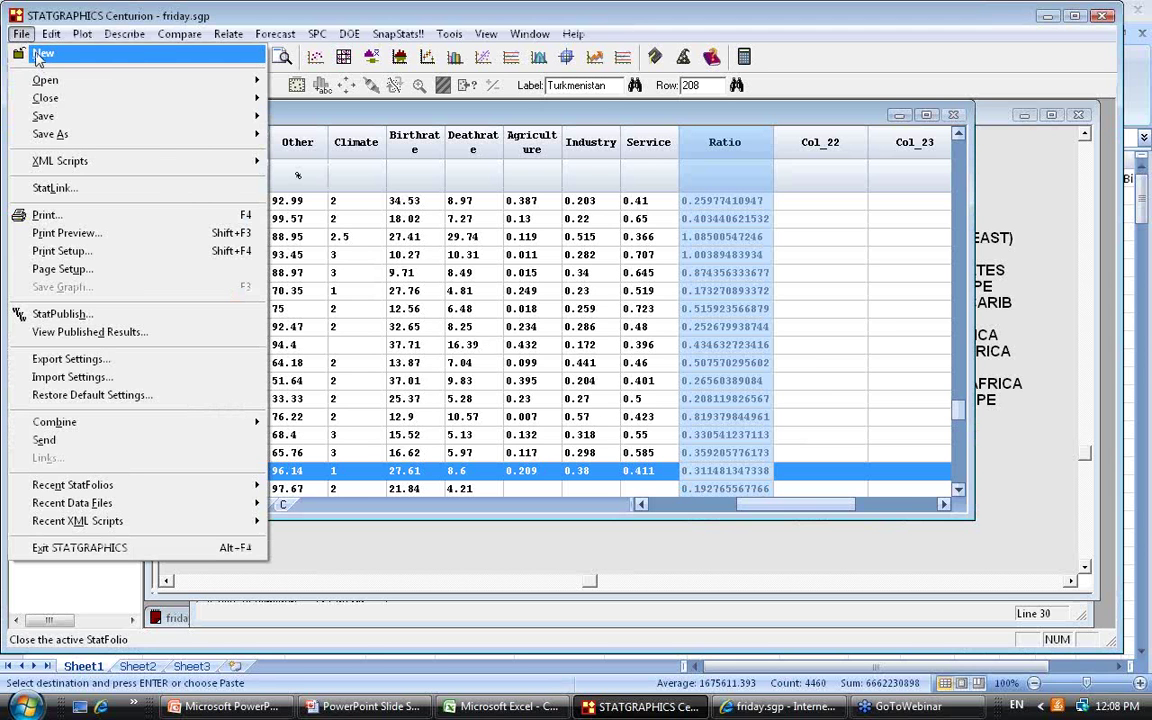
click(38, 58)
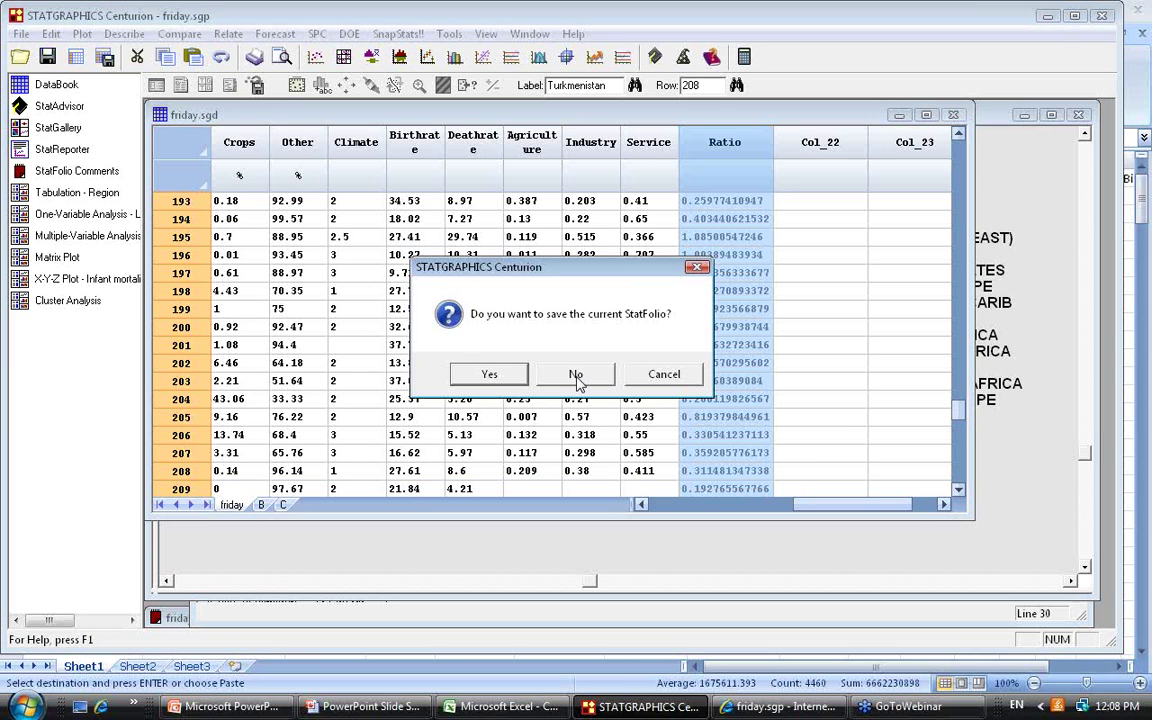
click(576, 376)
click(577, 376)
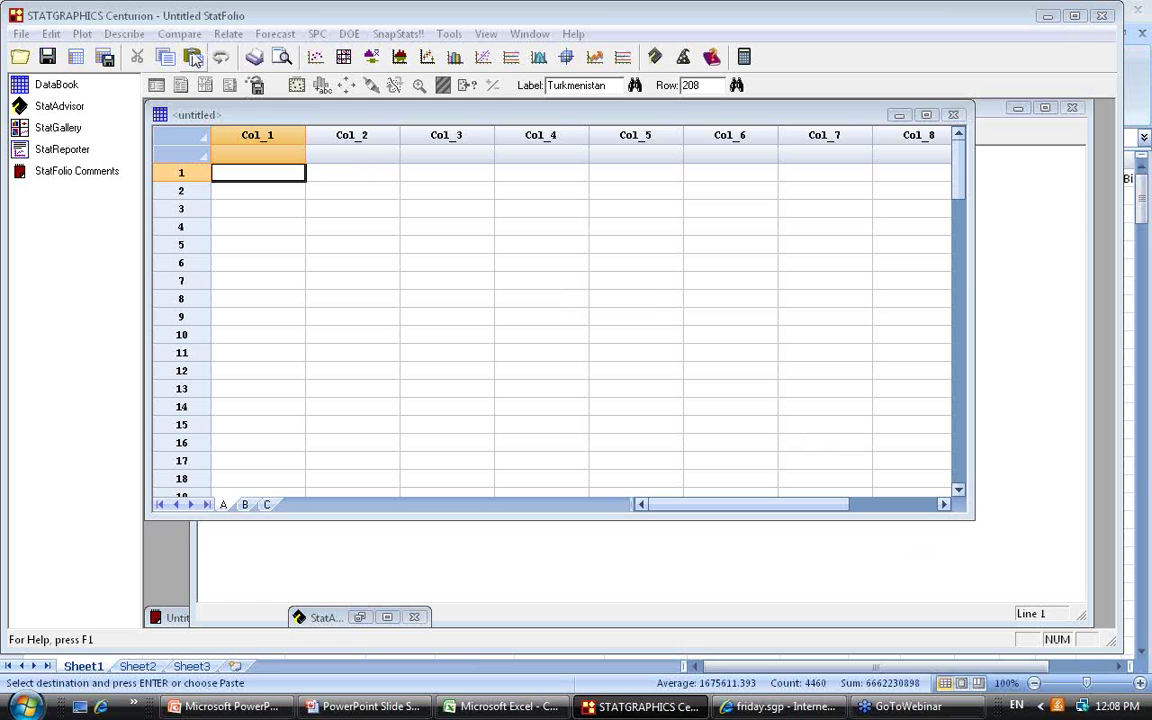
click(20, 35)
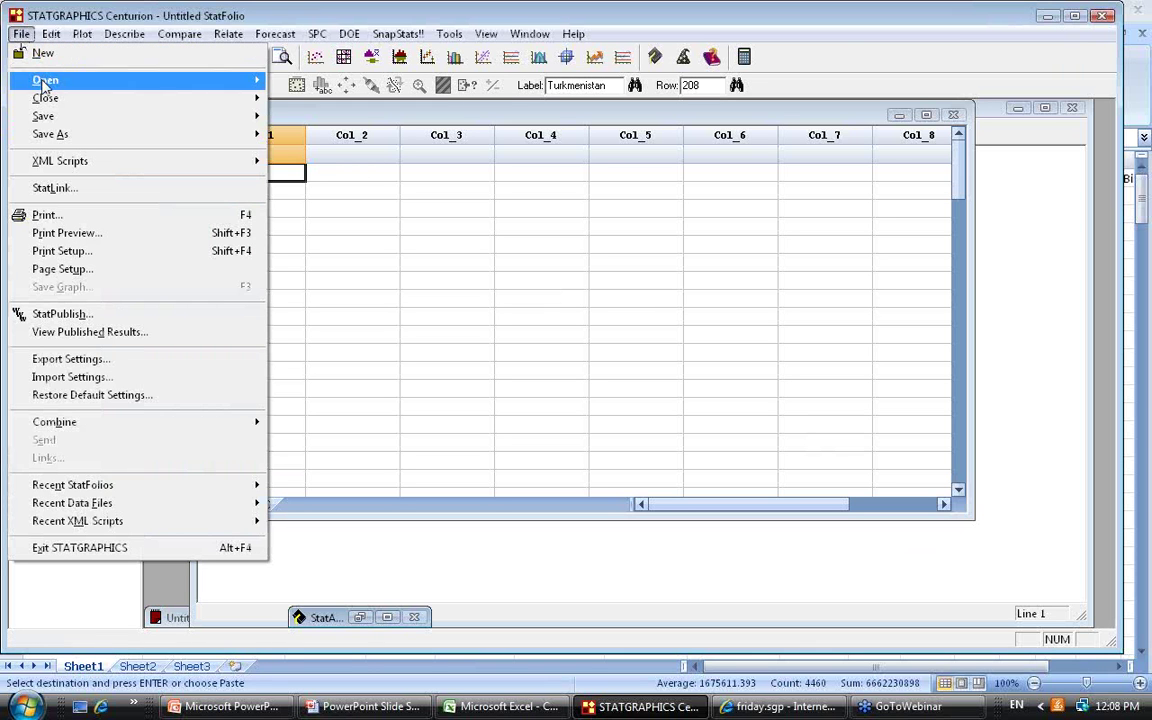
mouse_move(58, 102)
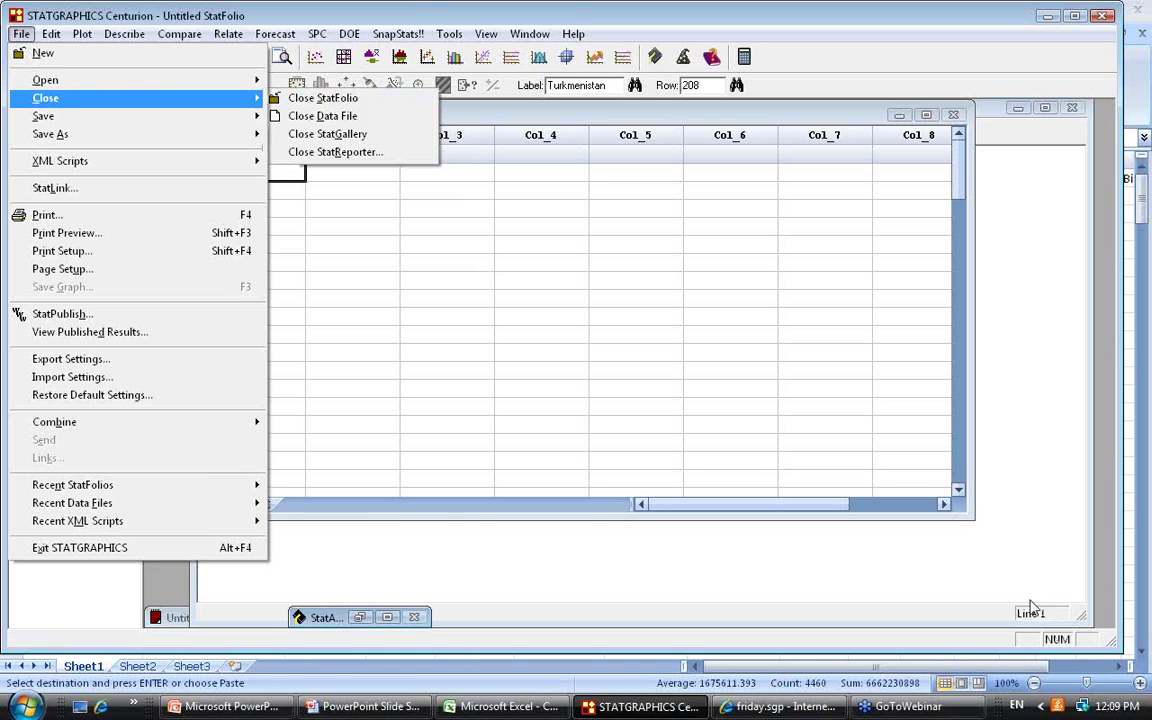
click(1003, 290)
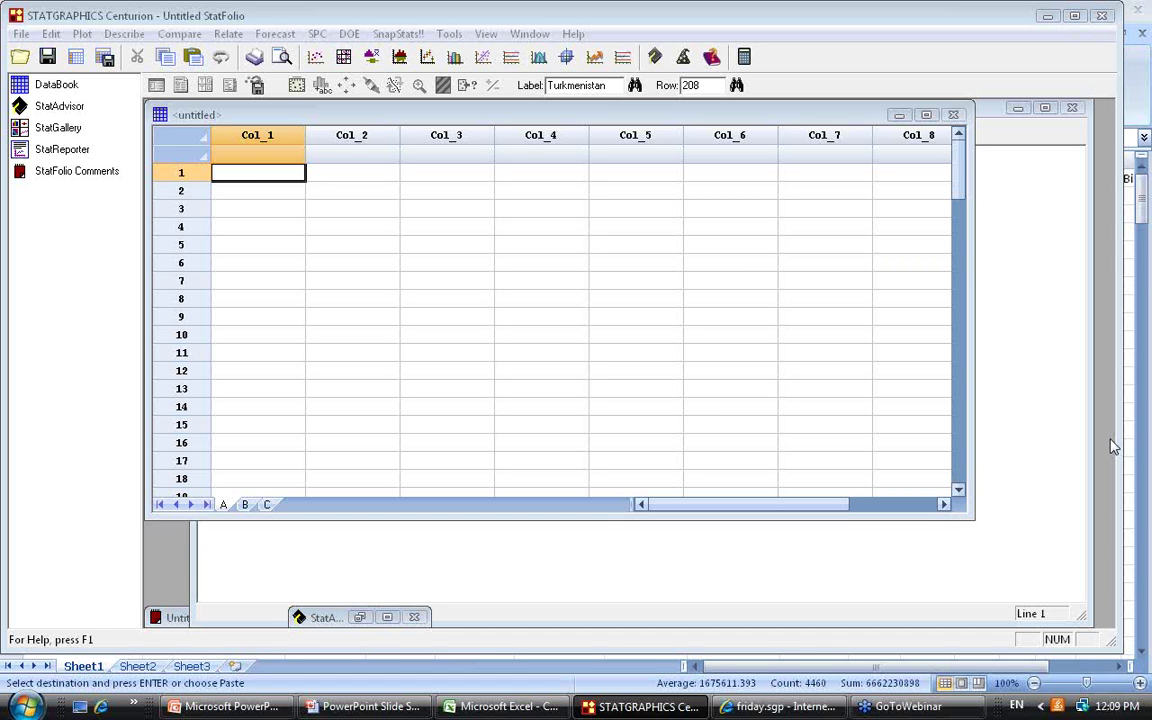
Switch to Excel and copy rows 1 to 229 of the countries data on Sheet1, from the headings to Zimbabwe
click(688, 708)
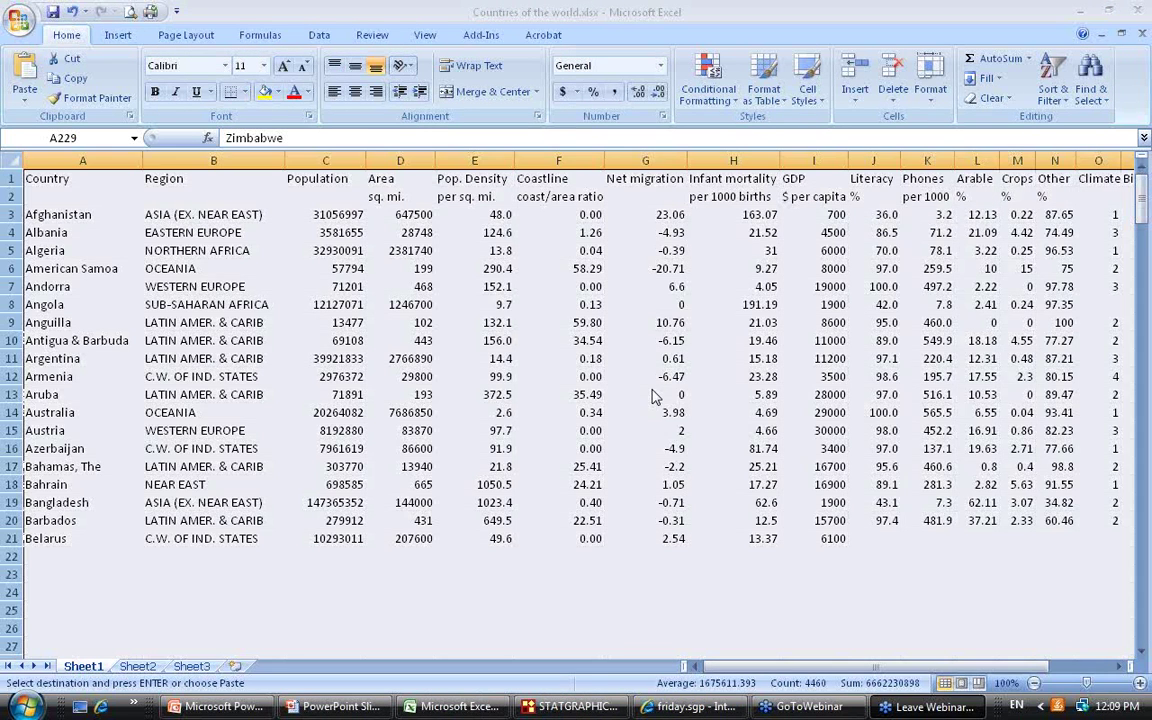
click(88, 192)
click(13, 161)
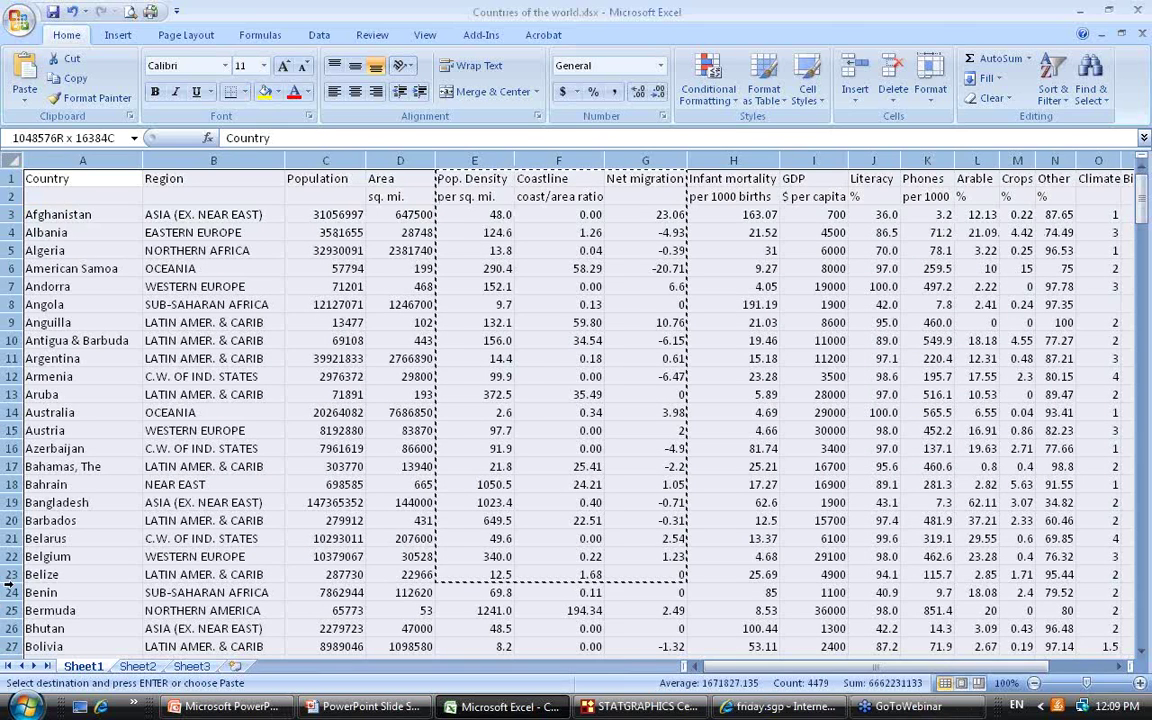
click(559, 358)
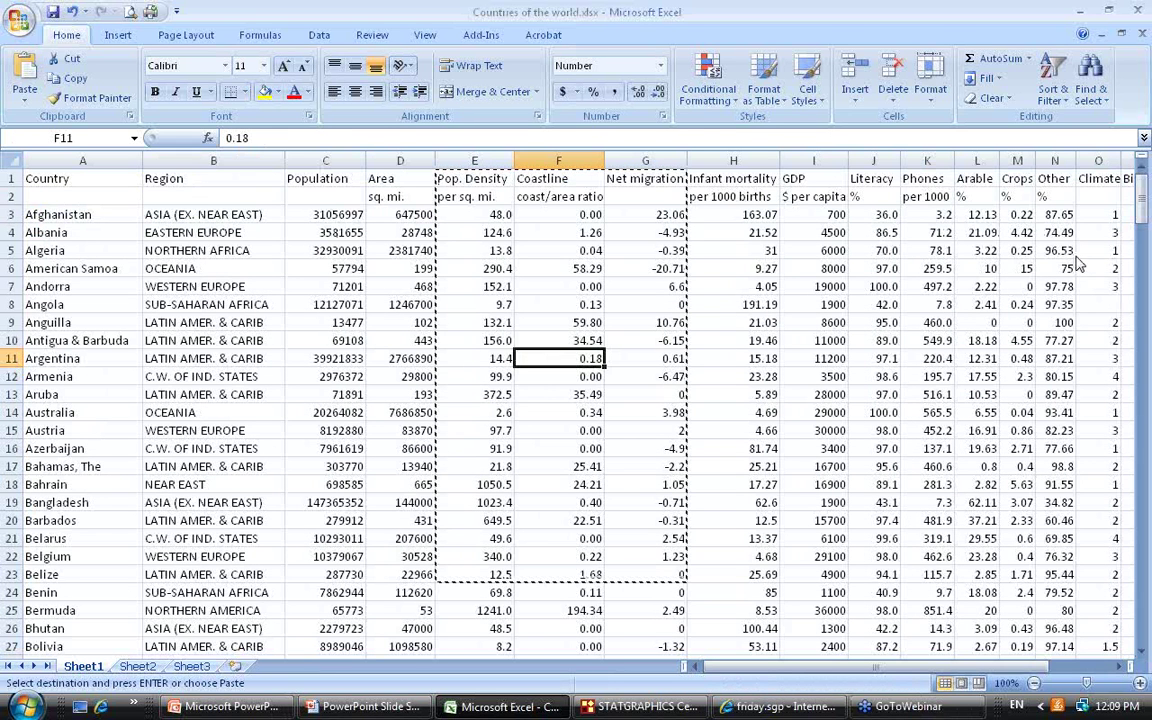
click(20, 162)
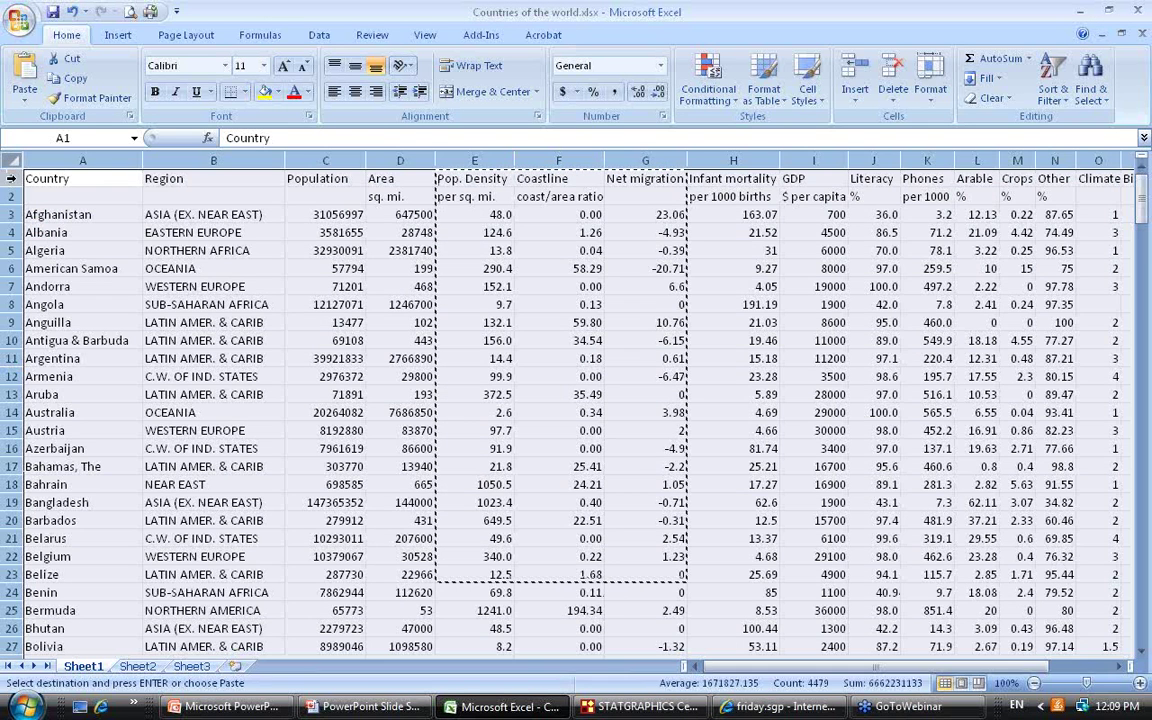
drag(12, 178, 6, 530)
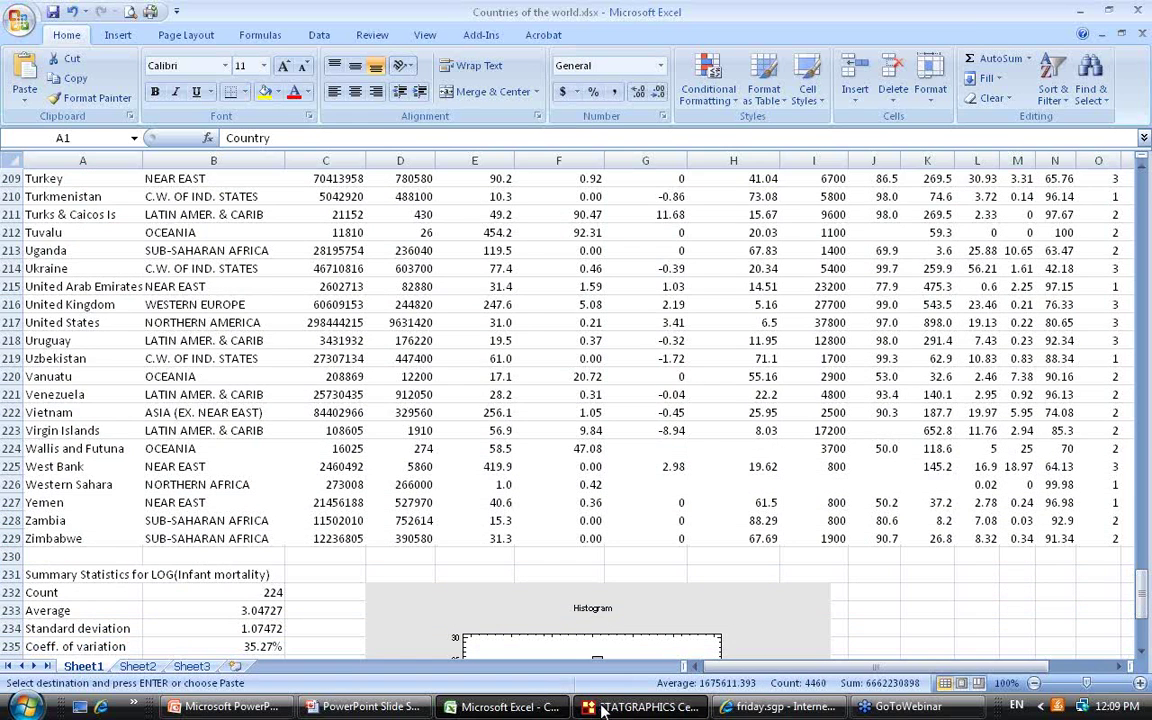
Switch to STATGRAPHICS and try to paste the copied country rows into the entire empty DataBook sheet
click(603, 707)
click(195, 145)
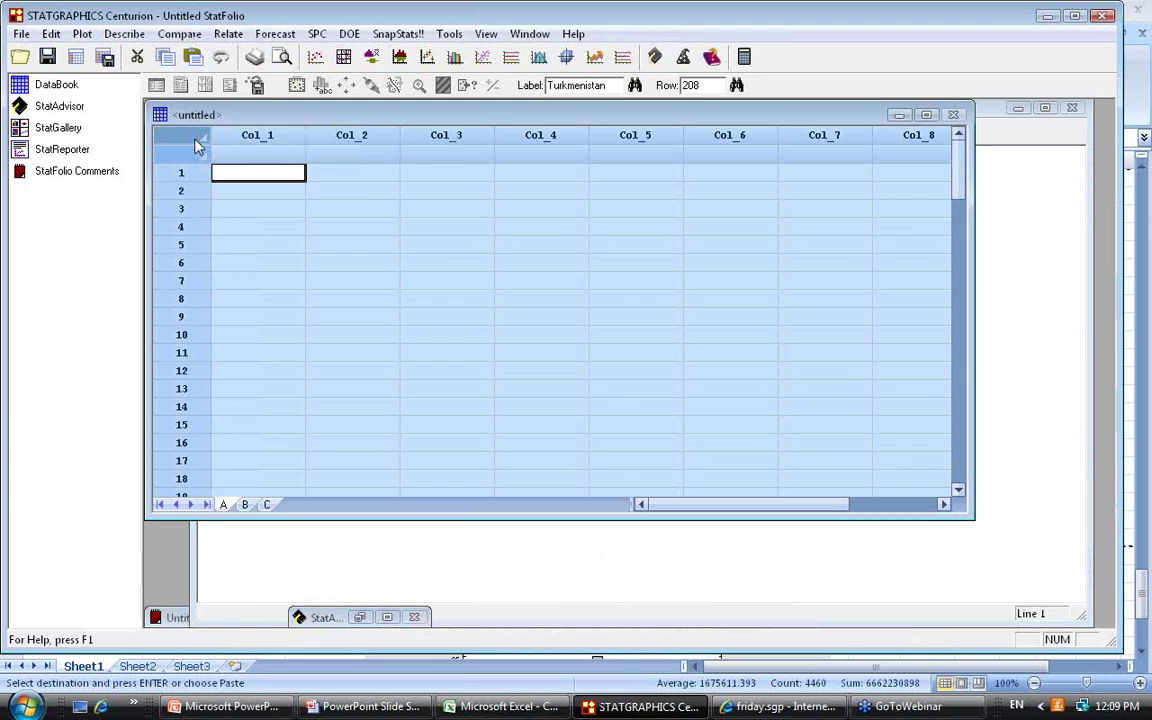
right_click(198, 147)
click(240, 214)
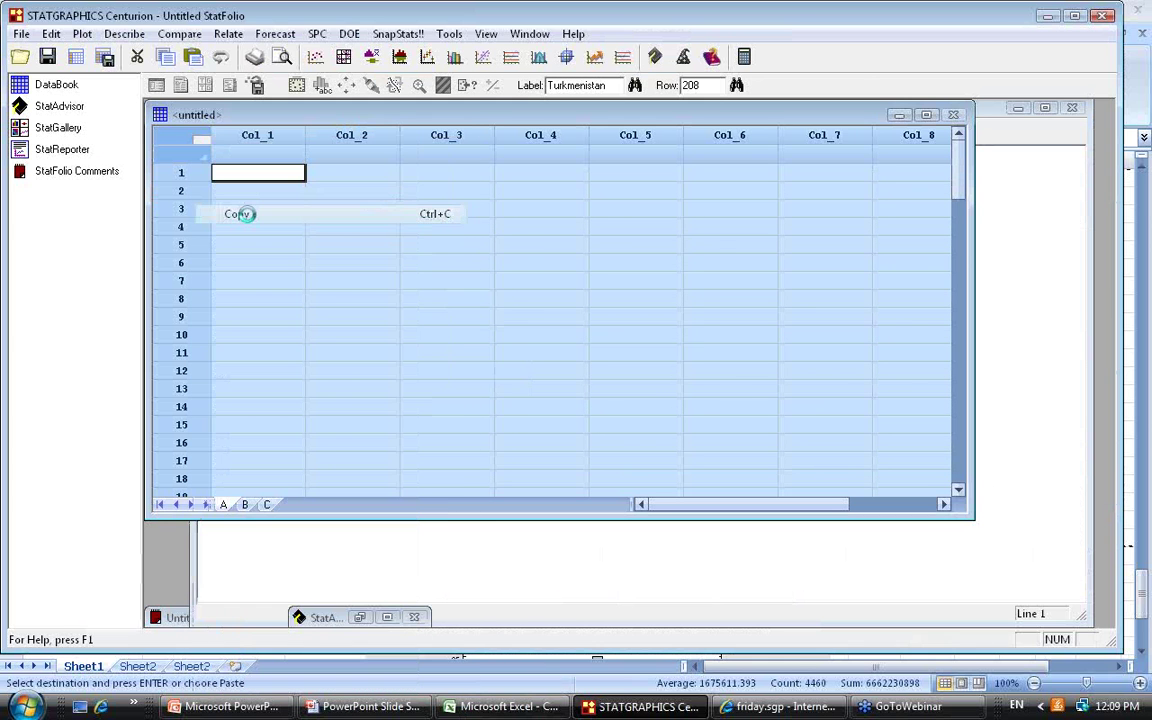
click(677, 292)
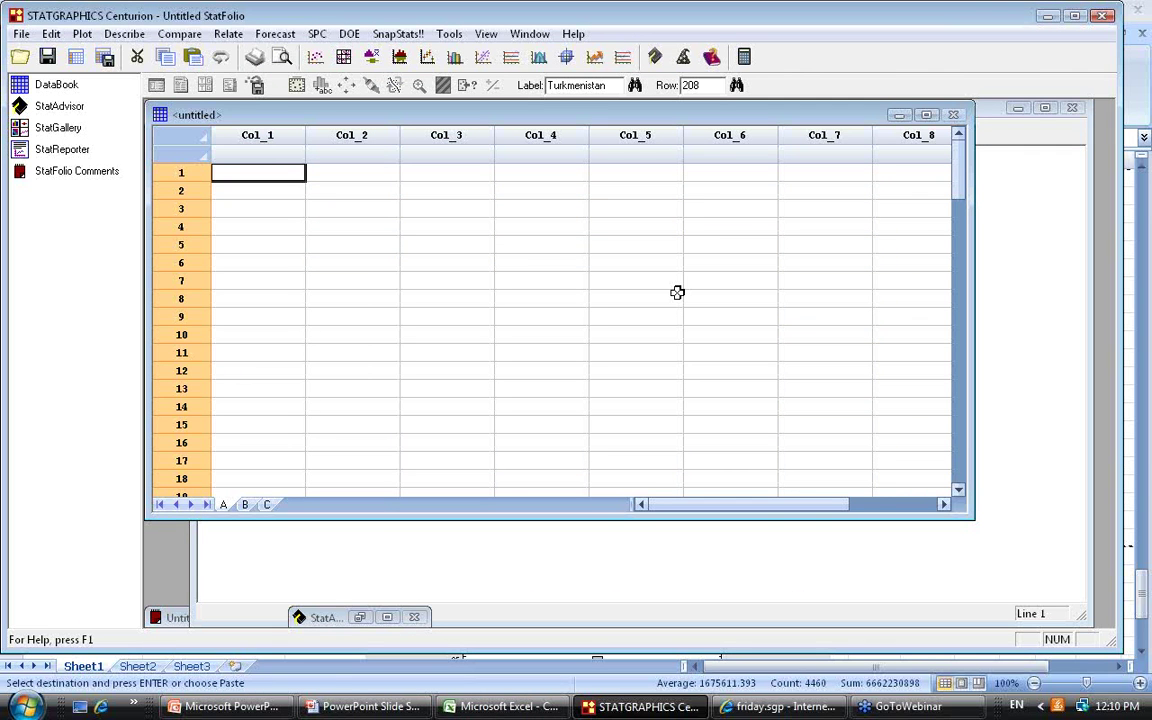
Minimize the StatReporter window to uncover the empty DataBook
click(967, 568)
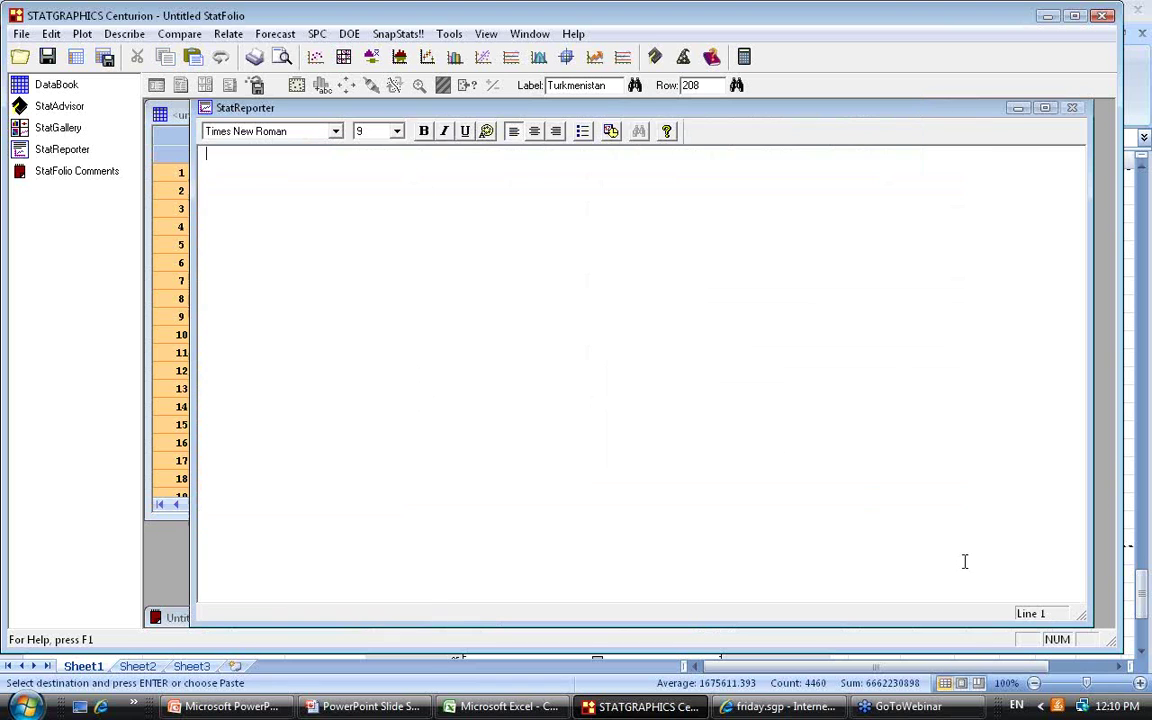
click(1017, 108)
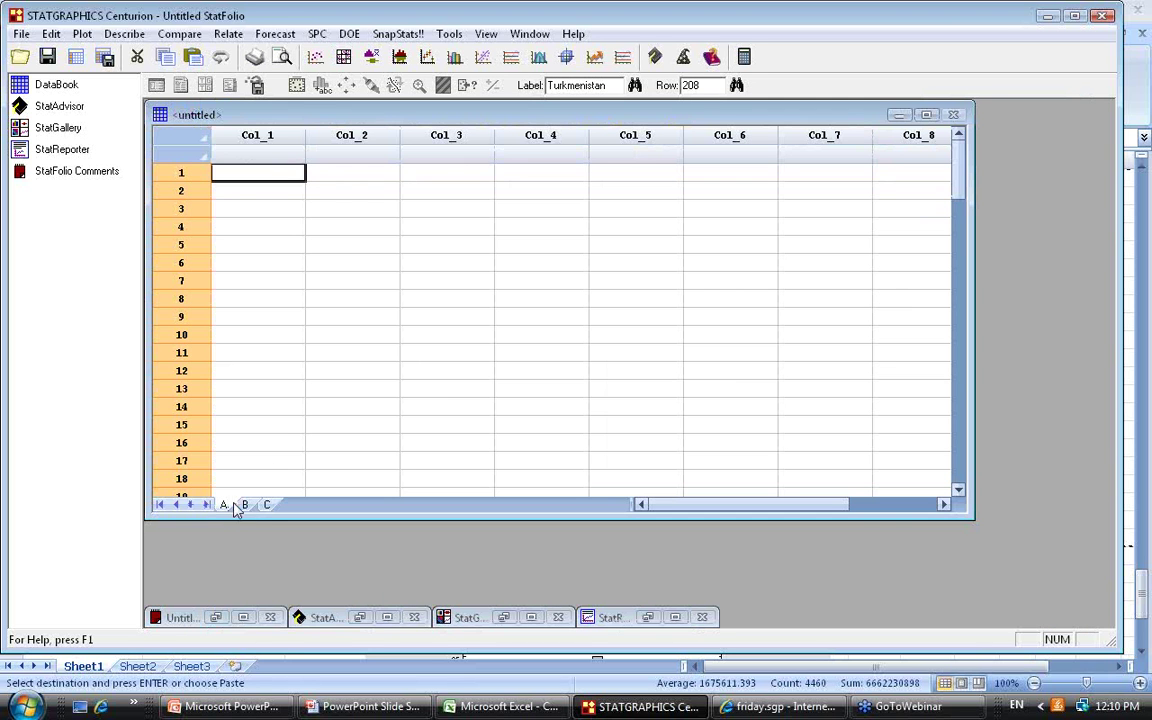
click(172, 135)
right_click(172, 141)
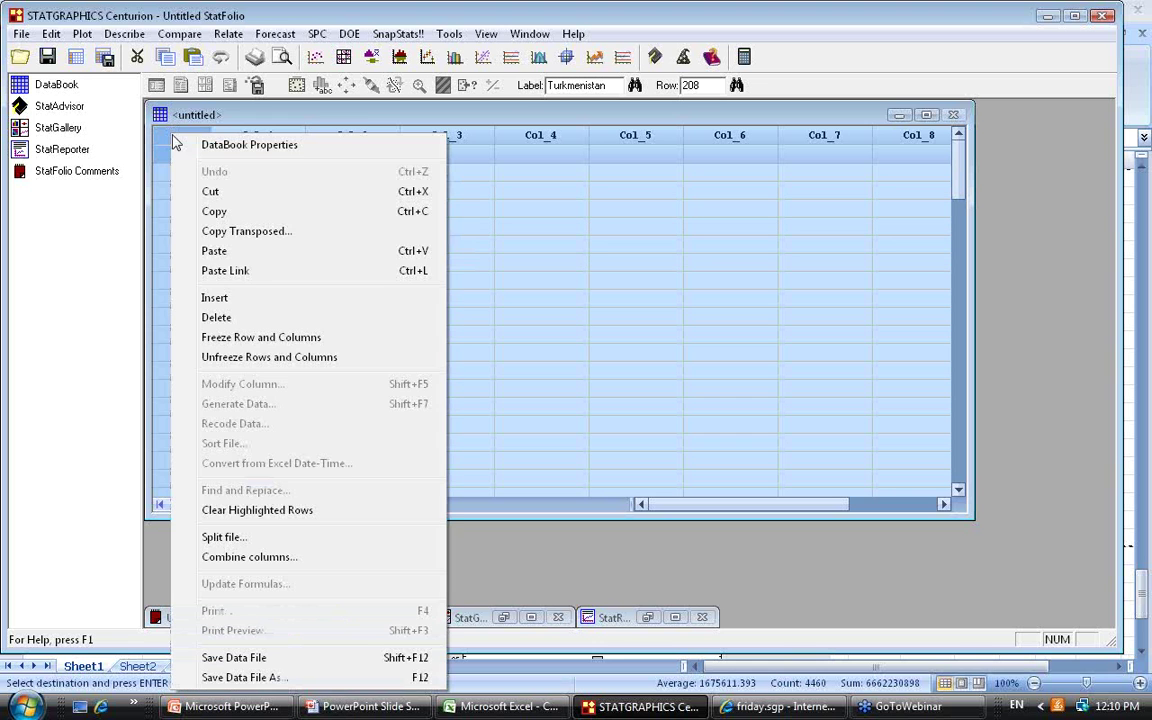
click(652, 425)
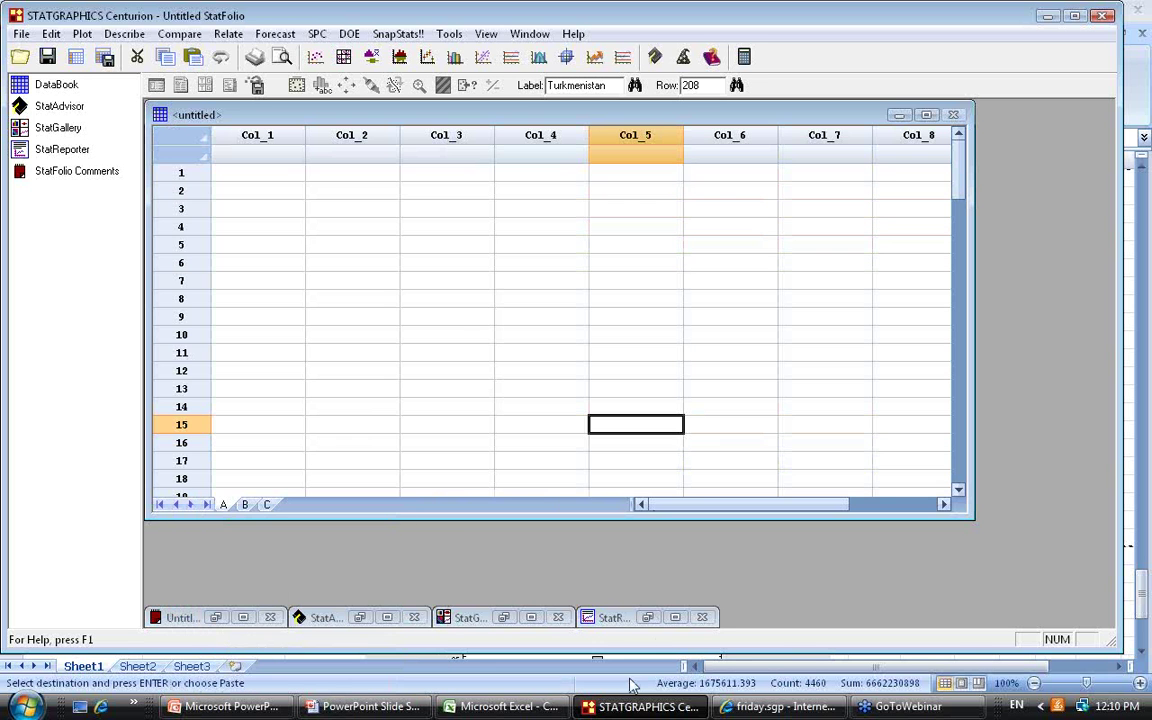
Copy the selected country rows from Excel again and paste them with their headings into DataBook sheet A in STATGRAPHICS
click(513, 707)
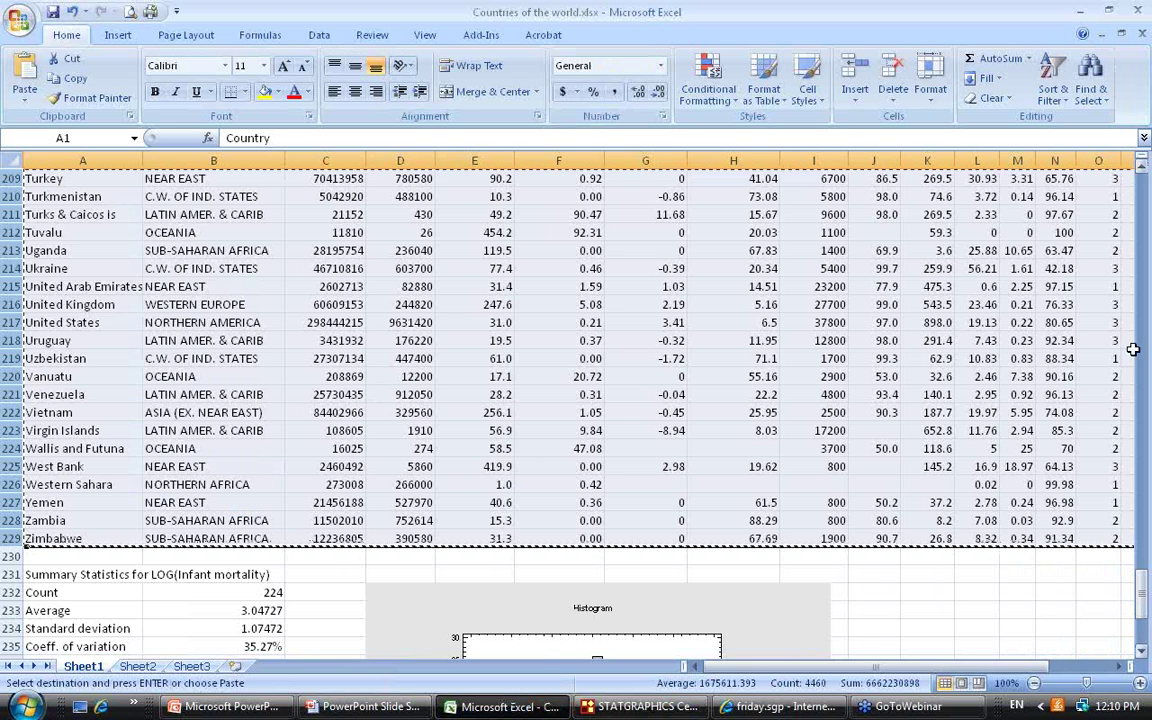
right_click(242, 213)
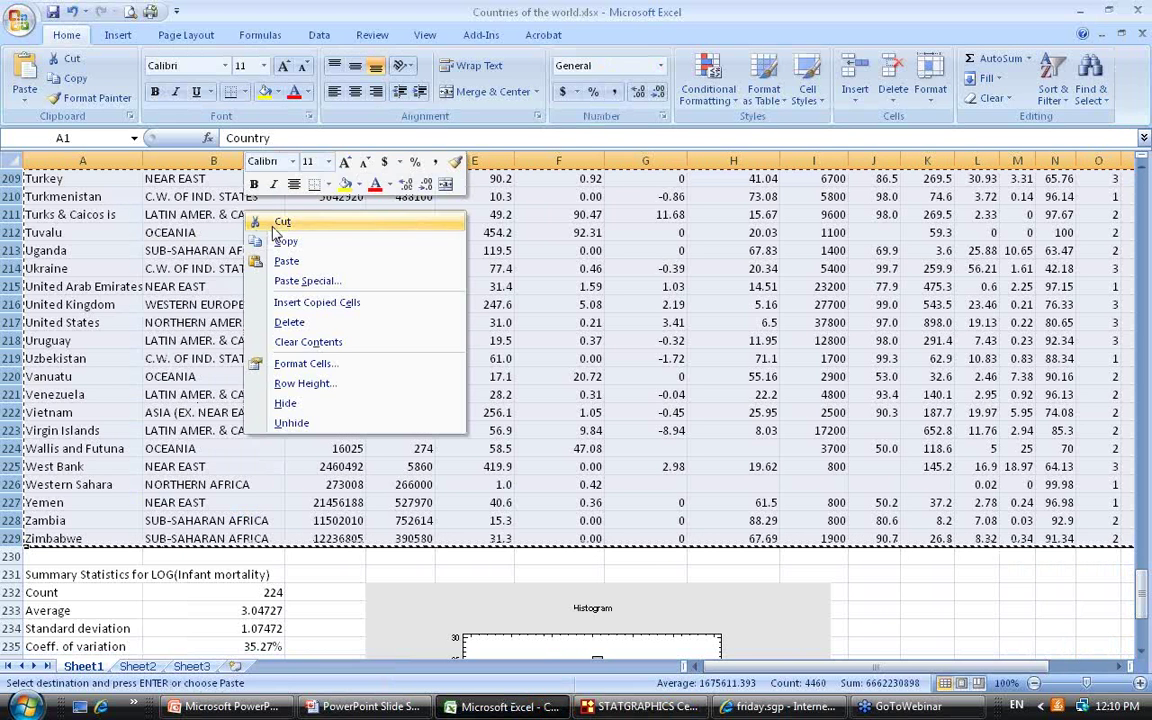
click(285, 242)
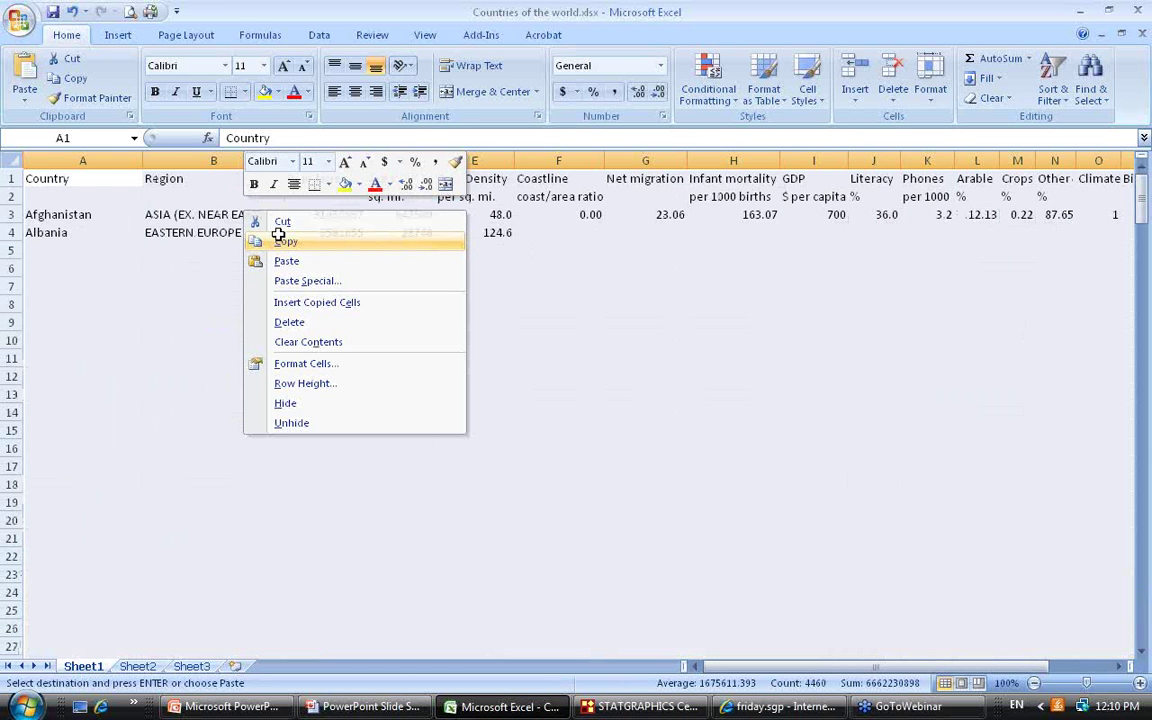
click(585, 706)
key(ctrl+v)
click(665, 294)
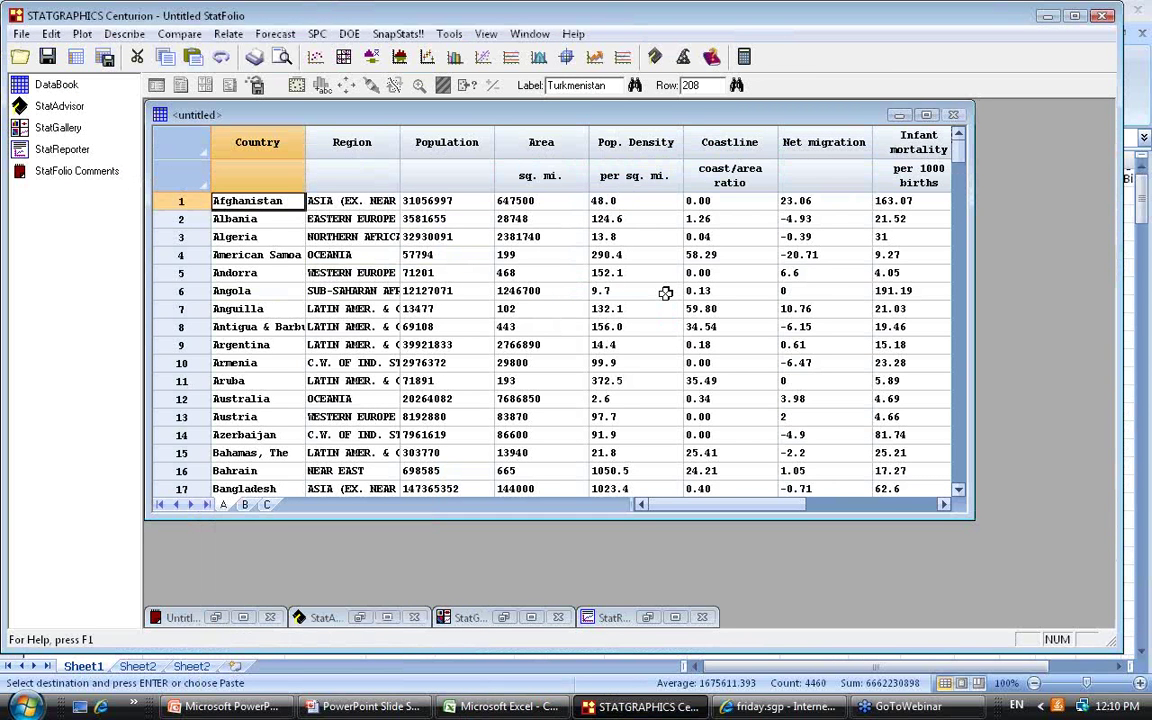
Set up a Cluster Analysis using the columns from Population to Service as data and Country as point labels
click(117, 36)
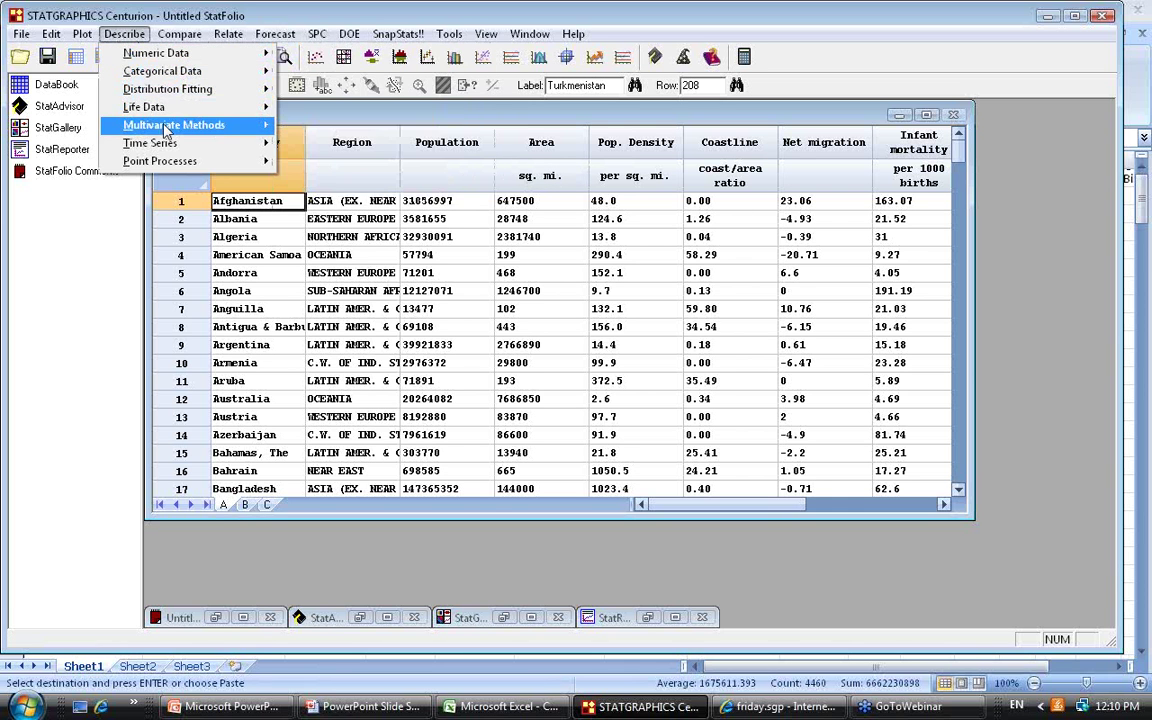
mouse_move(166, 128)
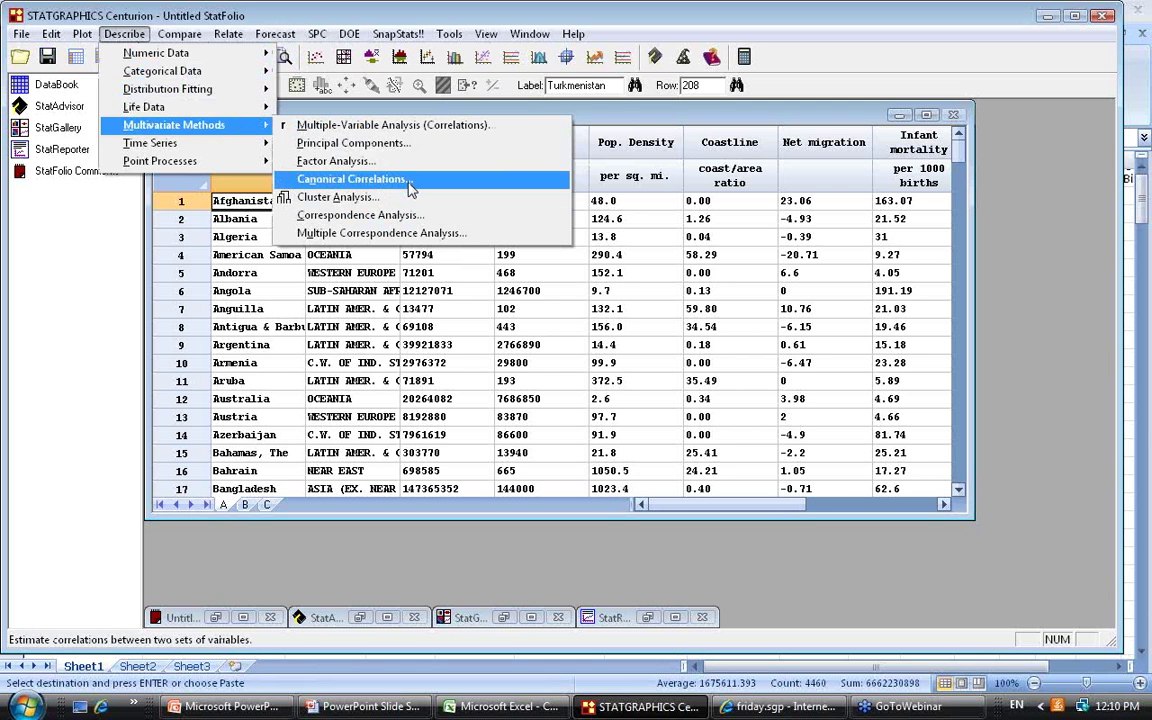
click(404, 197)
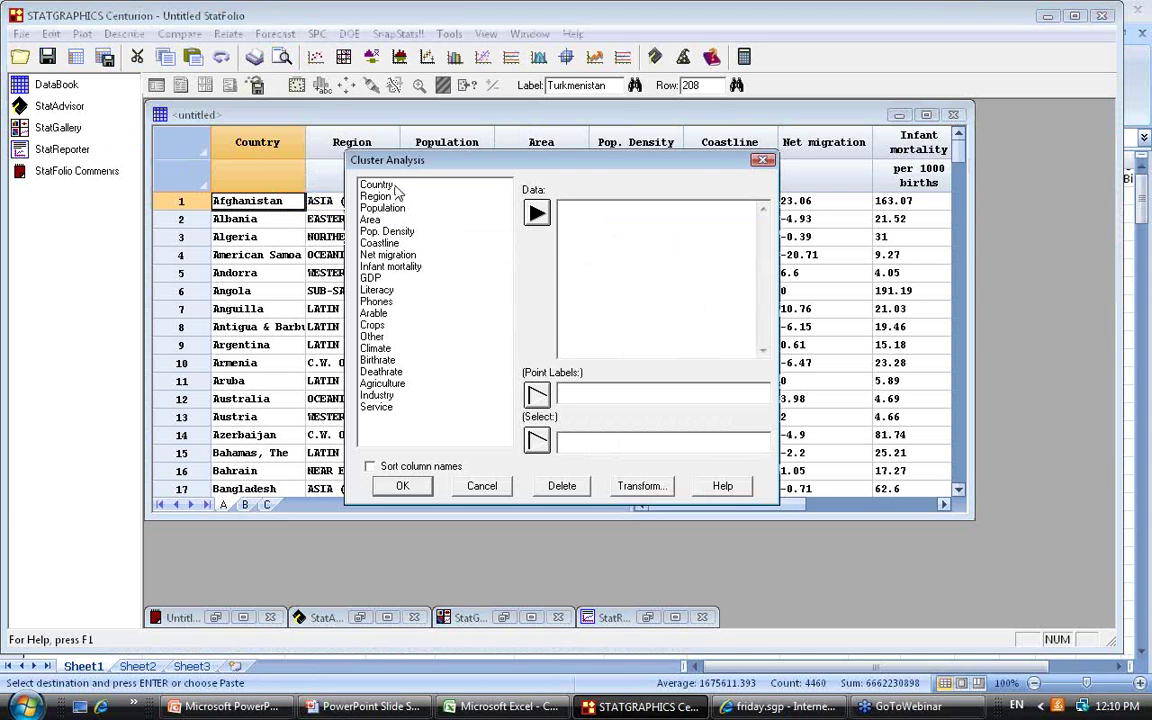
drag(381, 207, 385, 420)
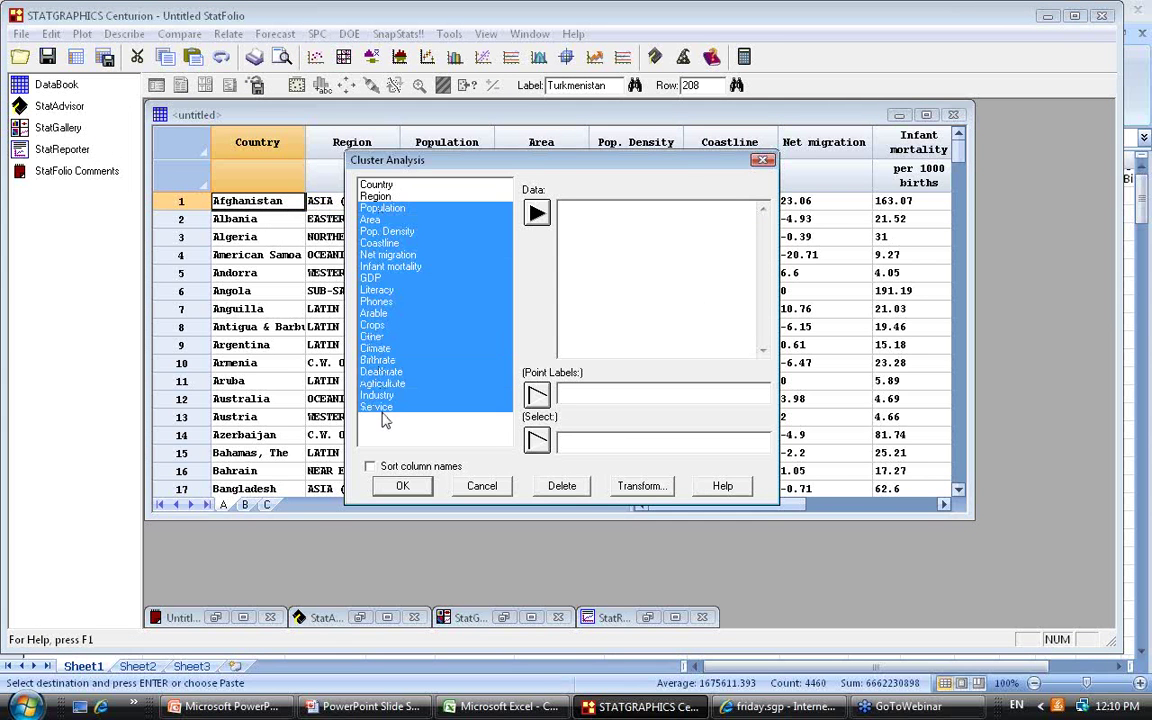
key(Return)
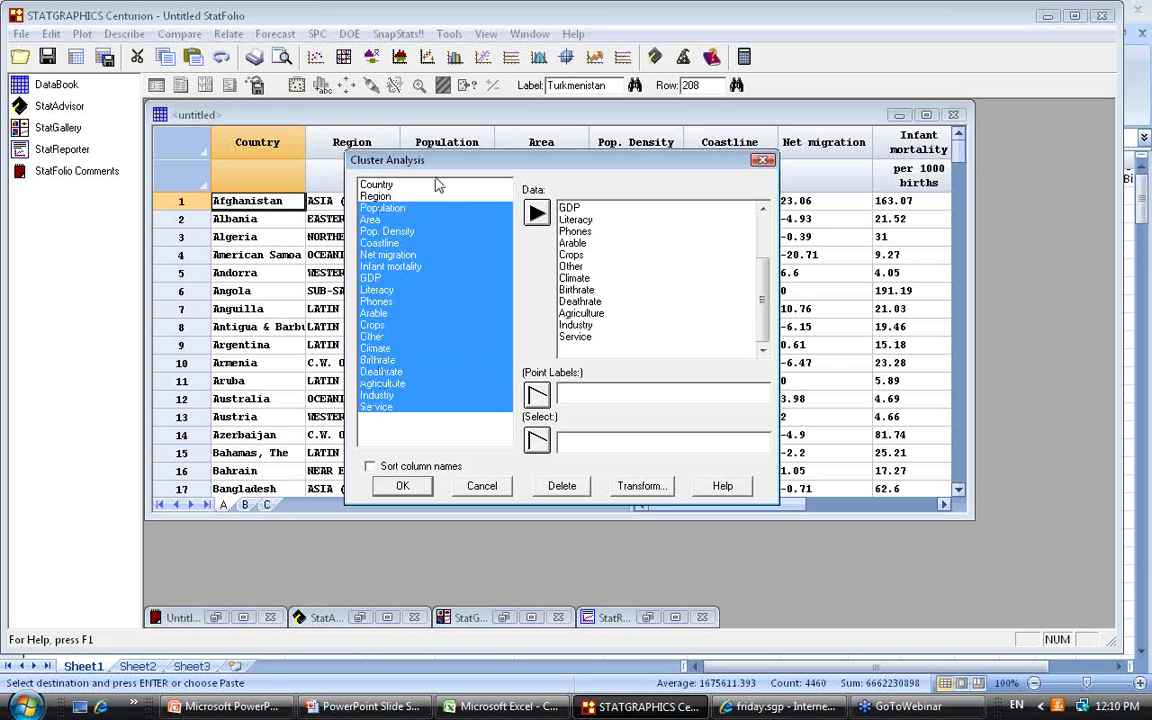
click(380, 184)
key(Return)
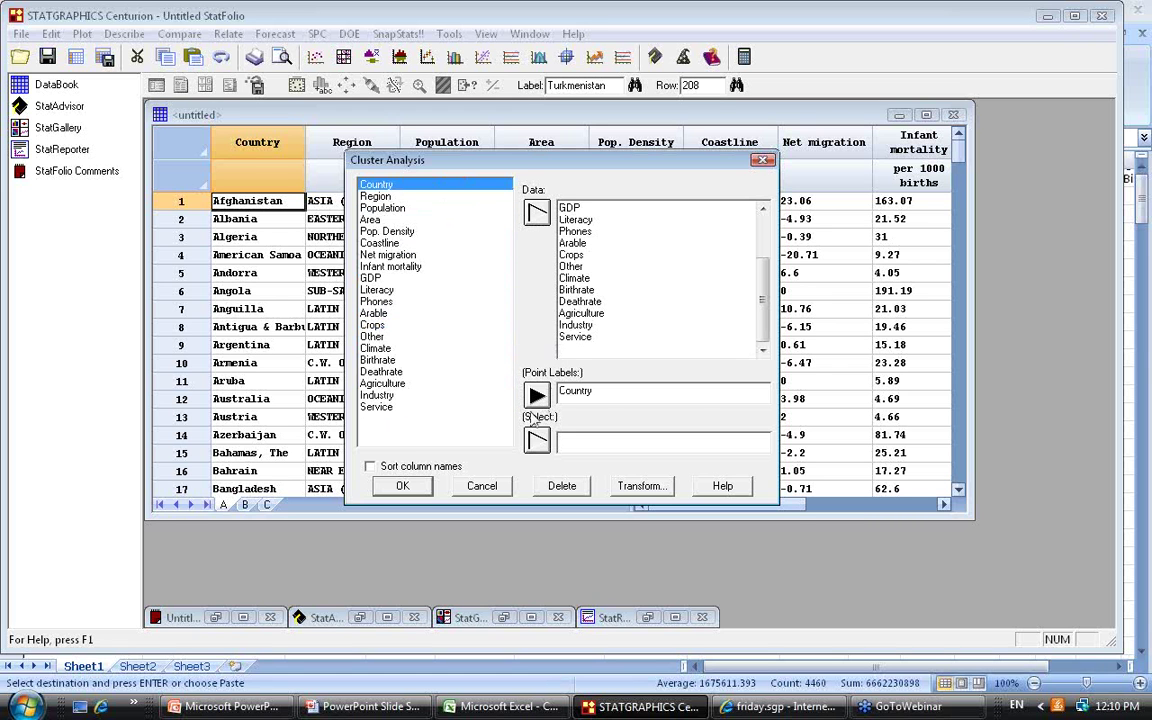
click(401, 486)
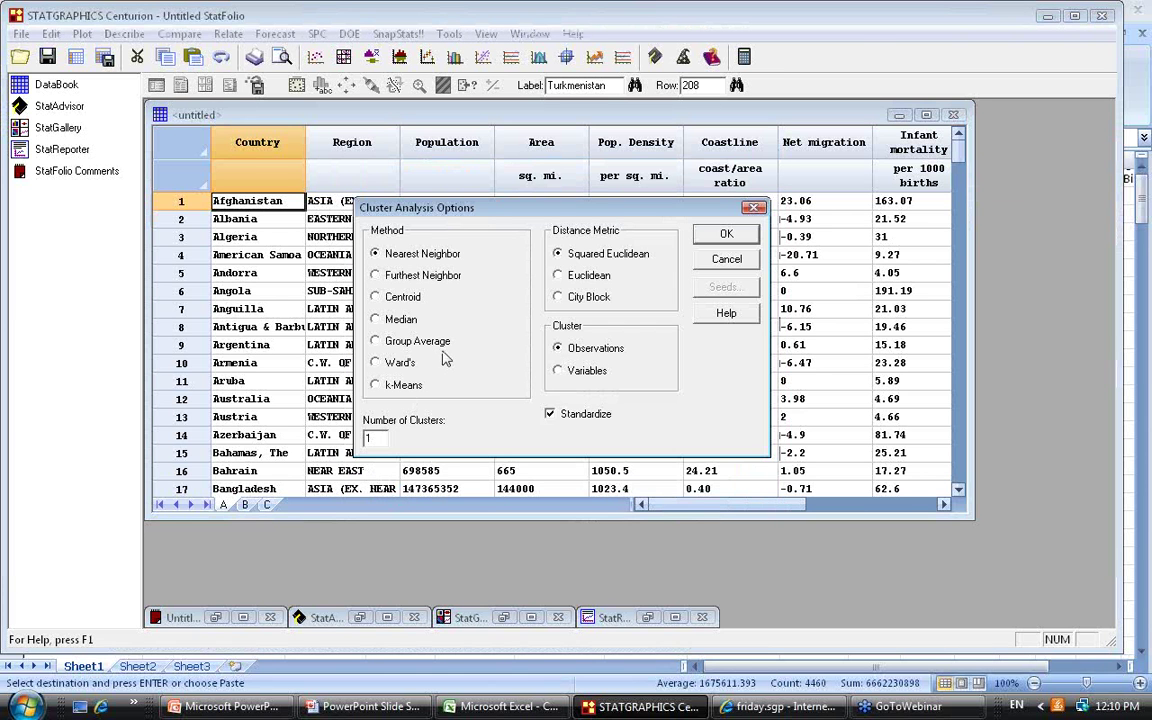
Set the clustering method to Ward's with 3 clusters and accept the analysis options
click(374, 362)
double_click(383, 437)
text(3)
click(727, 234)
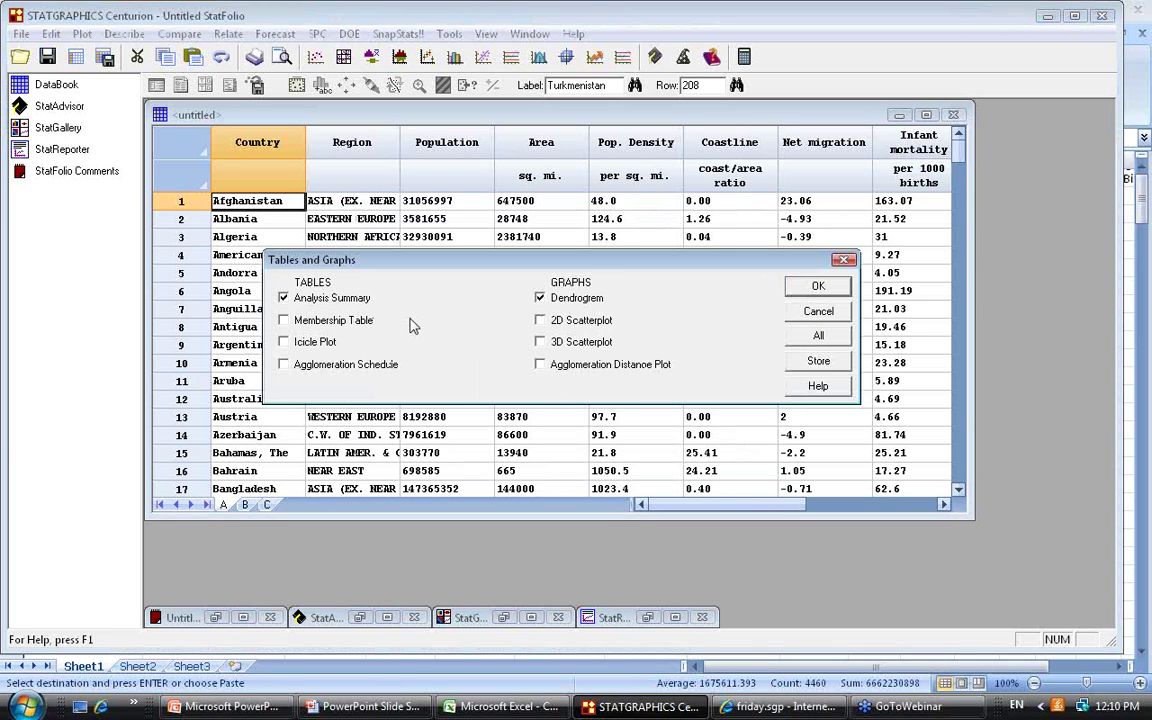
Generate the cluster analysis with the Analysis Summary and Dendrogram, and enlarge the dendrogram to fill the analysis window
click(815, 287)
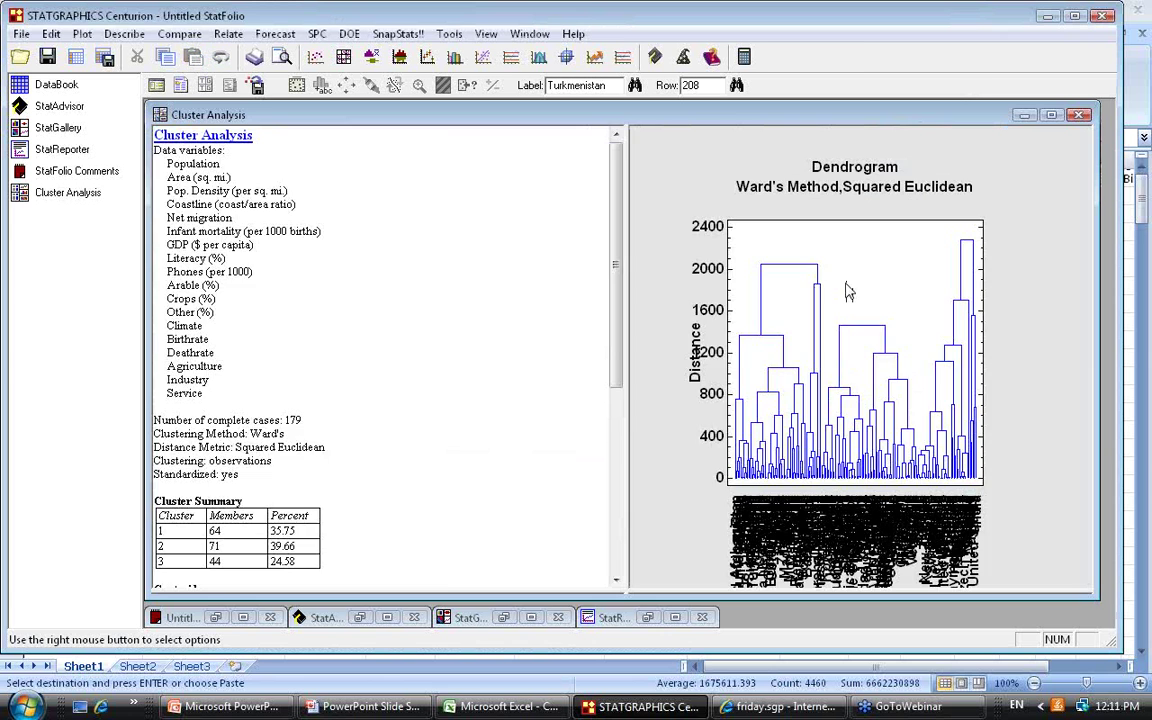
double_click(847, 291)
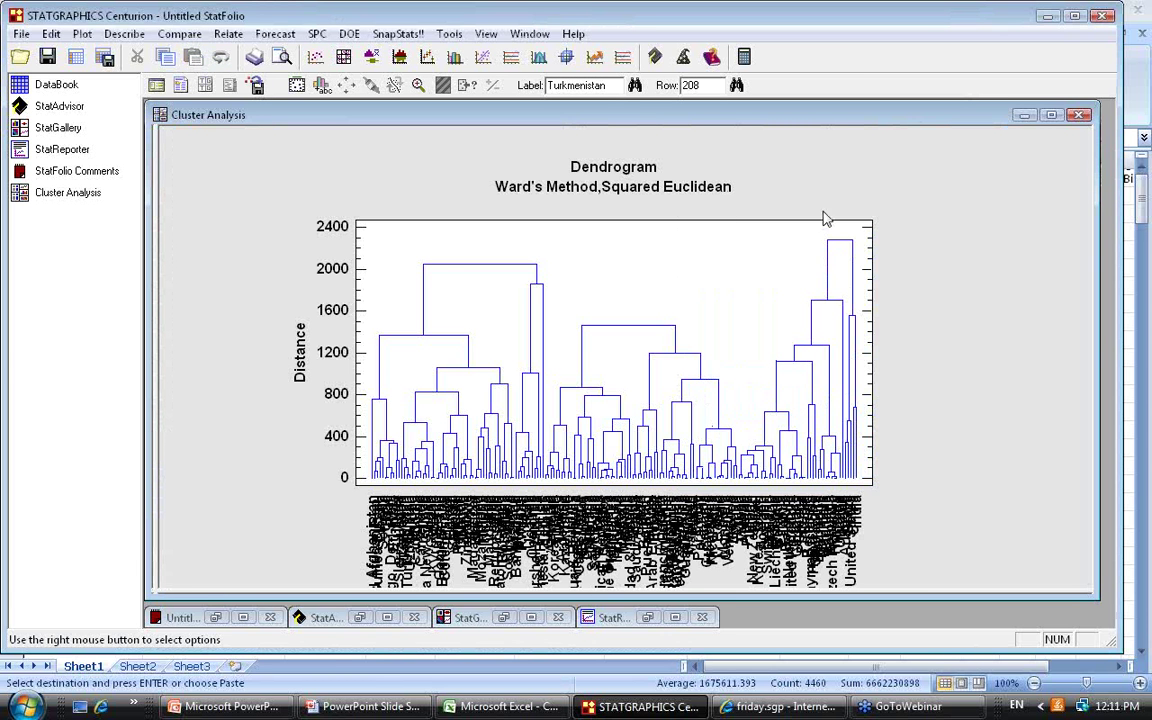
right_click(818, 148)
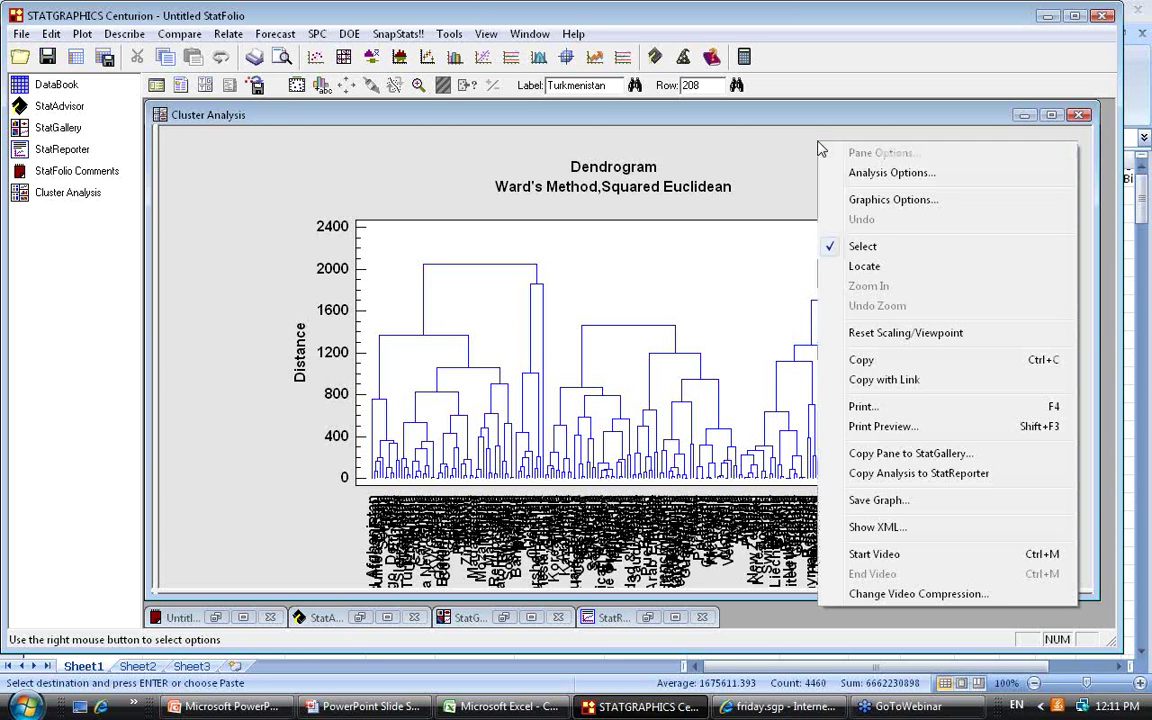
click(873, 174)
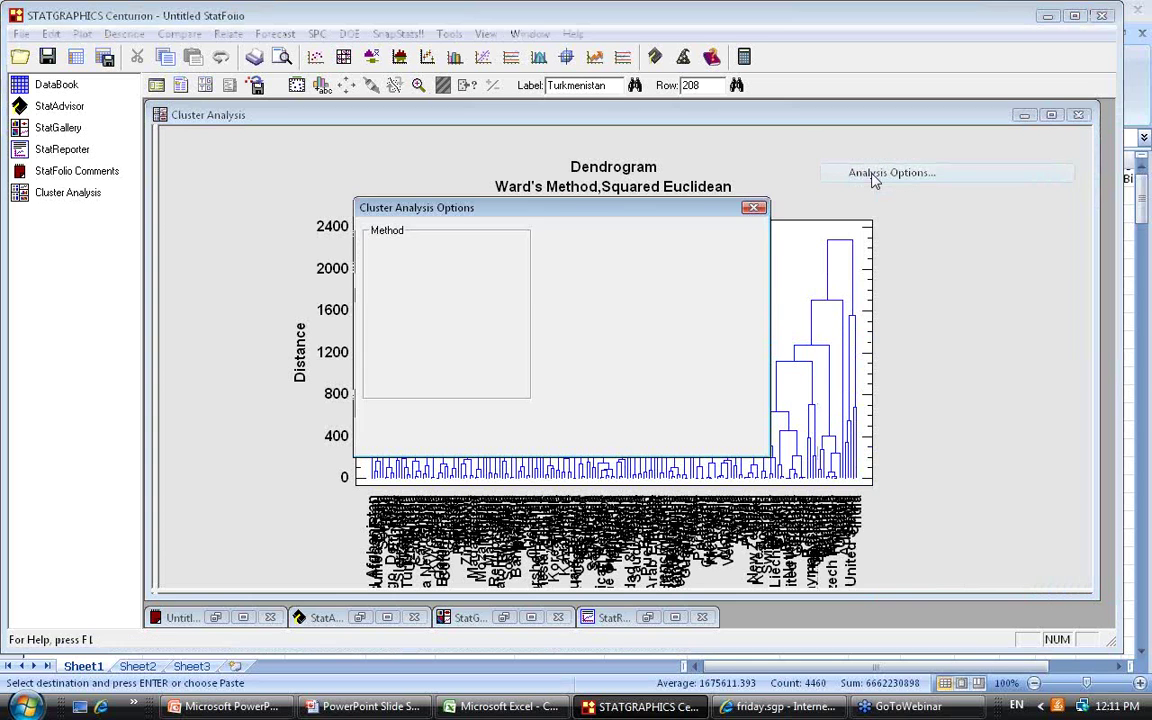
click(728, 260)
right_click(849, 163)
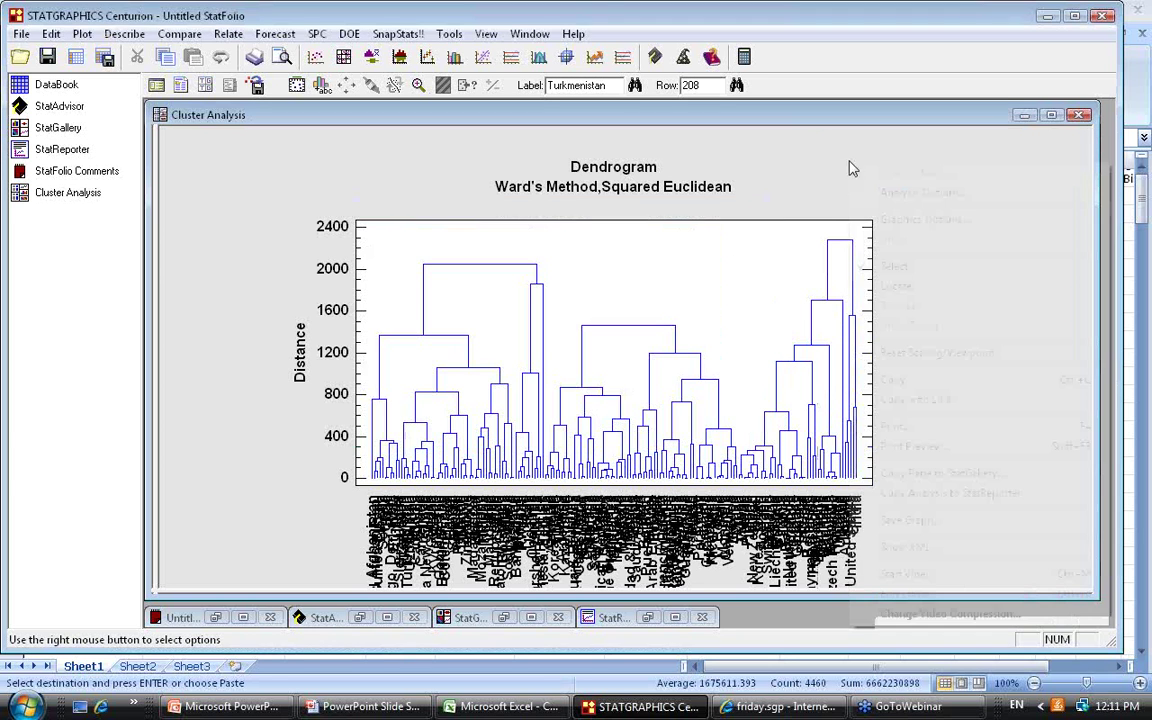
click(748, 177)
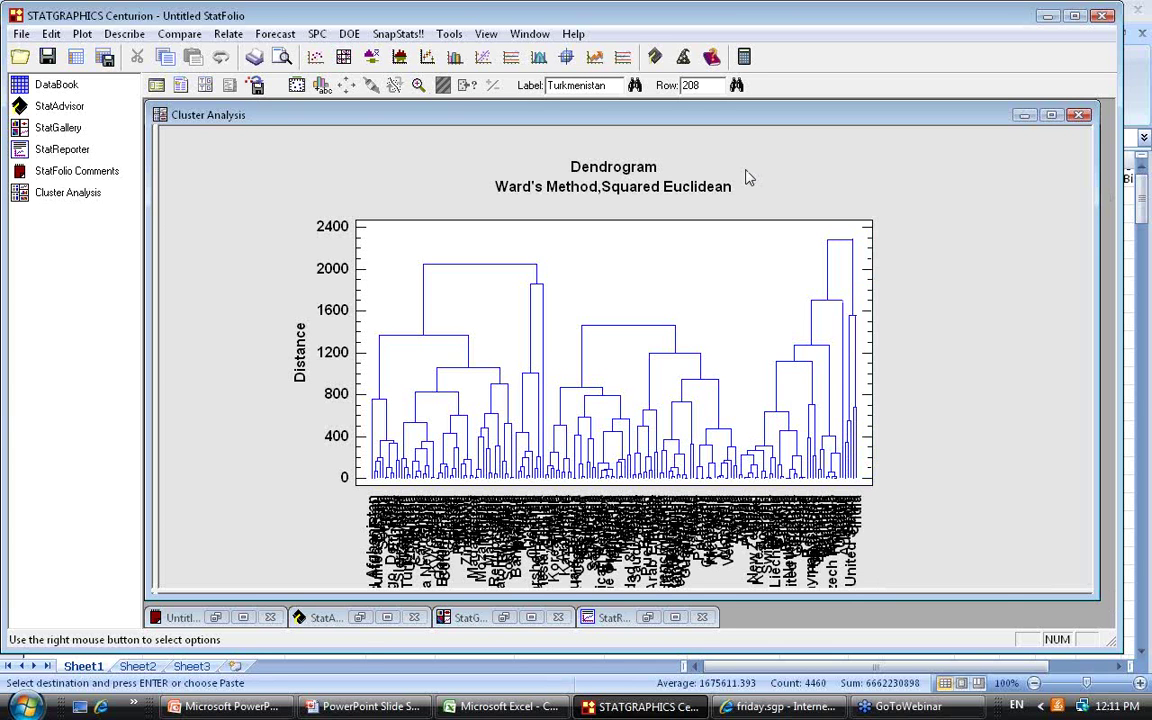
Set the dendrogram's text font to Arial Bold size 5 through the graphics options and accept the change
right_click(750, 160)
click(797, 228)
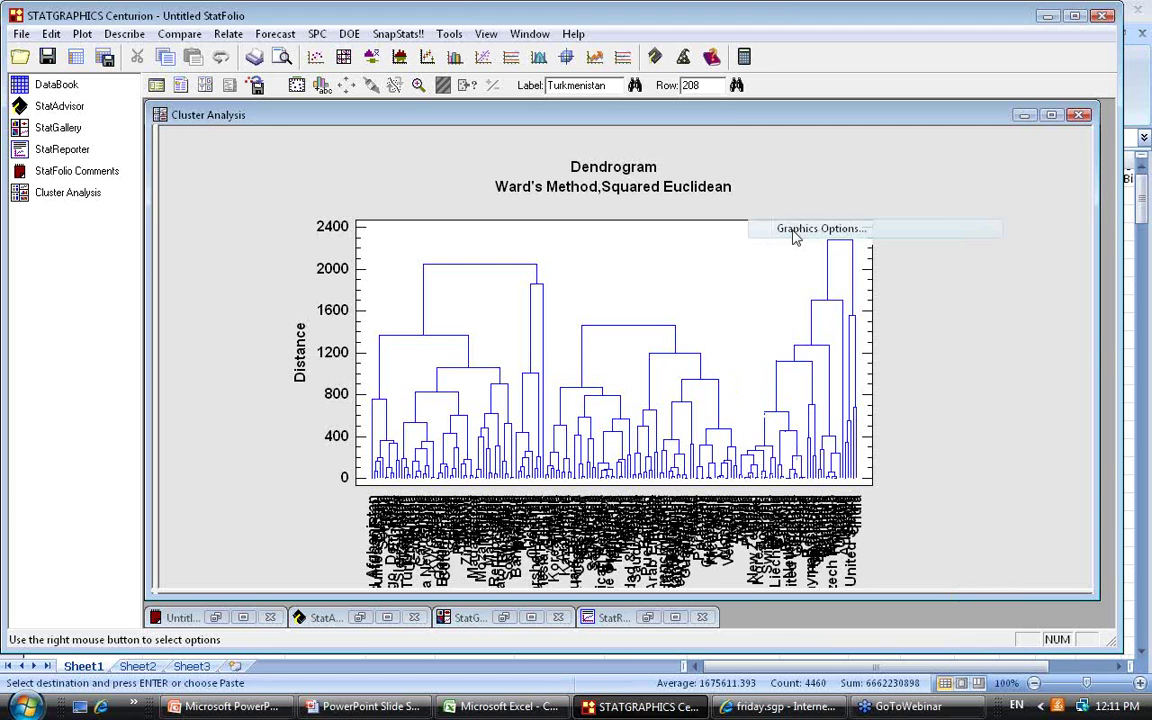
click(648, 191)
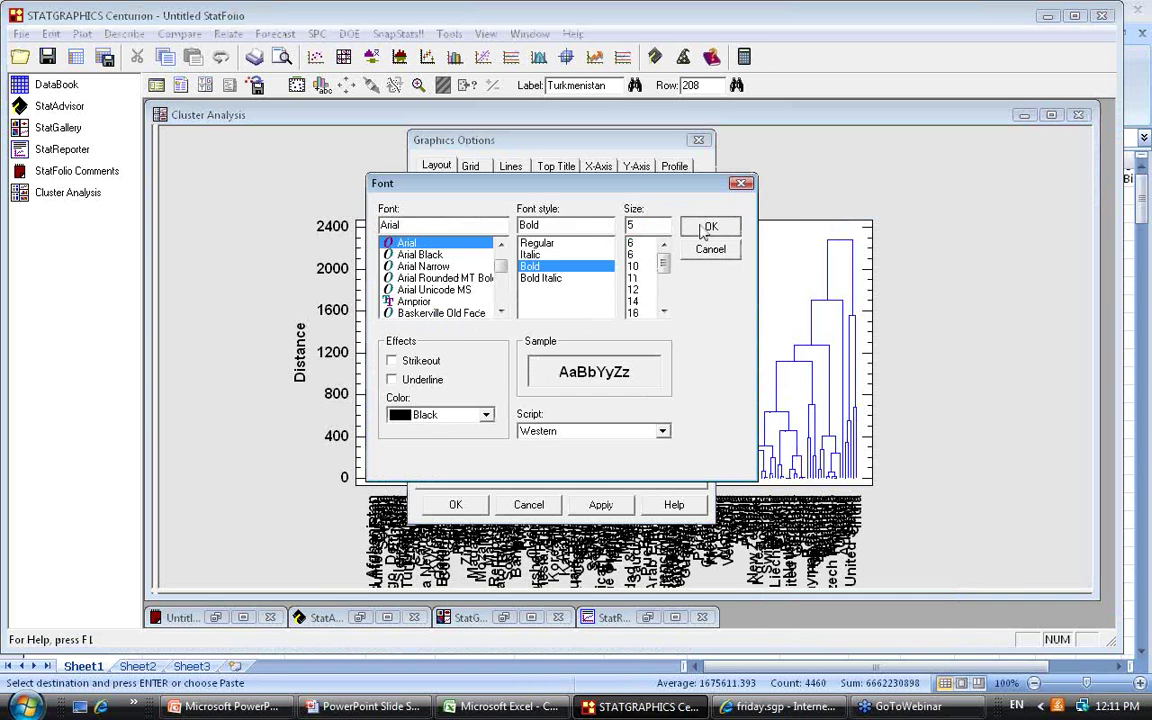
click(706, 225)
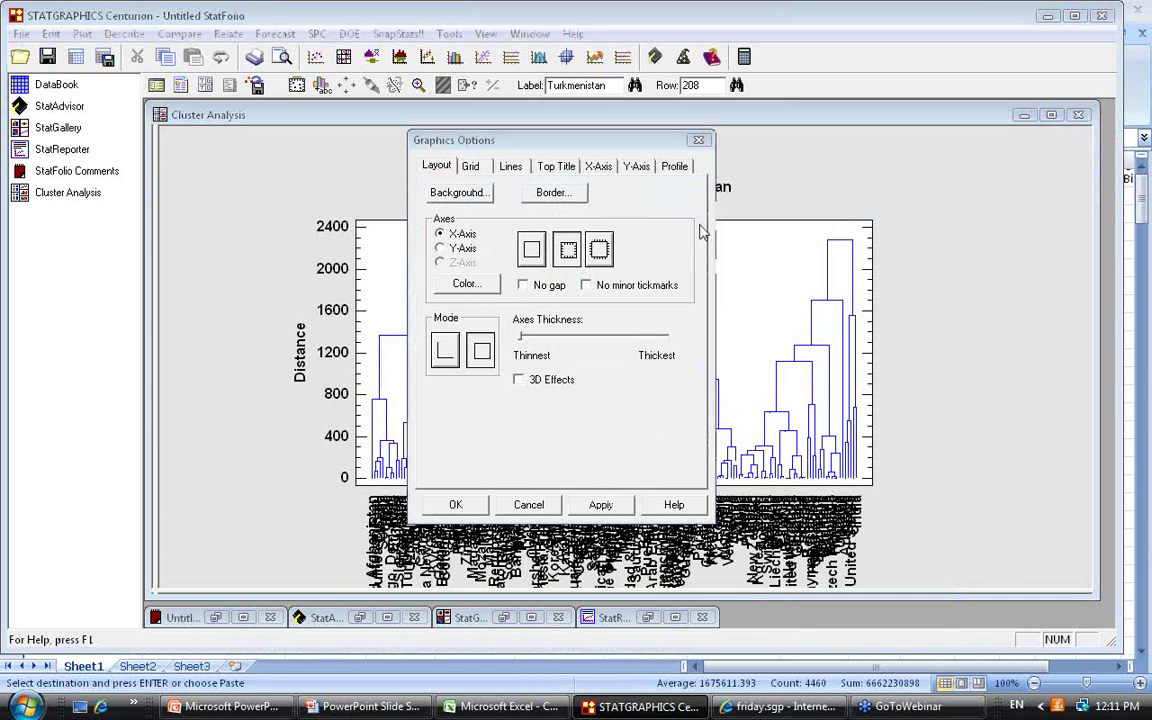
click(455, 504)
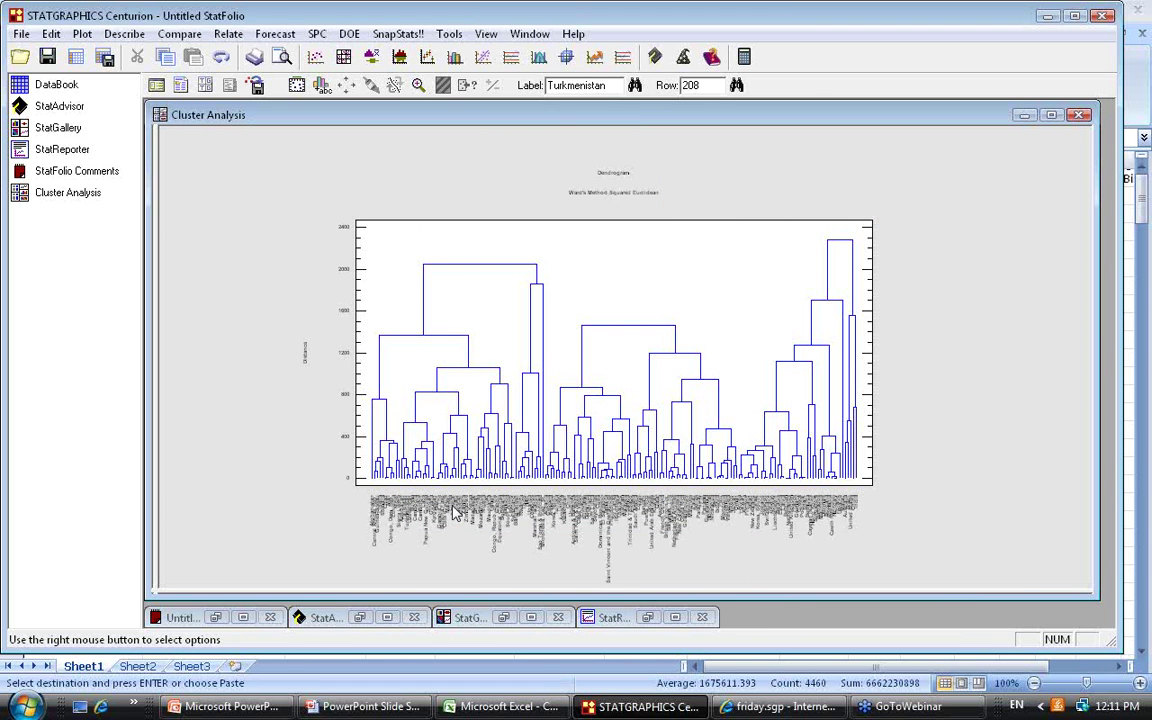
Select the dendrogram's plot area and move it slightly upward within the graph pane
click(650, 305)
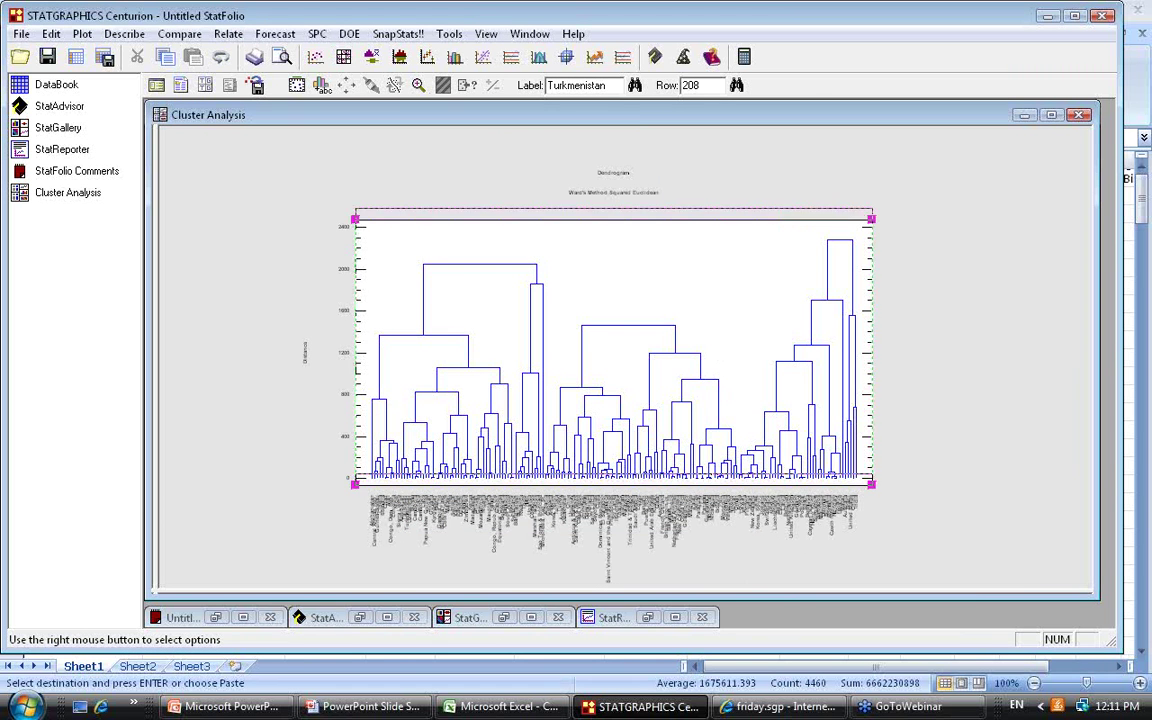
drag(713, 314, 713, 302)
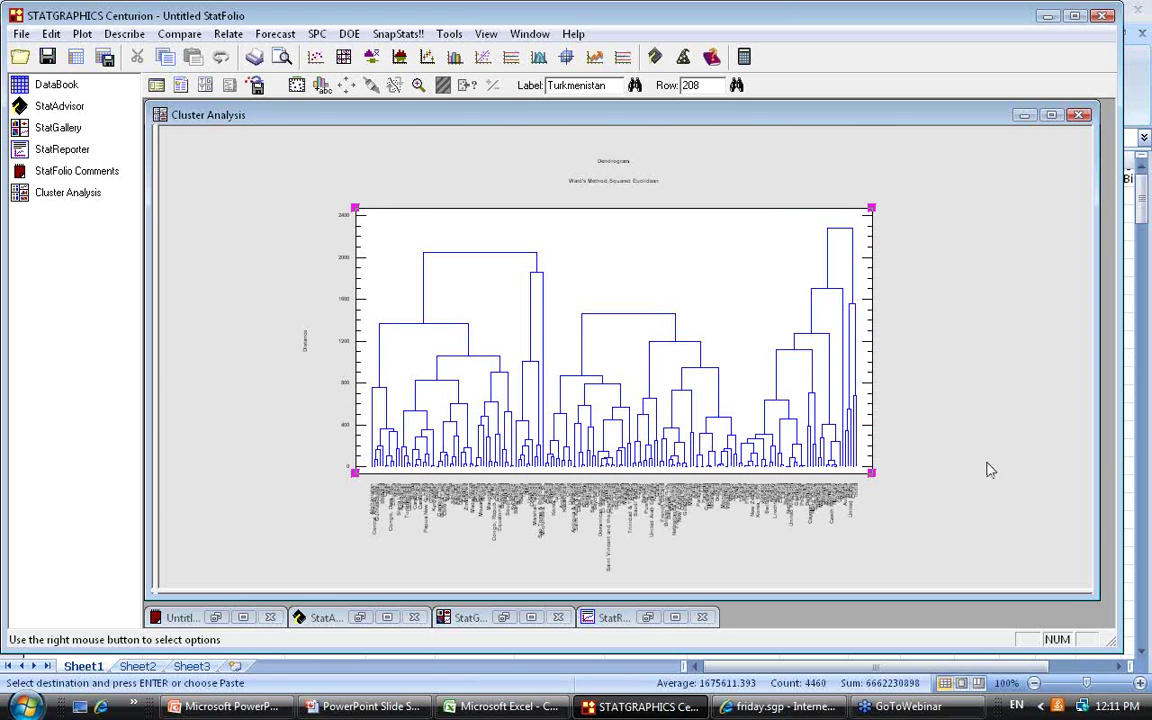
right_click(1022, 224)
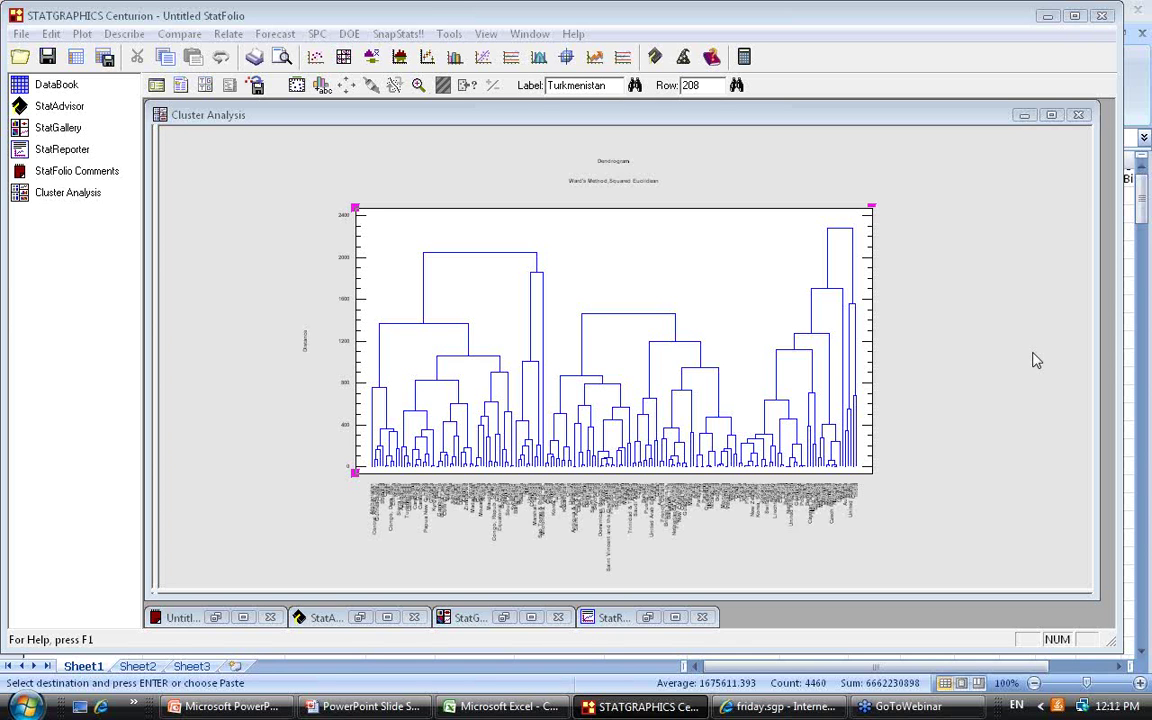
Switch to the PowerPoint slide show and go to the slide "Save Results to Other Applications"
click(383, 707)
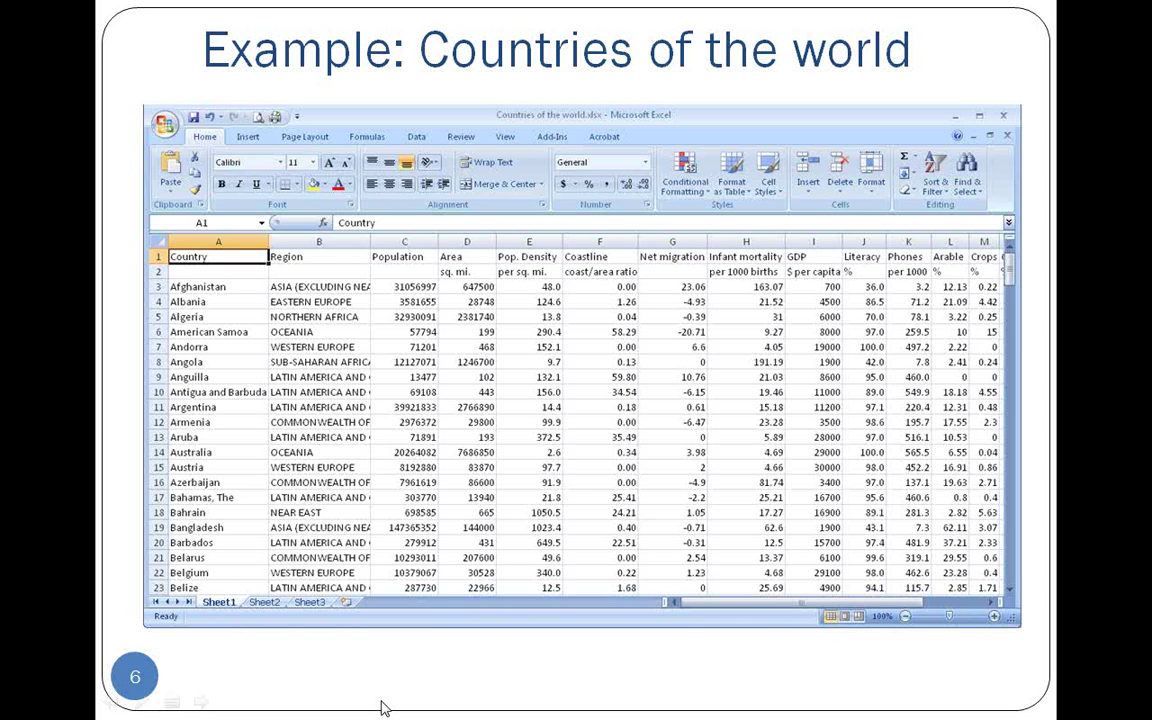
click(947, 77)
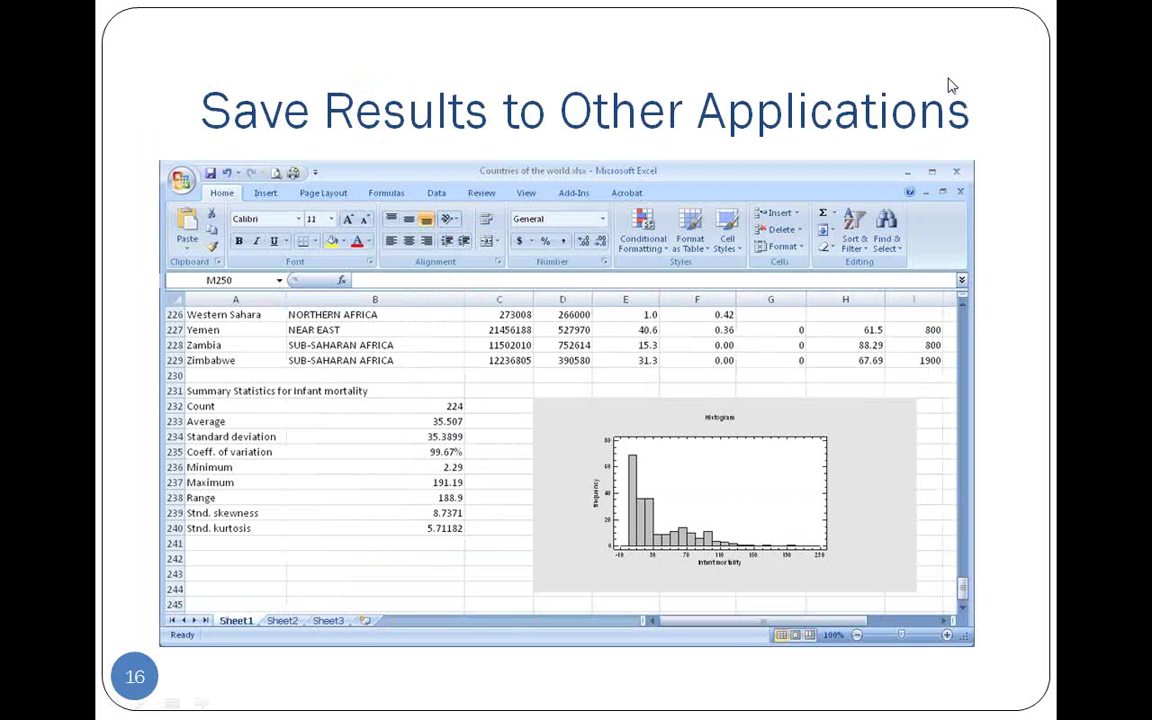